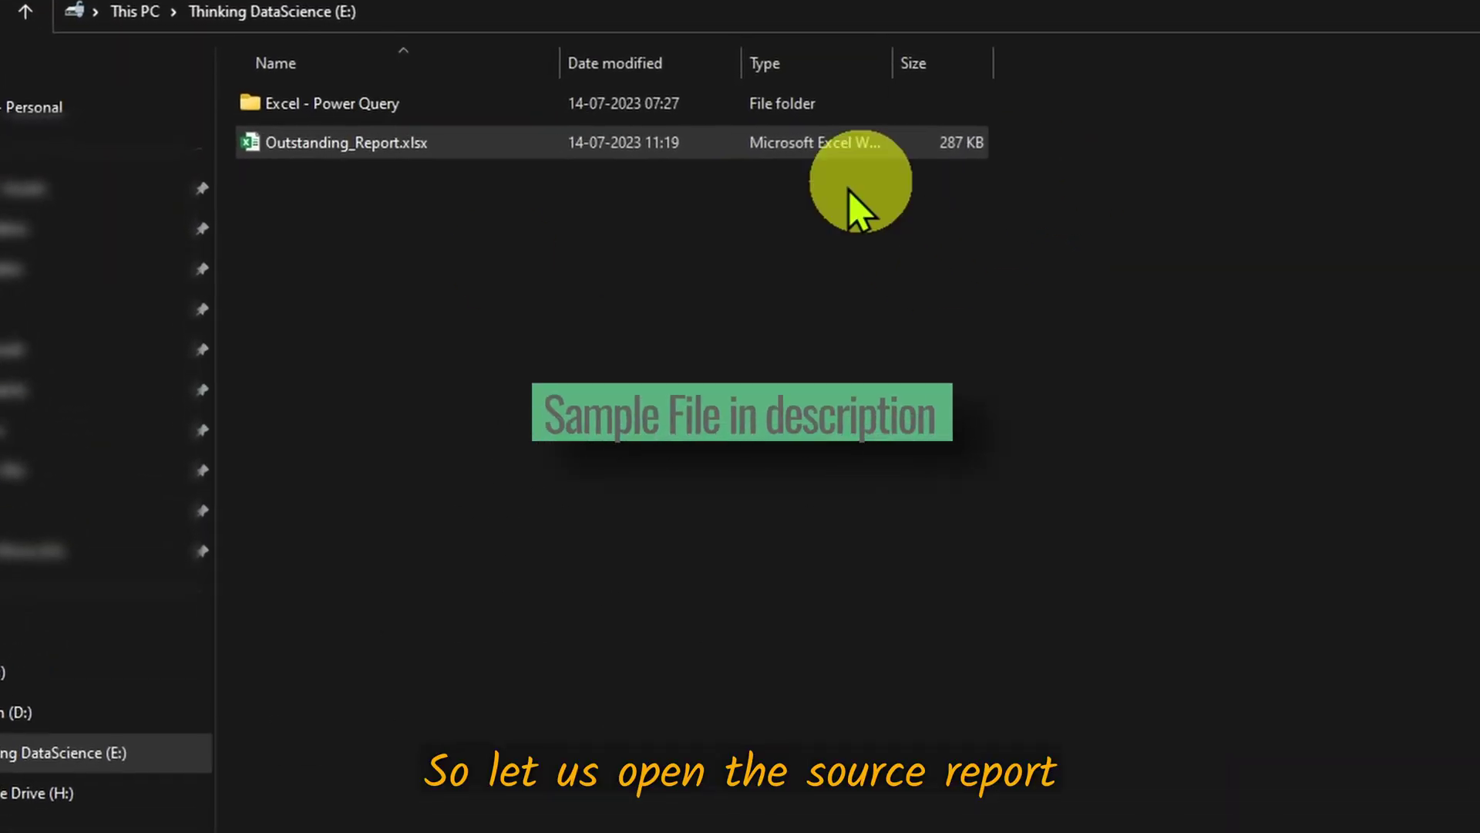
# Step: Open Outstanding_Report.xlsx and examine how its headers and records are laid out across two rows
pyautogui.doubleClick(386, 156)
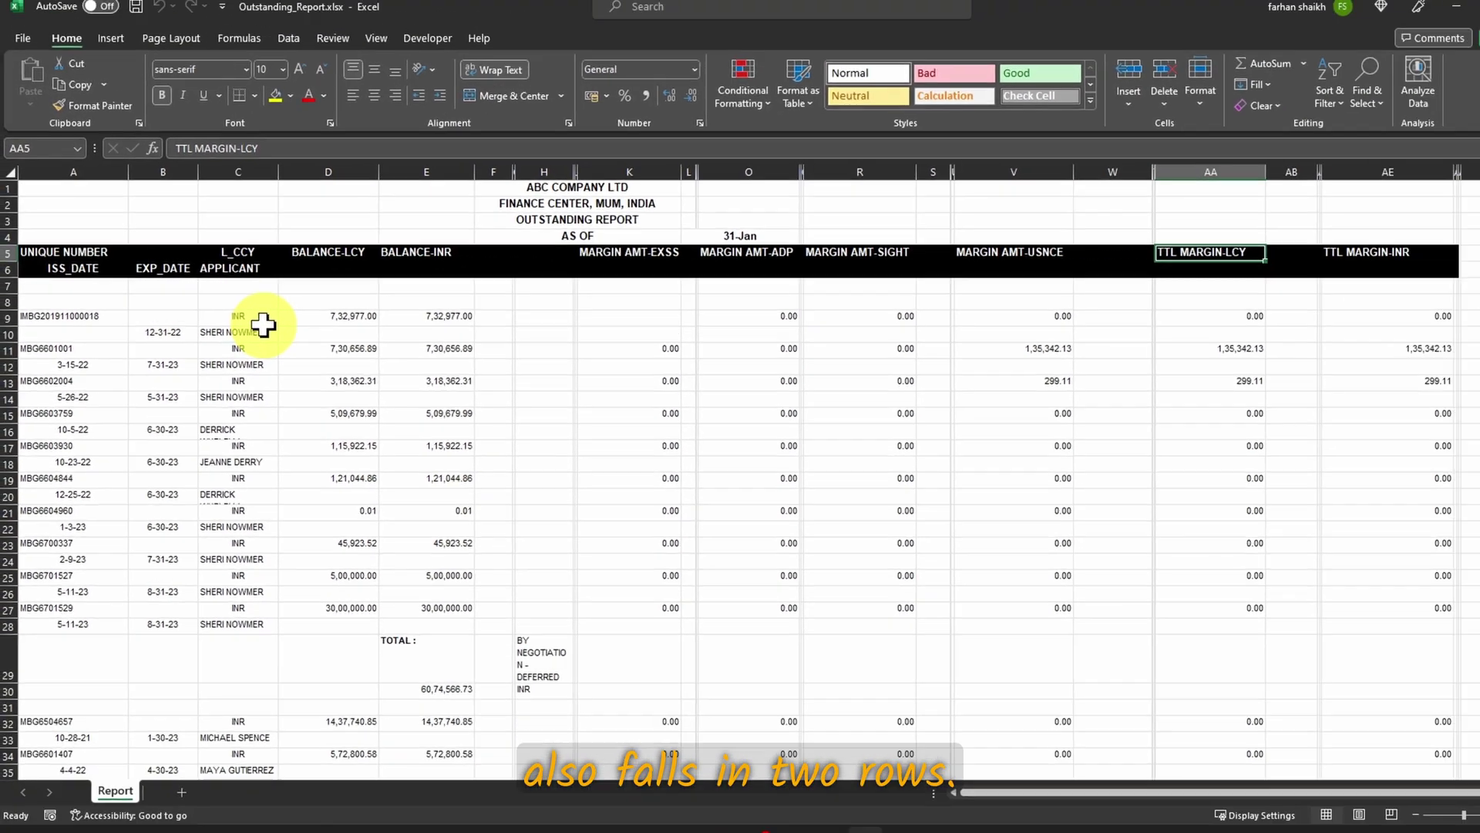
pyautogui.scroll(-3, 694, 478)
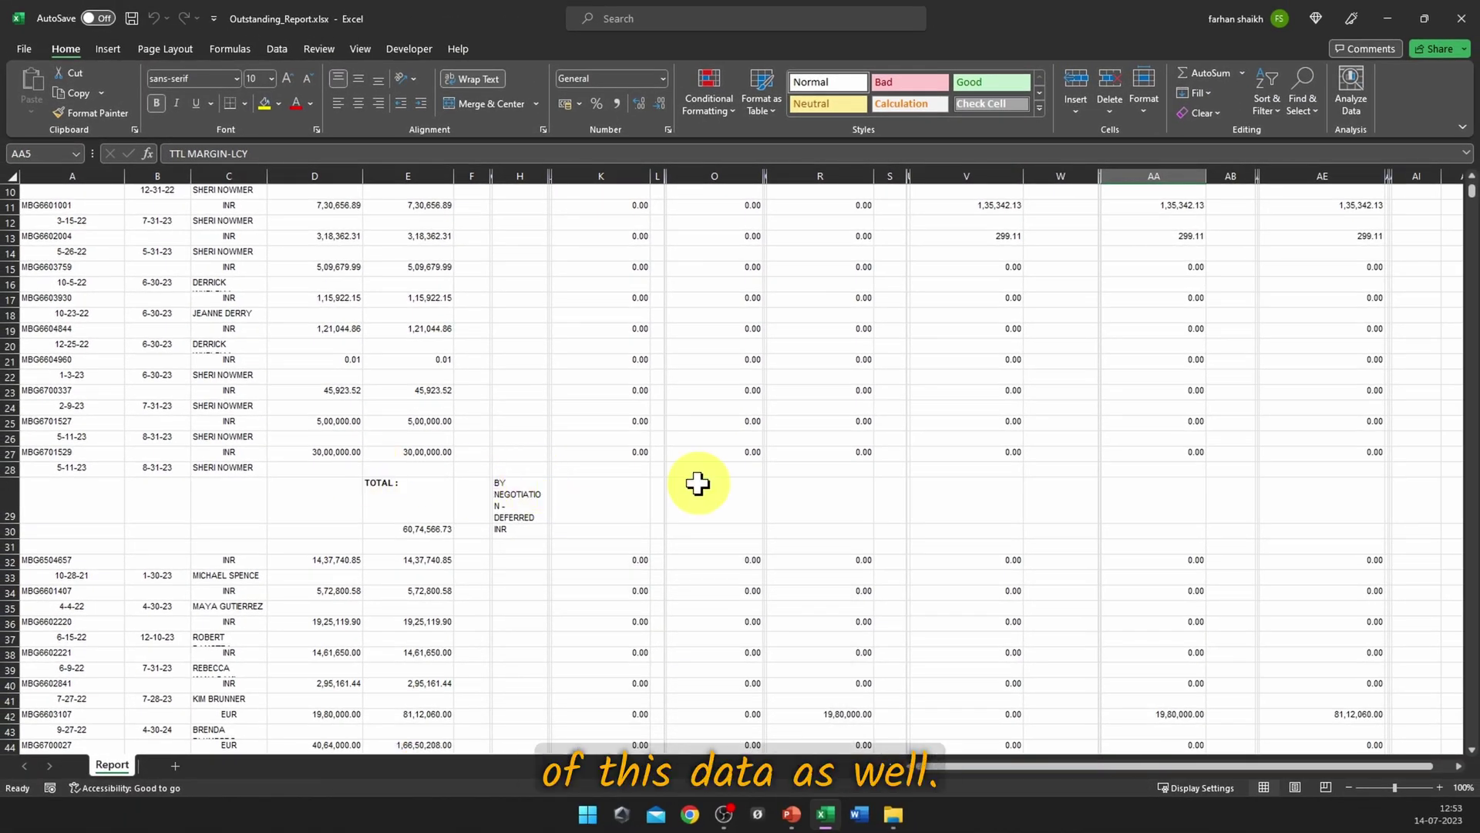
pyautogui.scroll(3, 698, 488)
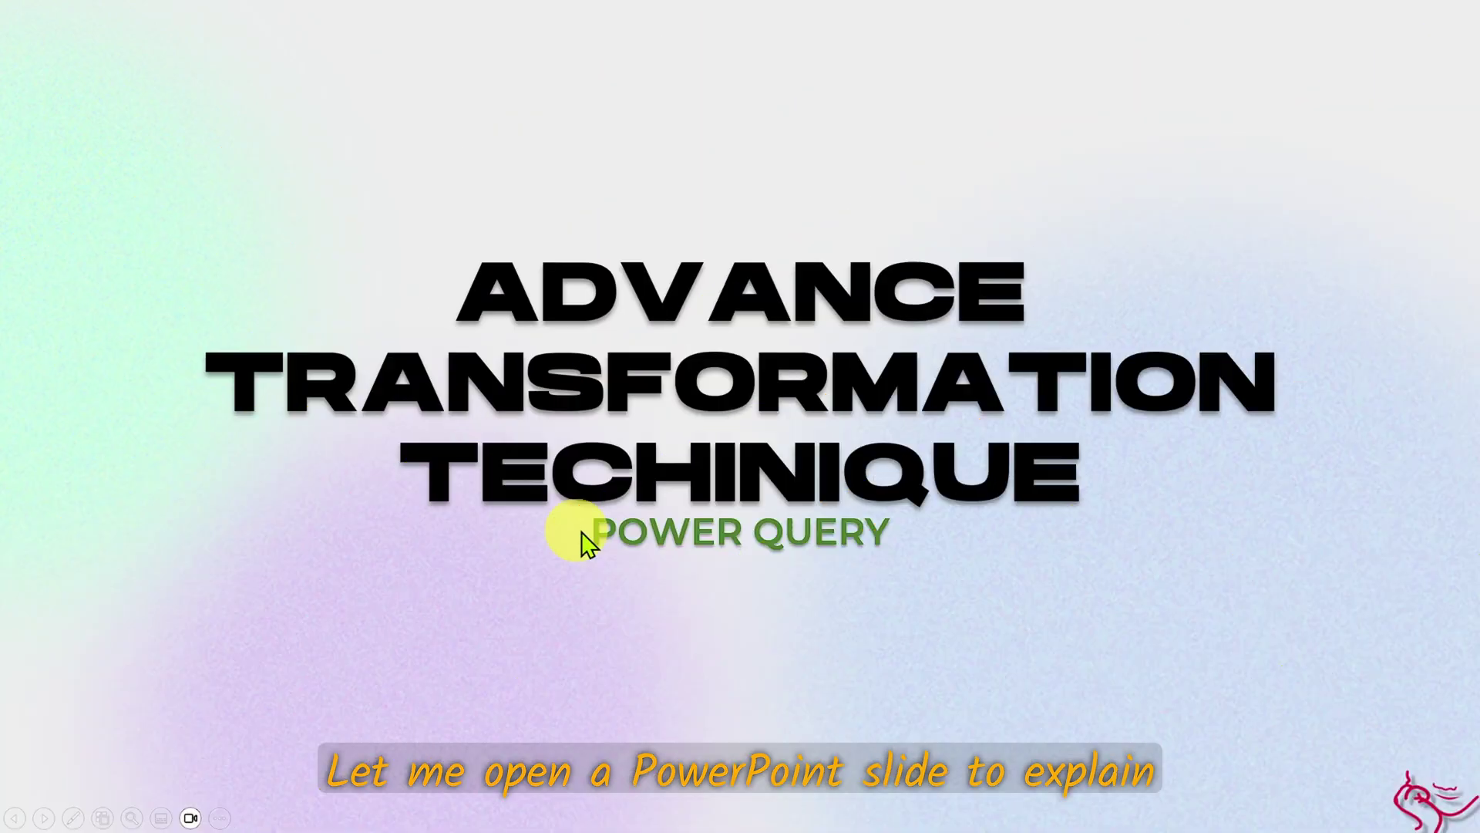
pyautogui.press('Right')
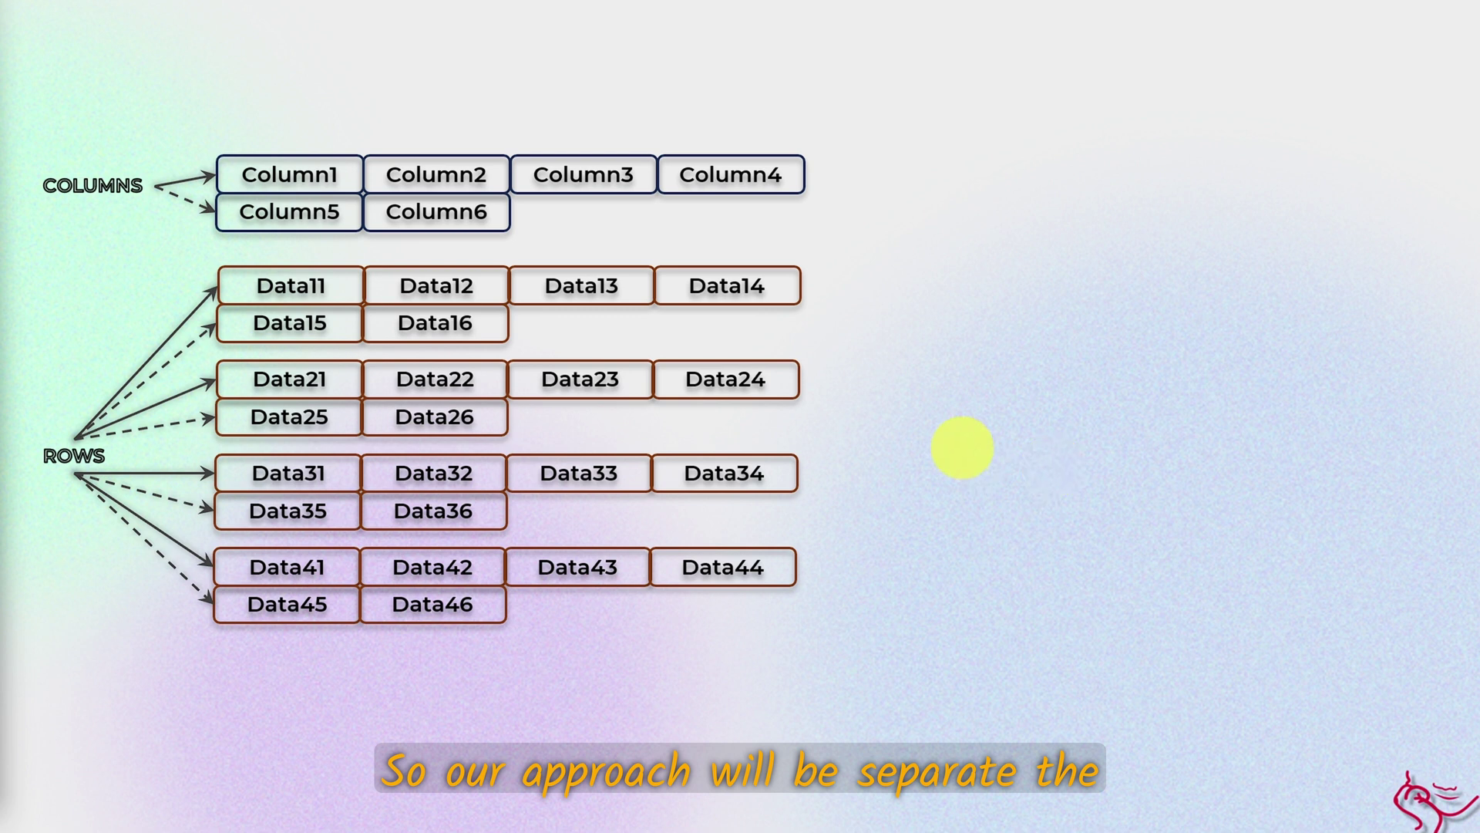
pyautogui.click(962, 447)
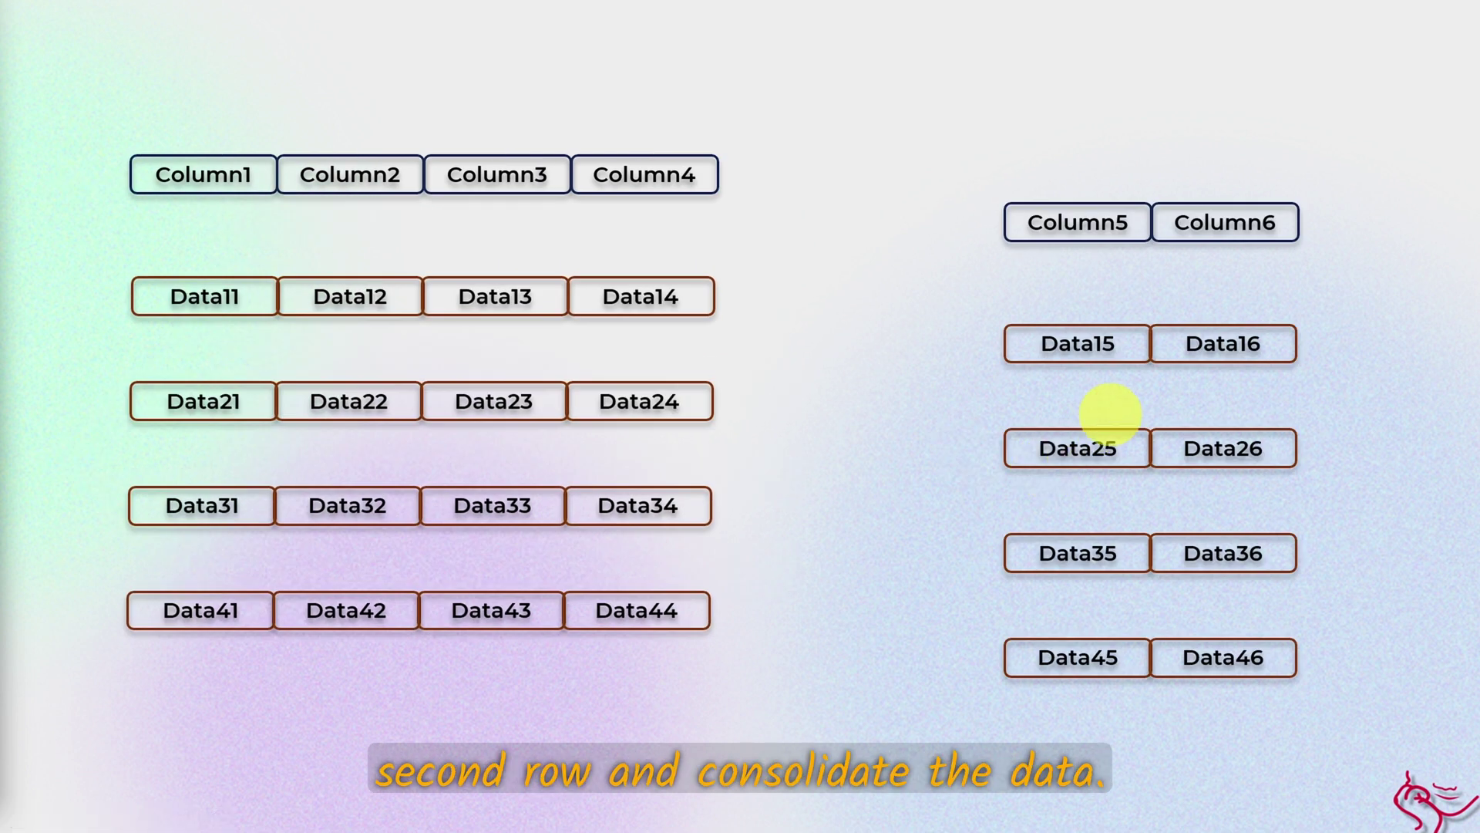
pyautogui.click(1110, 415)
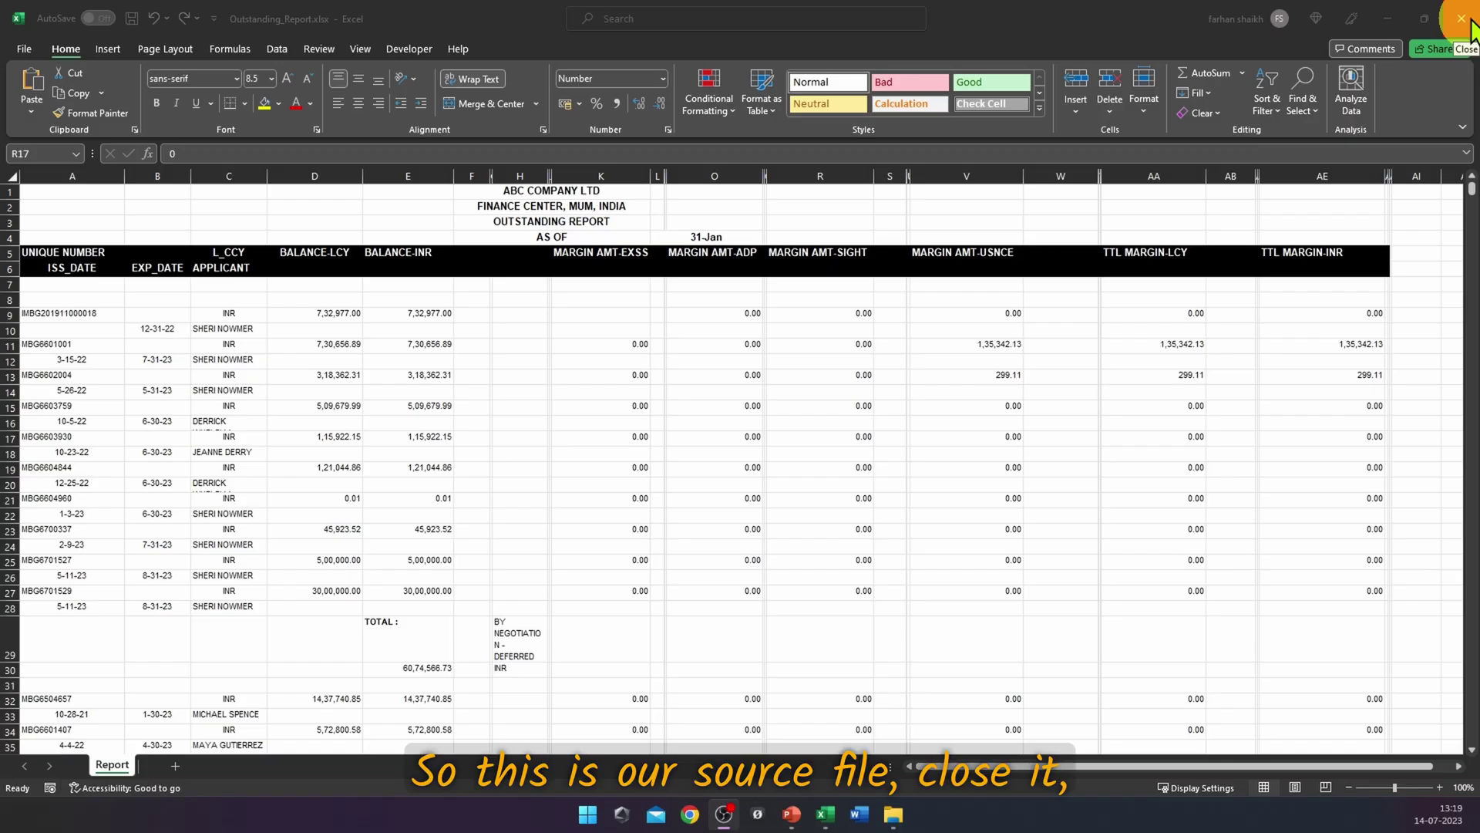
# Step: Close the source report and import the Report sheet of Outstanding_Report.xlsx from the blank workbook into Power Query for transformation
pyautogui.click(1462, 18)
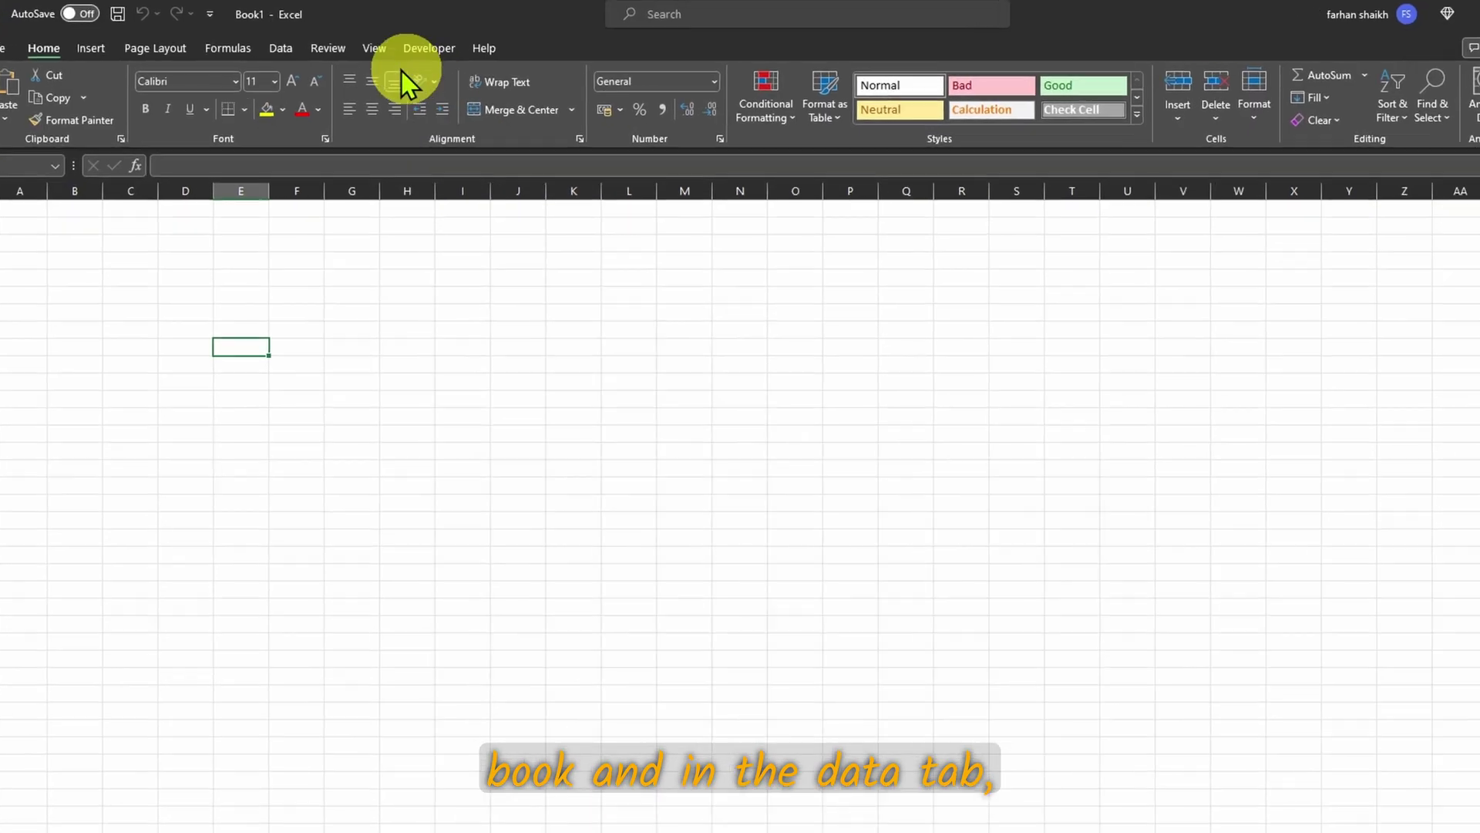
pyautogui.click(278, 47)
pyautogui.click(6, 100)
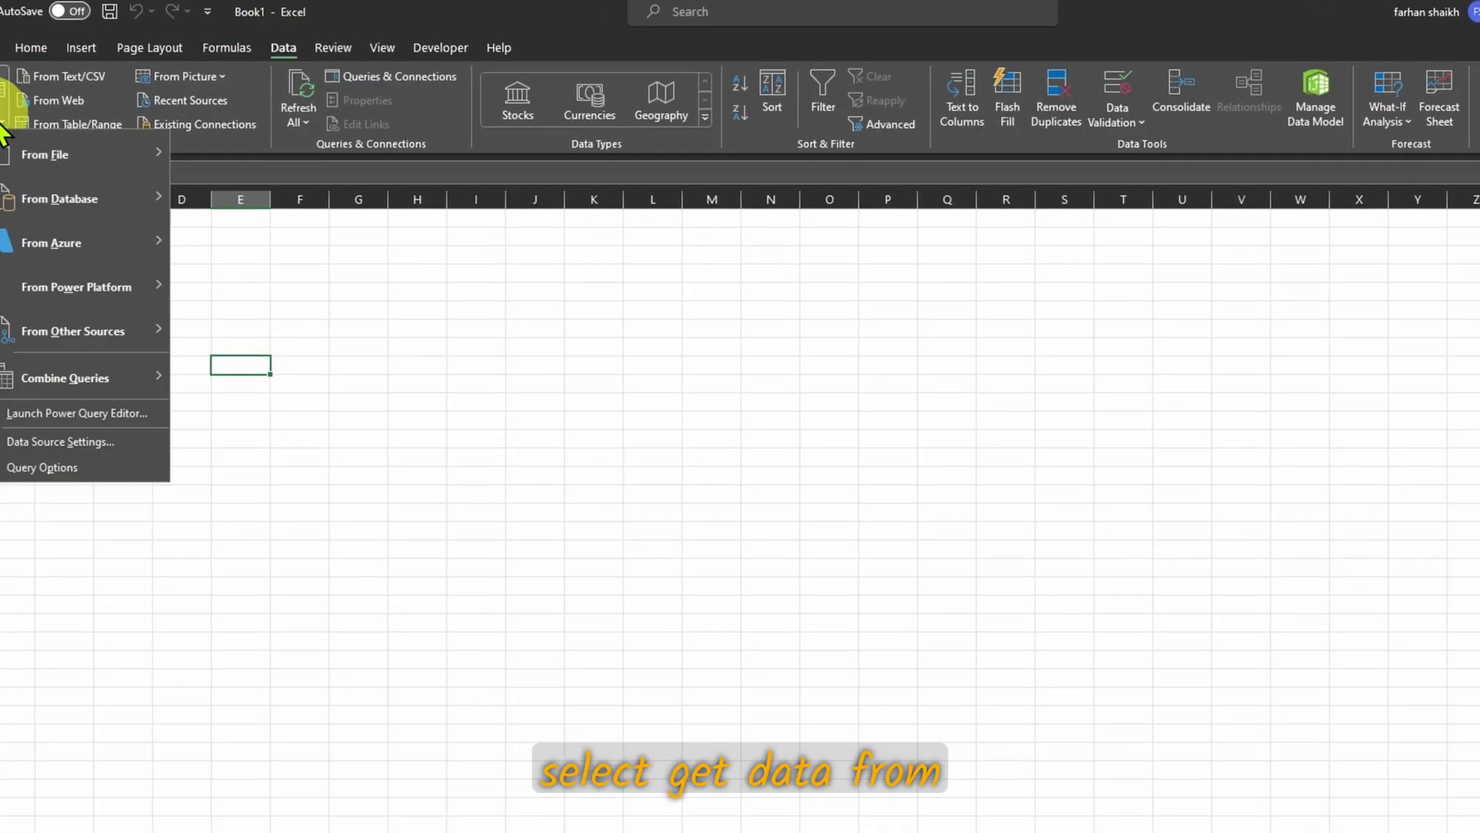
pyautogui.moveTo(83, 141)
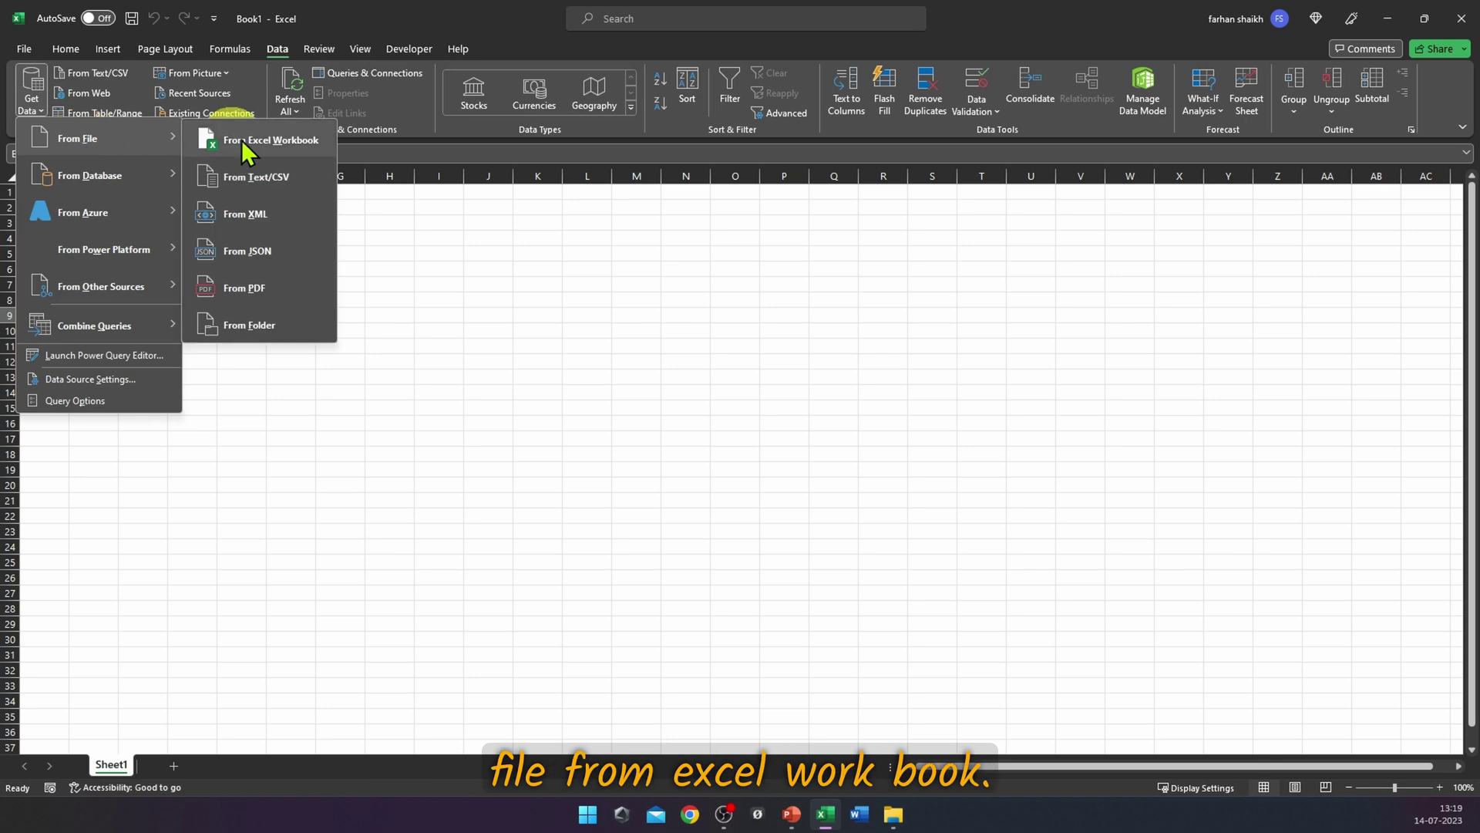
pyautogui.click(269, 141)
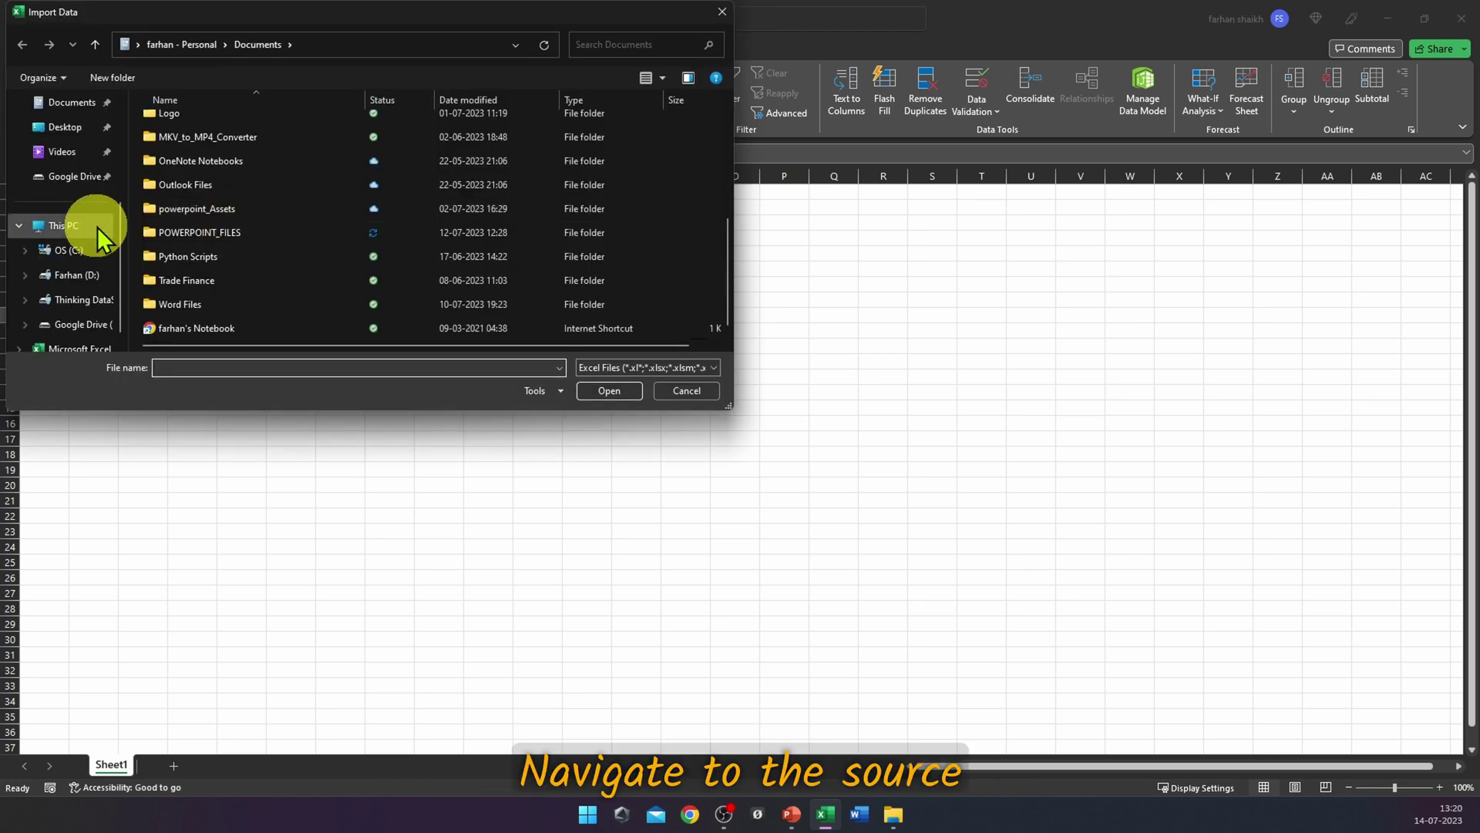
pyautogui.press('Escape')
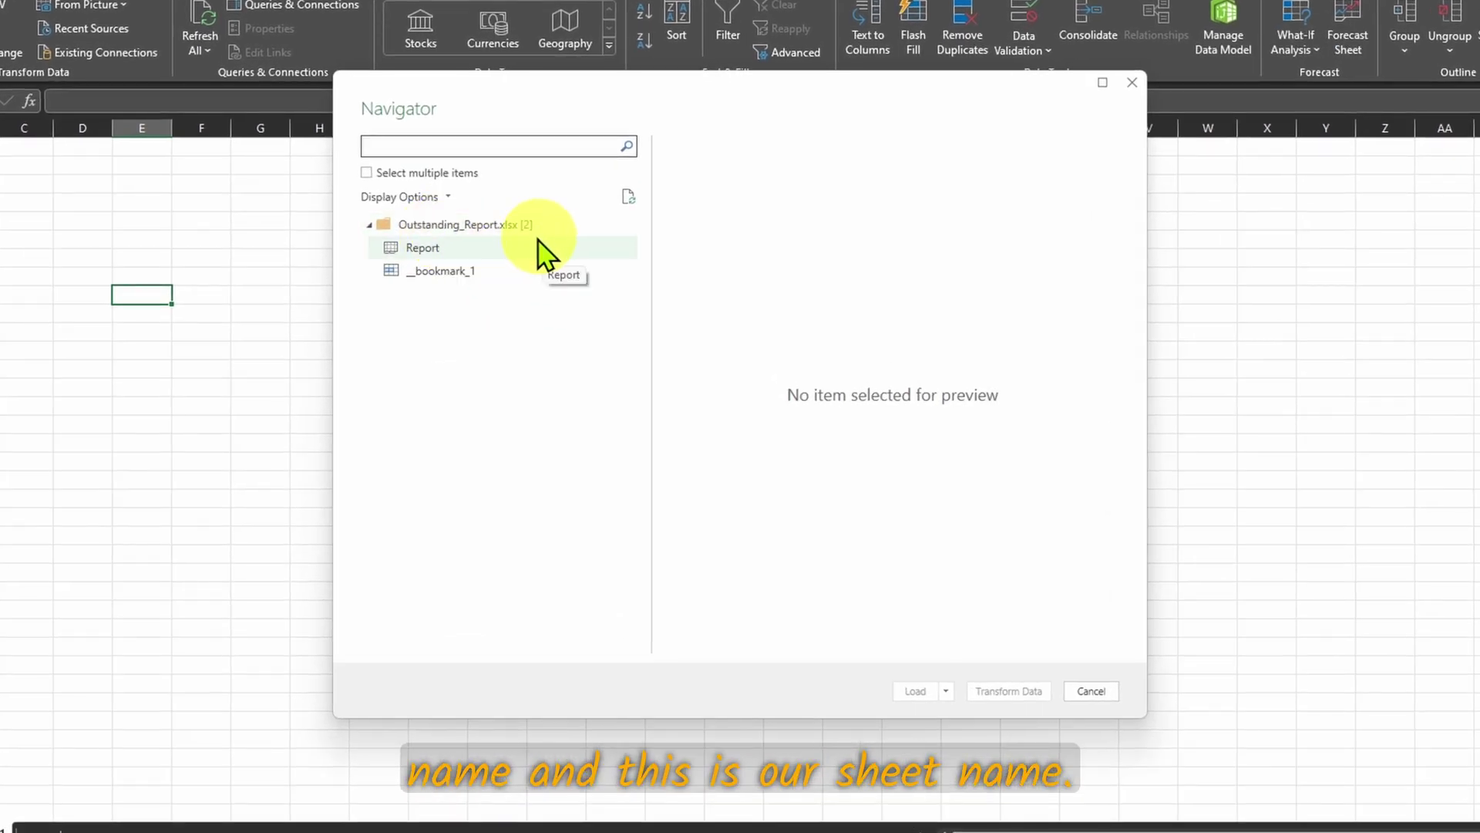
pyautogui.click(429, 250)
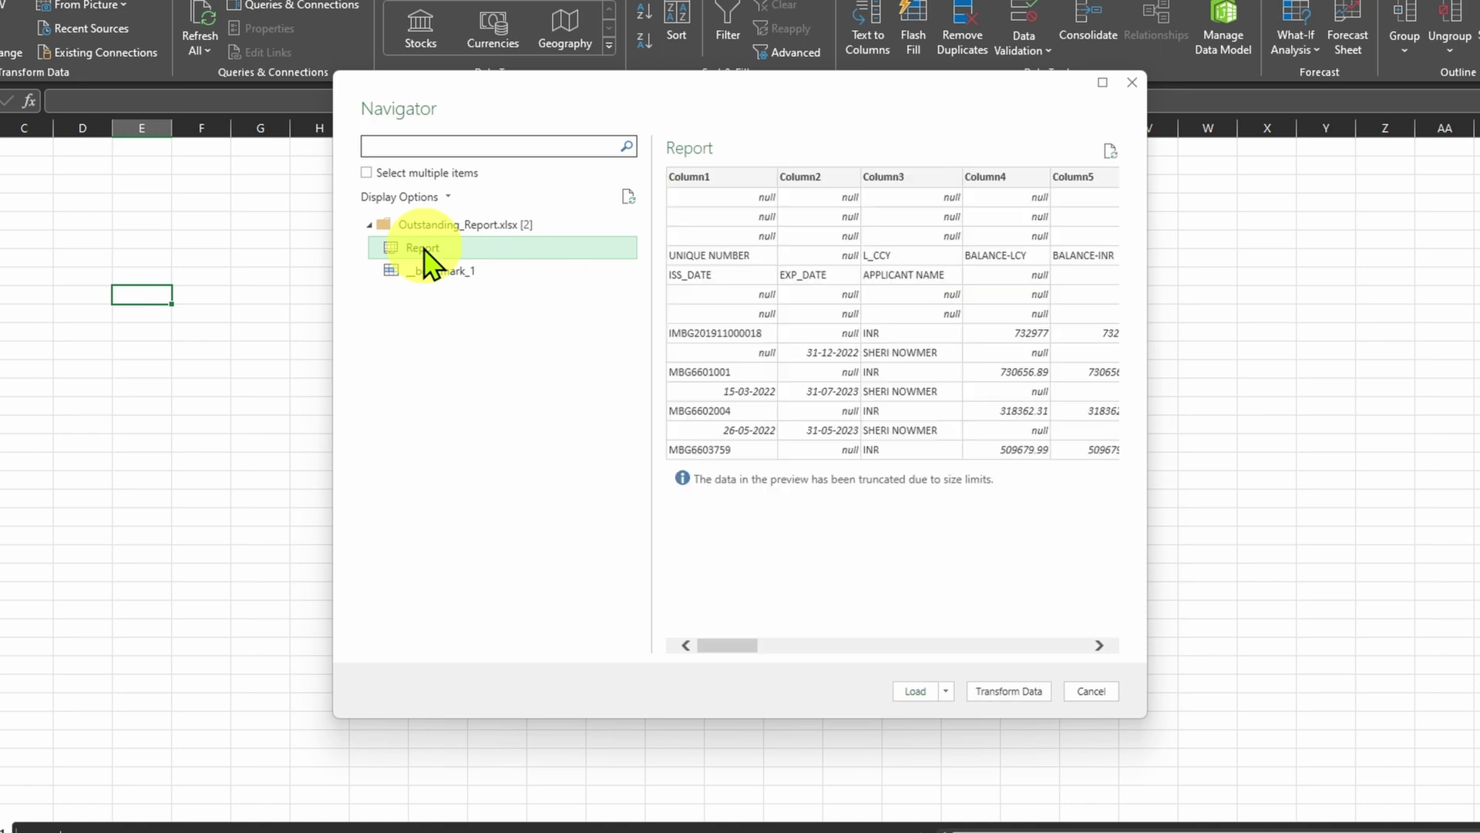
pyautogui.click(1033, 692)
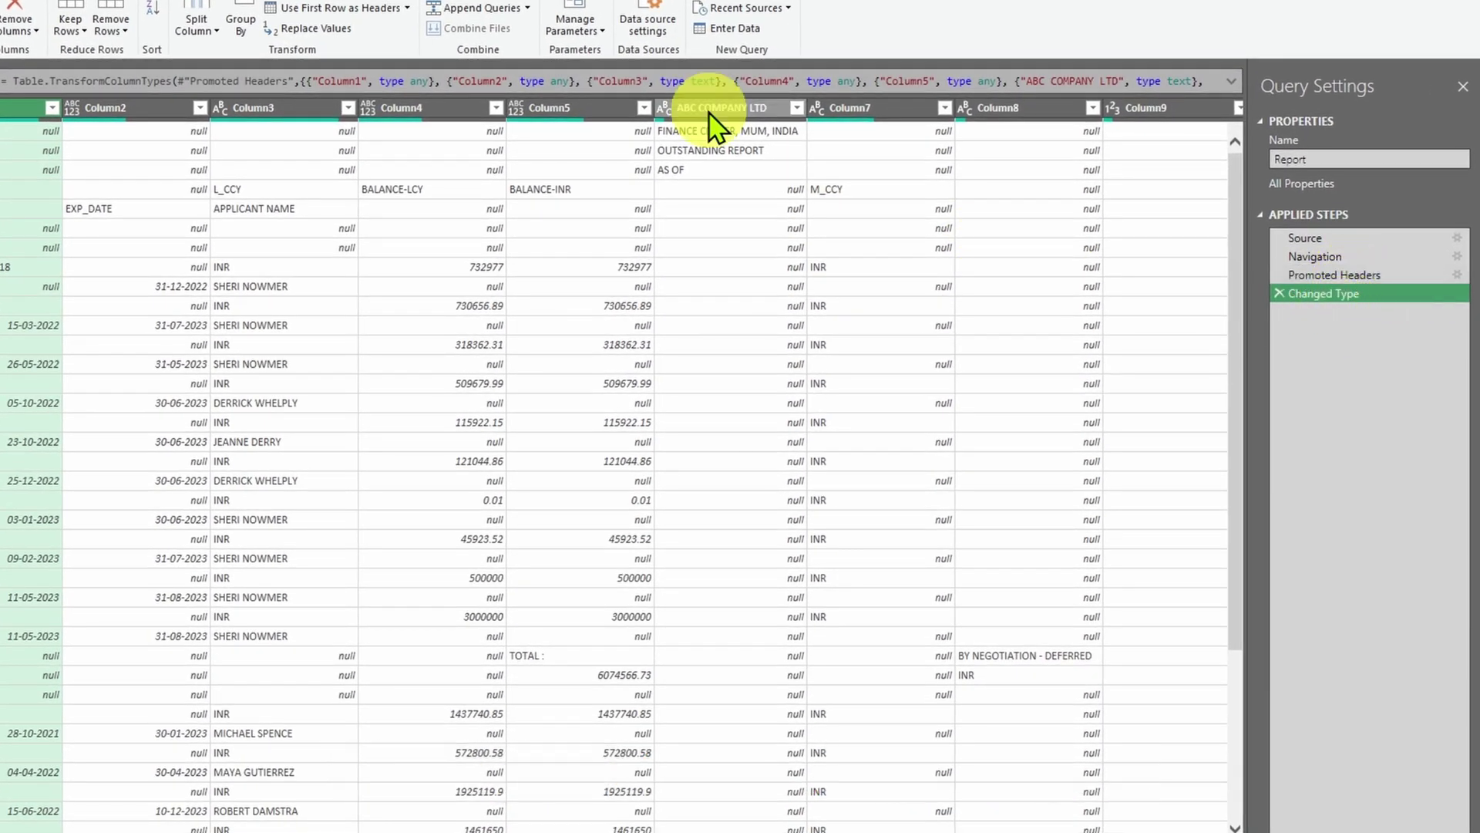
# Step: Delete the Changed Type and Promoted Headers steps from the Report query and remove its top 4 rows
pyautogui.click(1279, 293)
pyautogui.click(1278, 275)
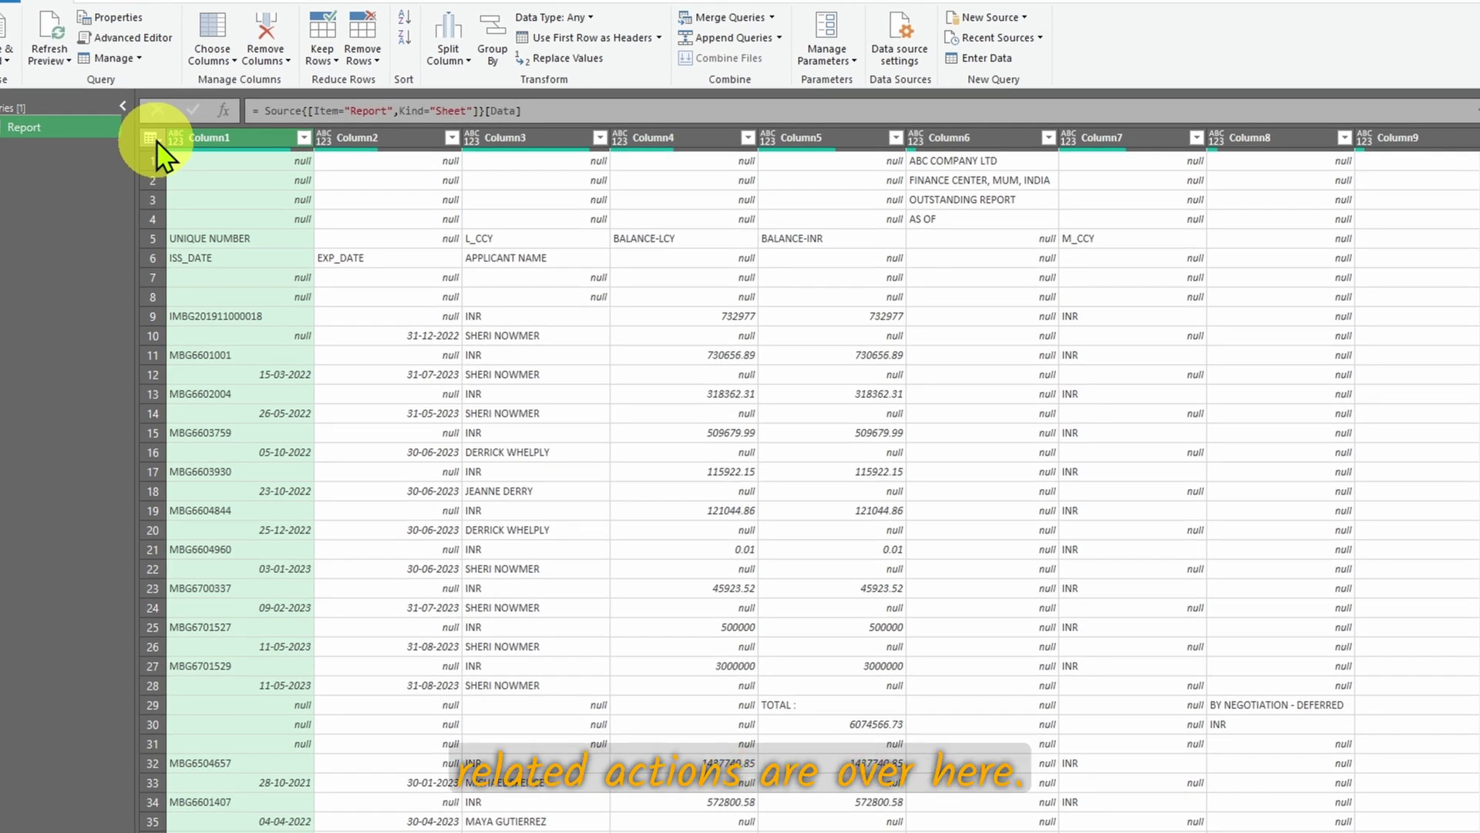
pyautogui.click(153, 138)
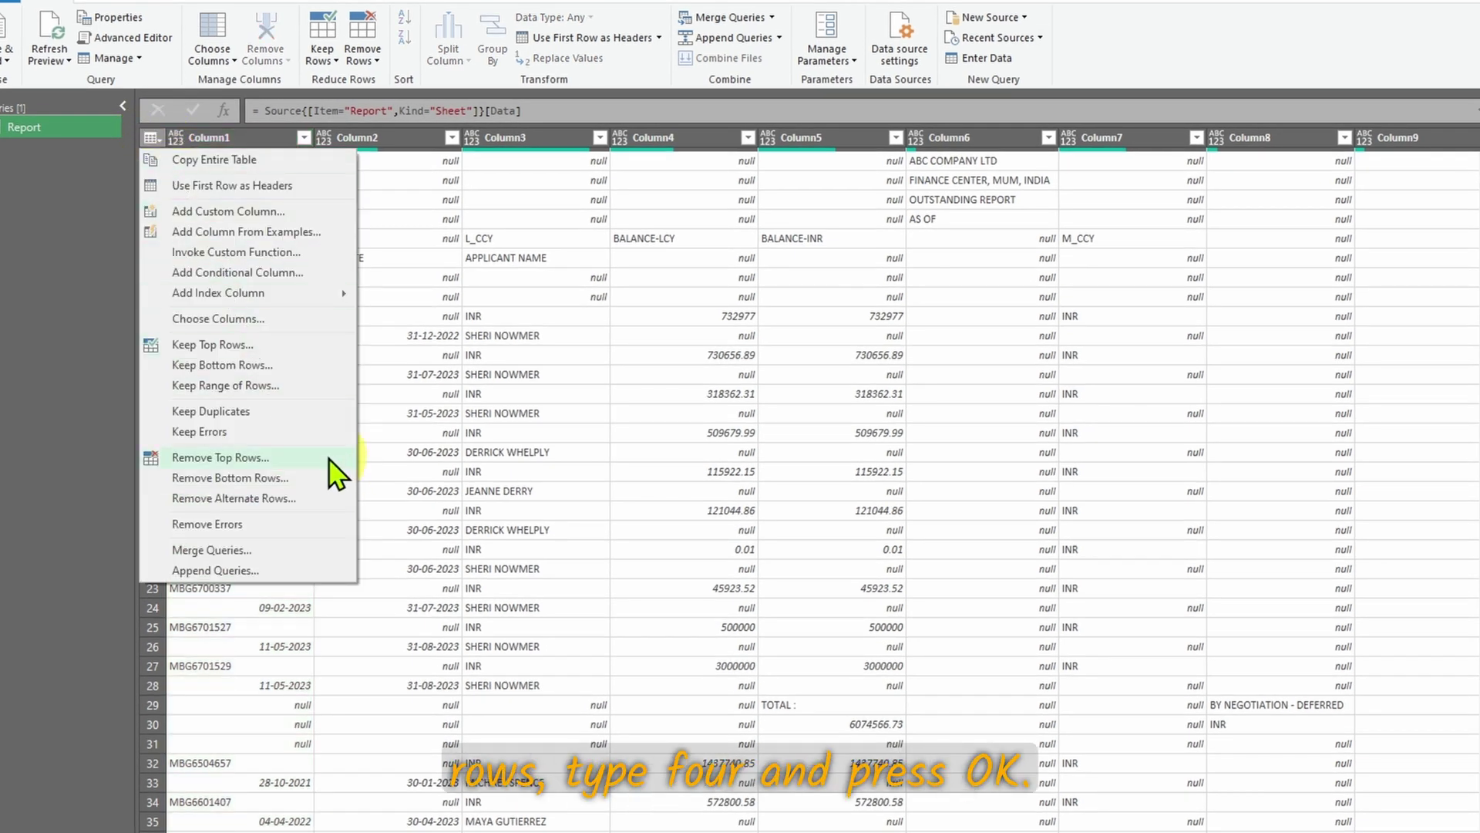
pyautogui.click(231, 458)
pyautogui.click(701, 450)
pyautogui.write('4')
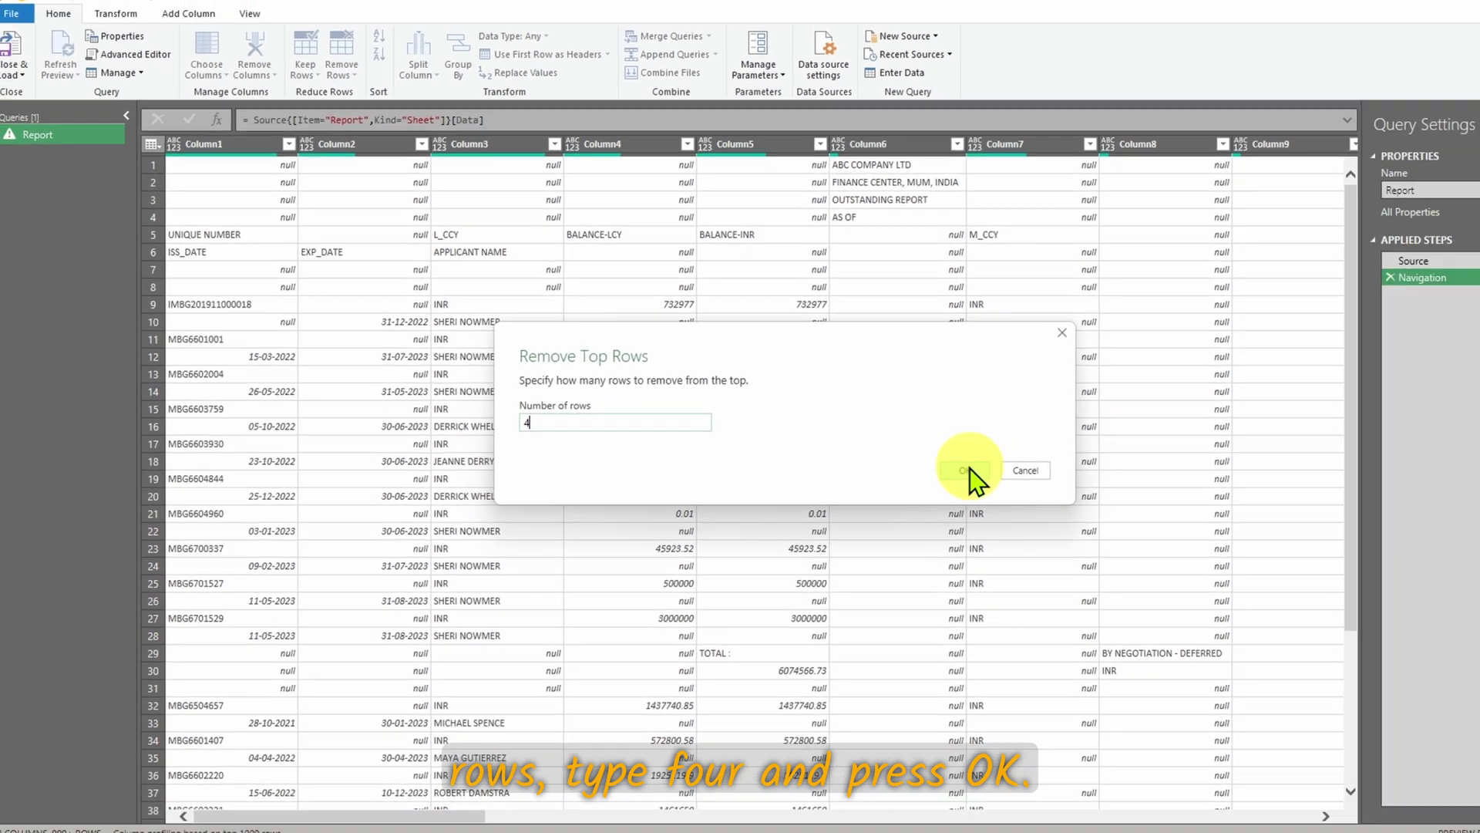
pyautogui.click(1057, 501)
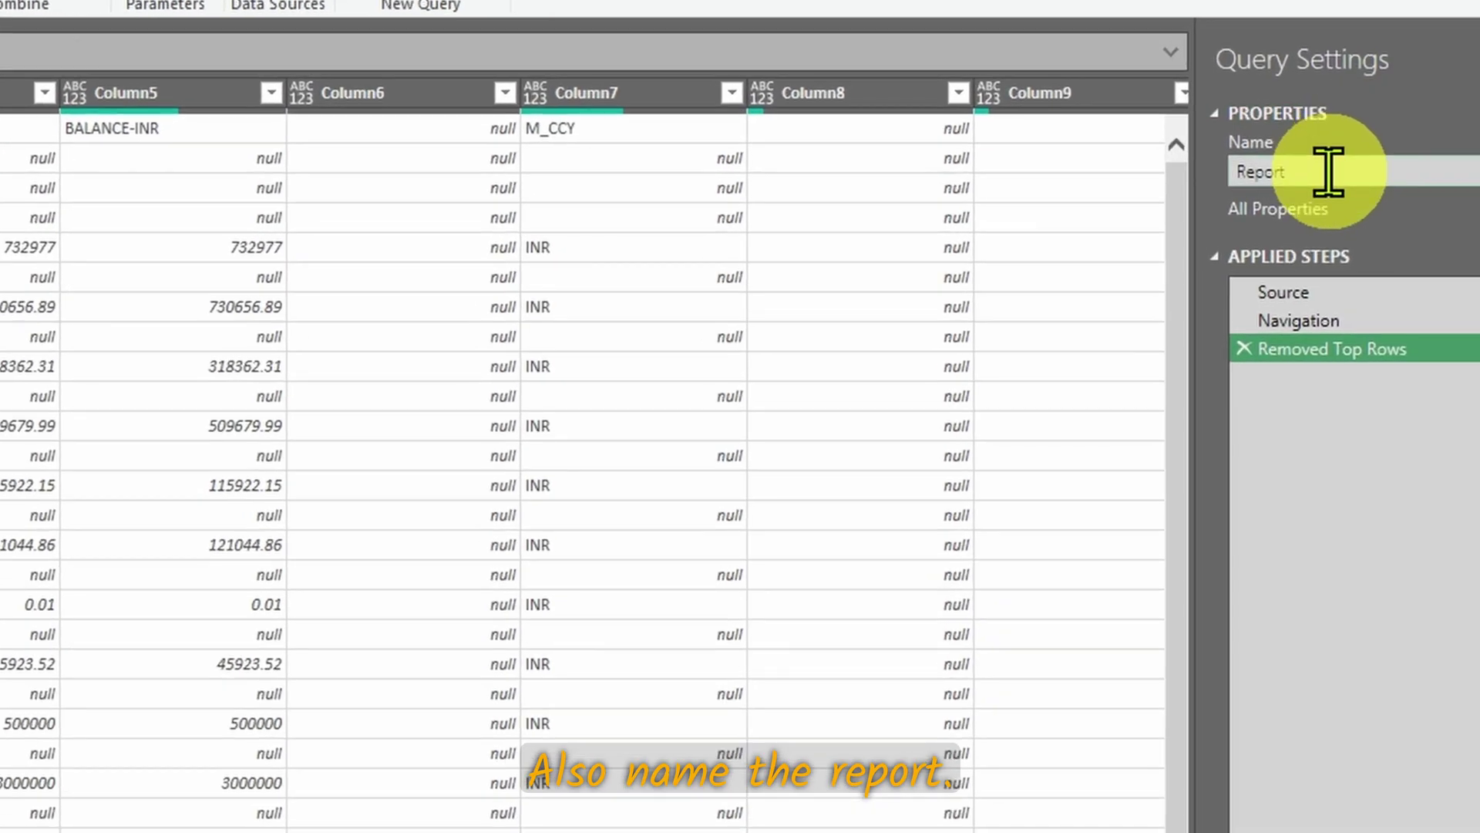
# Step: Rename the Report query as os_report_1
pyautogui.doubleClick(1316, 191)
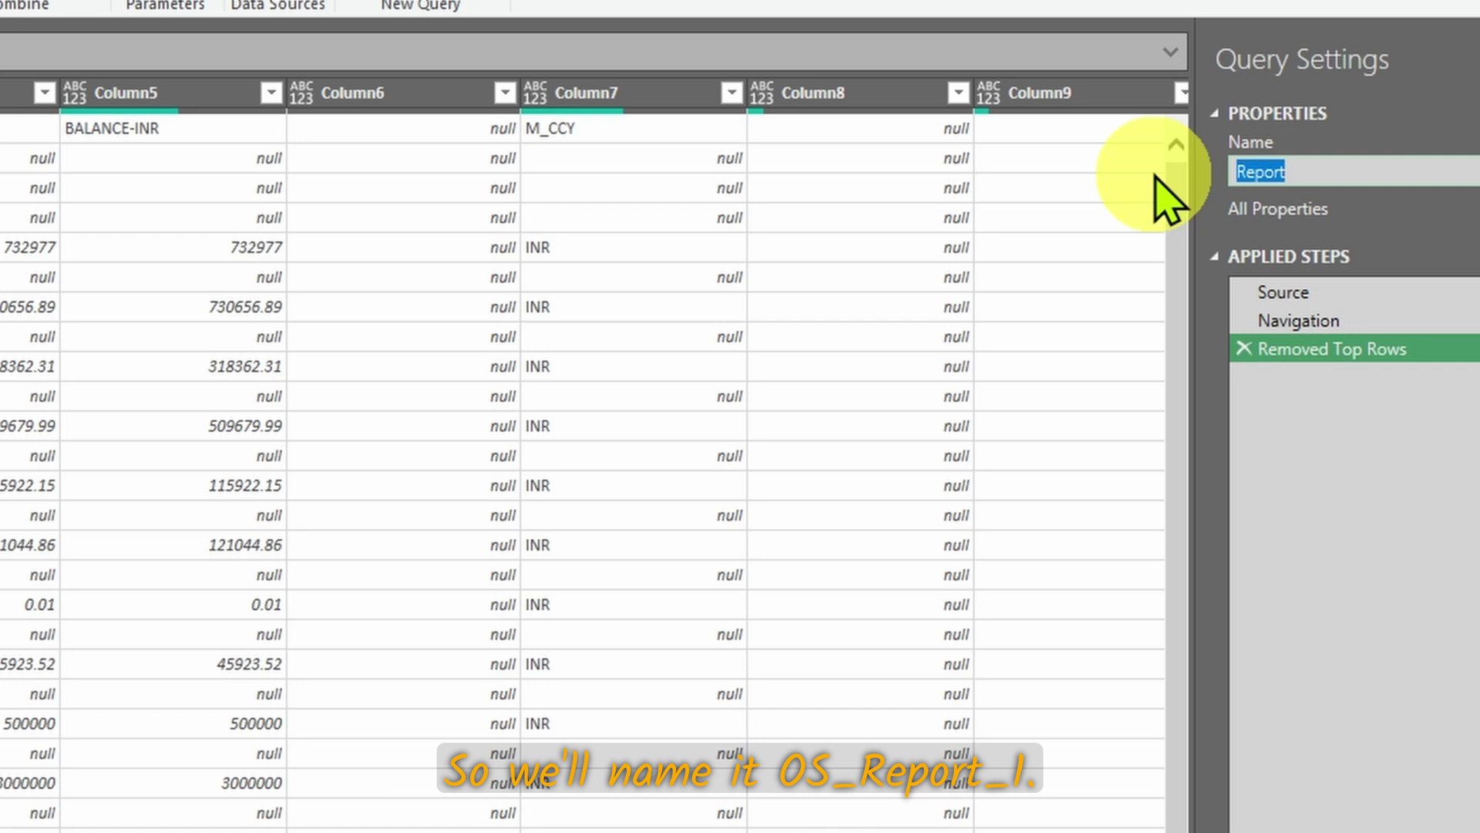
pyautogui.write('os_report')
pyautogui.write('_1')
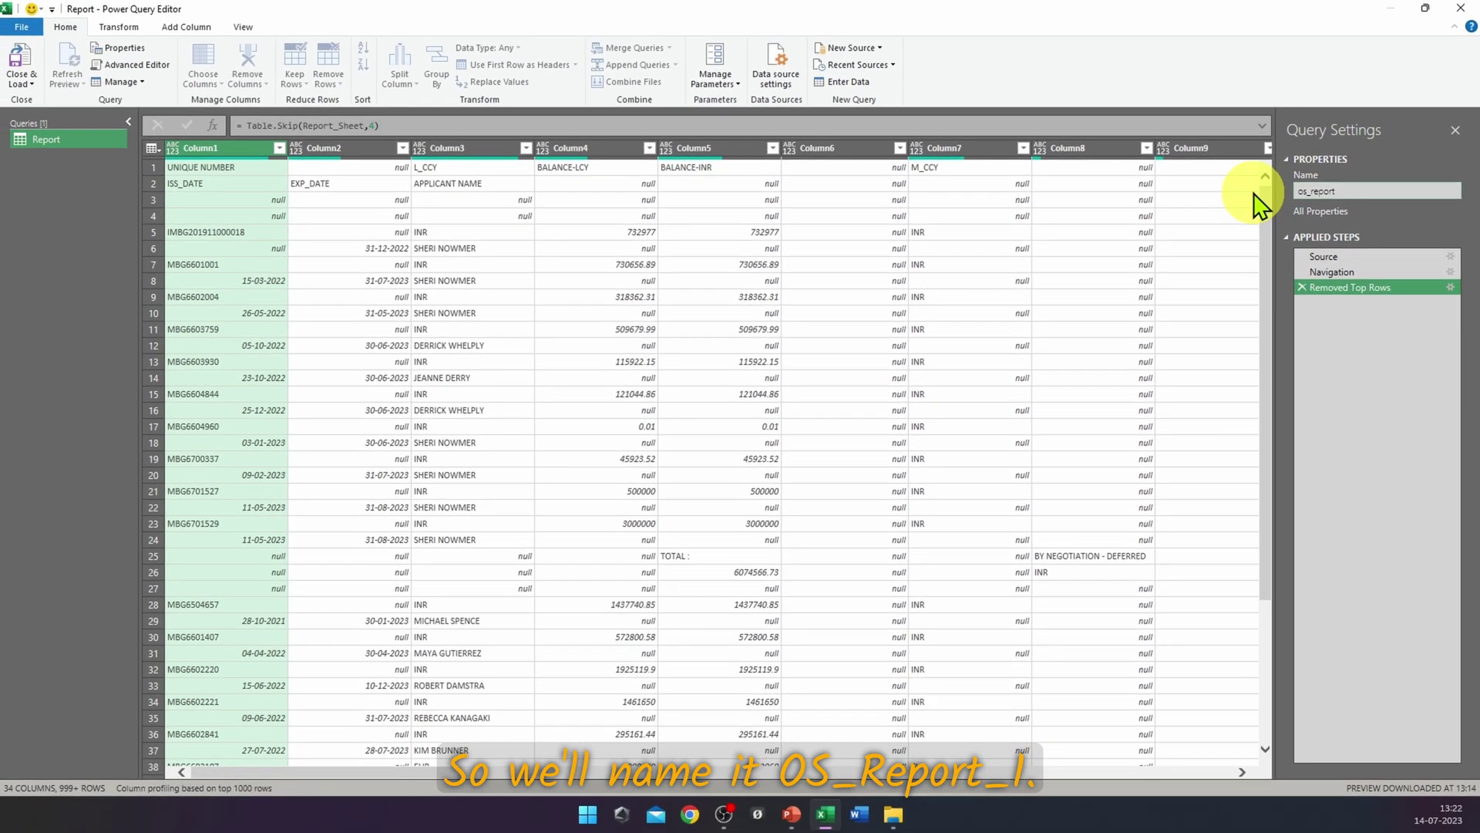
pyautogui.press('Return')
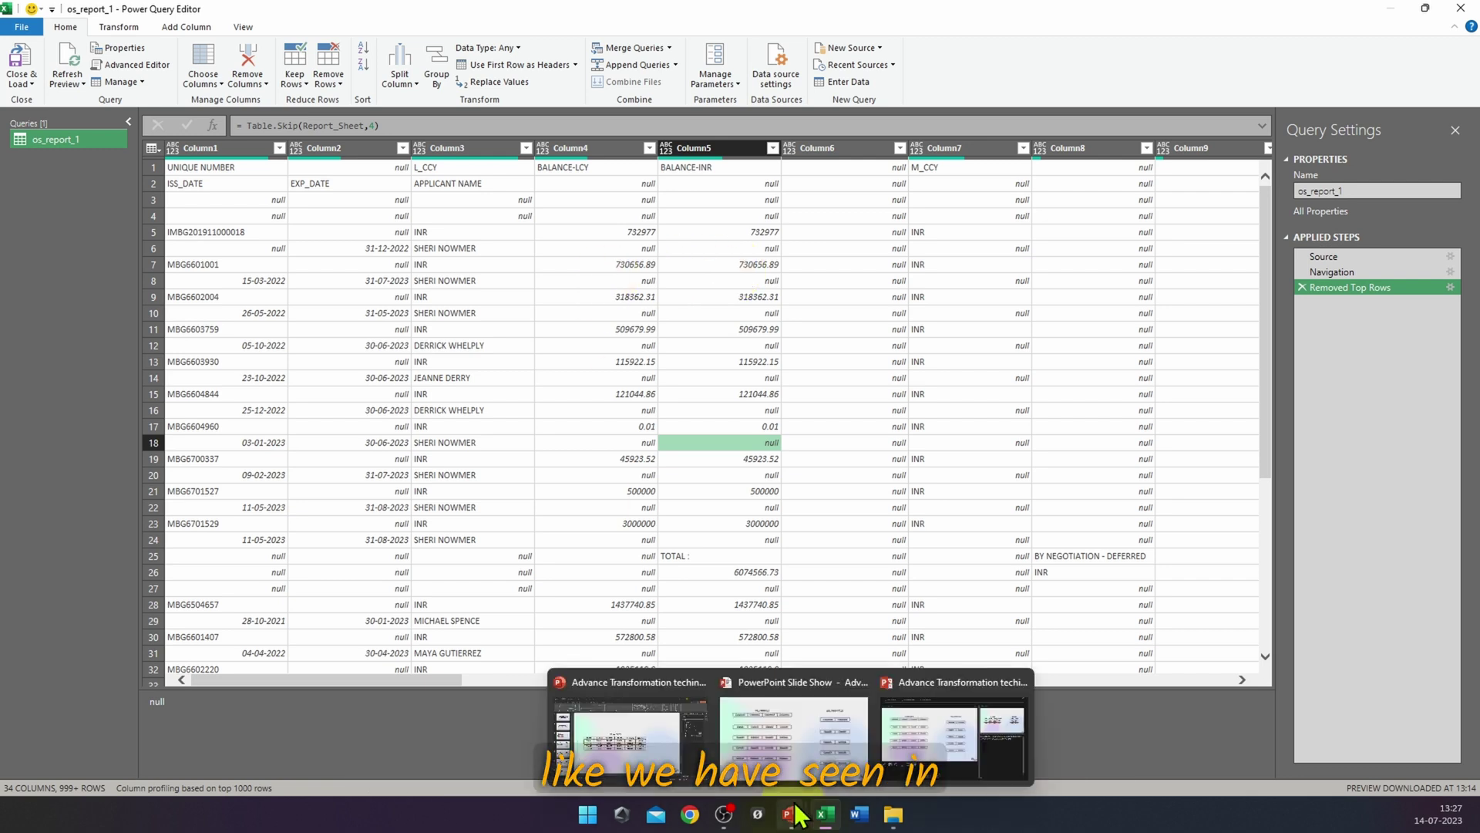
# Step: Switch to the PowerPoint slide show to review the diagram of separated first-row and second-row data
pyautogui.moveTo(794, 819)
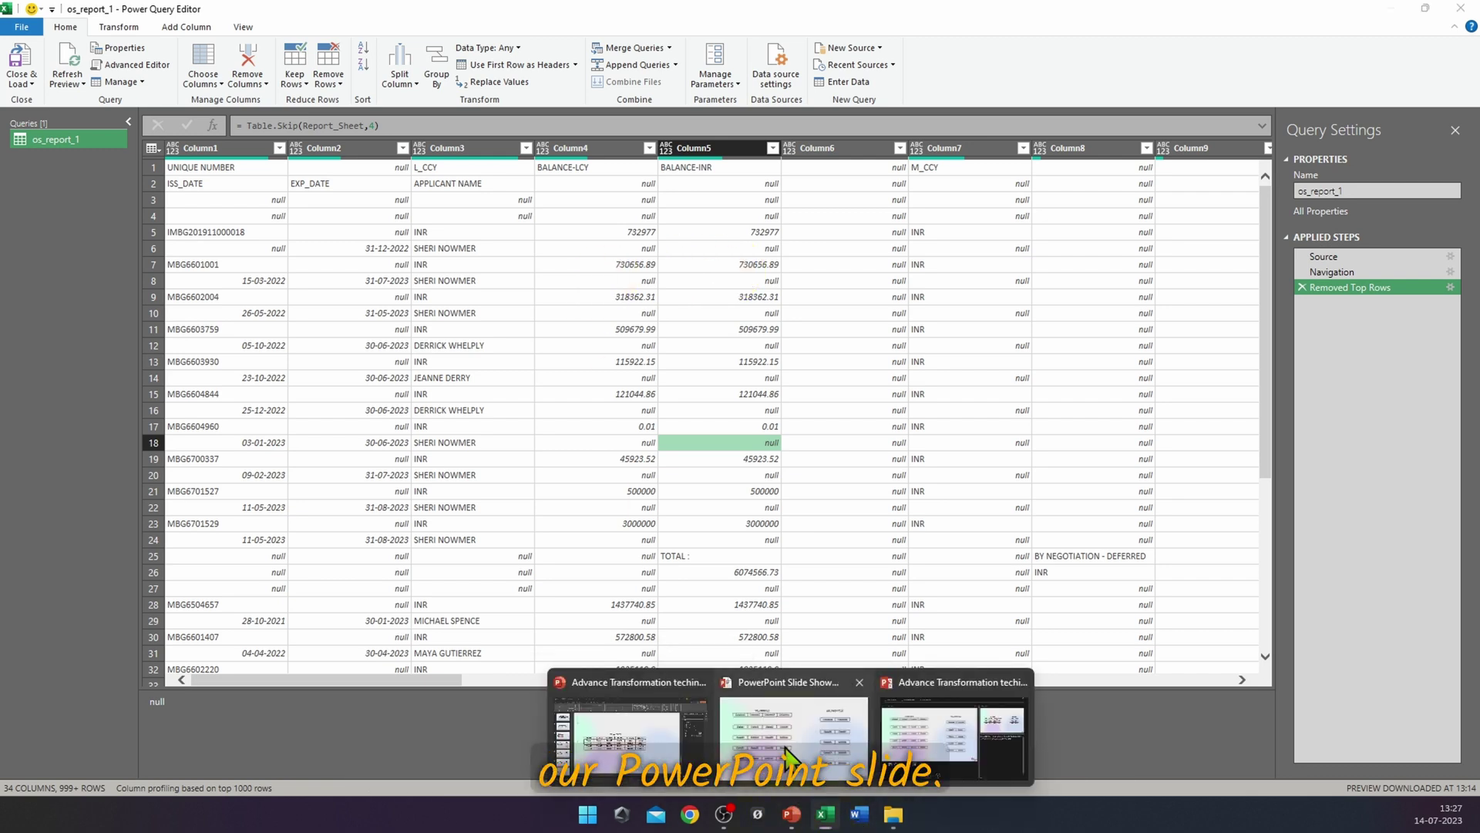
pyautogui.click(794, 706)
pyautogui.click(907, 217)
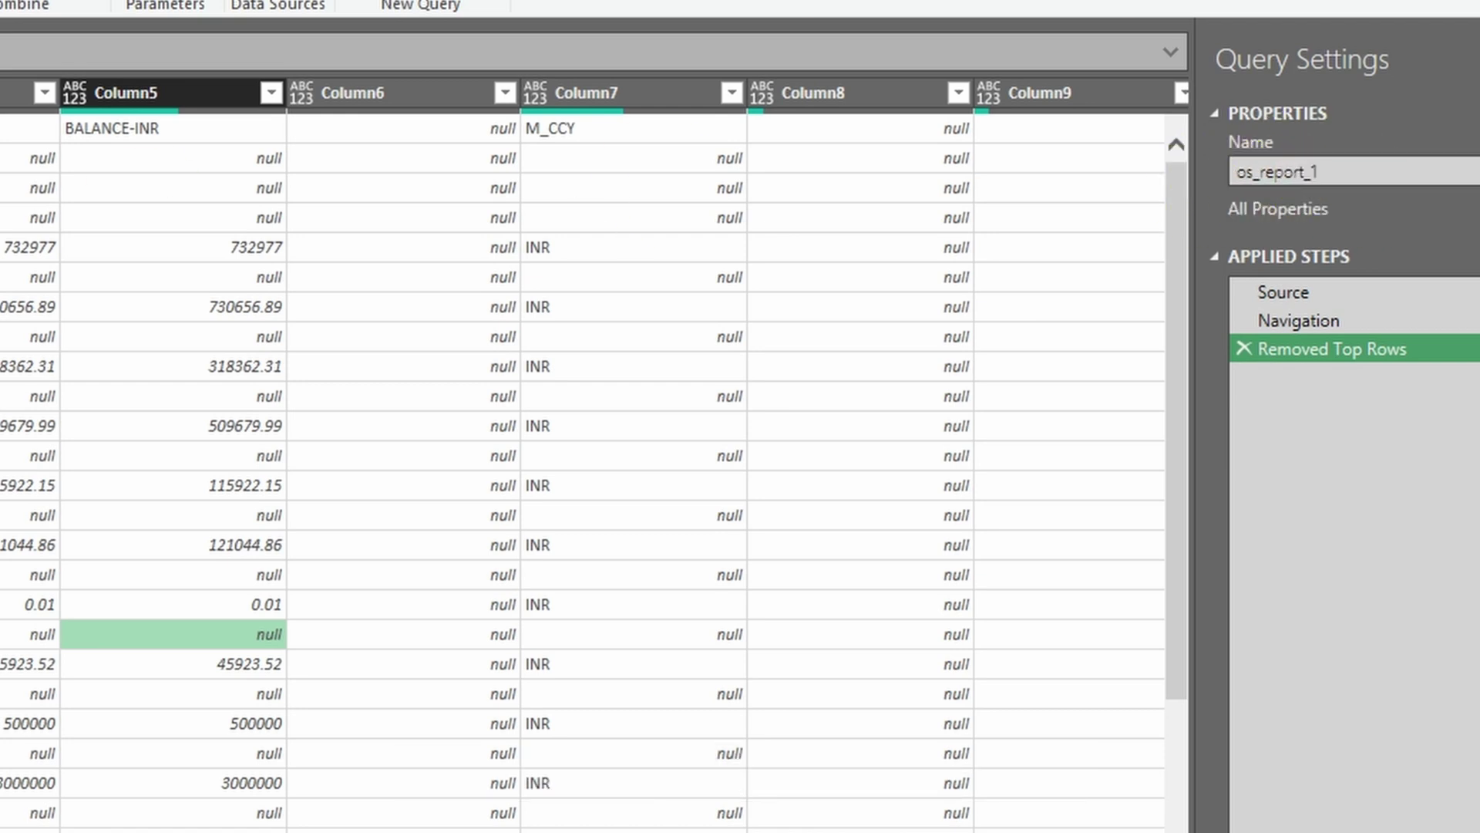
# Step: Duplicate the os_report_1 query and rename the copy as os_report_2
pyautogui.rightClick(66, 138)
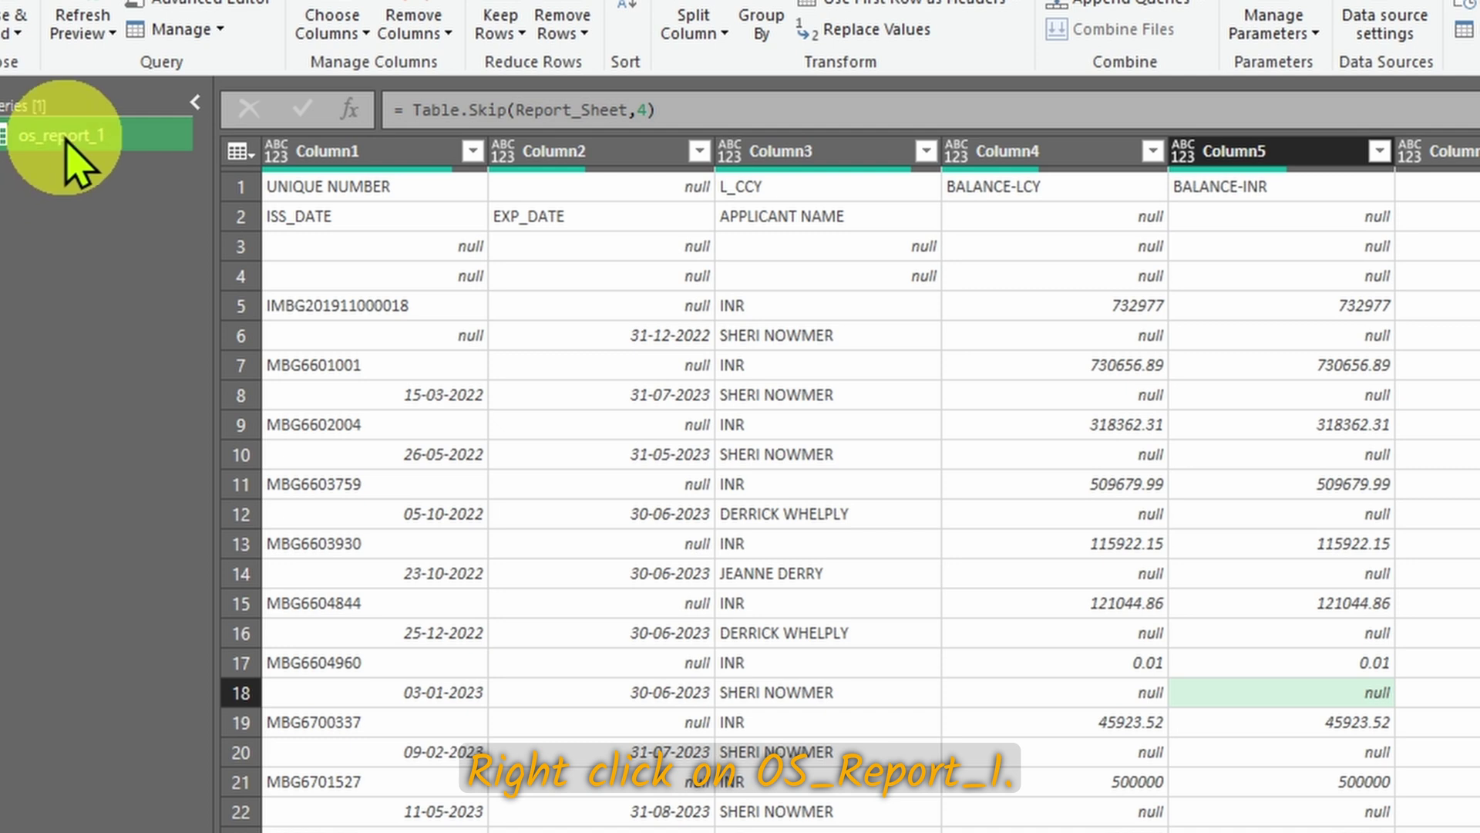
pyautogui.rightClick(66, 140)
pyautogui.click(150, 296)
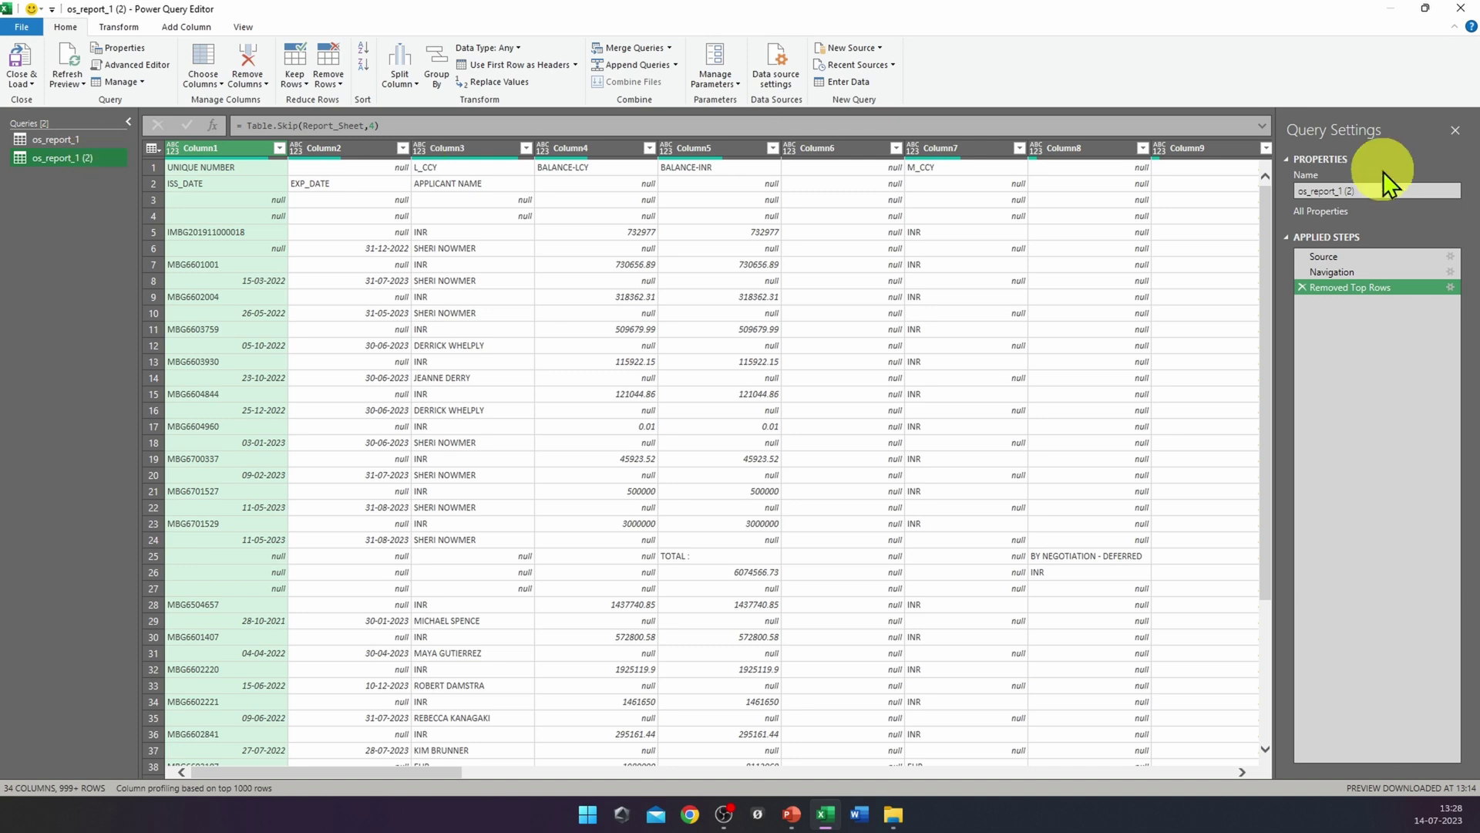
pyautogui.click(1392, 191)
pyautogui.press('BackSpace')
pyautogui.press('BackSpace')
pyautogui.press('BackSpace')
pyautogui.press('BackSpace')
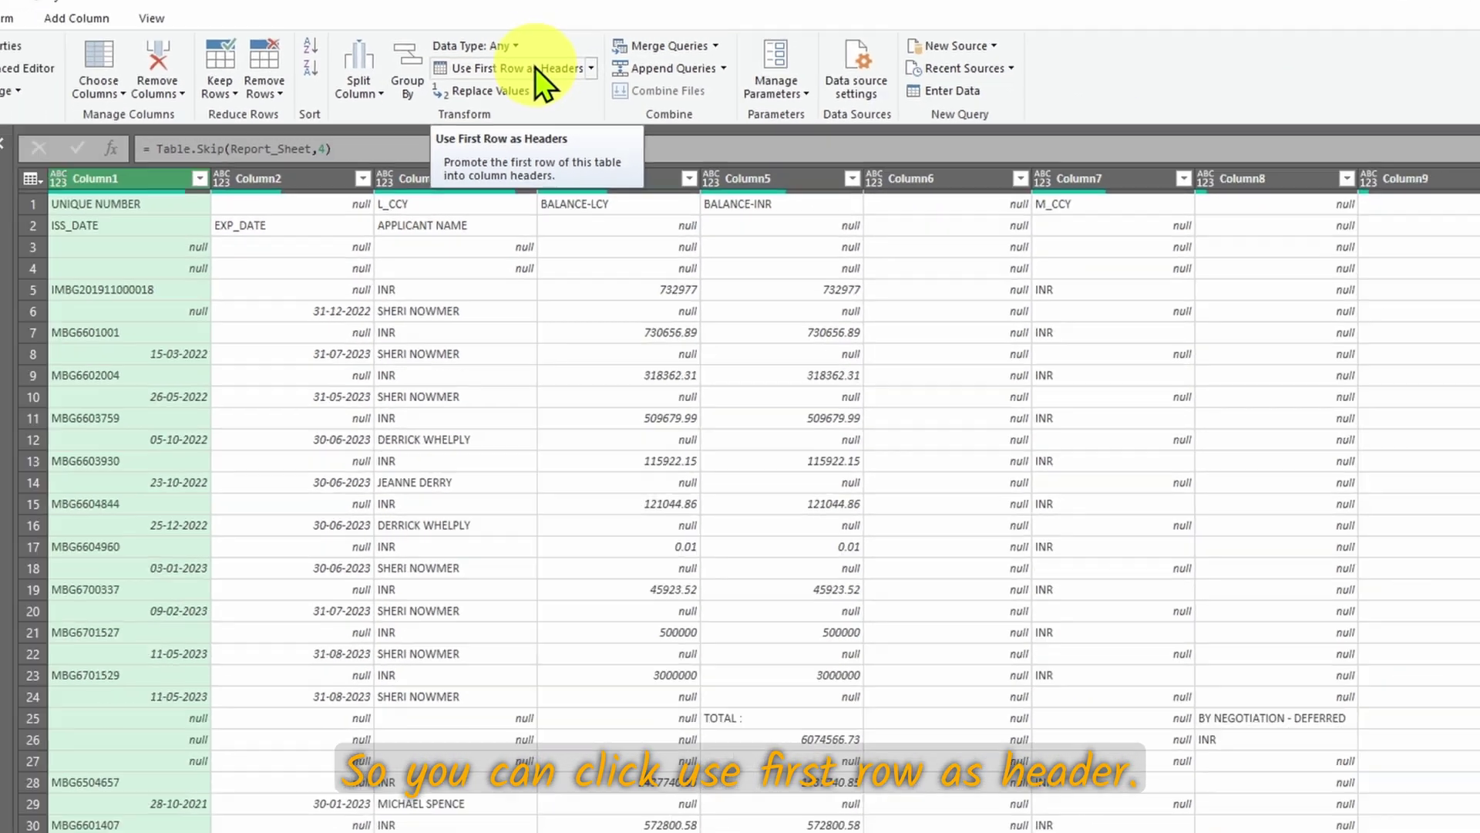
# Step: In os_report_1, promote the first row to column headers and remove the top 3 rows
pyautogui.click(541, 73)
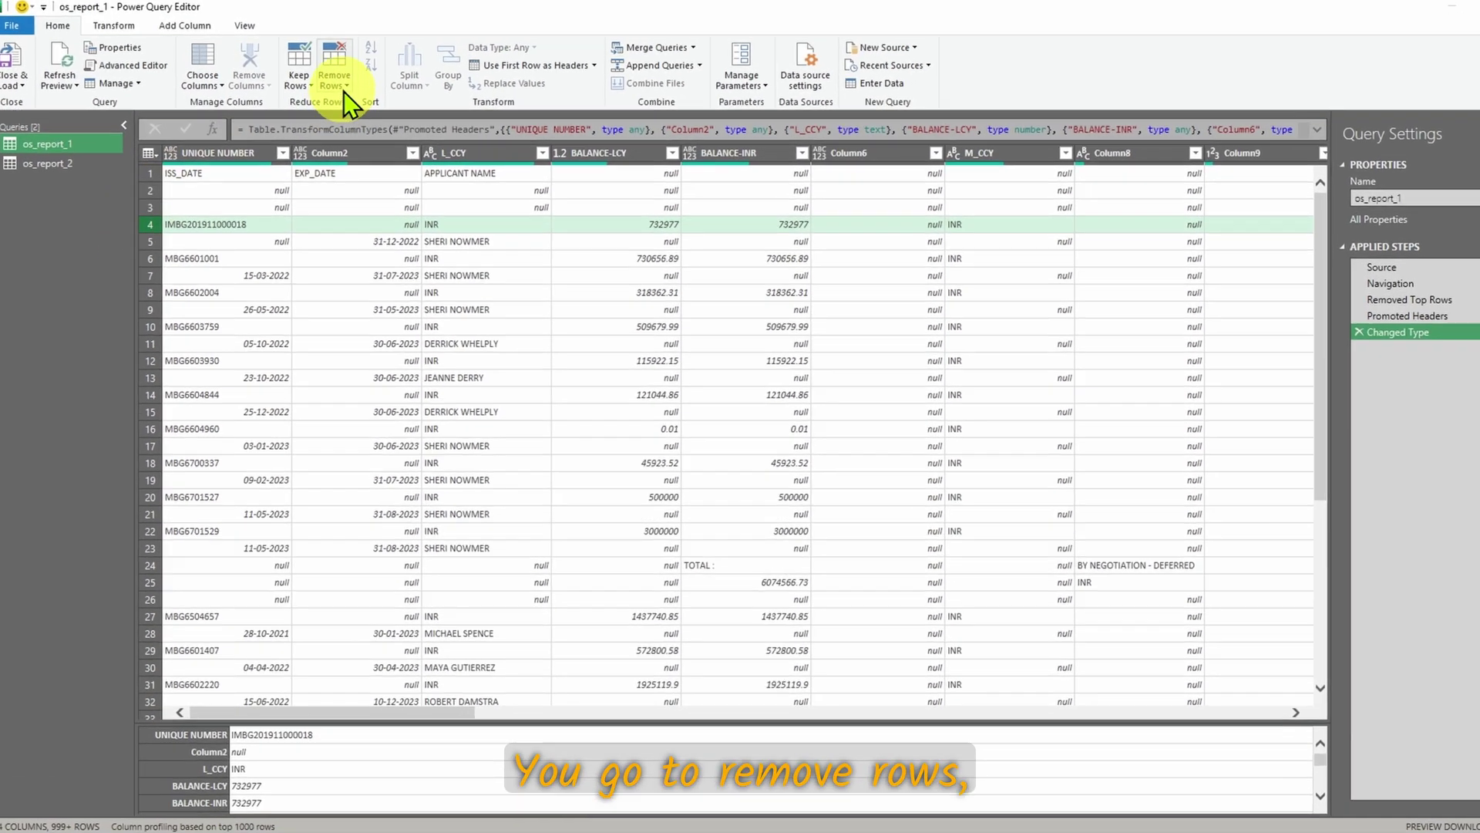
pyautogui.click(351, 66)
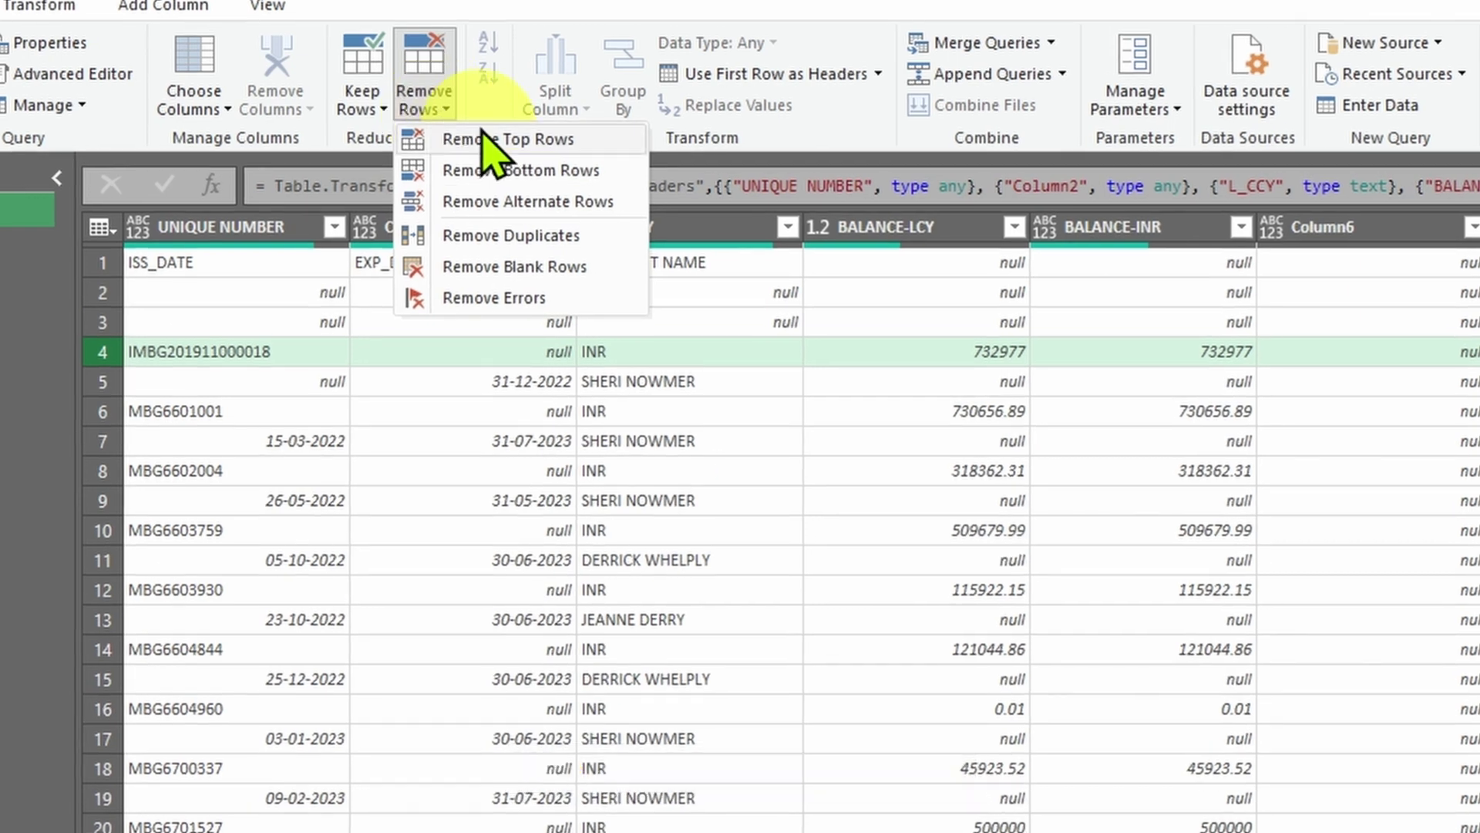
pyautogui.click(487, 139)
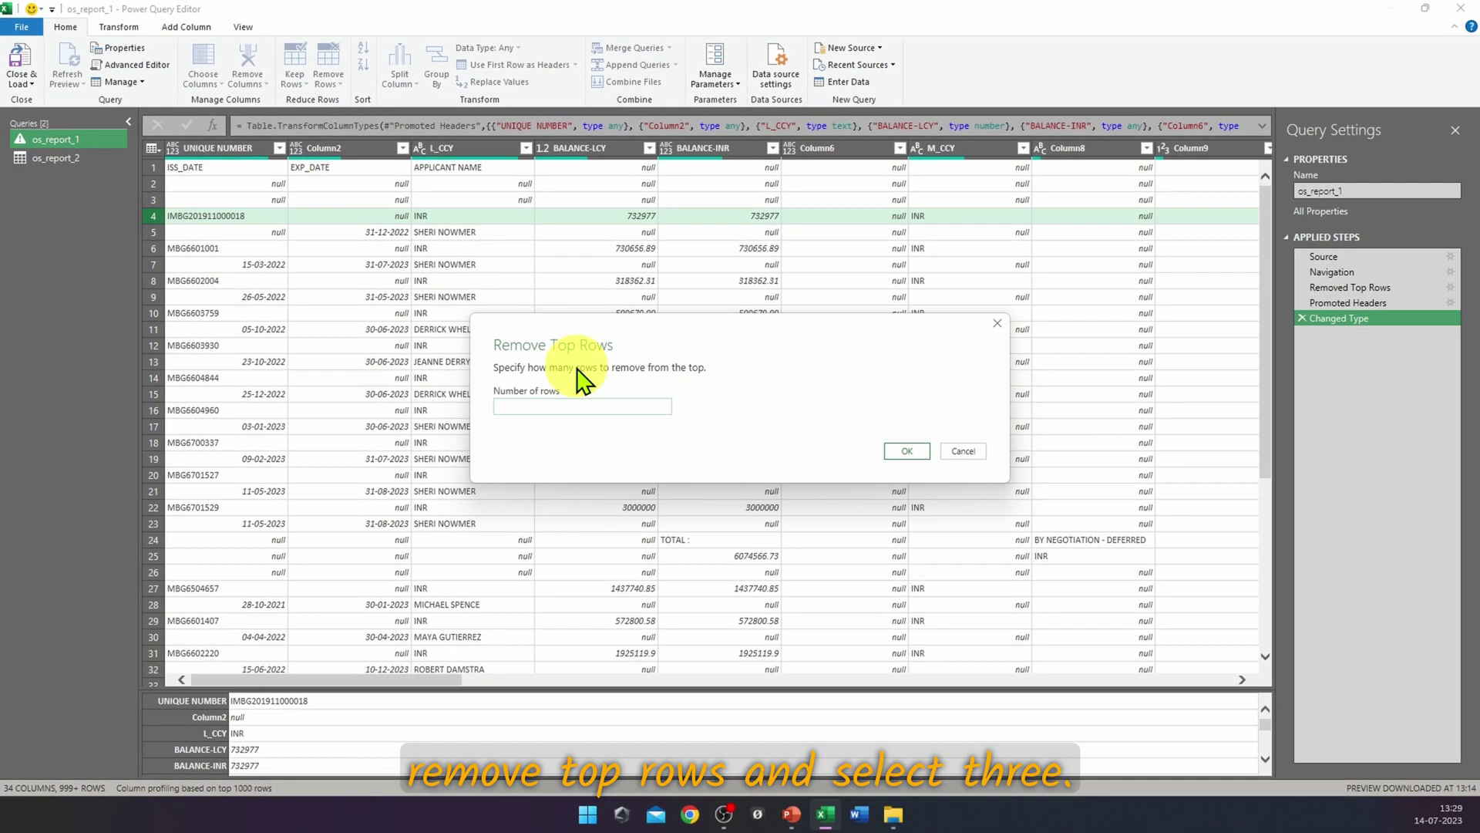
pyautogui.write('3')
pyautogui.click(937, 444)
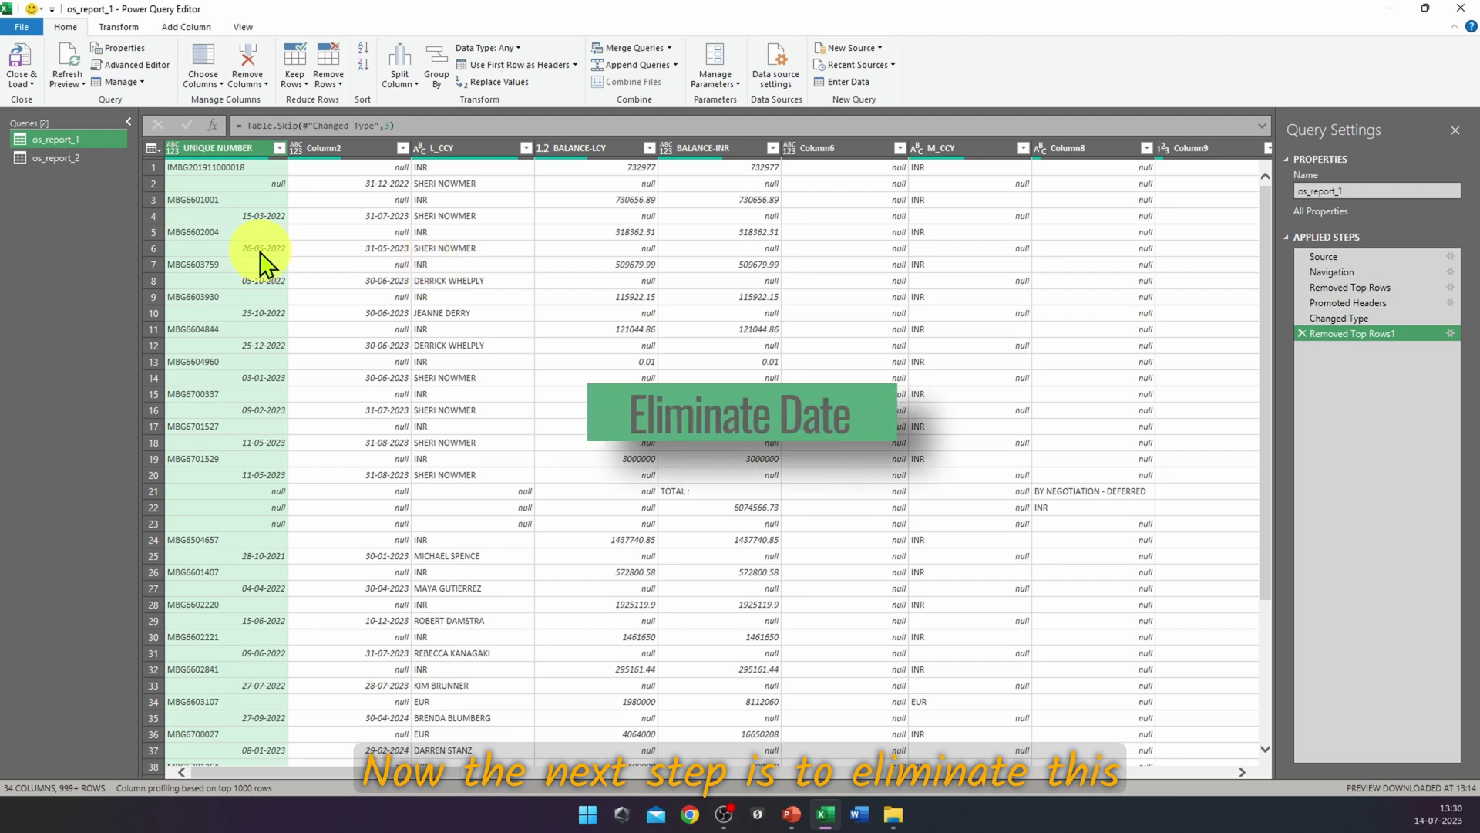
# Step: Examine the os_report_1 rows to distinguish date rows from MBG rows in the UNIQUE NUMBER column
pyautogui.click(79, 182)
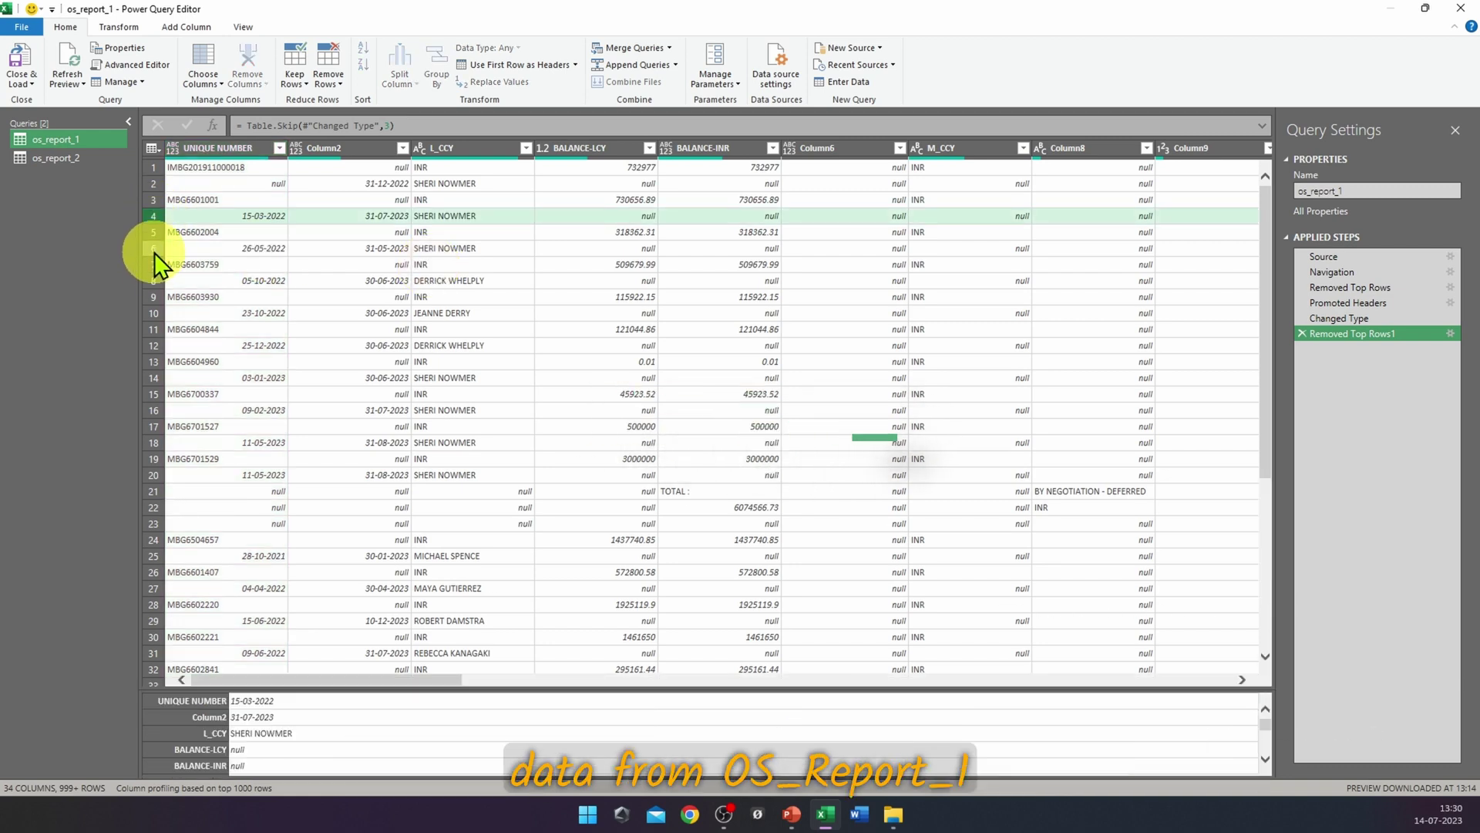
pyautogui.click(154, 202)
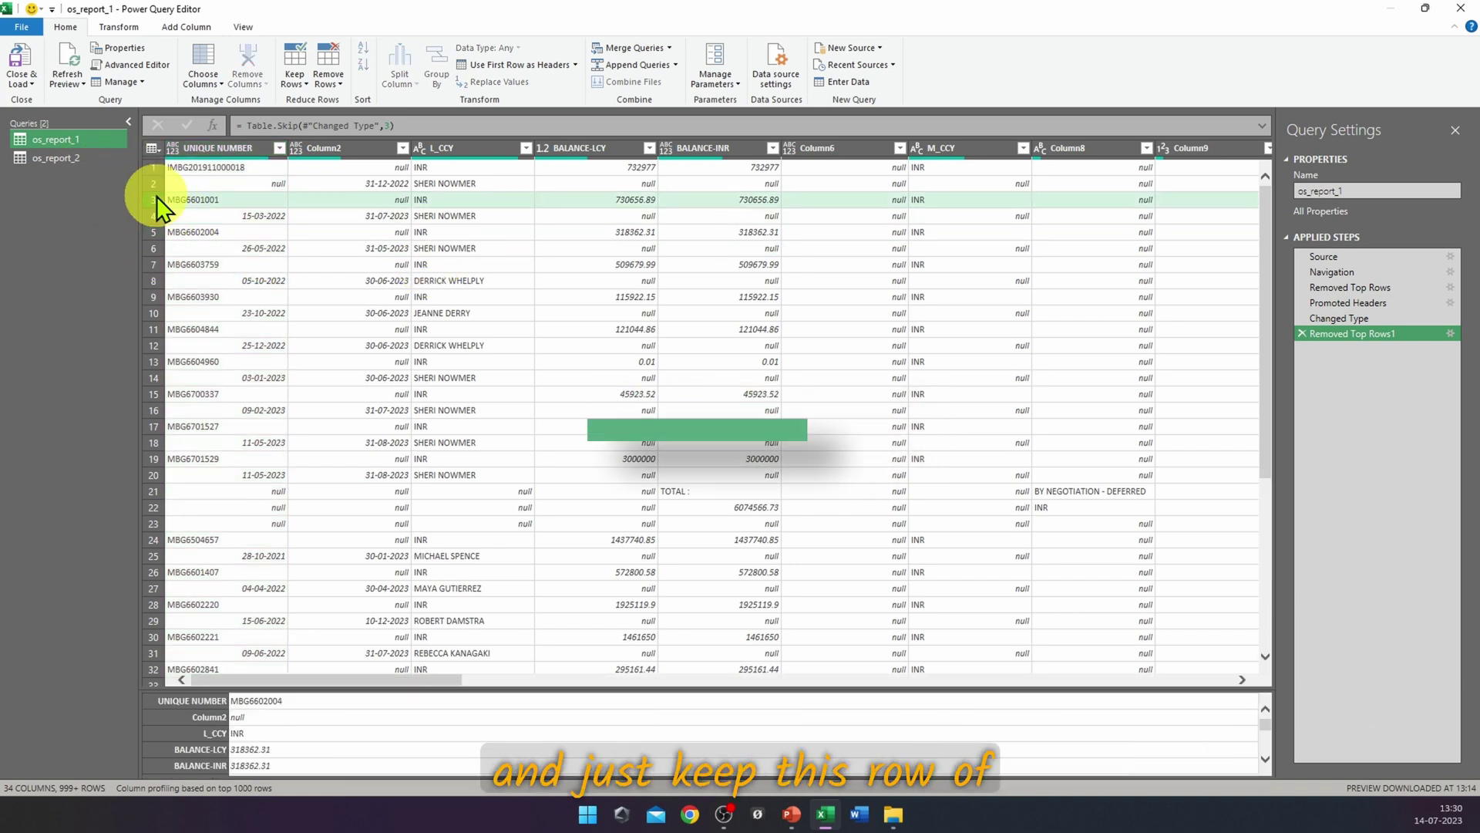
pyautogui.click(154, 234)
pyautogui.click(154, 262)
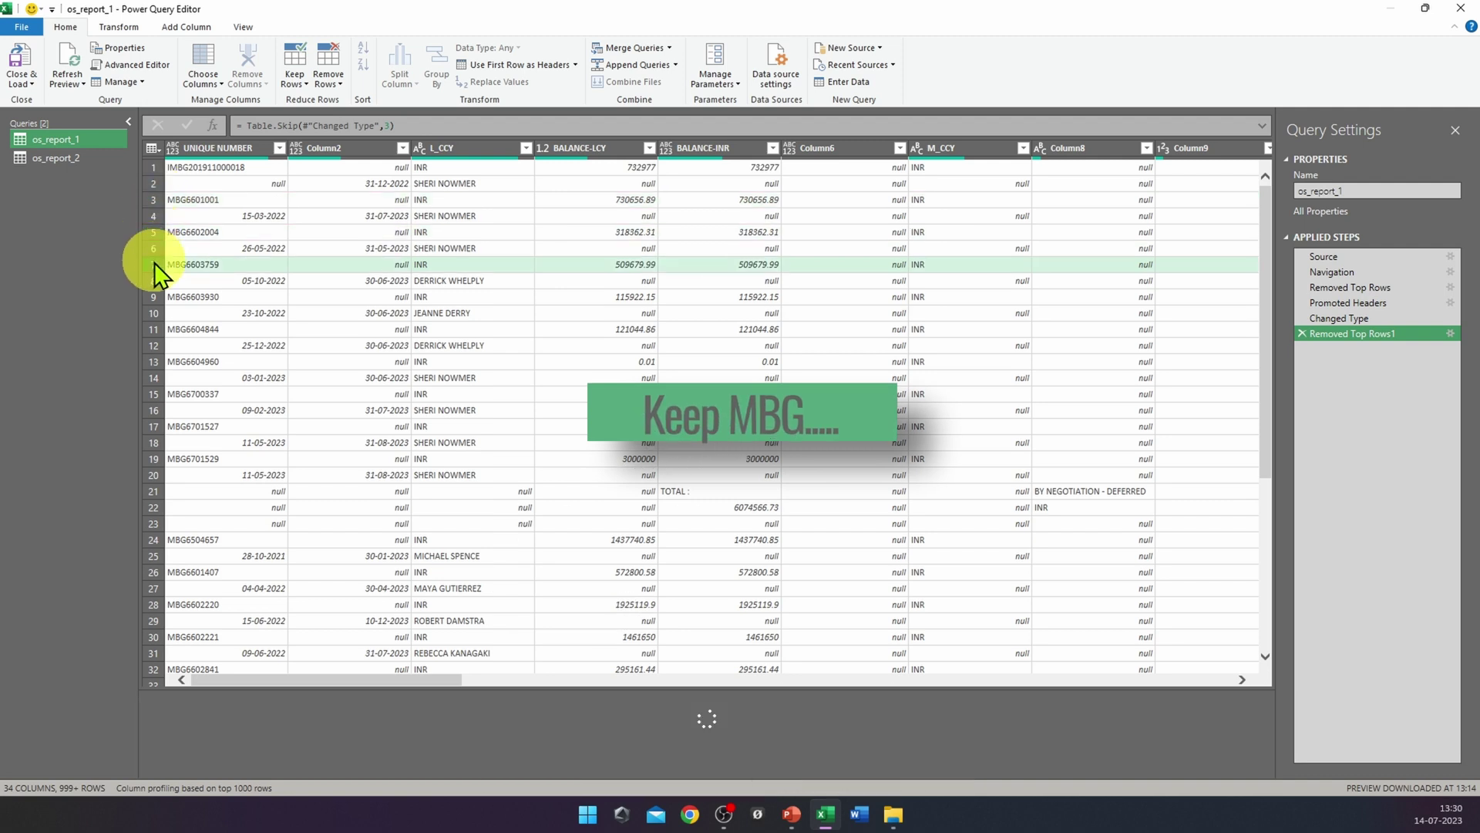
pyautogui.scroll(-10, 429, 390)
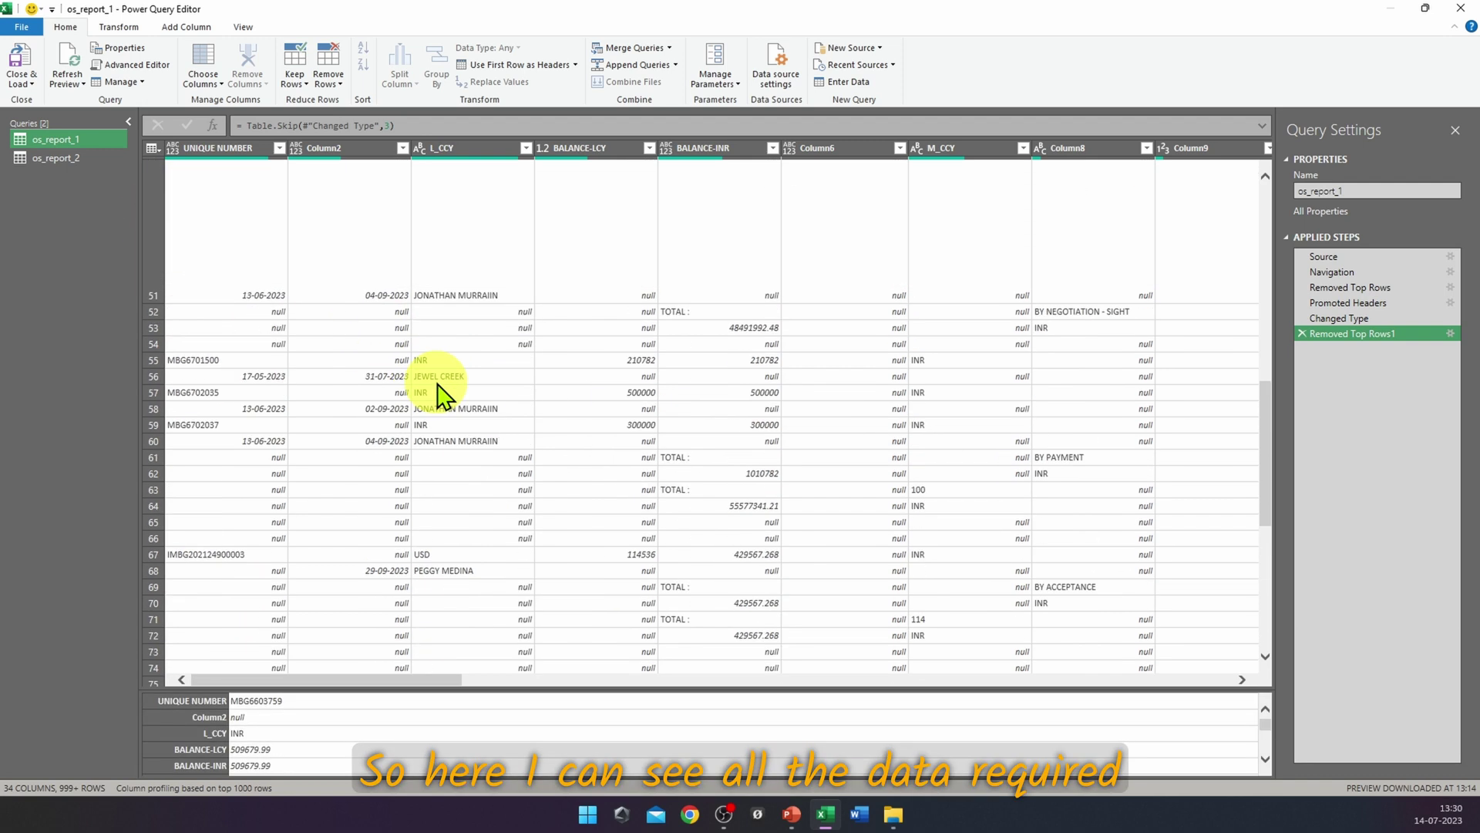
pyautogui.scroll(10, 439, 390)
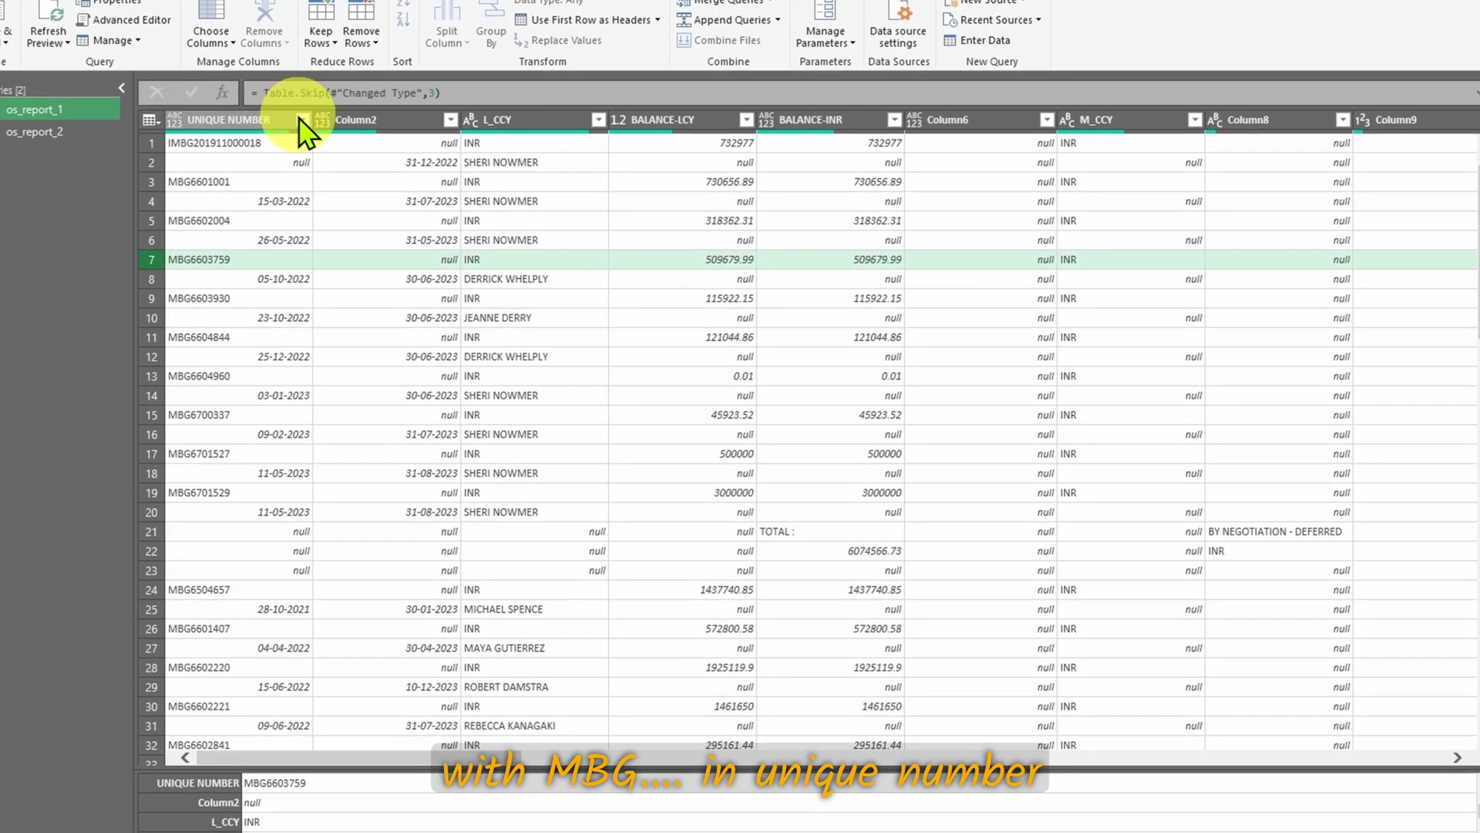
pyautogui.click(287, 138)
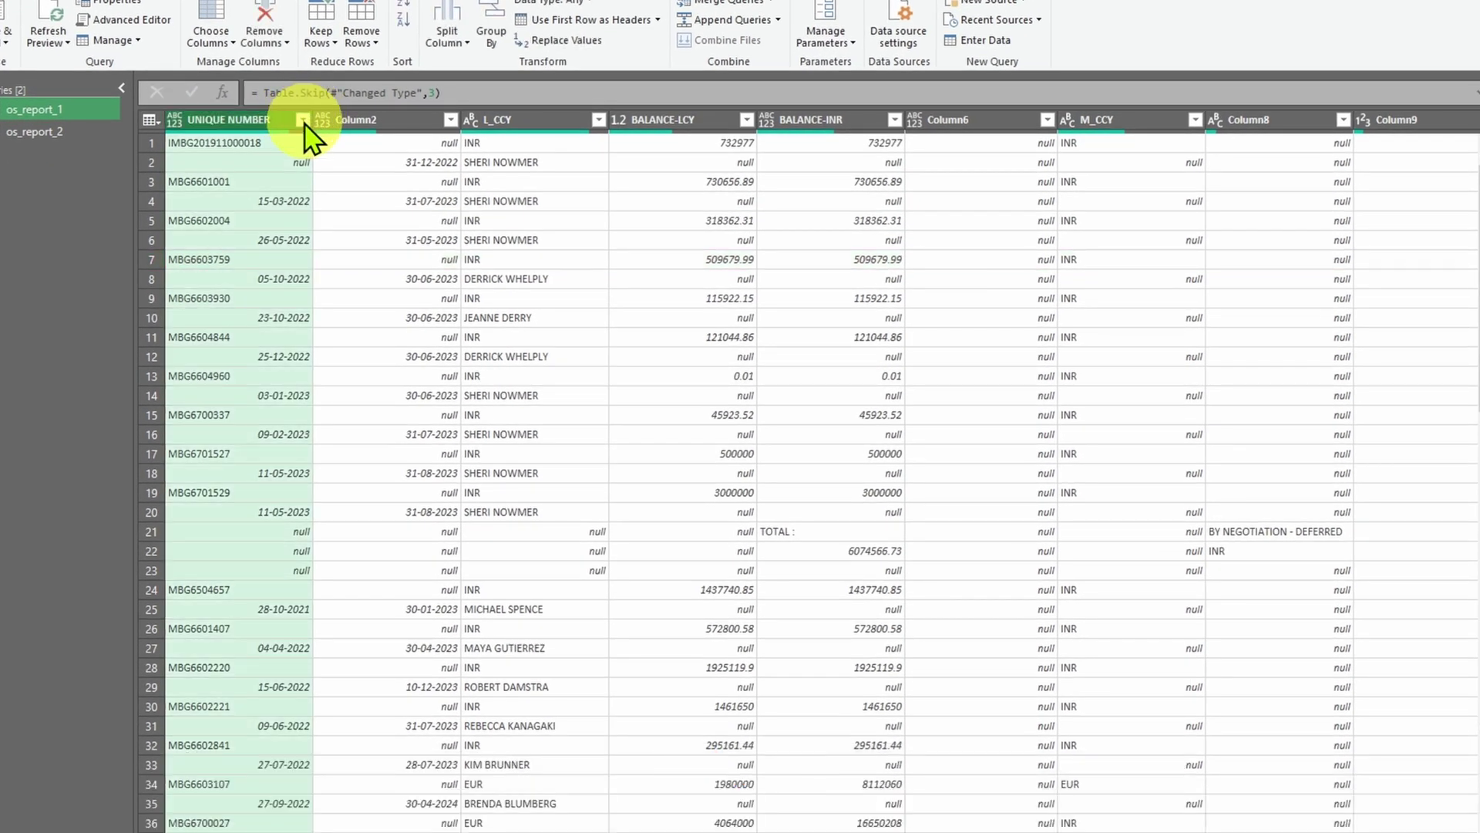
pyautogui.click(303, 121)
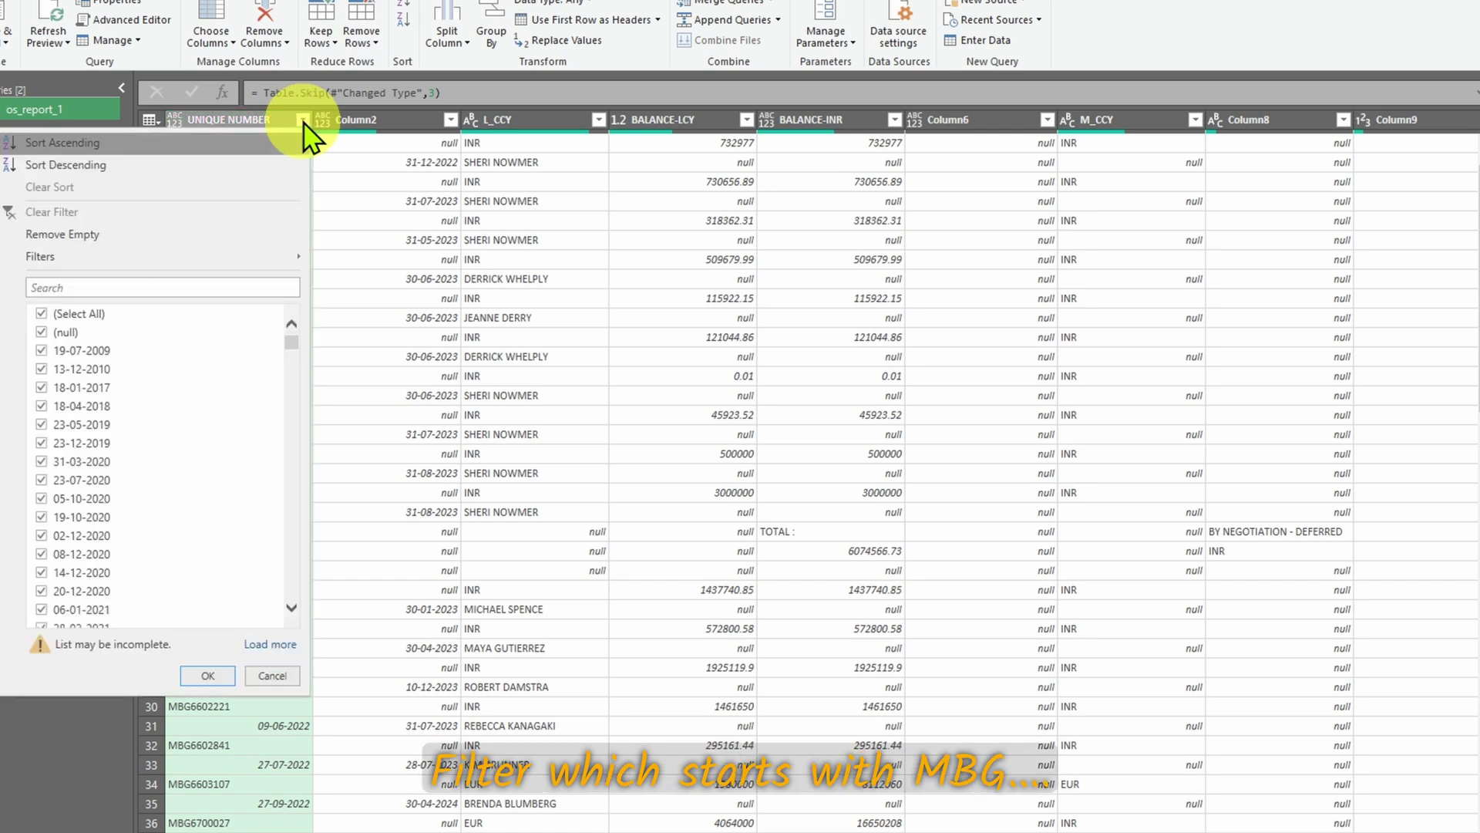
pyautogui.moveTo(265, 261)
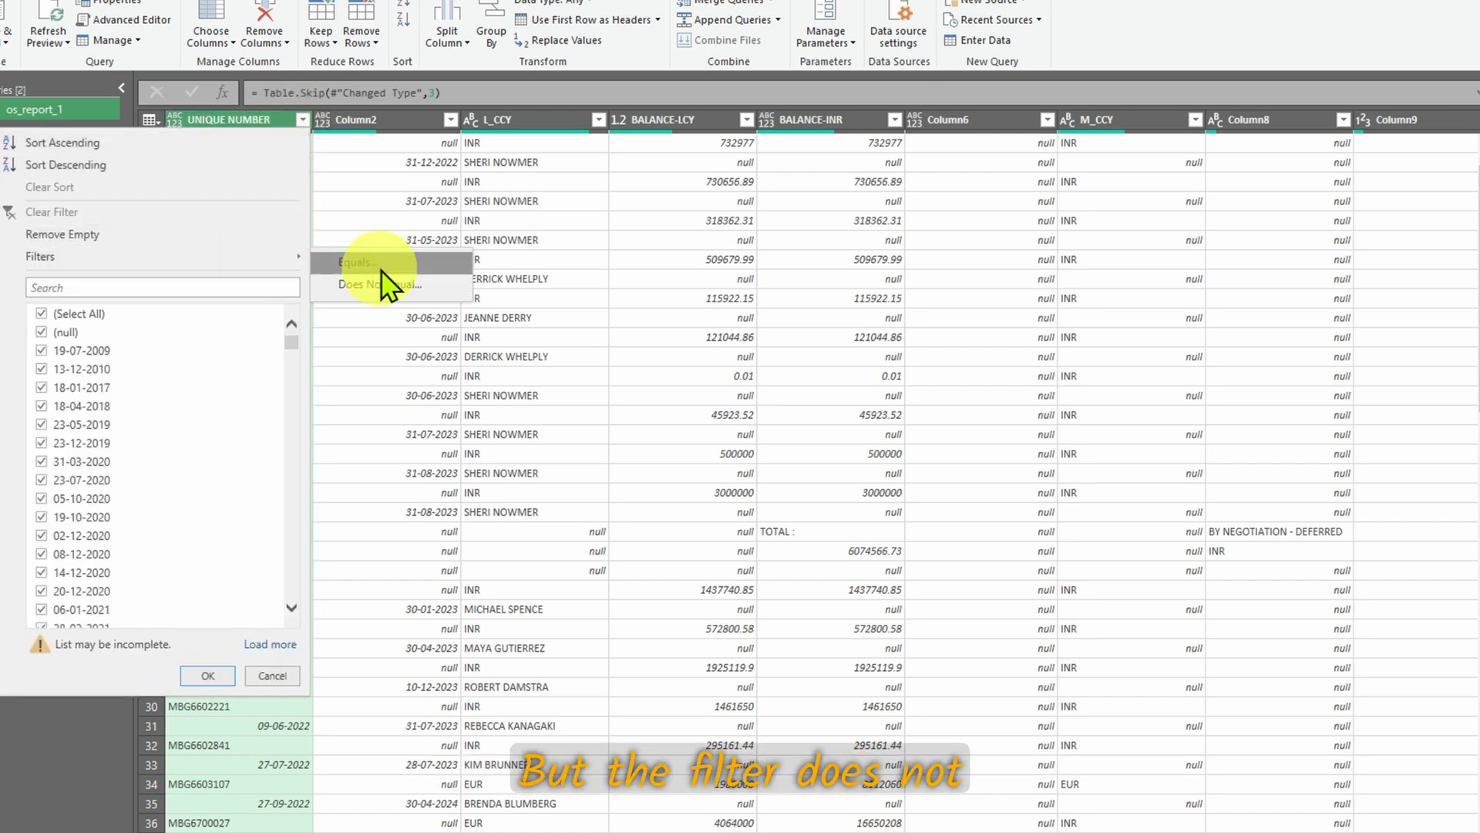
pyautogui.click(385, 220)
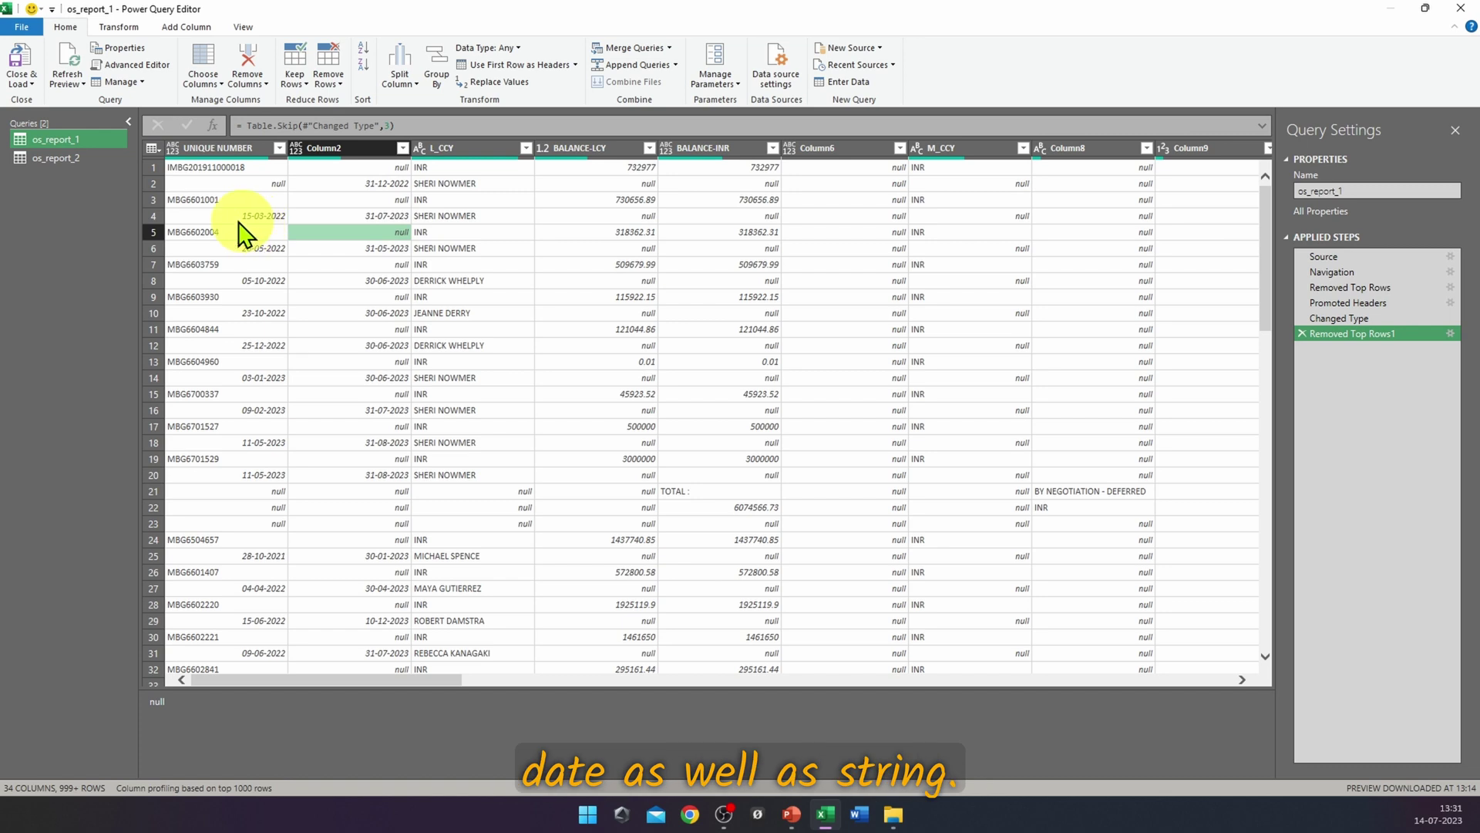
# Step: Change the UNIQUE NUMBER column's data type to Text and filter it to keep only rows containing "MBG"
pyautogui.click(172, 149)
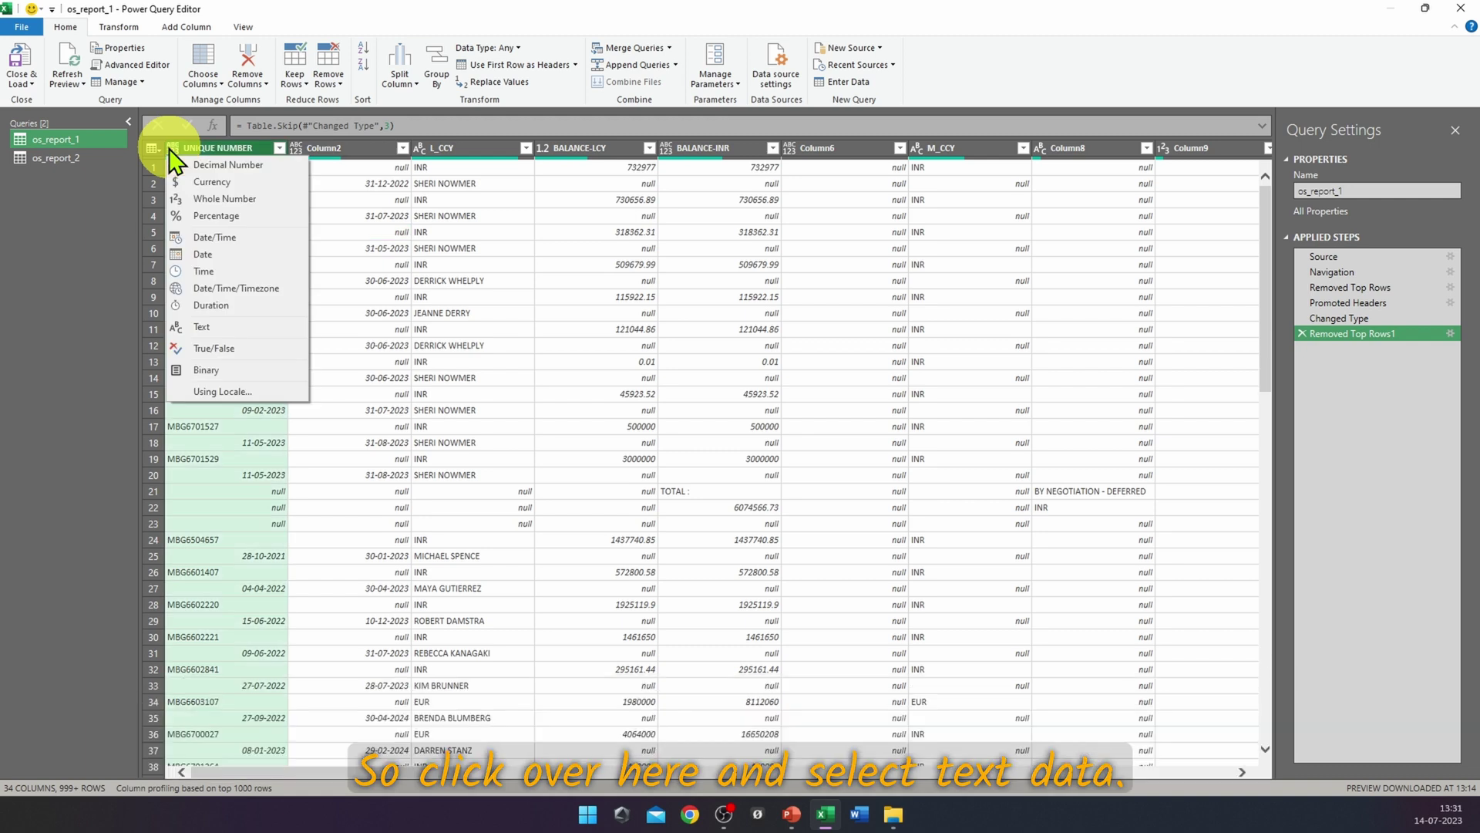
pyautogui.click(256, 329)
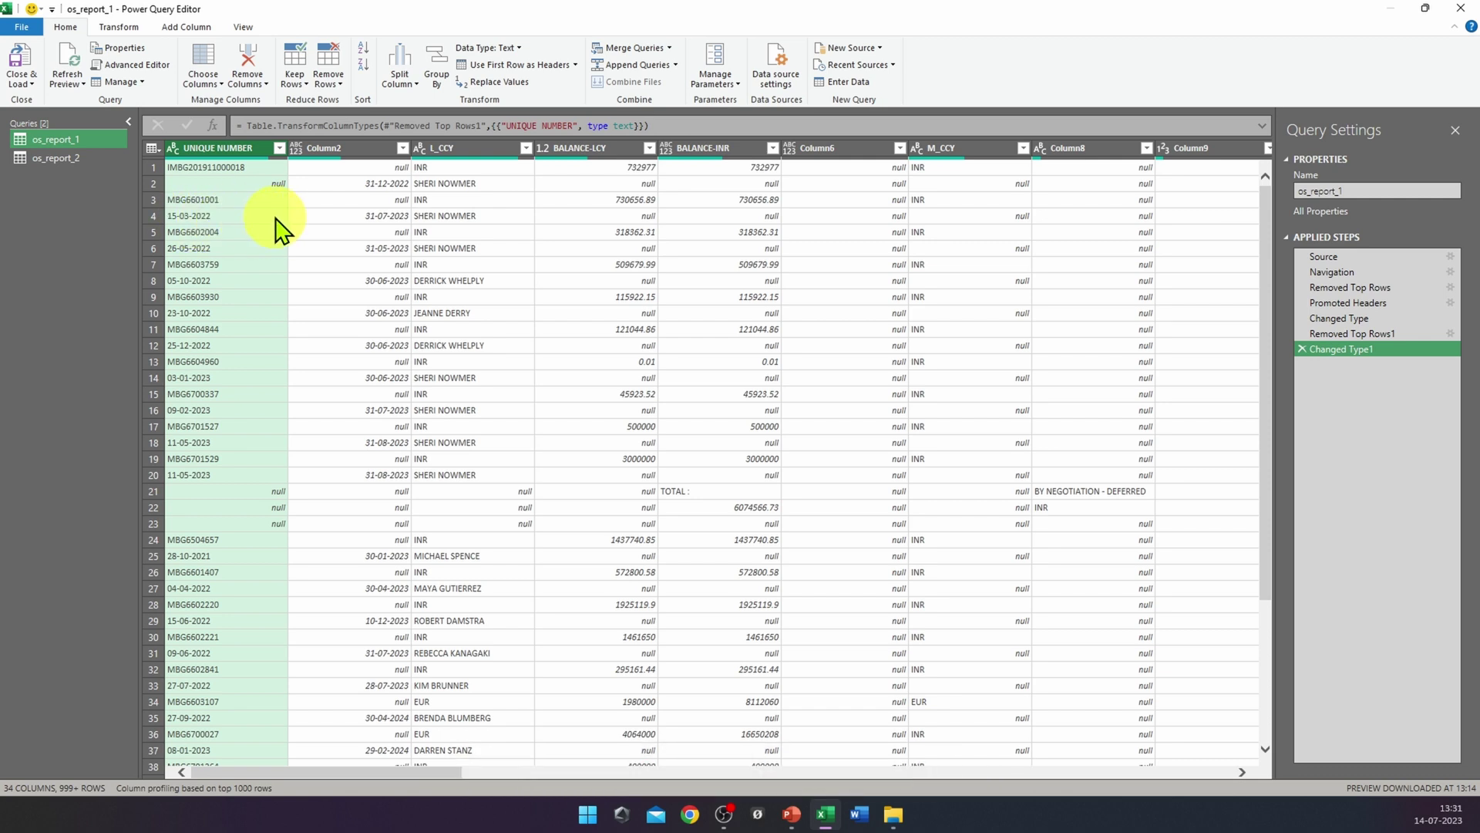
pyautogui.click(279, 148)
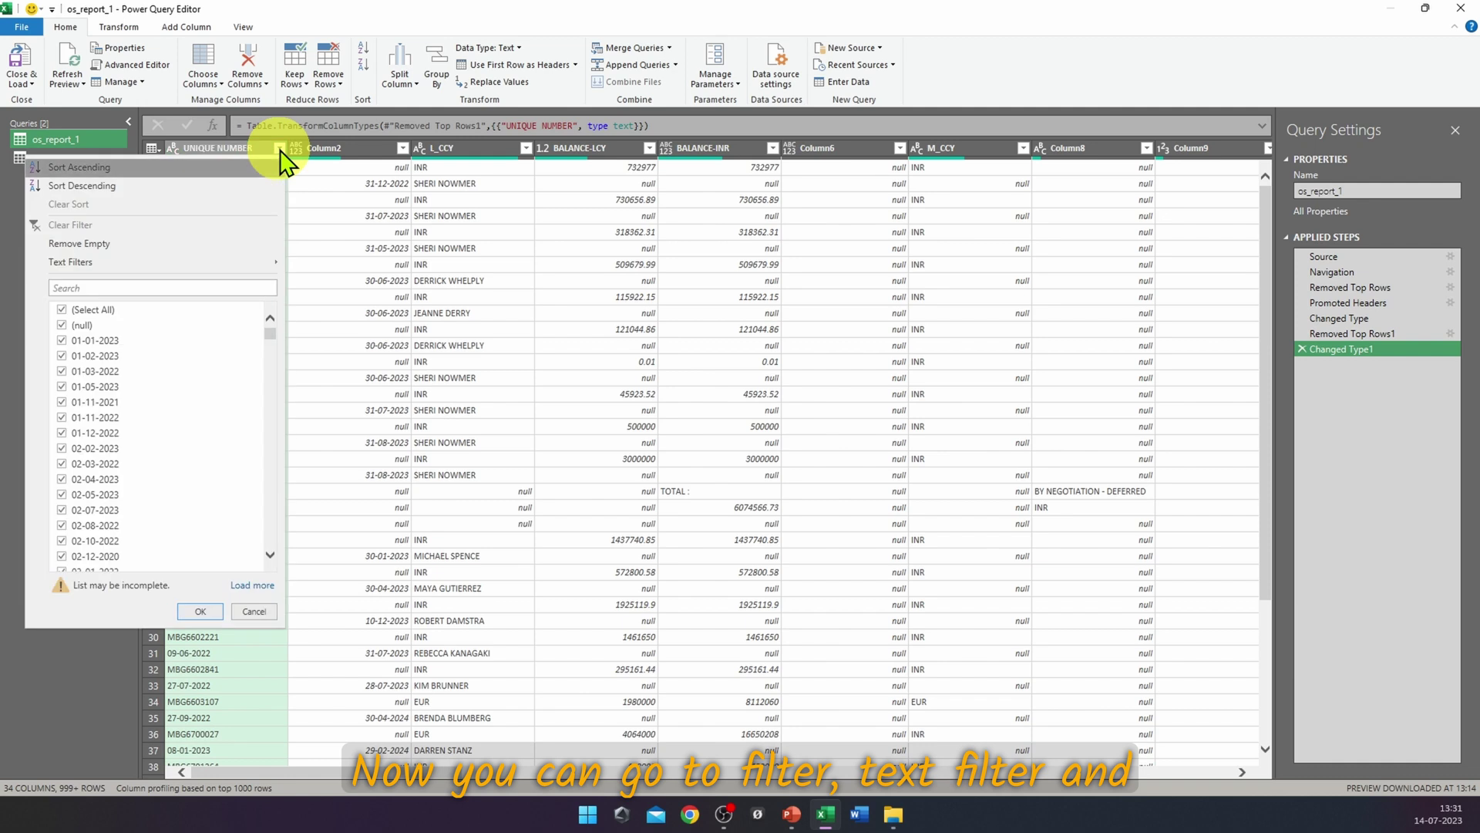
pyautogui.moveTo(205, 260)
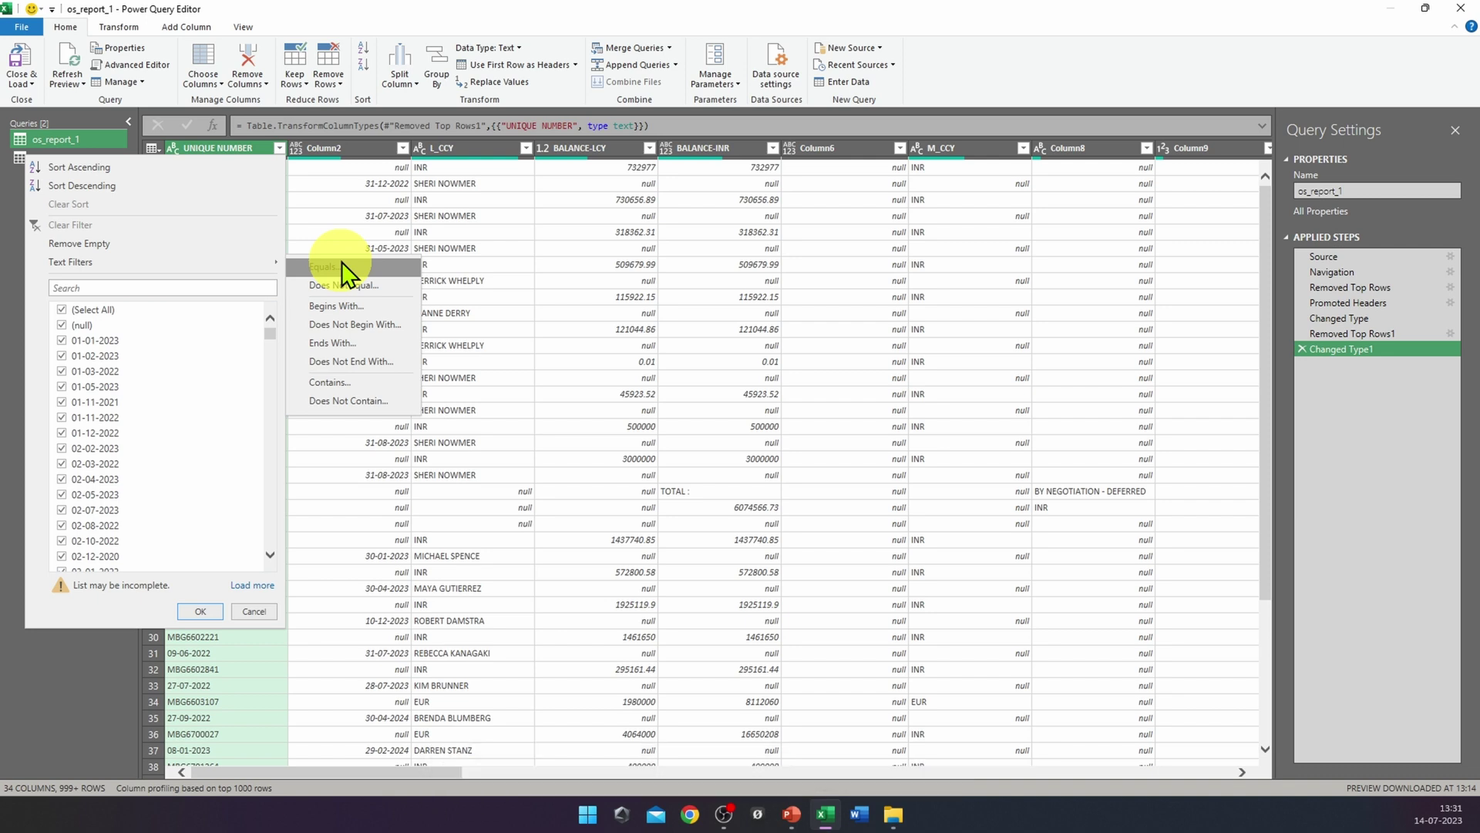
pyautogui.click(363, 382)
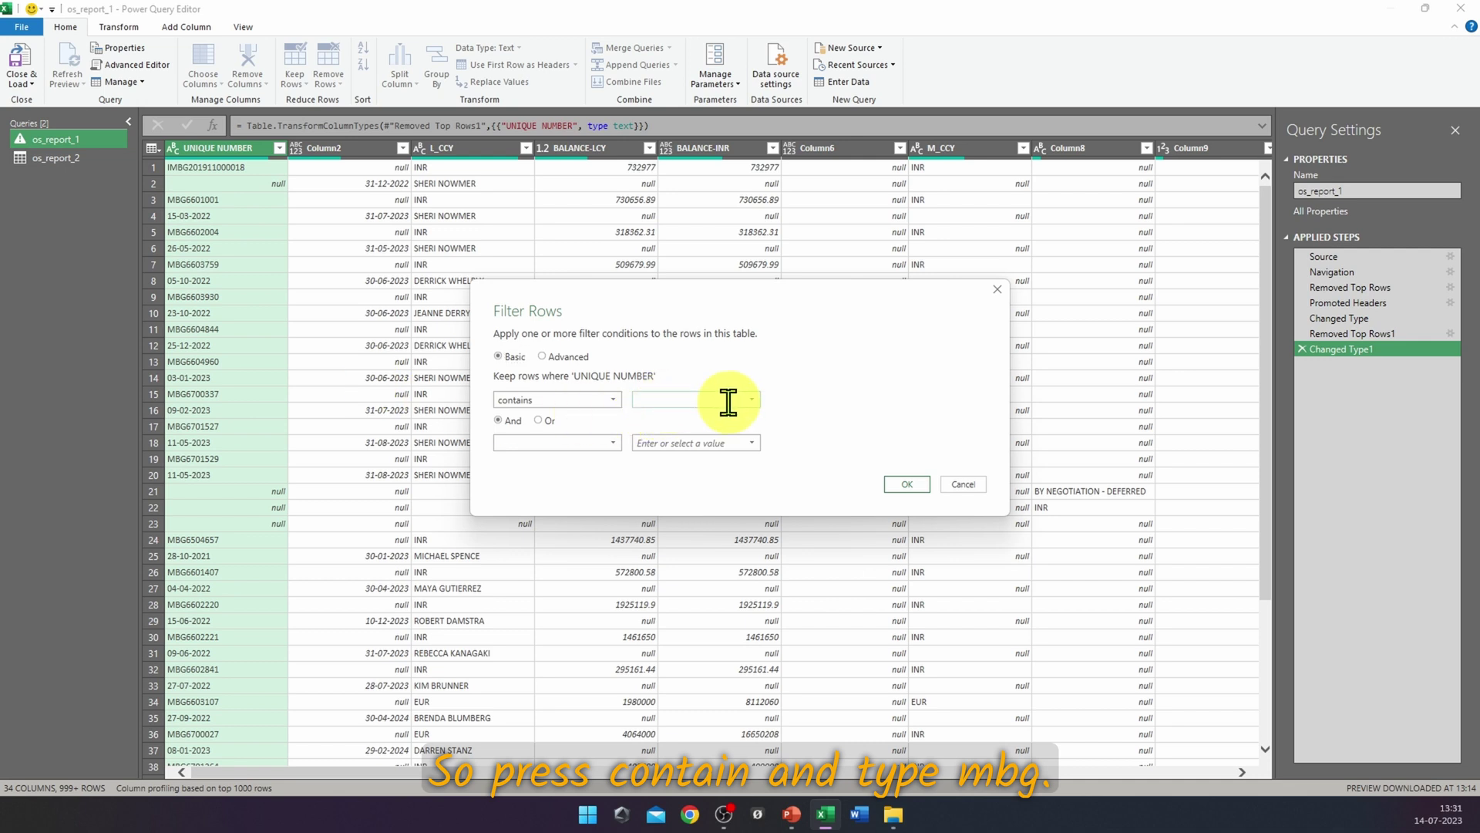
pyautogui.write('MBG')
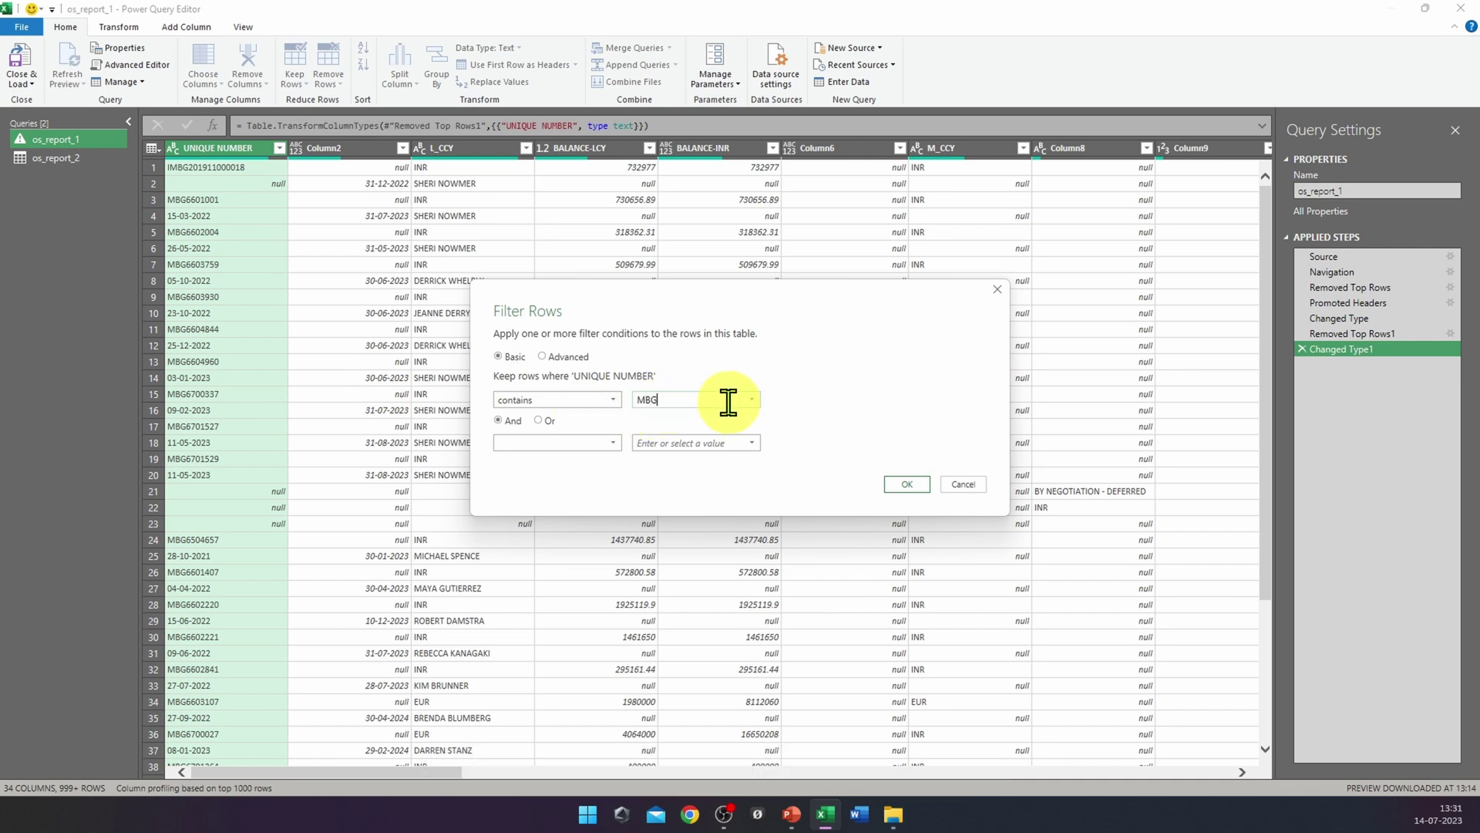
pyautogui.click(907, 484)
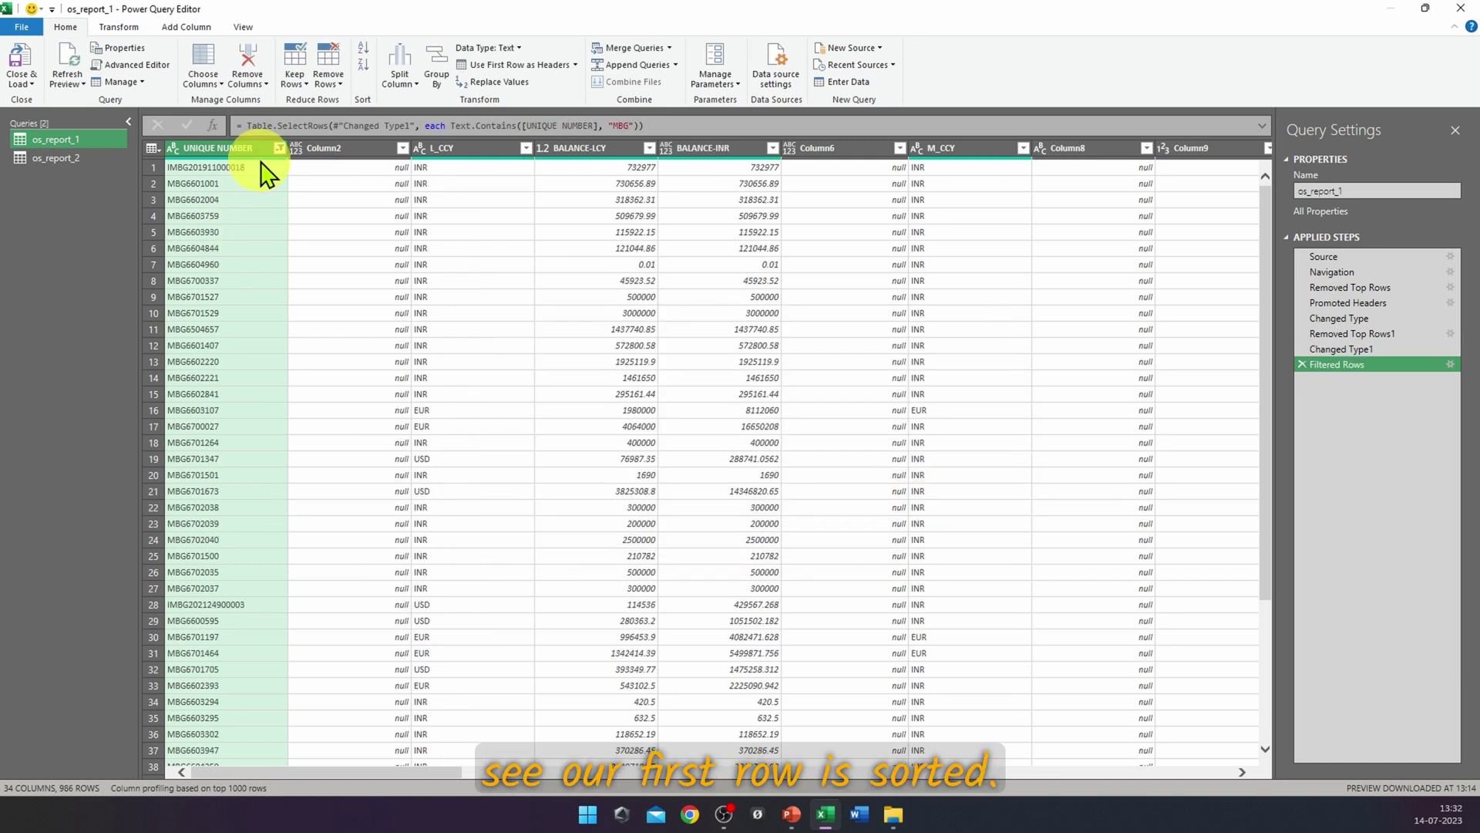
pyautogui.click(353, 152)
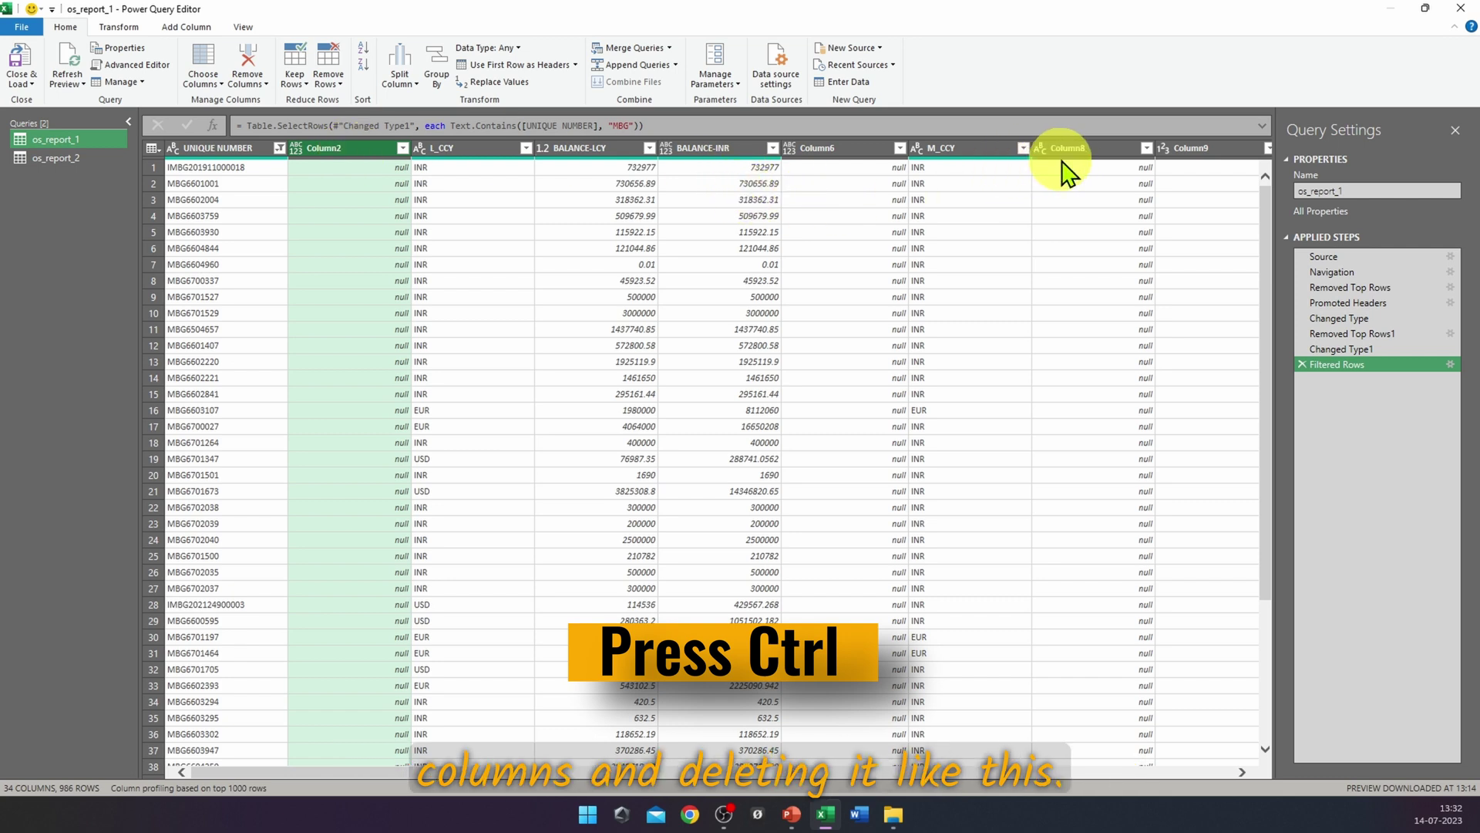
pyautogui.keyDown('ctrl'); pyautogui.click(1089, 149); pyautogui.keyUp('ctrl')
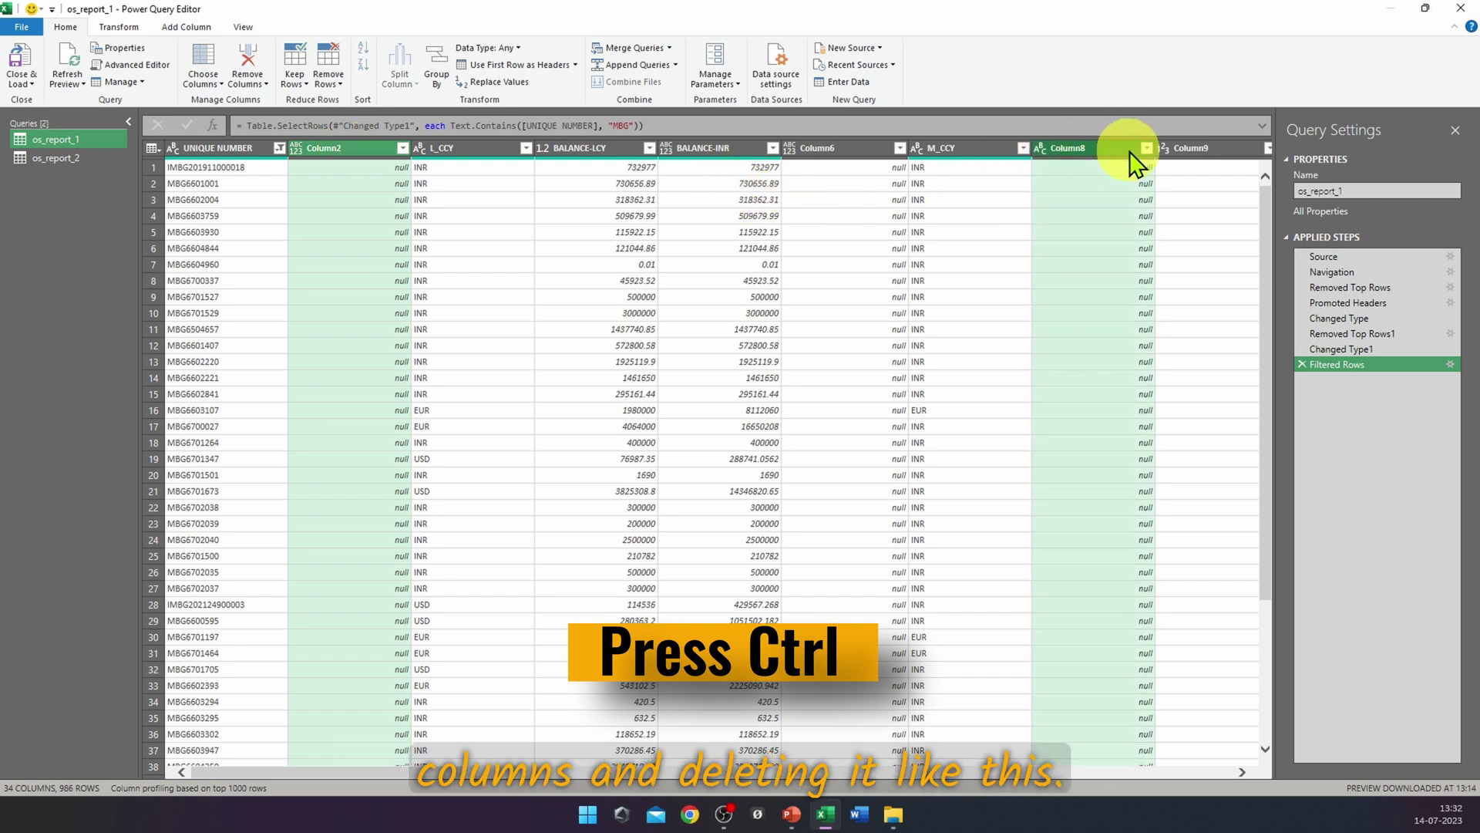
pyautogui.keyDown('ctrl'); pyautogui.click(1191, 147); pyautogui.keyUp('ctrl')
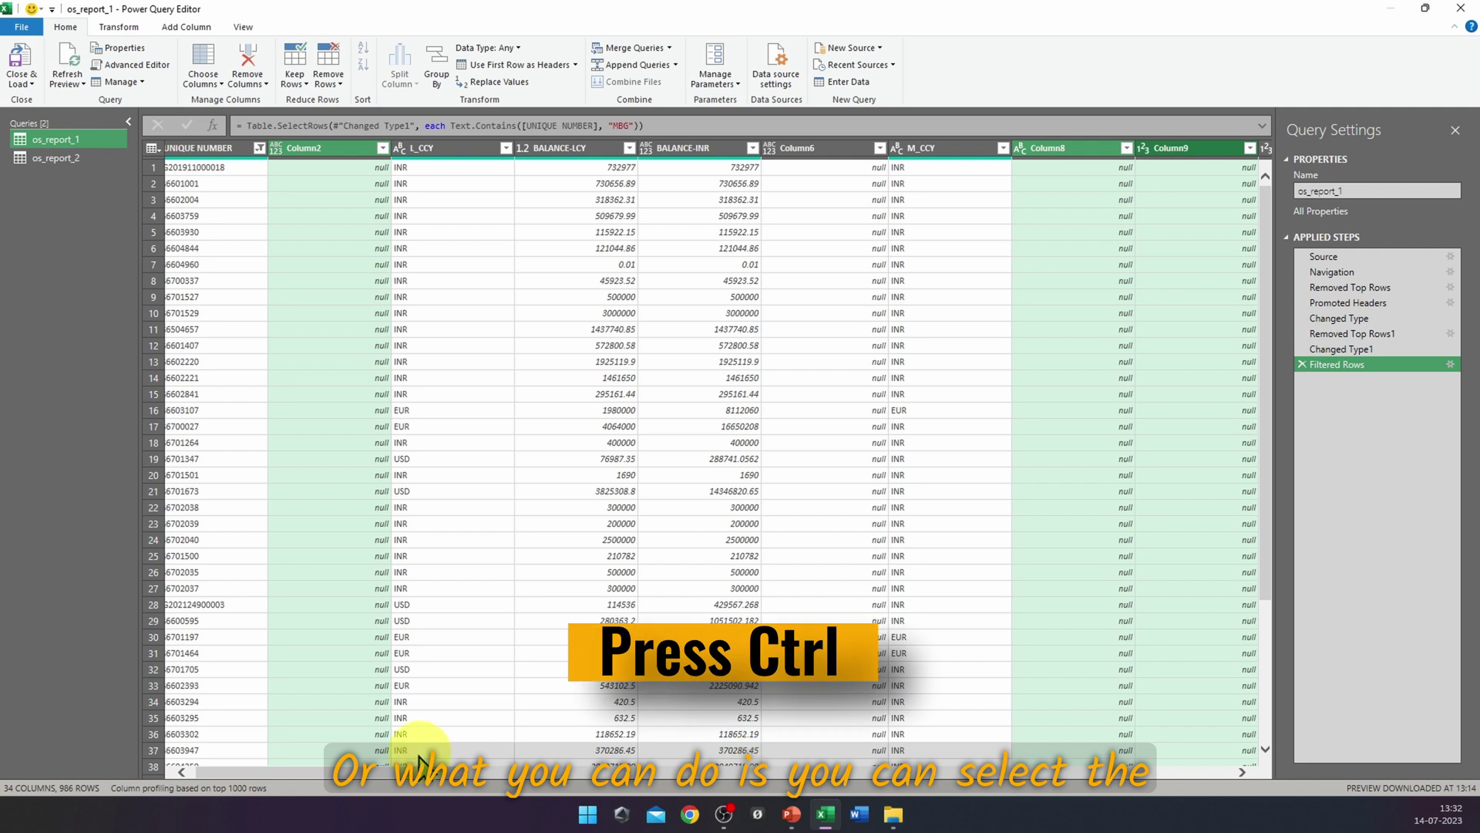
# Step: Keep only the columns holding data, from UNIQUE NUMBER and L_CCY through TTL MARGIN-INR, and remove all other columns from os_report_1
pyautogui.click(224, 149)
pyautogui.keyDown('ctrl'); pyautogui.click(465, 147); pyautogui.keyUp('ctrl')
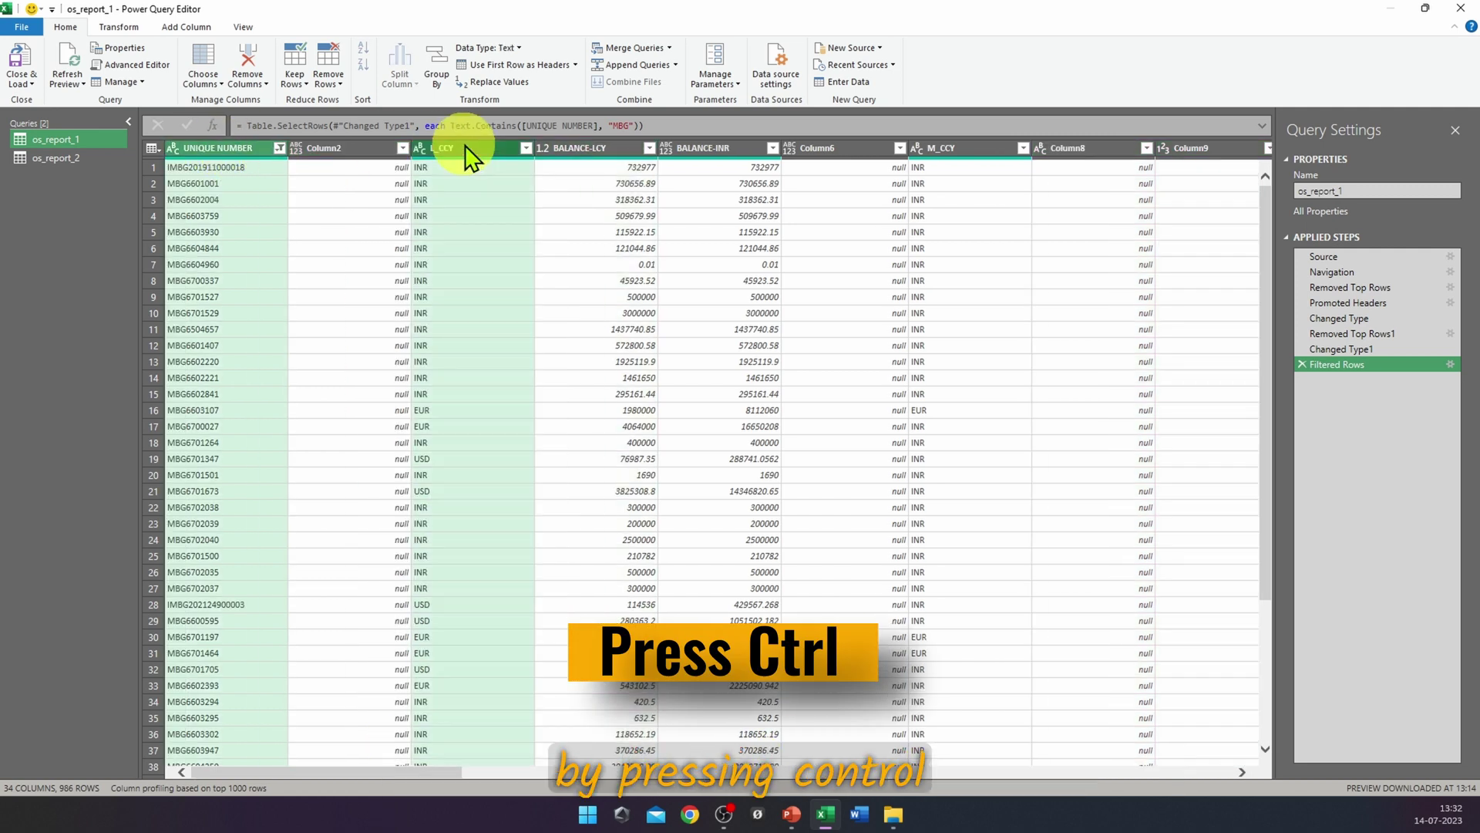
pyautogui.keyDown('ctrl'); pyautogui.click(609, 150); pyautogui.keyUp('ctrl')
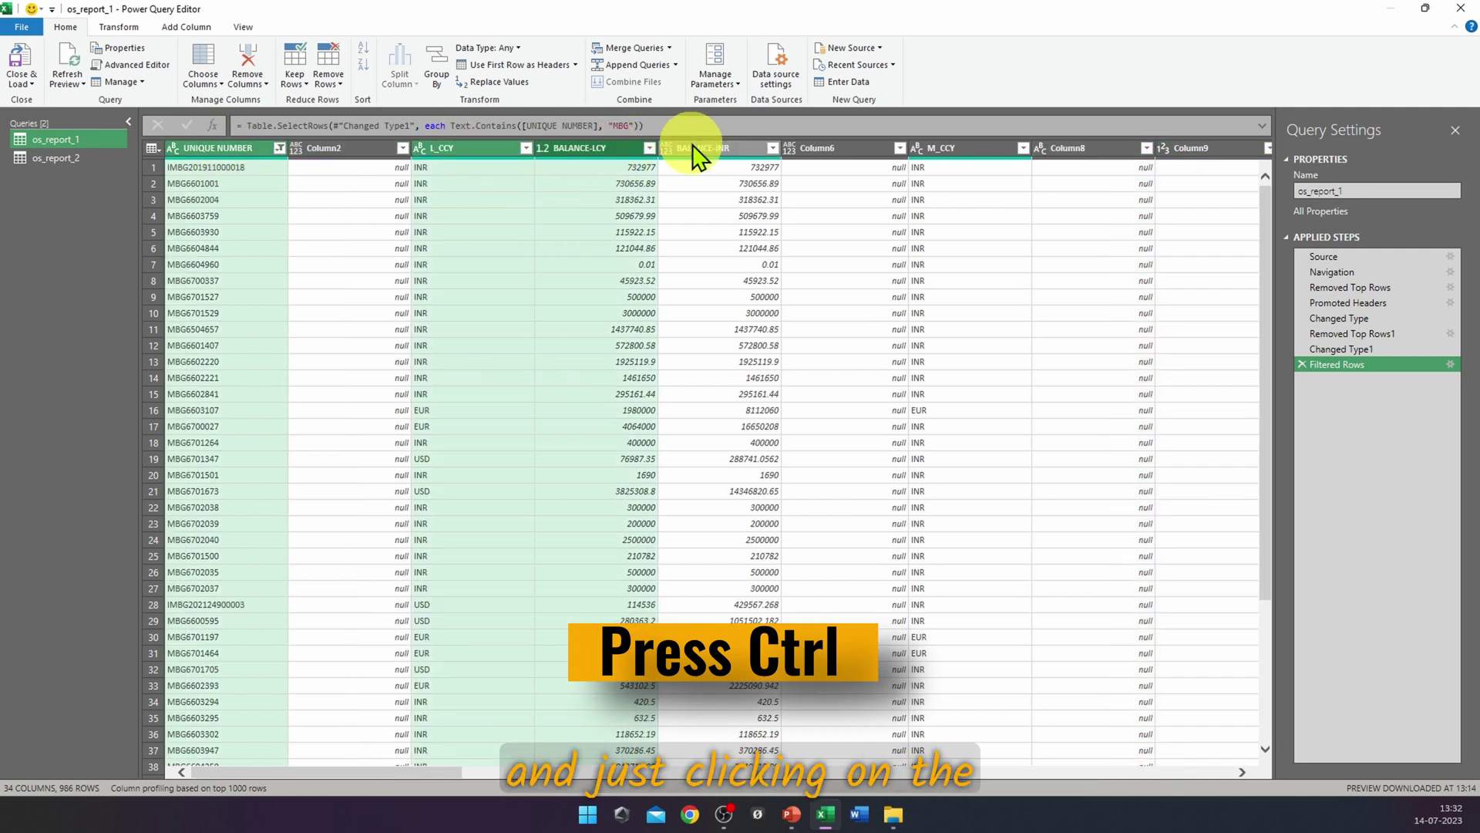
pyautogui.keyDown('ctrl'); pyautogui.click(723, 149); pyautogui.keyUp('ctrl')
pyautogui.keyDown('ctrl'); pyautogui.click(960, 149); pyautogui.keyUp('ctrl')
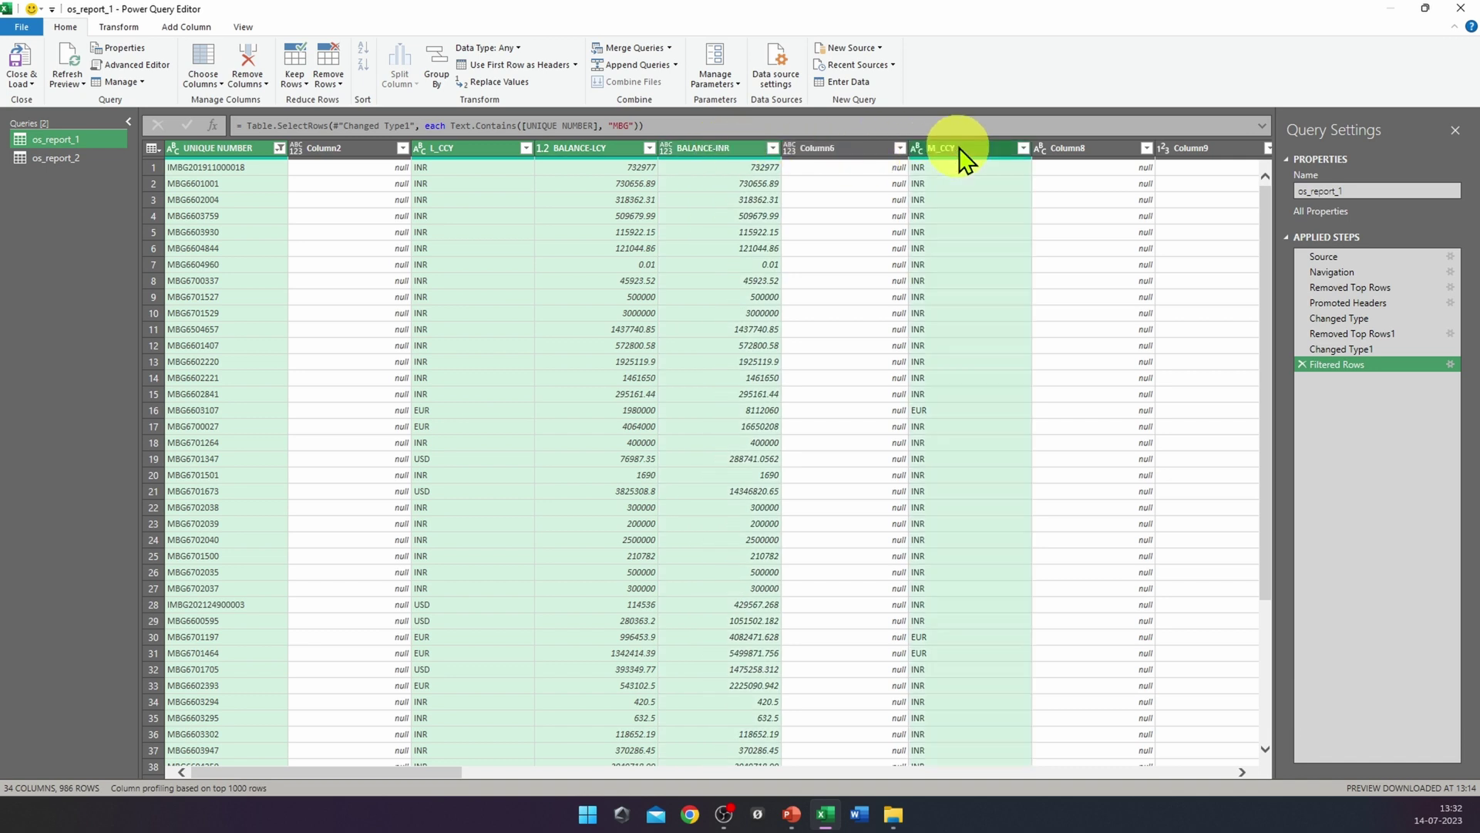
pyautogui.moveTo(408, 768); pyautogui.dragTo(1179, 775)
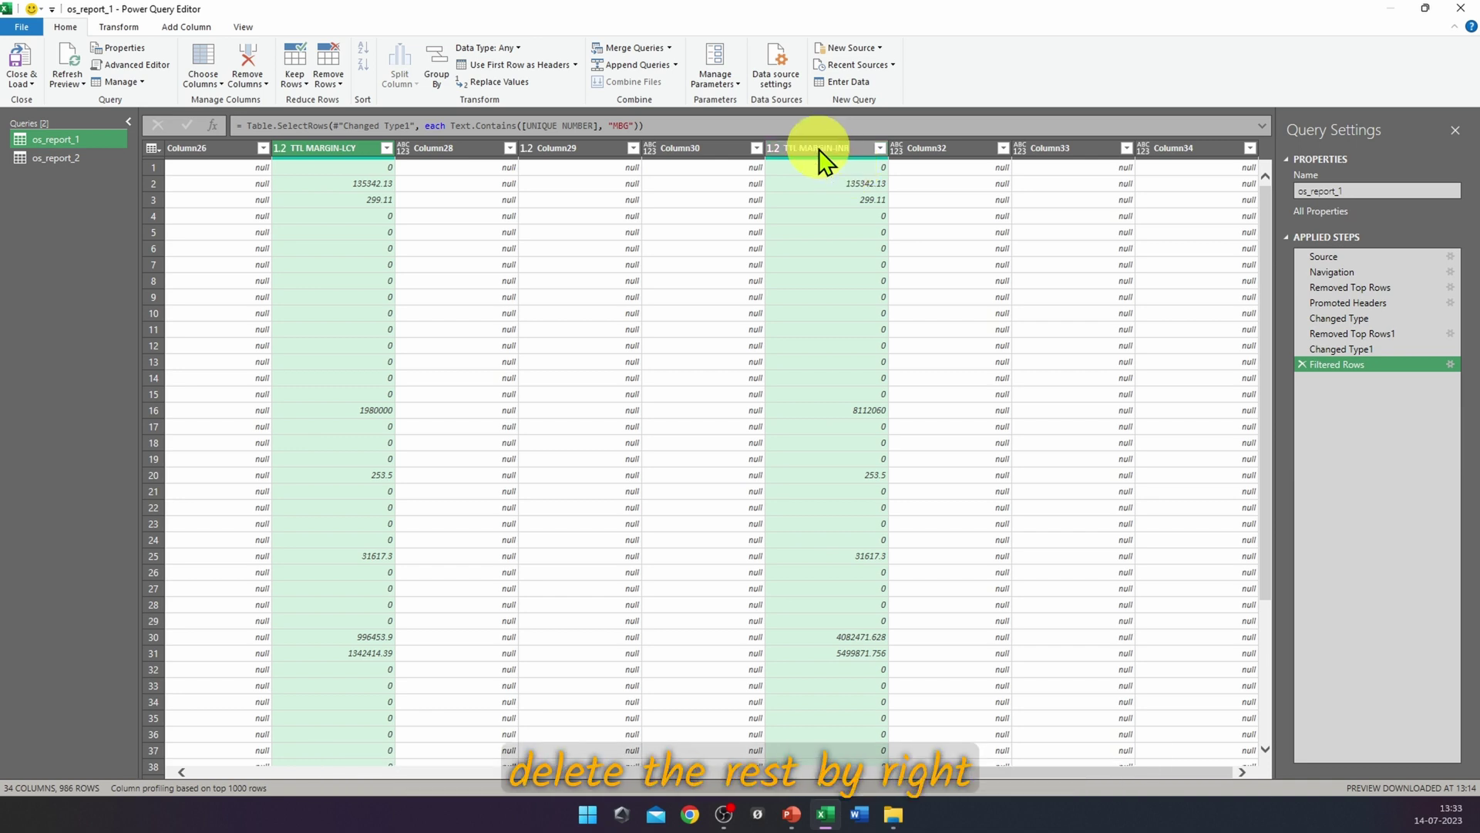
pyautogui.rightClick(819, 161)
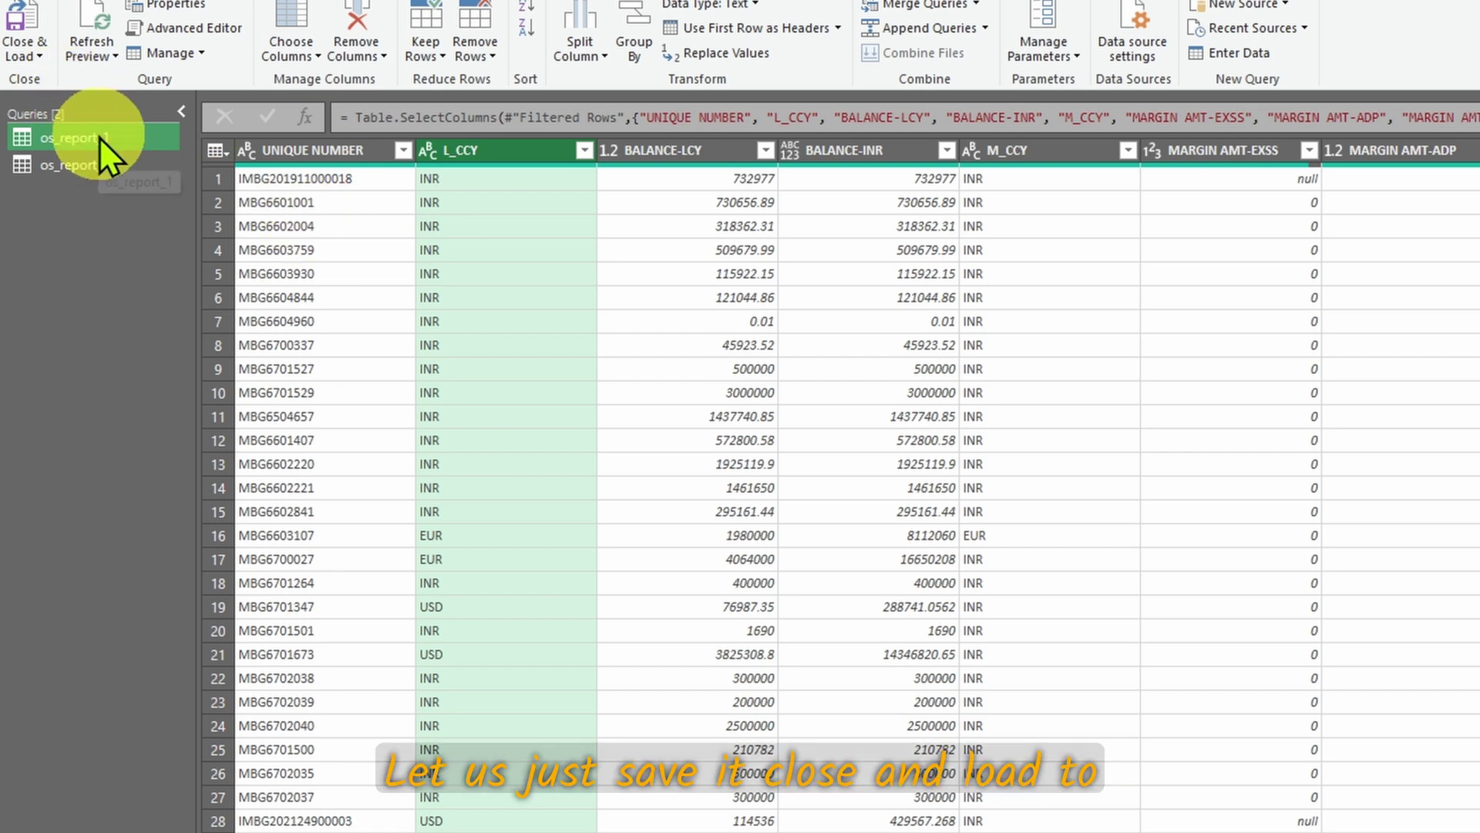
# Step: Close the query editor and load both queries to the workbook as Only Create Connection
pyautogui.click(34, 56)
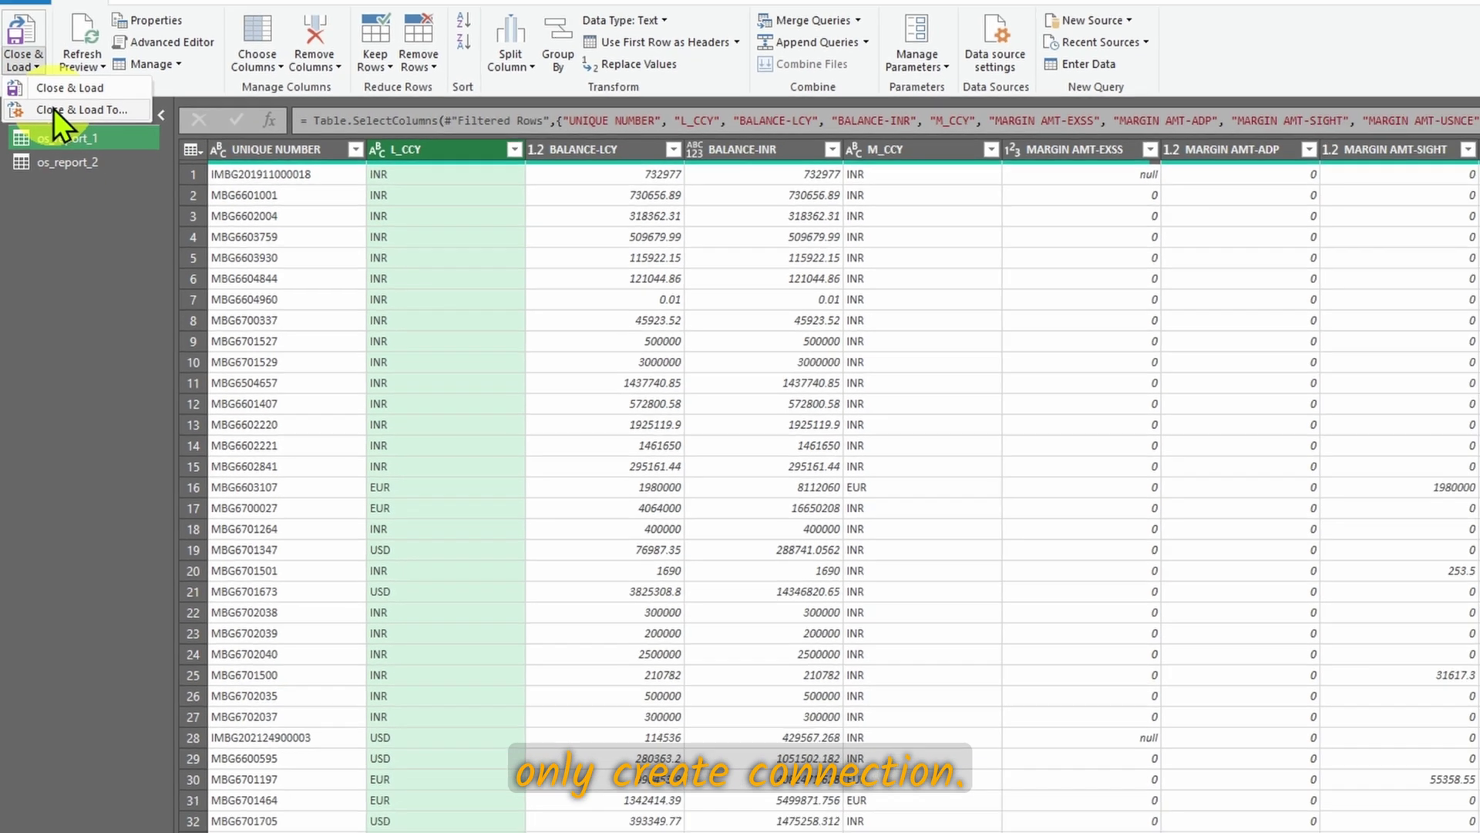
pyautogui.click(60, 103)
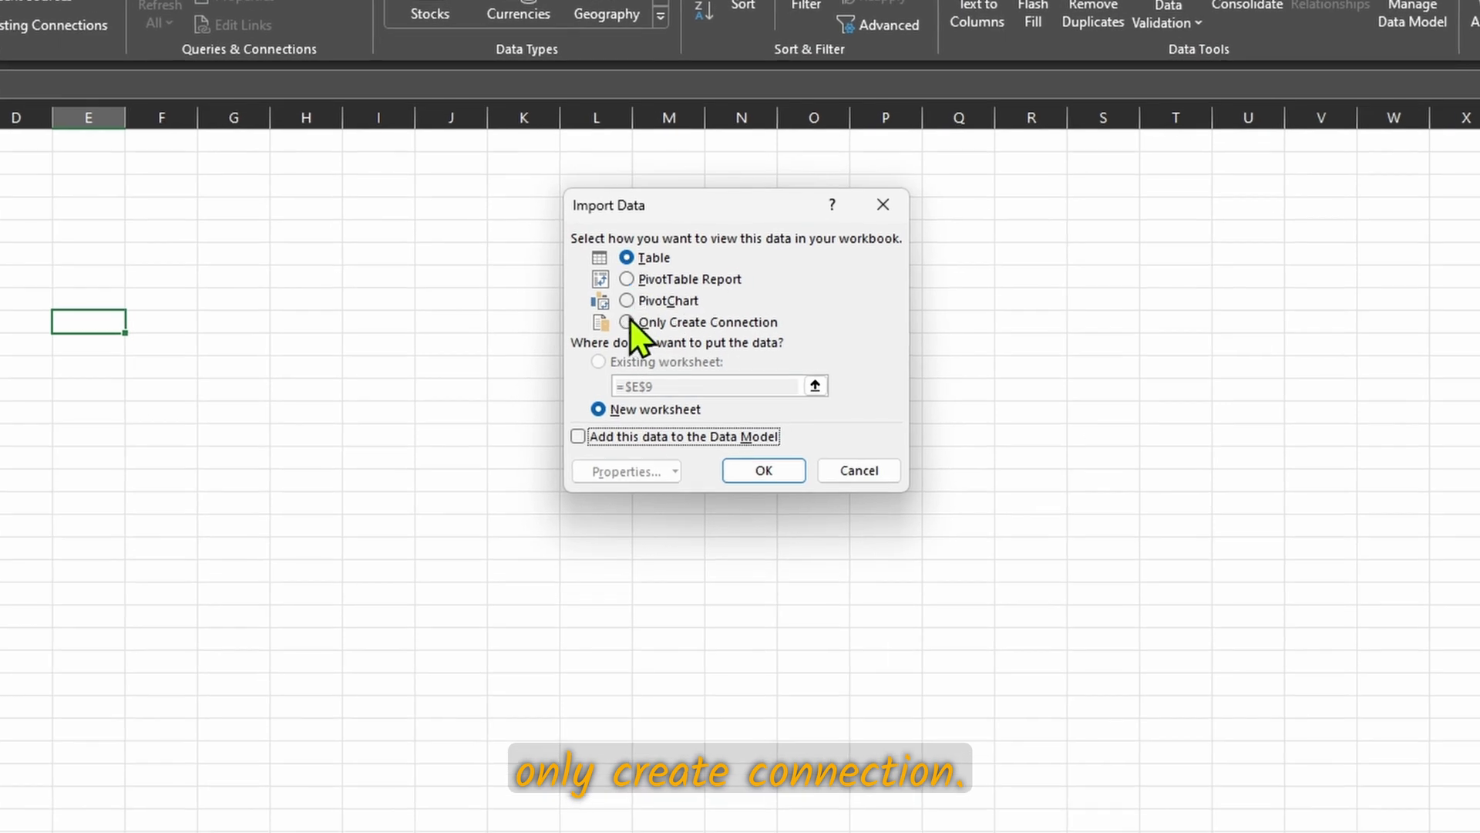
pyautogui.click(613, 317)
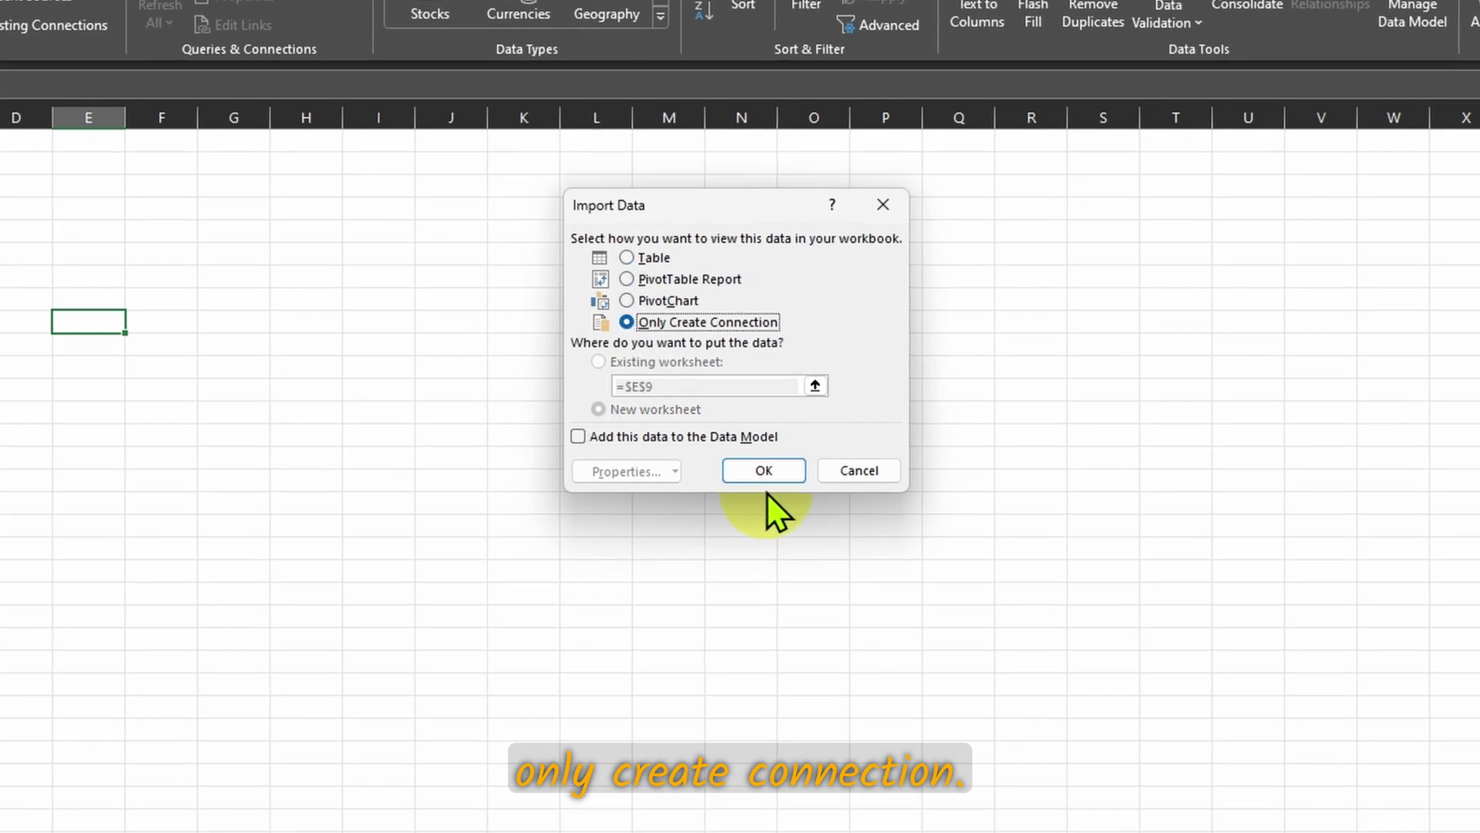
pyautogui.click(769, 472)
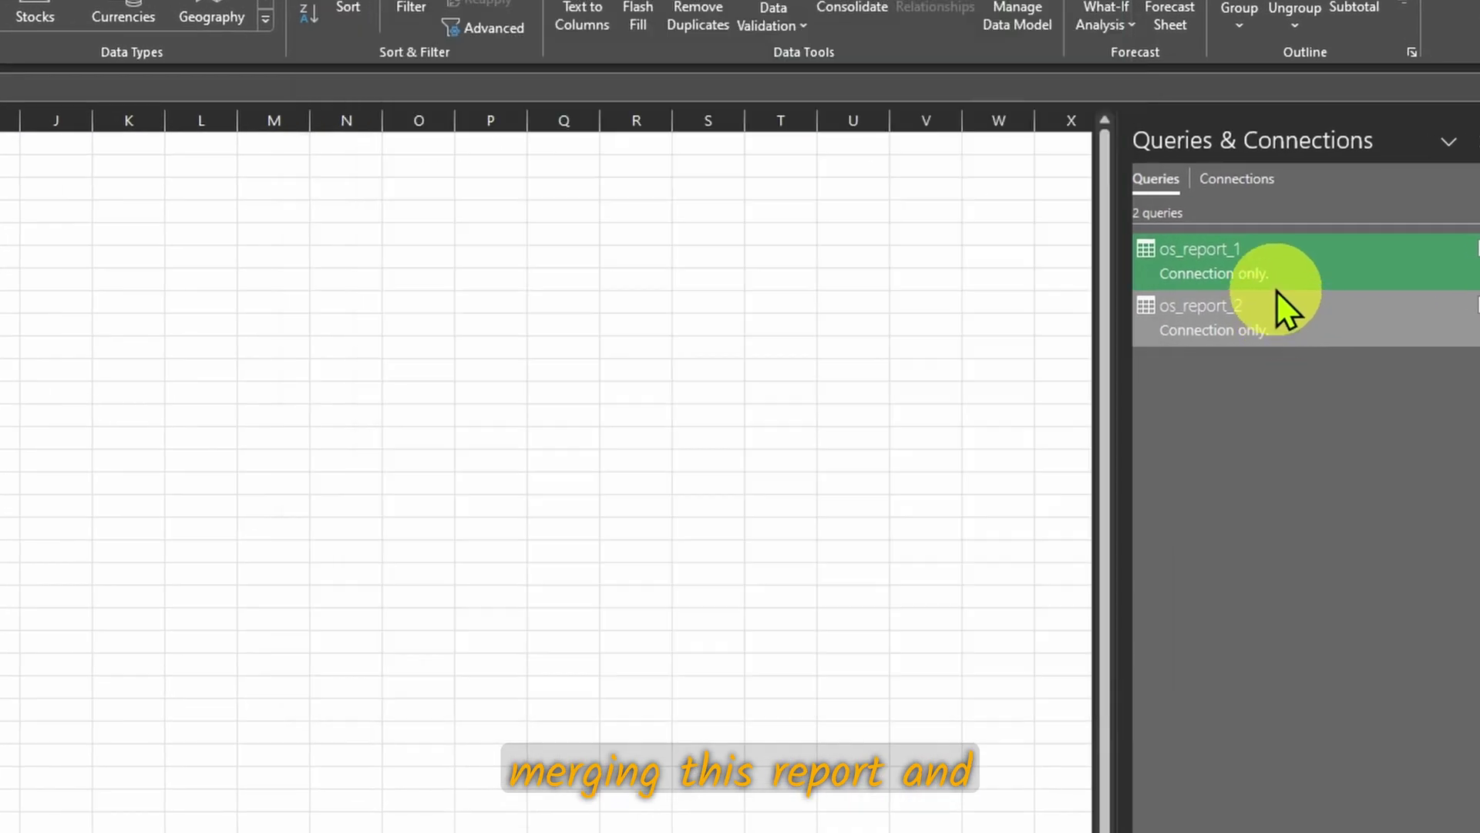
pyautogui.moveTo(1275, 281)
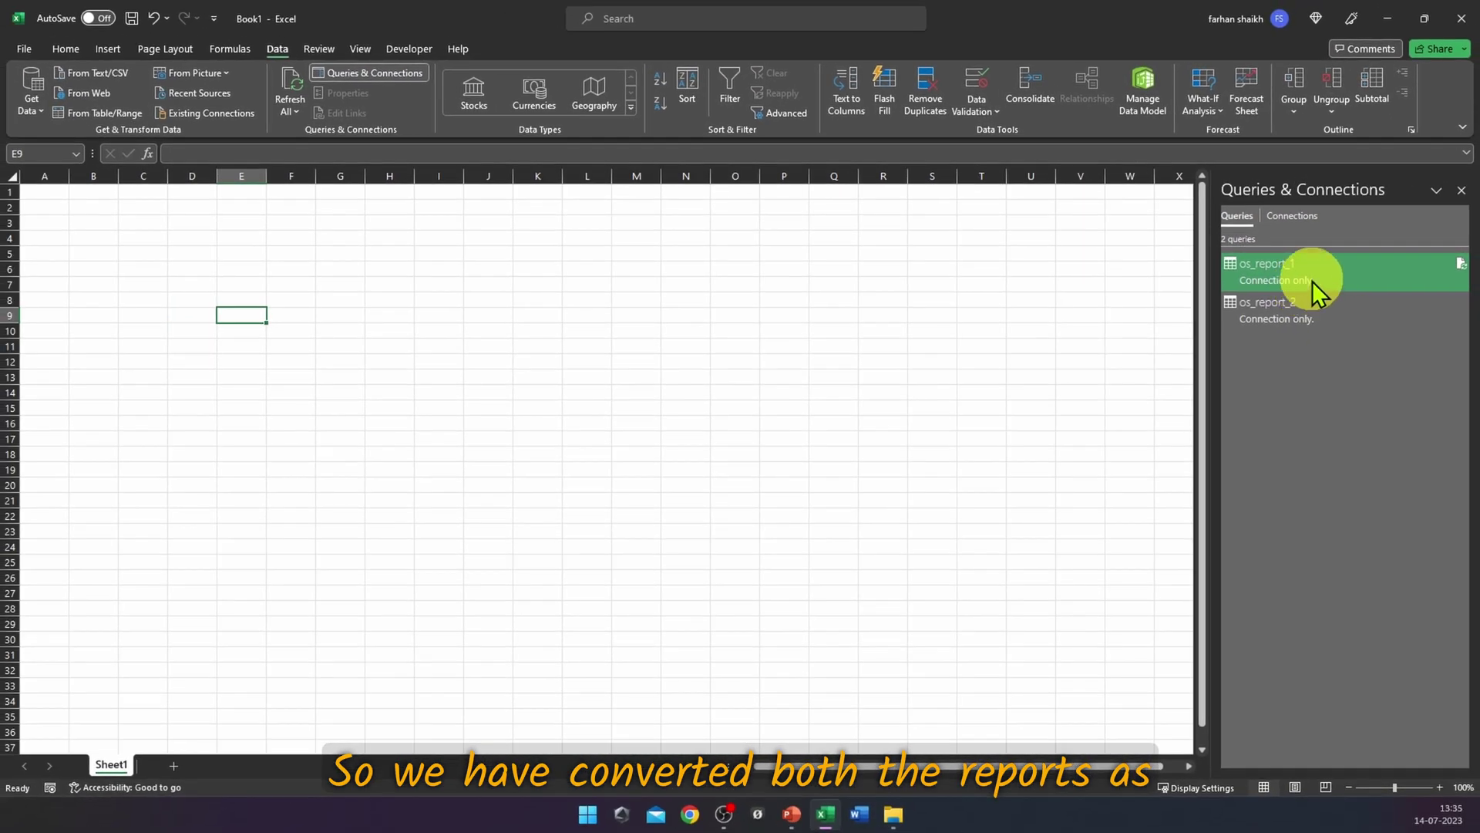
pyautogui.moveTo(1316, 318)
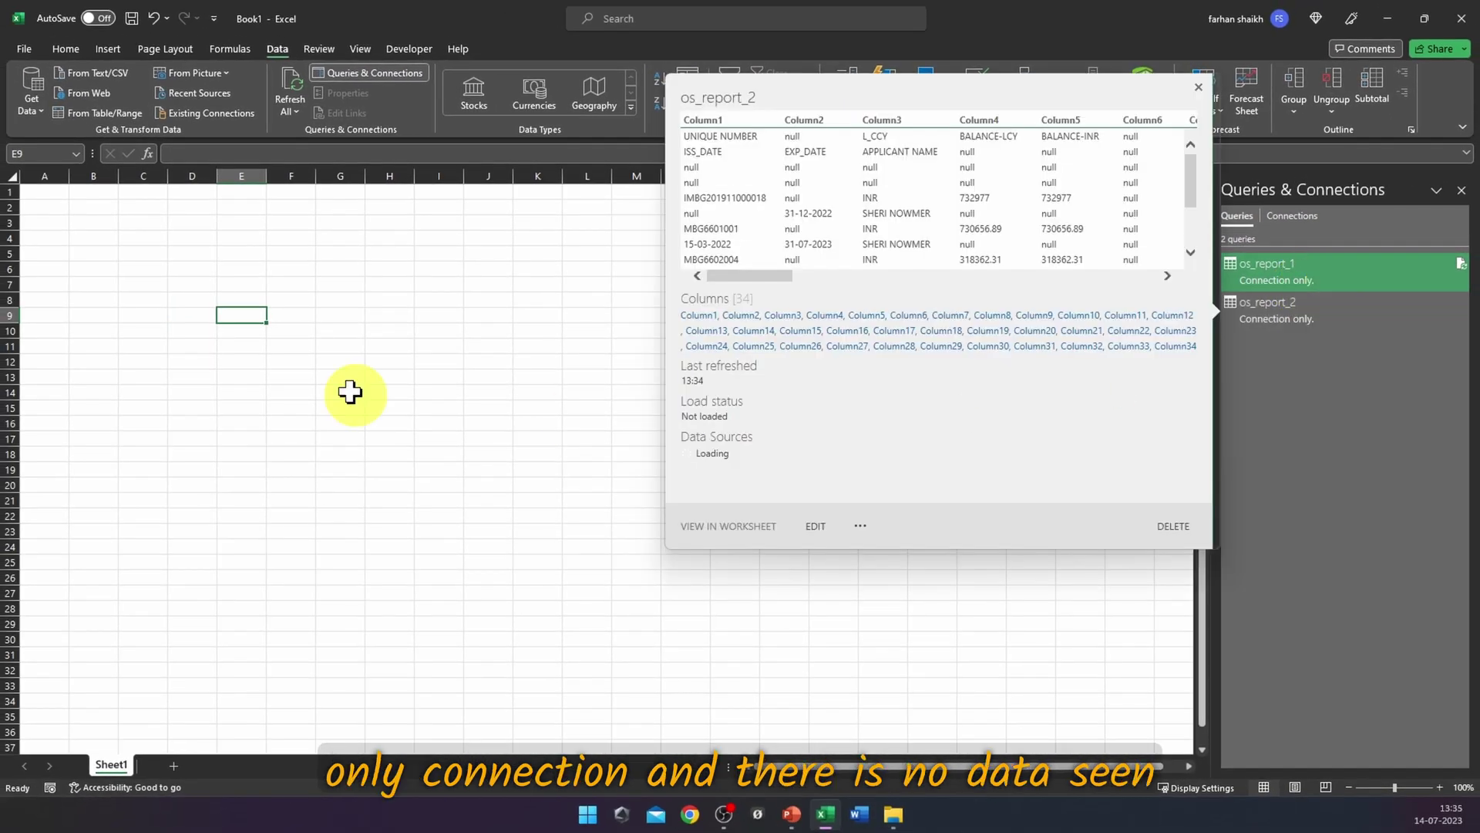
pyautogui.moveTo(53, 190); pyautogui.dragTo(784, 622)
pyautogui.click(978, 362)
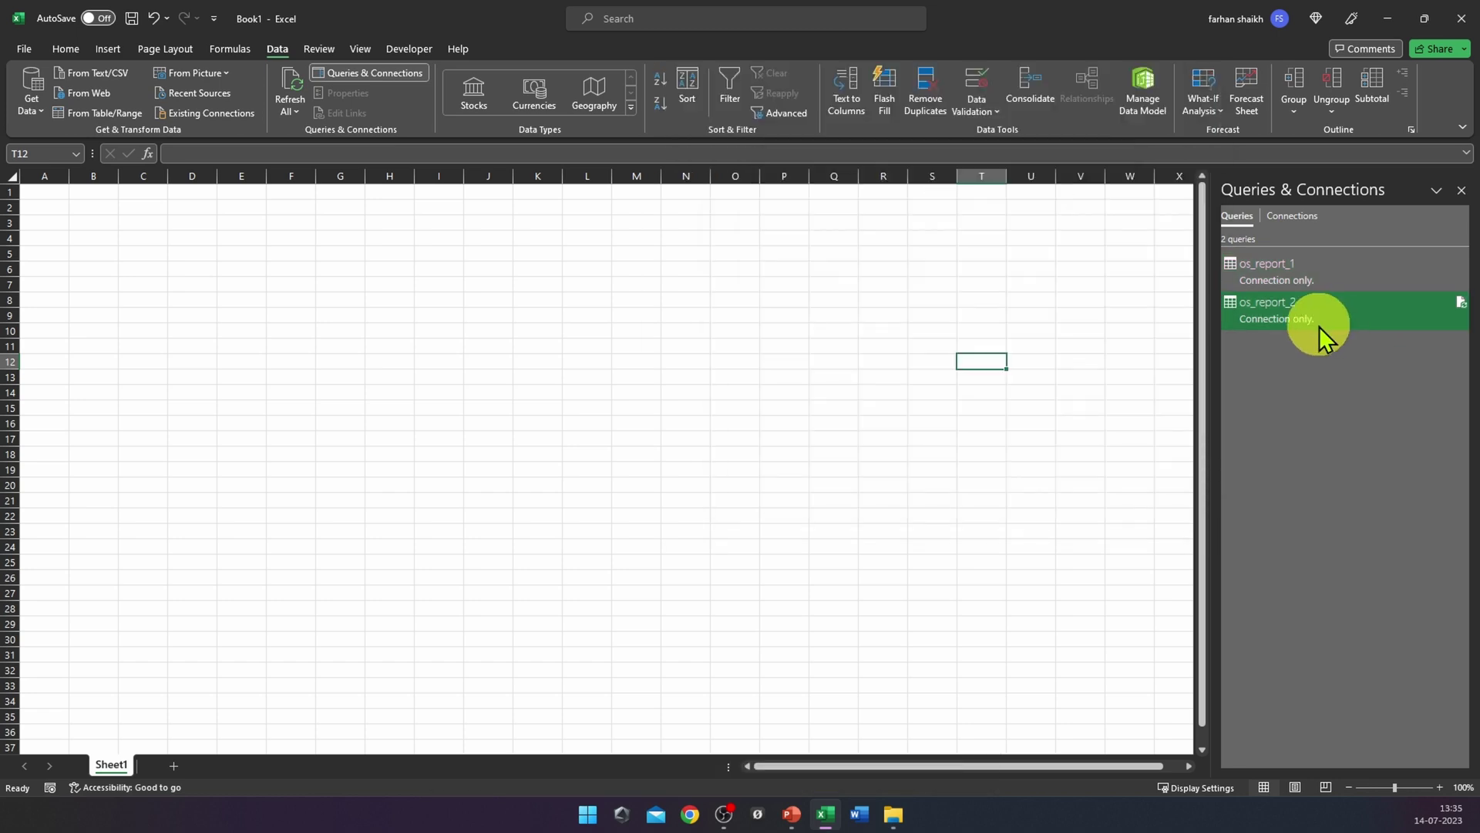
# Step: Open os_report_2 in the query editor and remove its top row, the one holding the UNIQUE NUMBER headings
pyautogui.doubleClick(1319, 326)
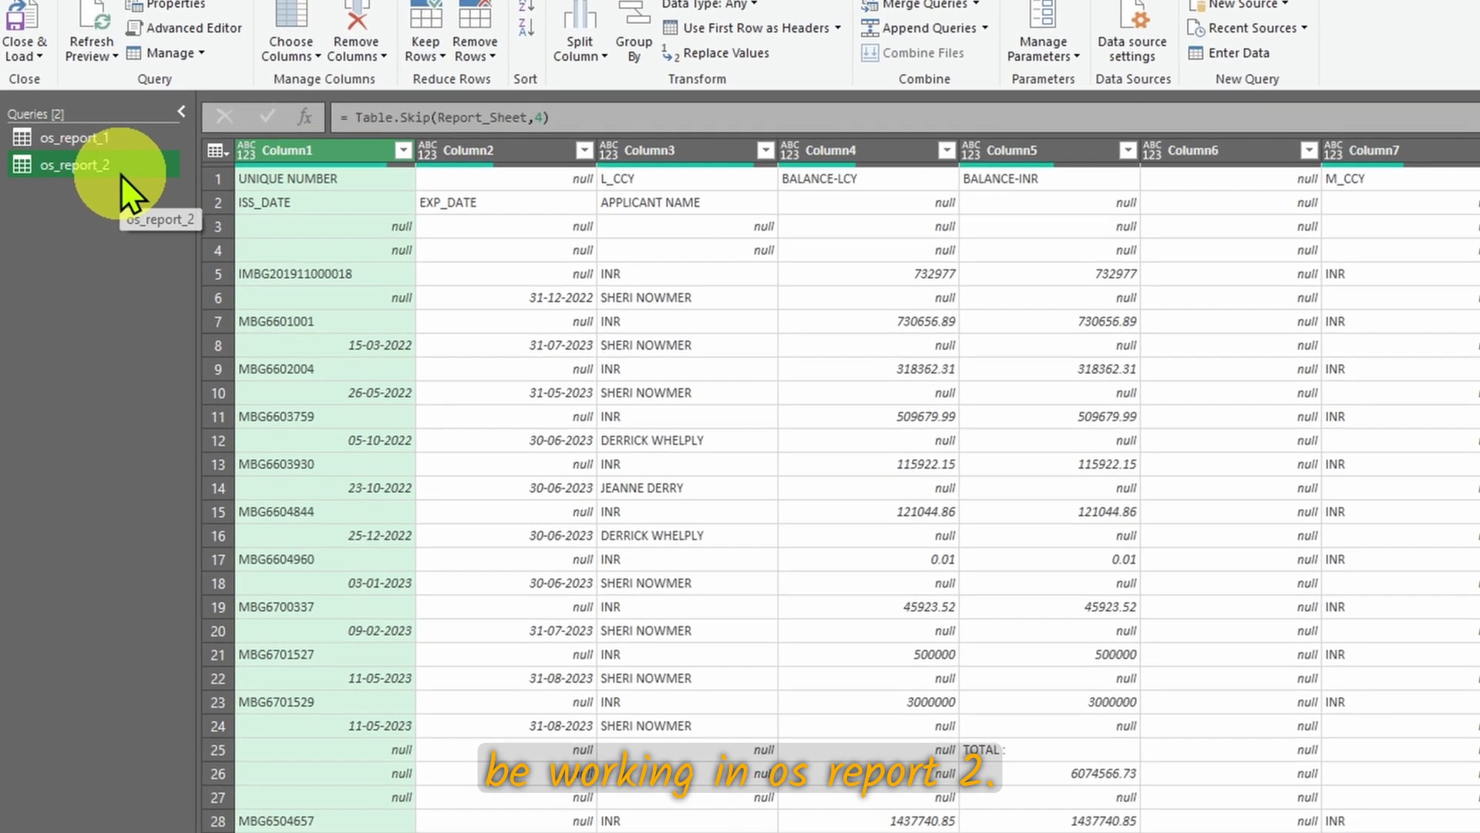
pyautogui.click(309, 185)
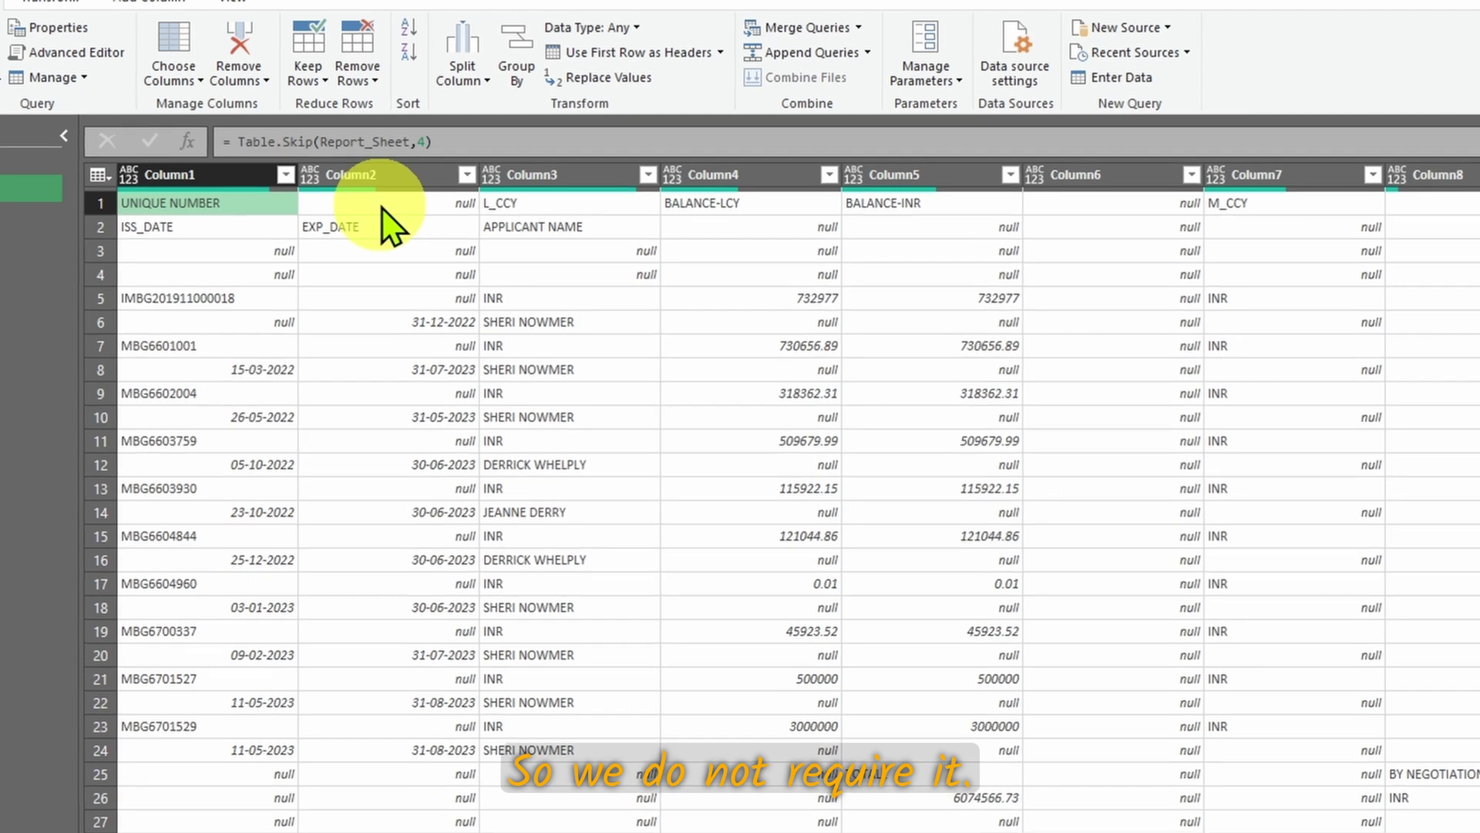
pyautogui.click(267, 83)
pyautogui.click(367, 81)
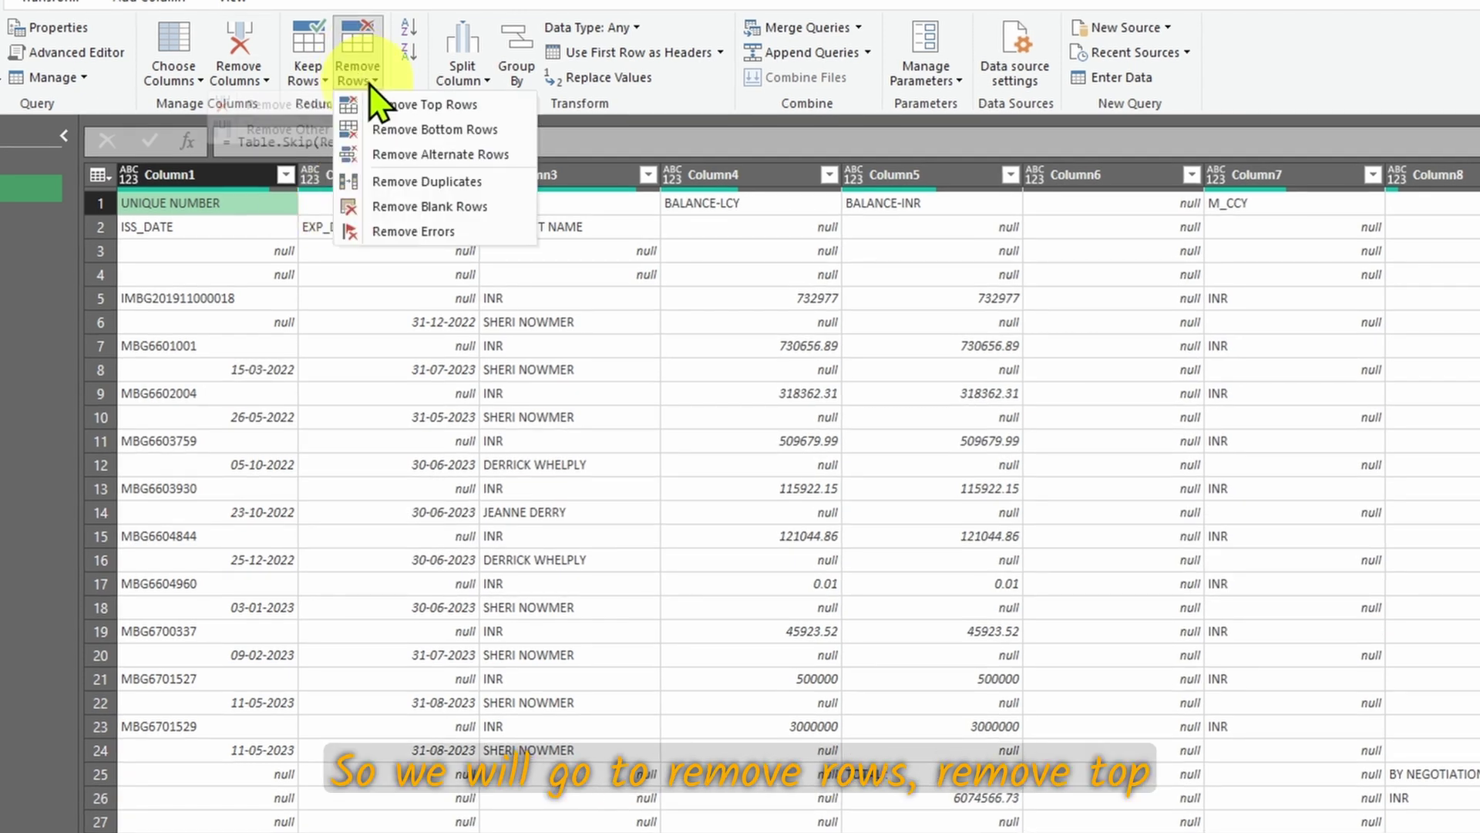
pyautogui.click(443, 106)
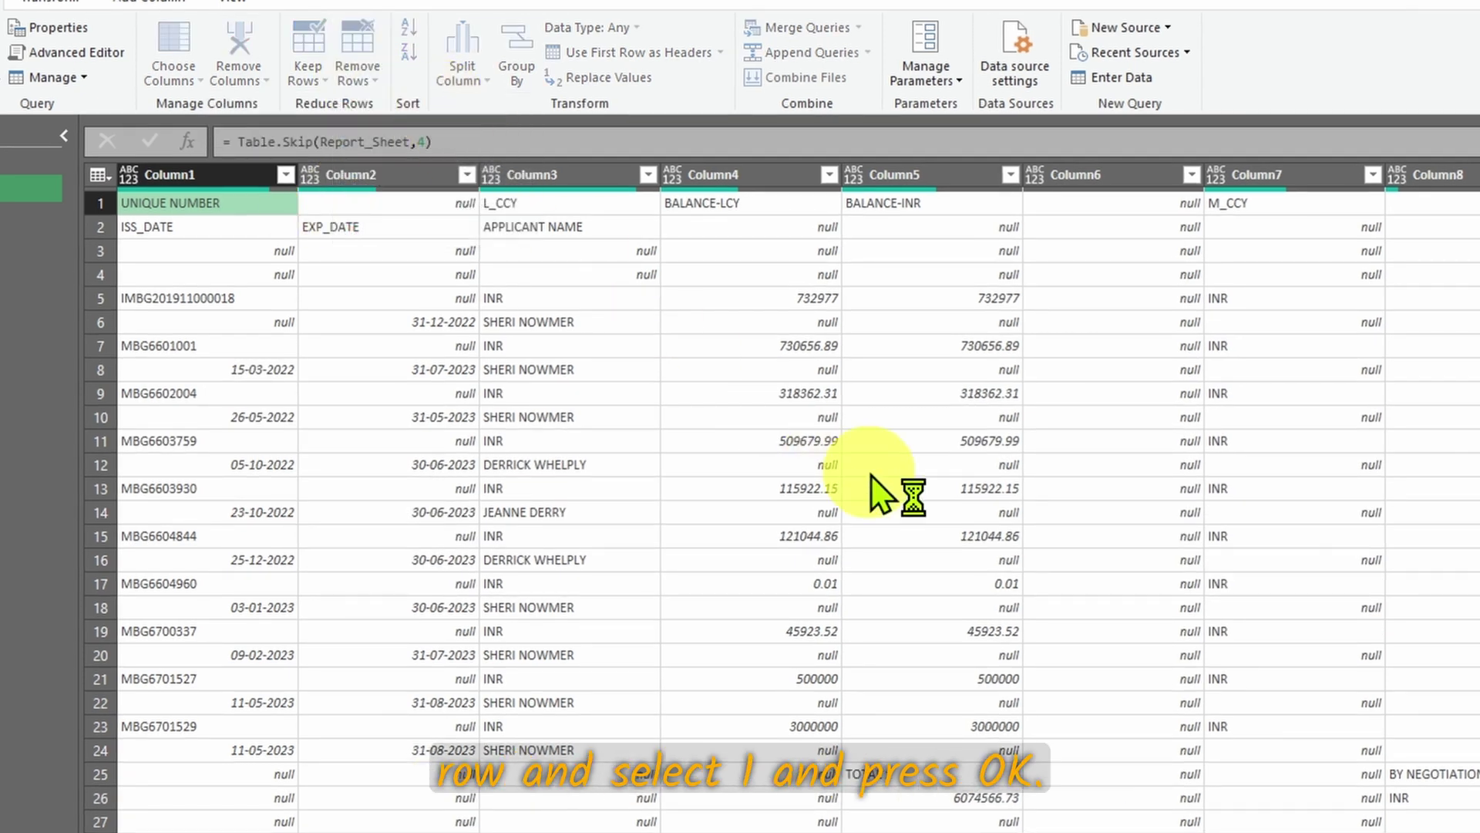
pyautogui.click(1199, 619)
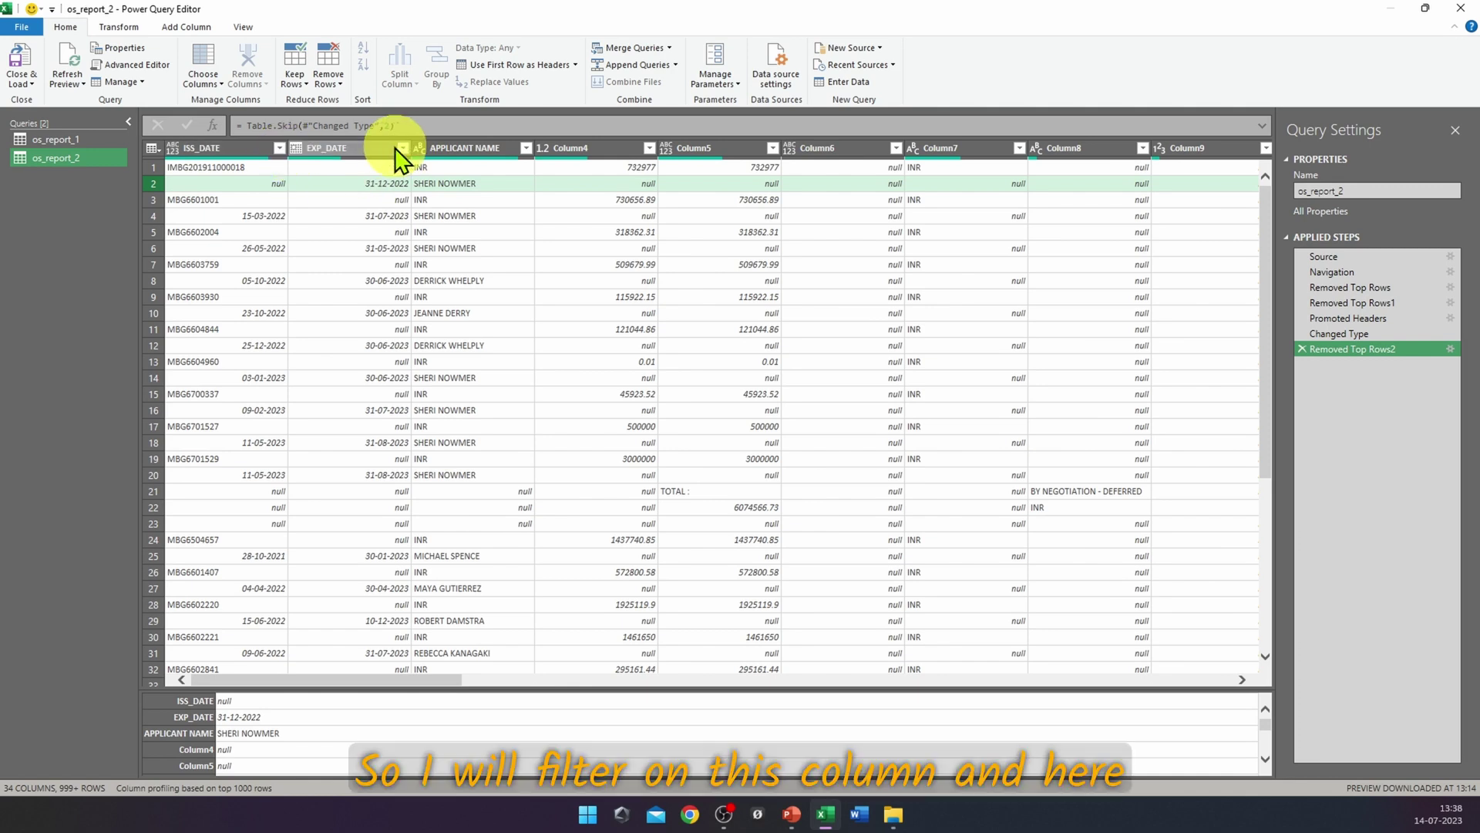
# Step: Filter the EXP_DATE column of os_report_2 to exclude null values
pyautogui.click(402, 148)
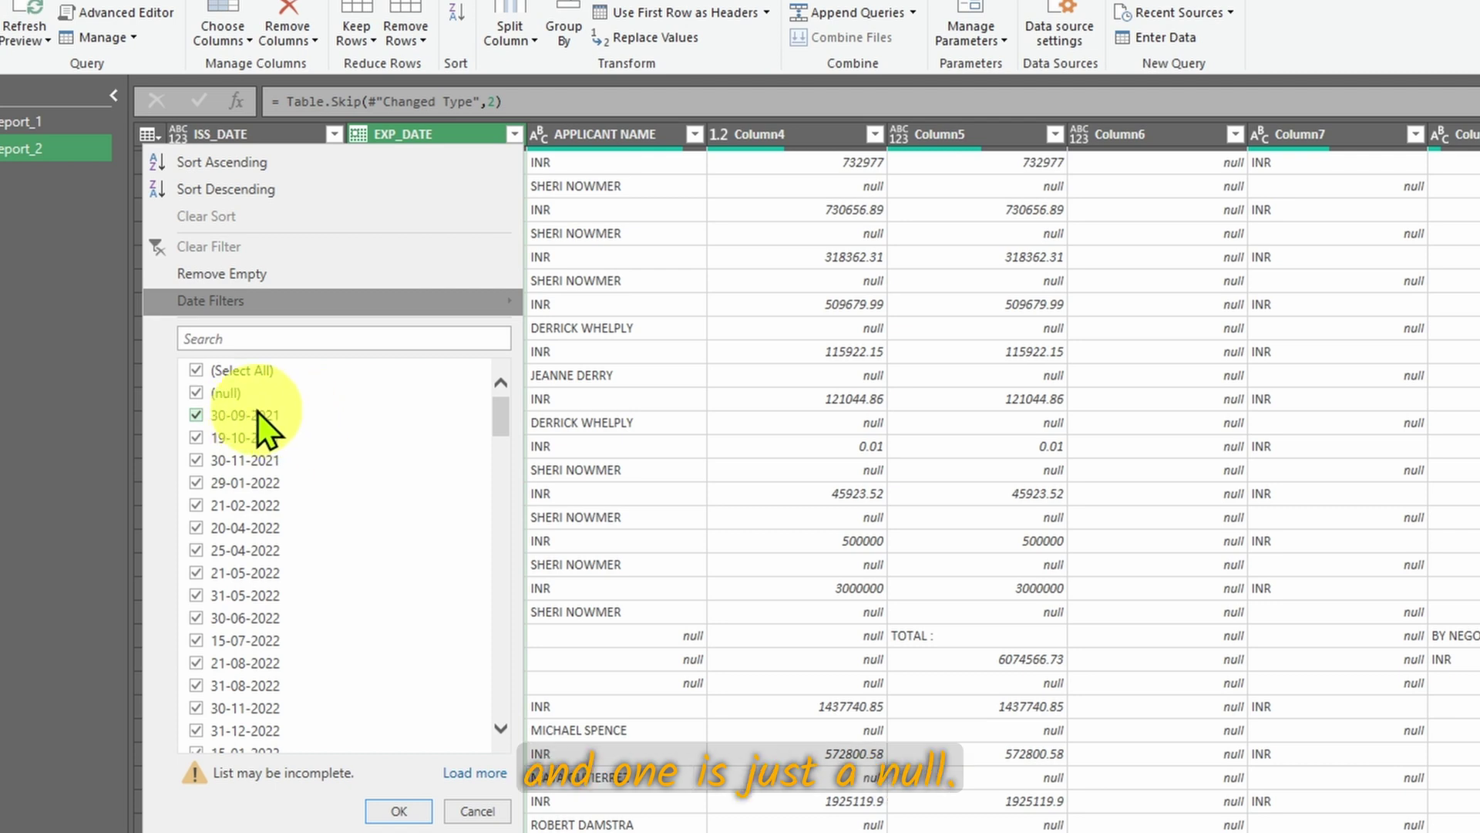
pyautogui.click(196, 393)
pyautogui.click(398, 811)
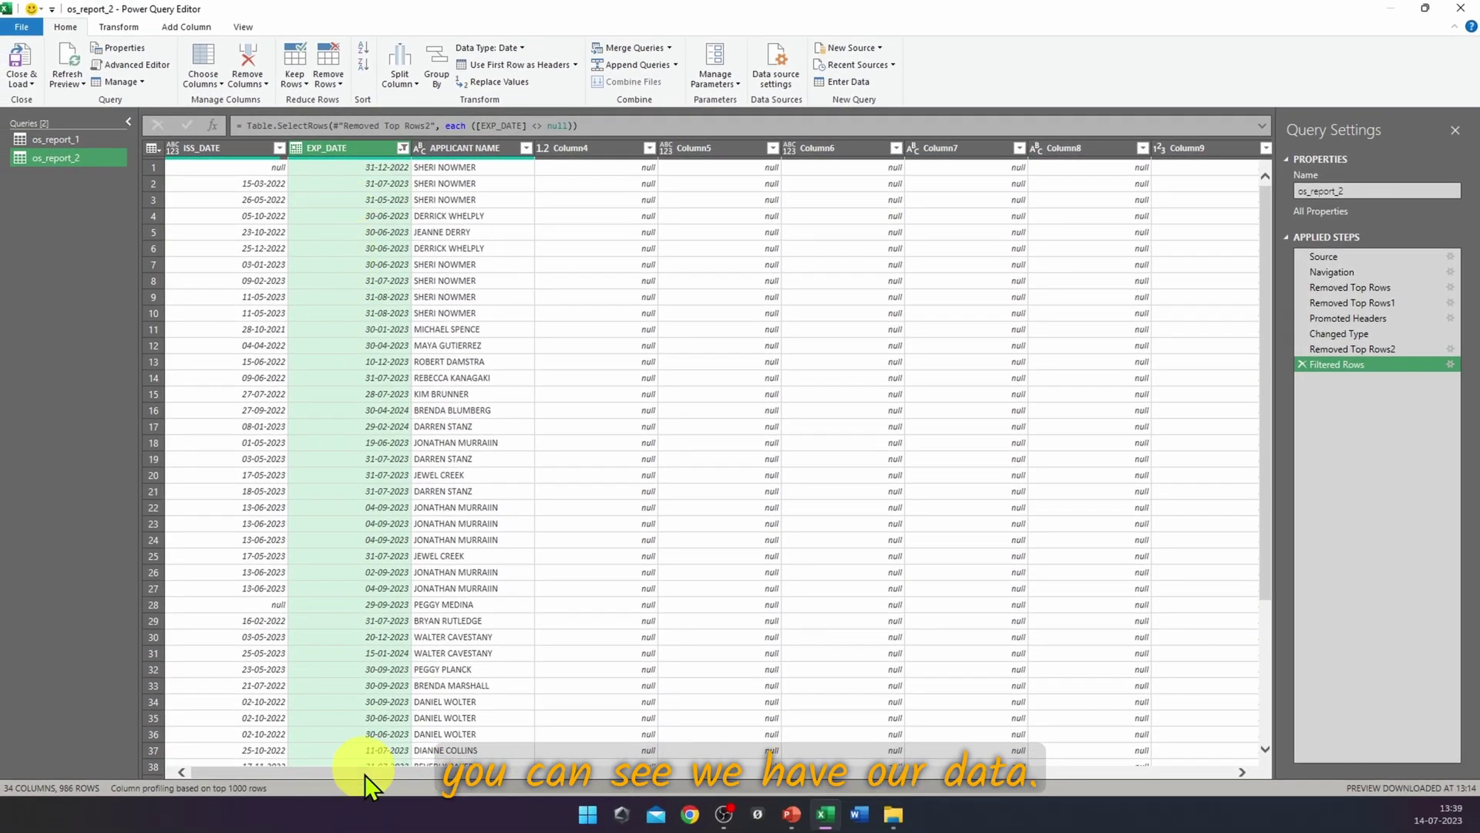
pyautogui.scroll(-10, 582, 589)
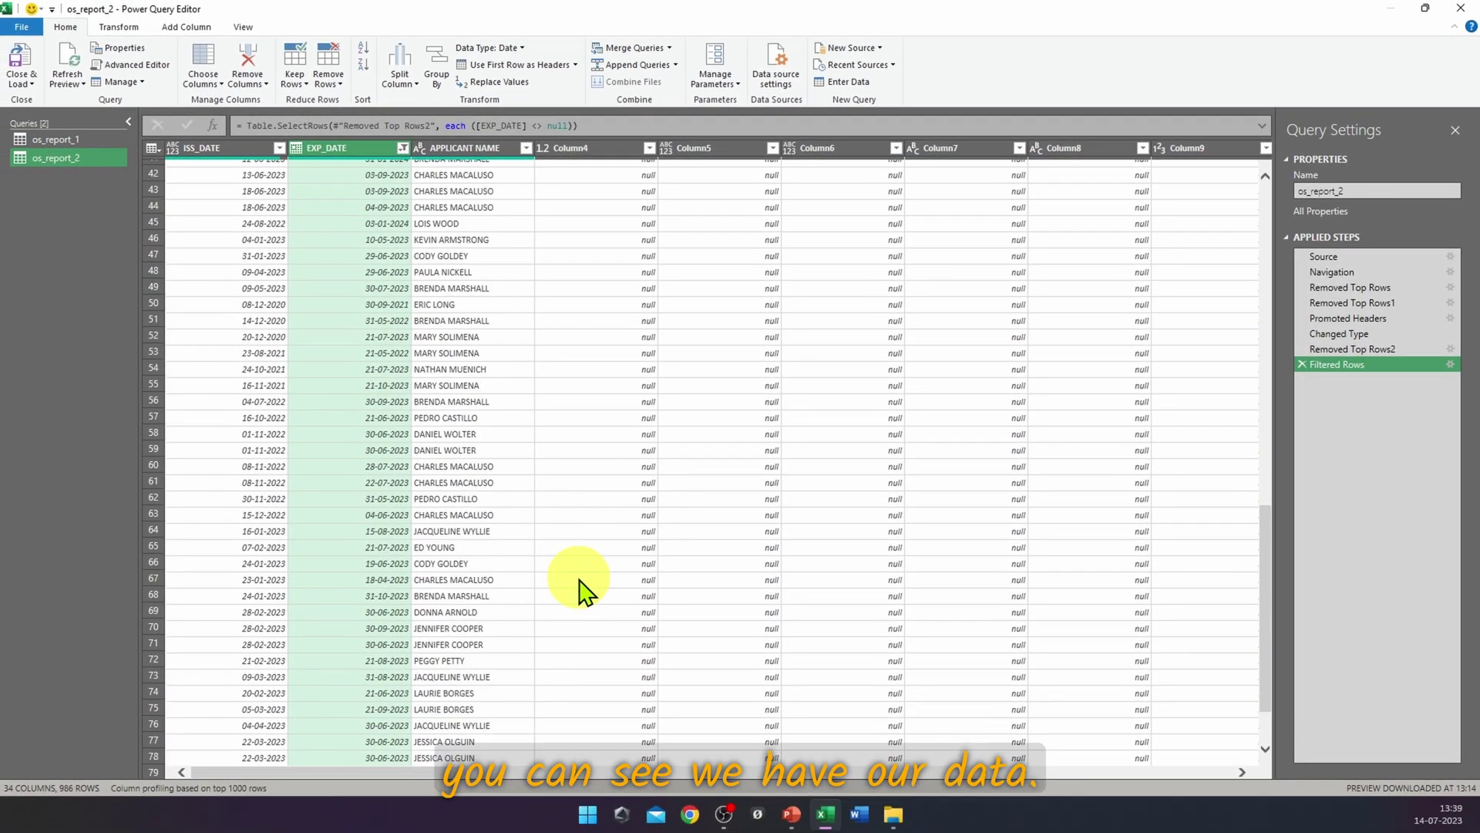
pyautogui.scroll(10, 581, 588)
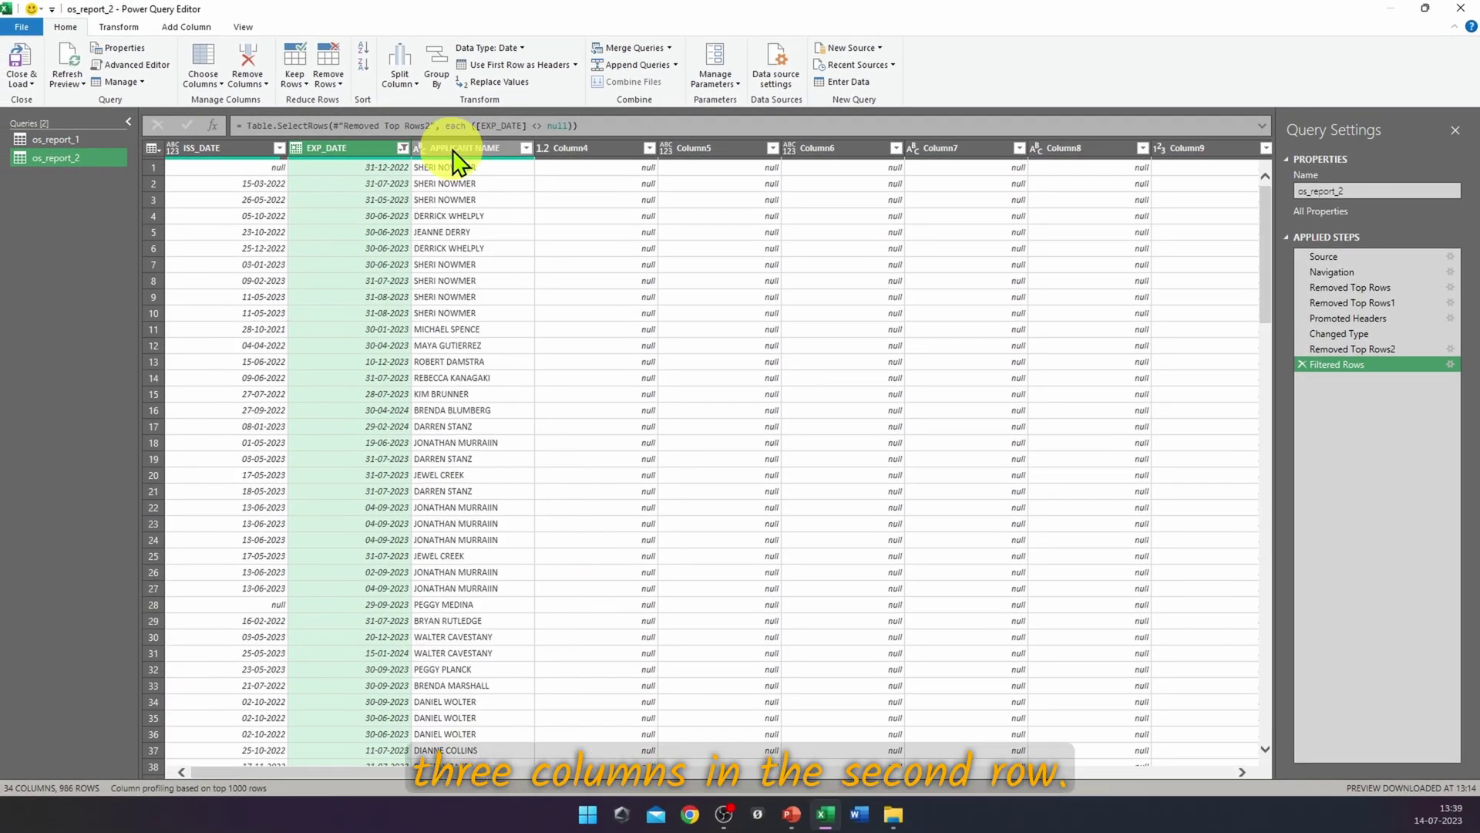
# Step: Keep only the ISS_DATE, EXP_DATE and APPLICANT NAME columns in os_report_2 and remove all other columns
pyautogui.click(231, 148)
pyautogui.keyDown('shift'); pyautogui.click(339, 147); pyautogui.keyUp('shift')
pyautogui.keyDown('shift'); pyautogui.click(441, 150); pyautogui.keyUp('shift')
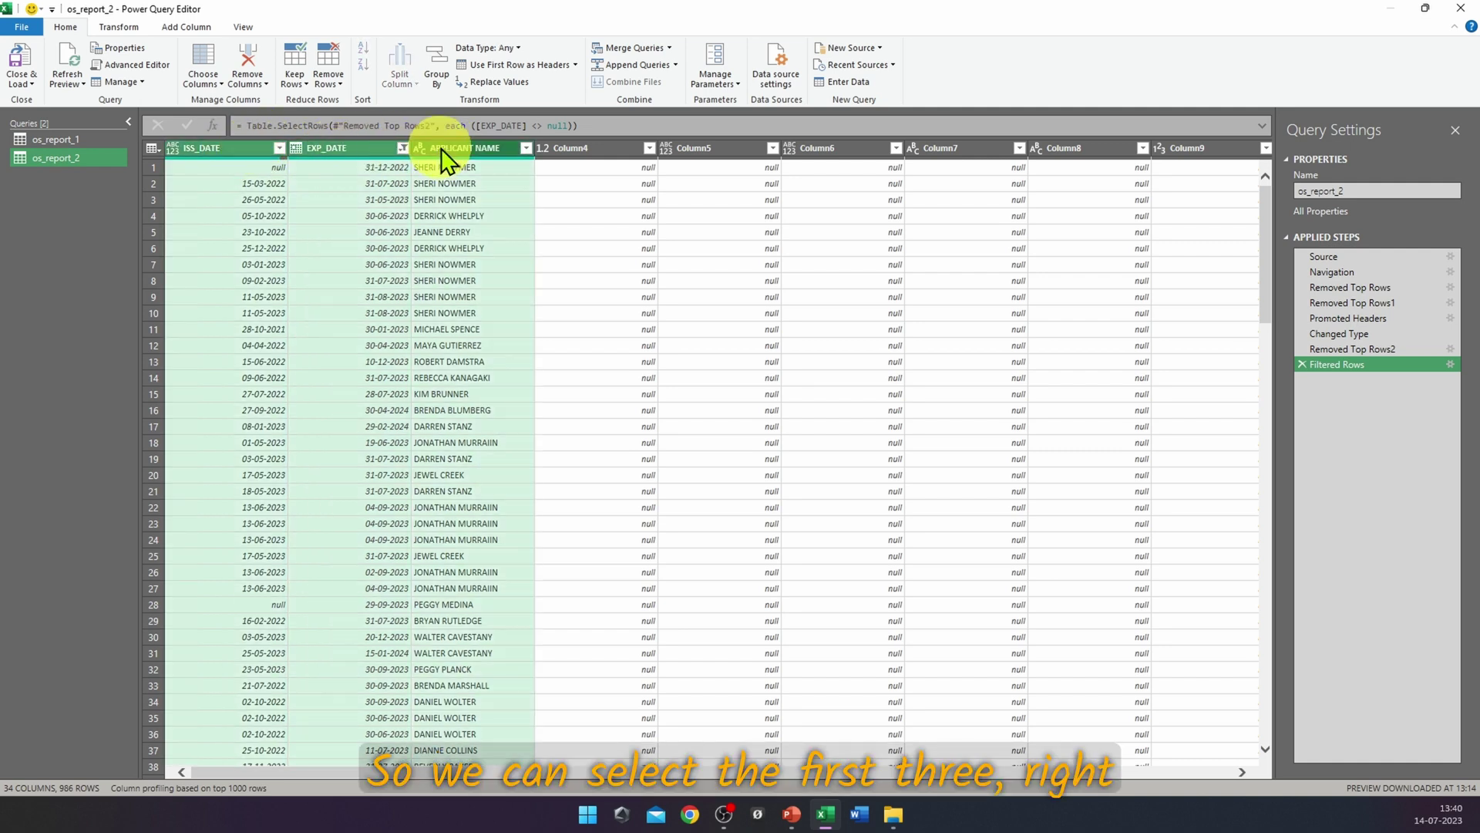
pyautogui.rightClick(441, 149)
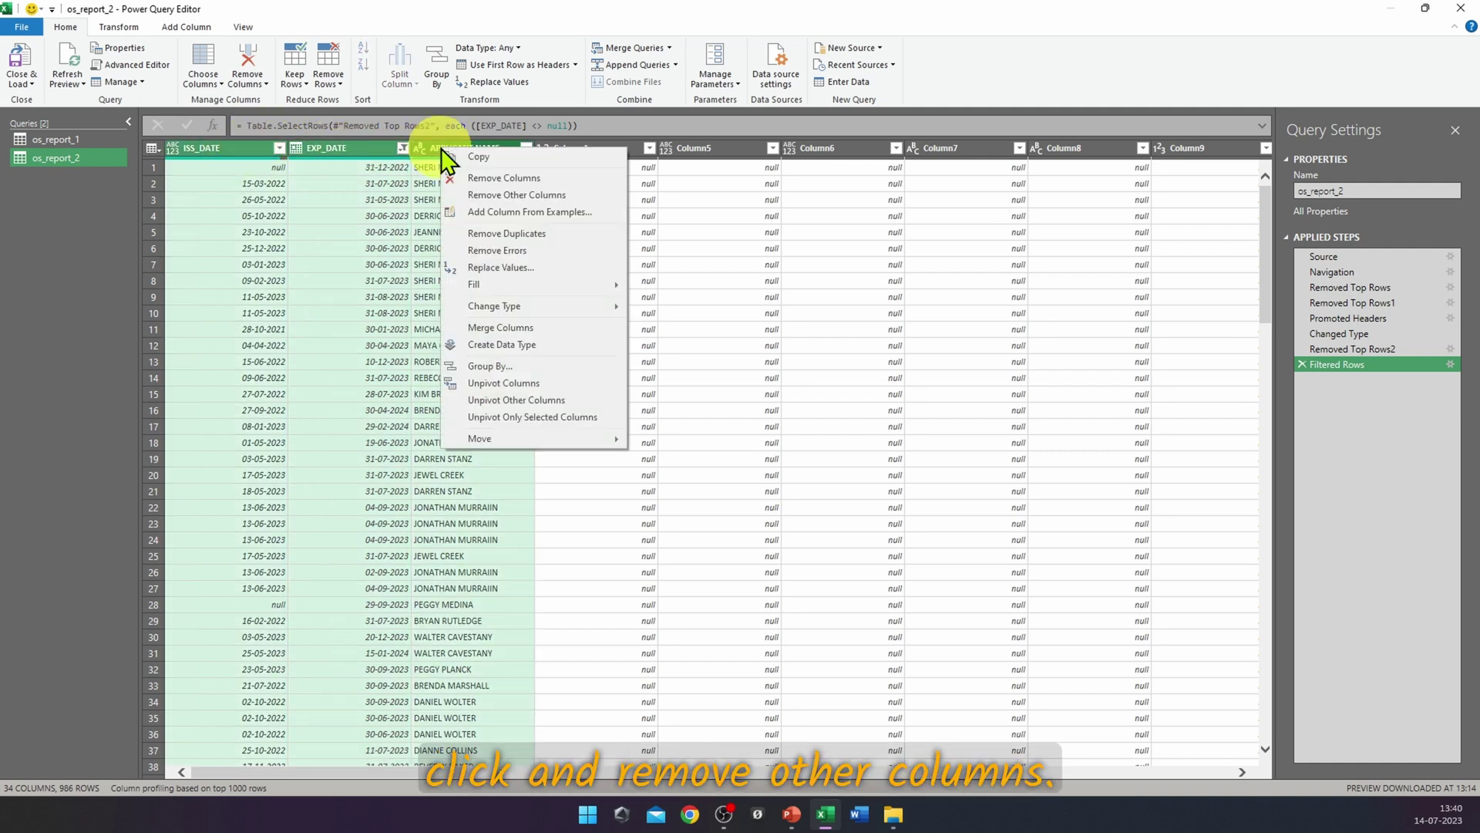
pyautogui.click(509, 196)
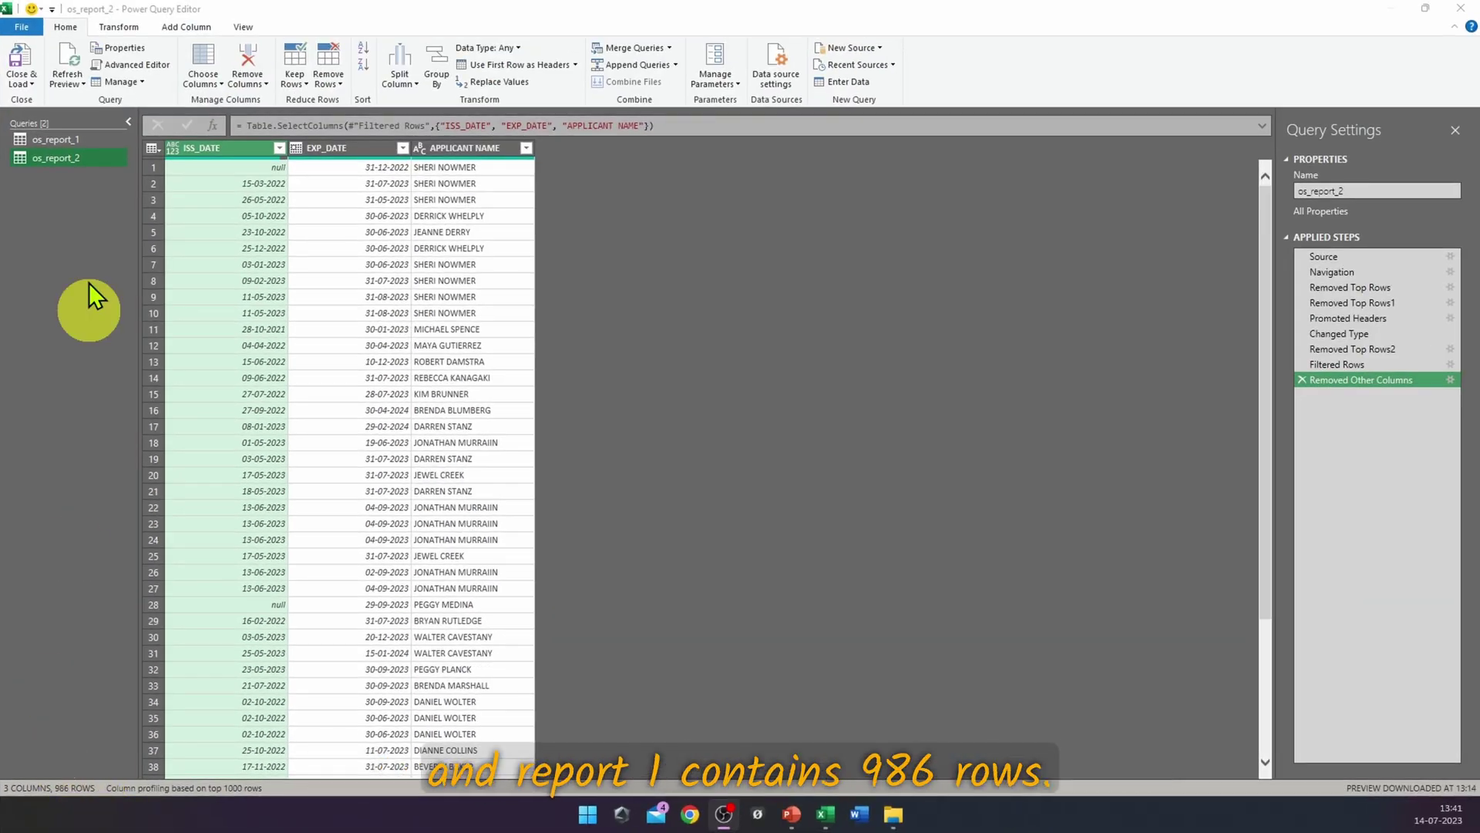
# Step: Compare the columns of os_report_1 and os_report_2 to look for a common field for merging
pyautogui.click(59, 140)
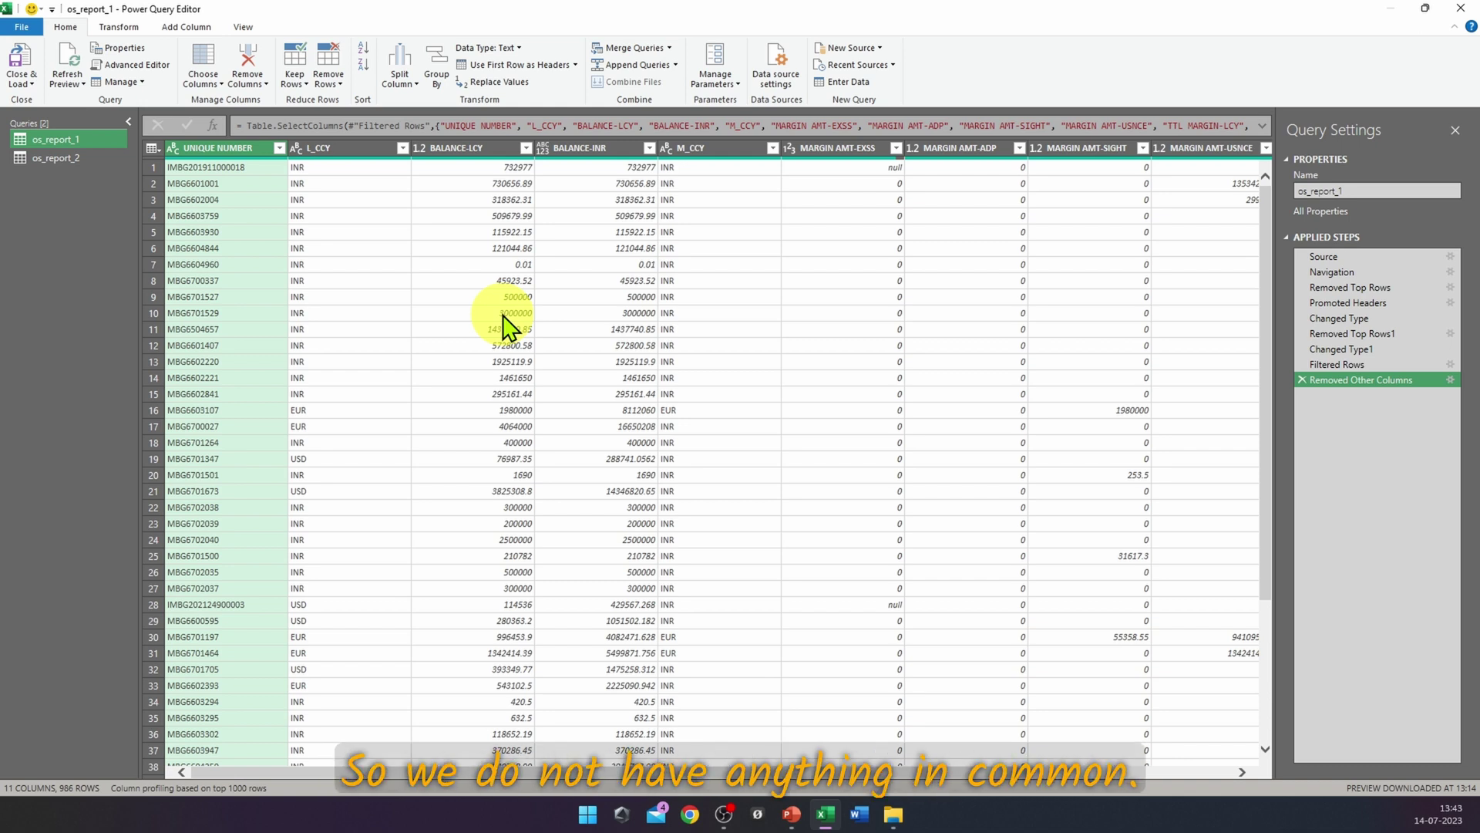
pyautogui.click(54, 157)
pyautogui.click(72, 140)
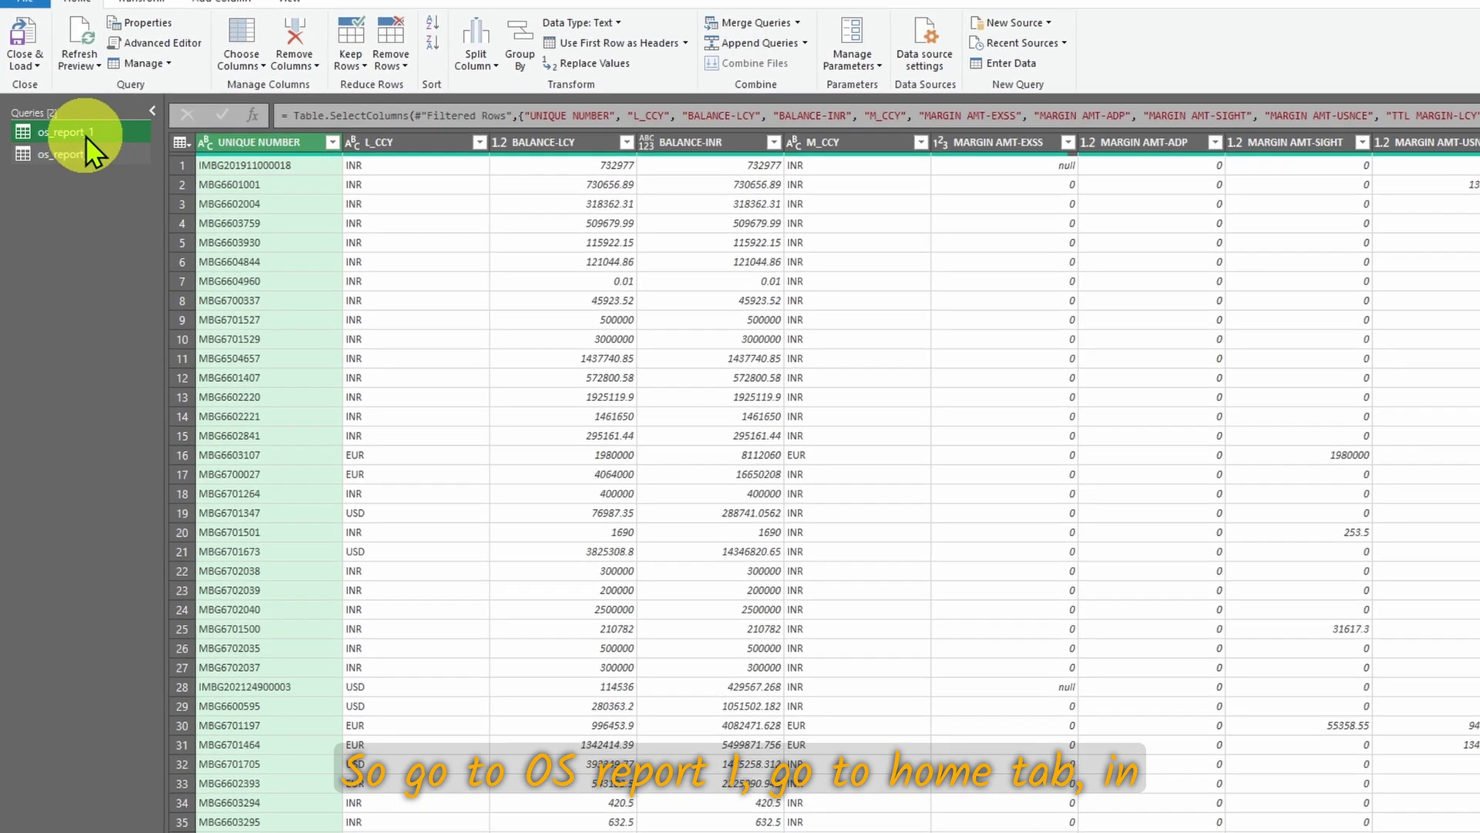
pyautogui.click(72, 141)
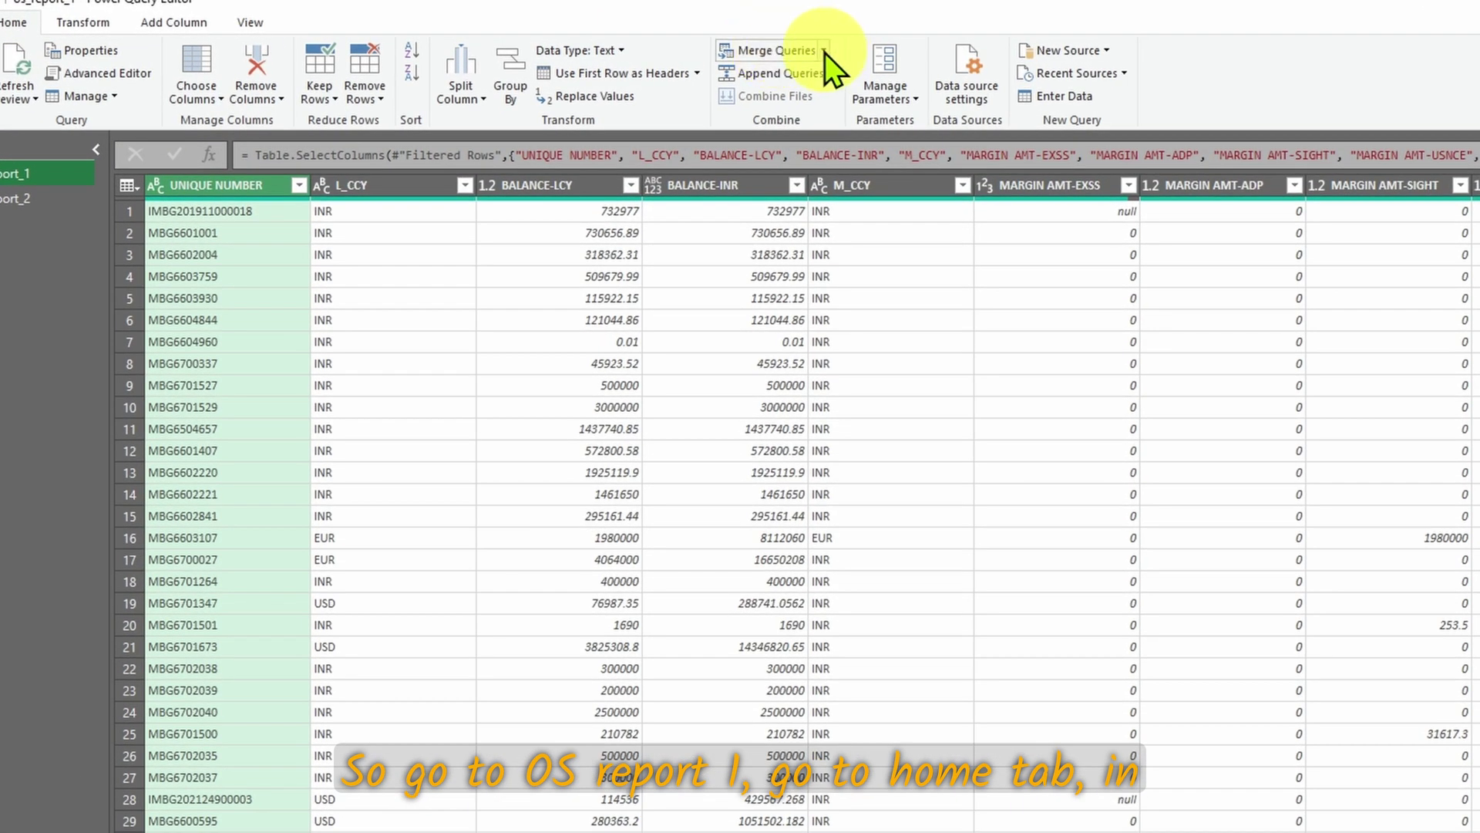
pyautogui.click(790, 50)
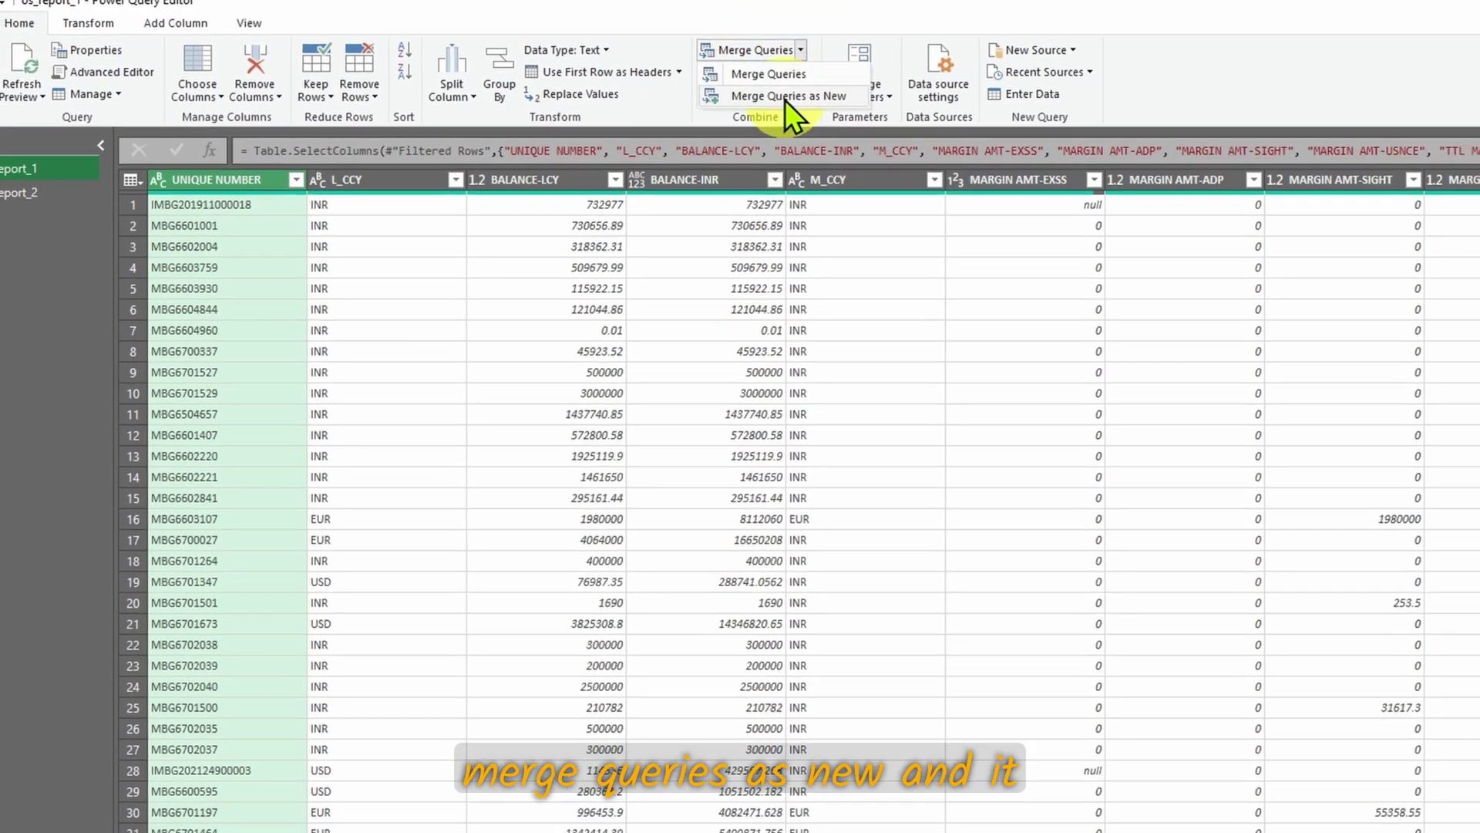
pyautogui.click(794, 98)
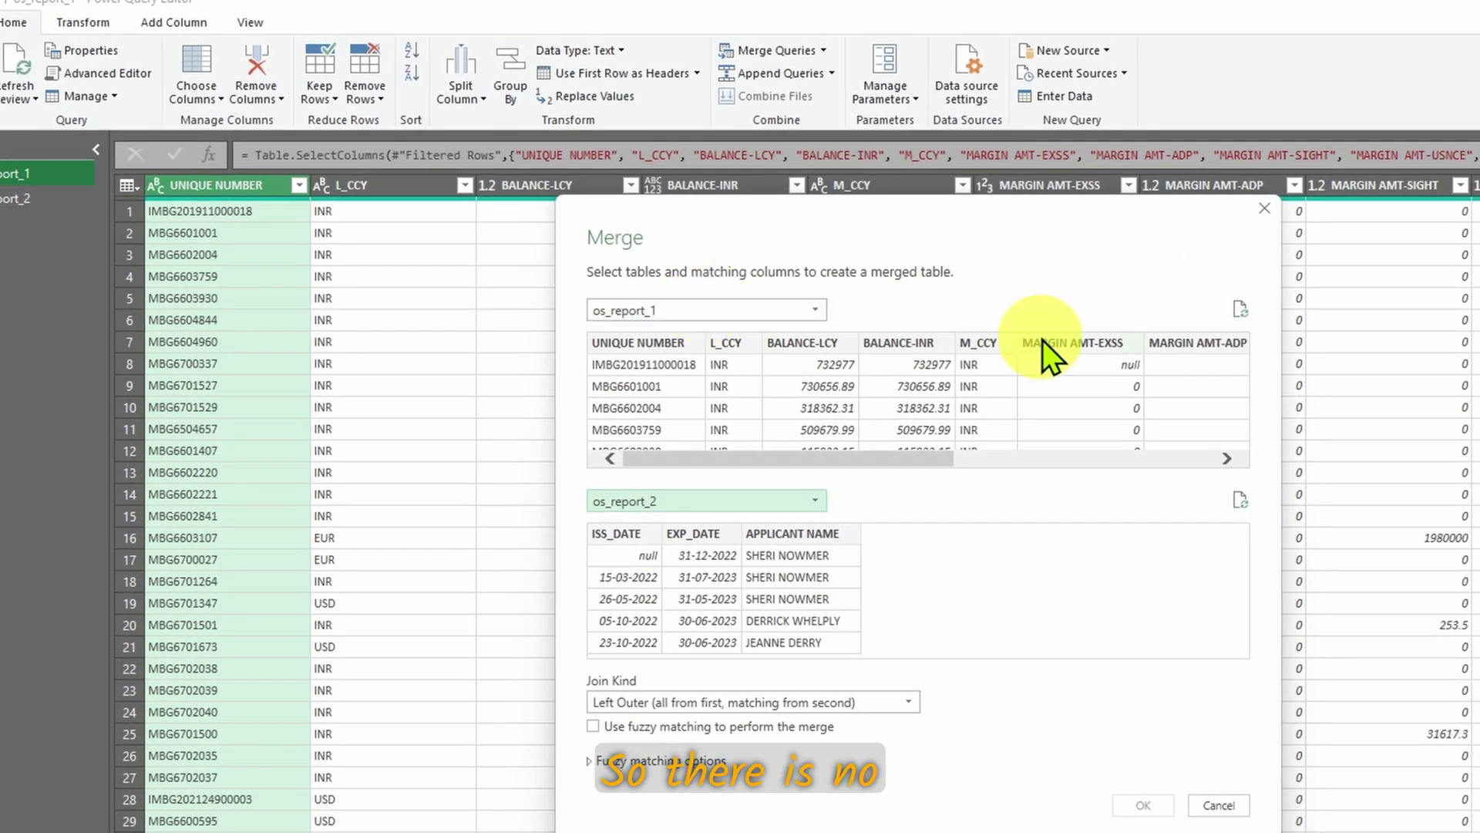
pyautogui.moveTo(911, 464); pyautogui.dragTo(817, 468)
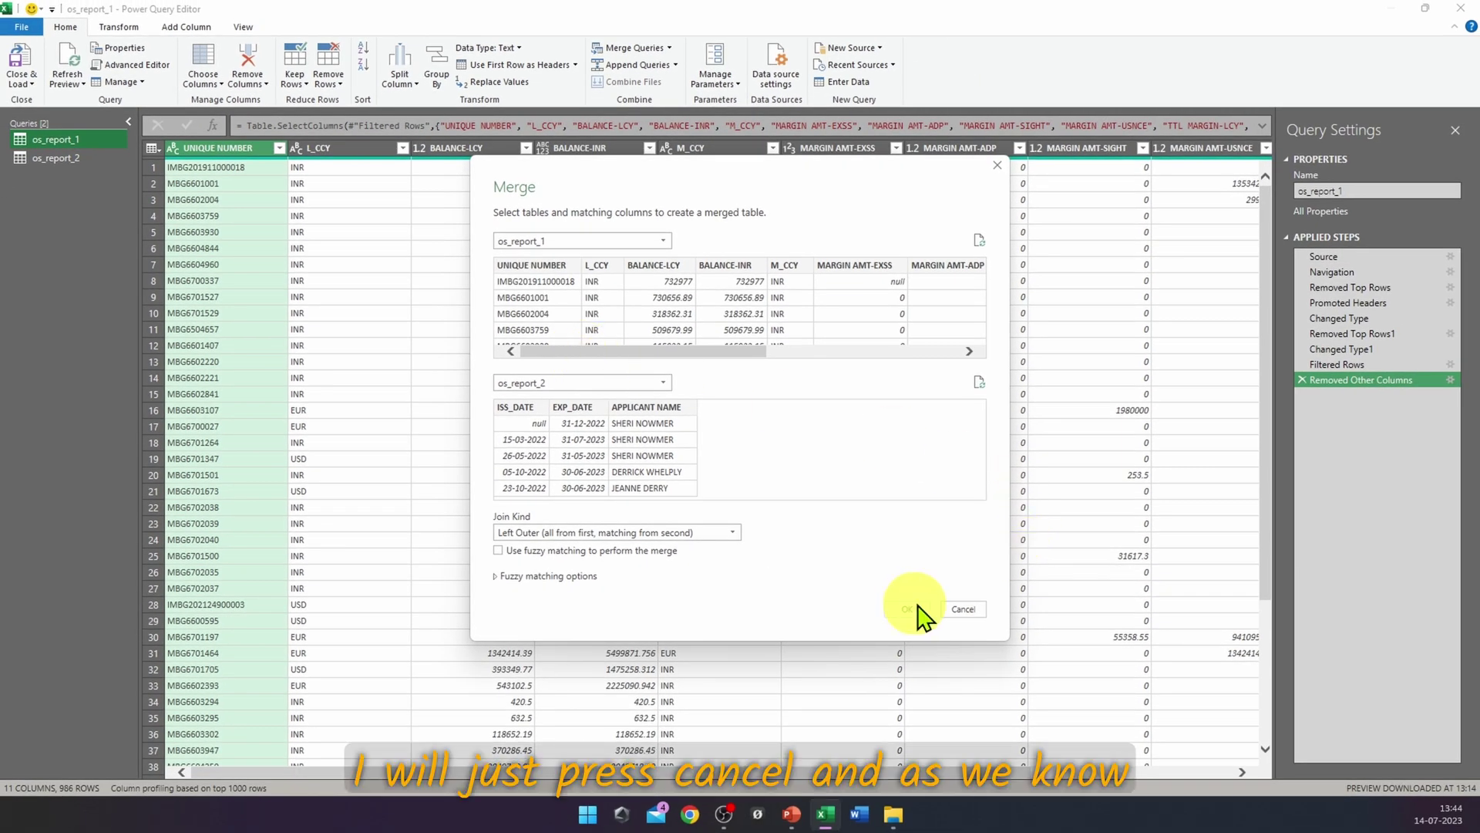
pyautogui.click(962, 609)
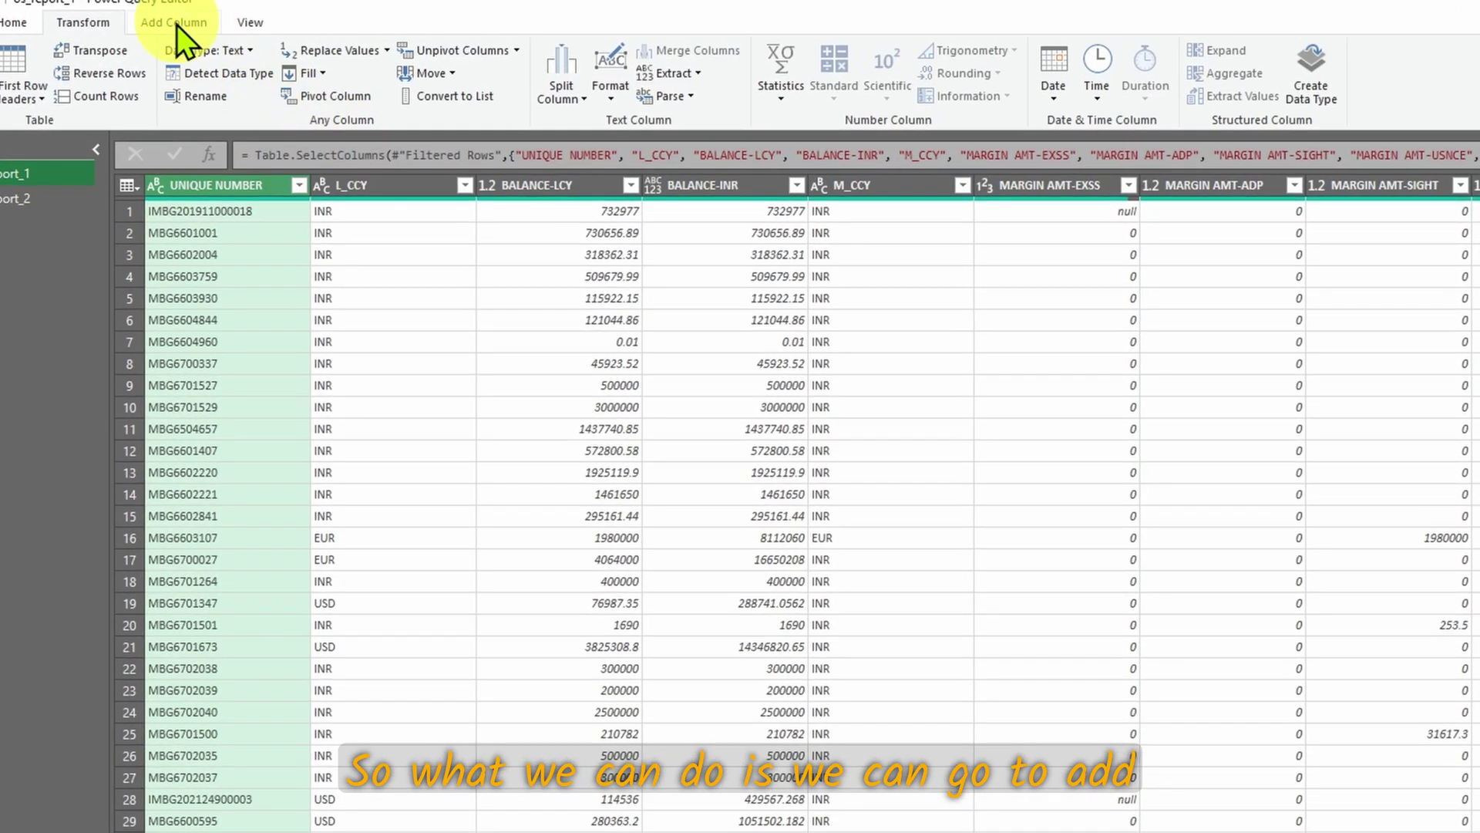
# Step: Add an index column starting from 1 to os_report_1 and check its numbering down the rows
pyautogui.click(177, 25)
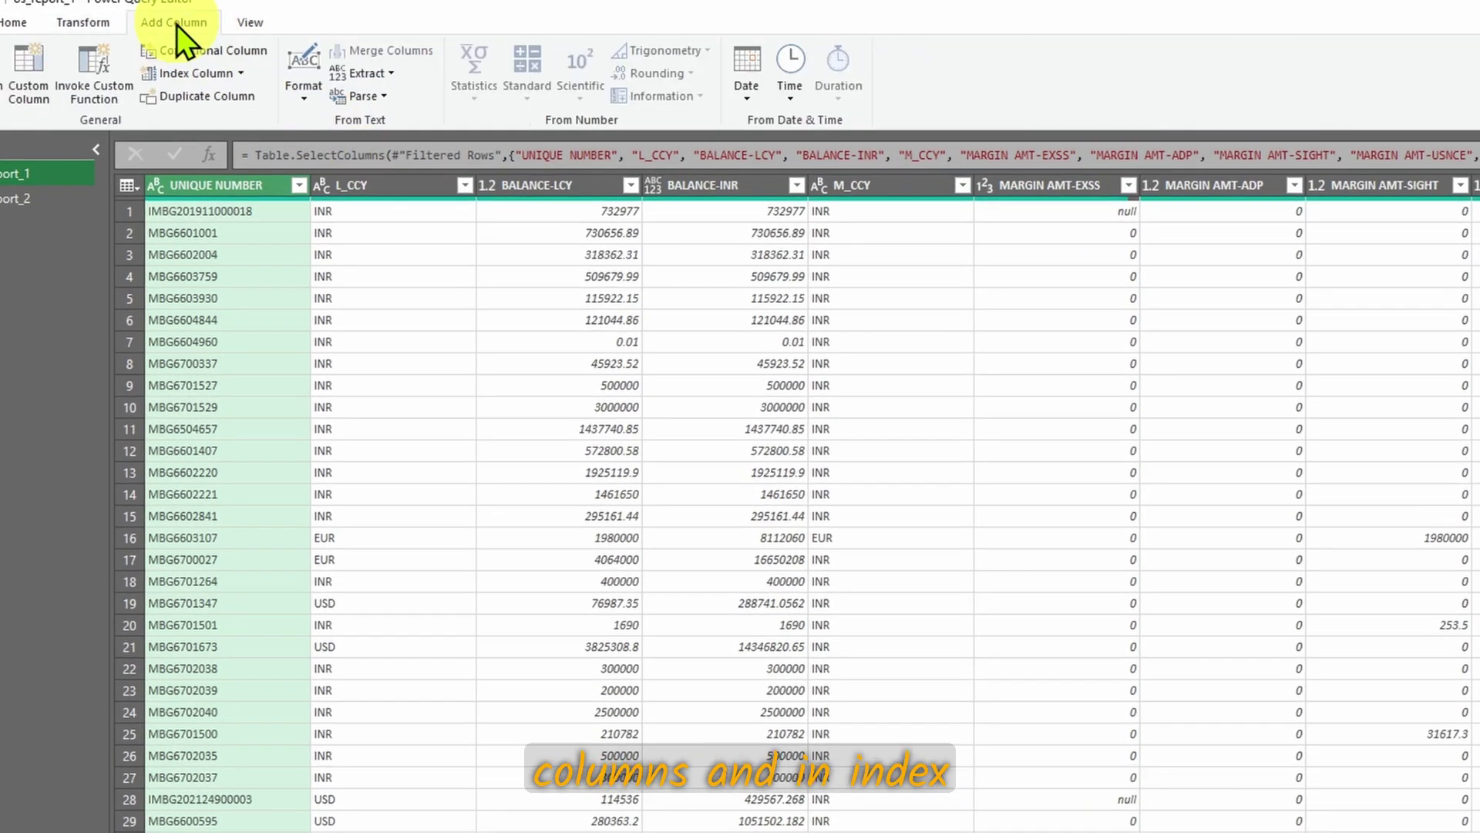
pyautogui.click(241, 76)
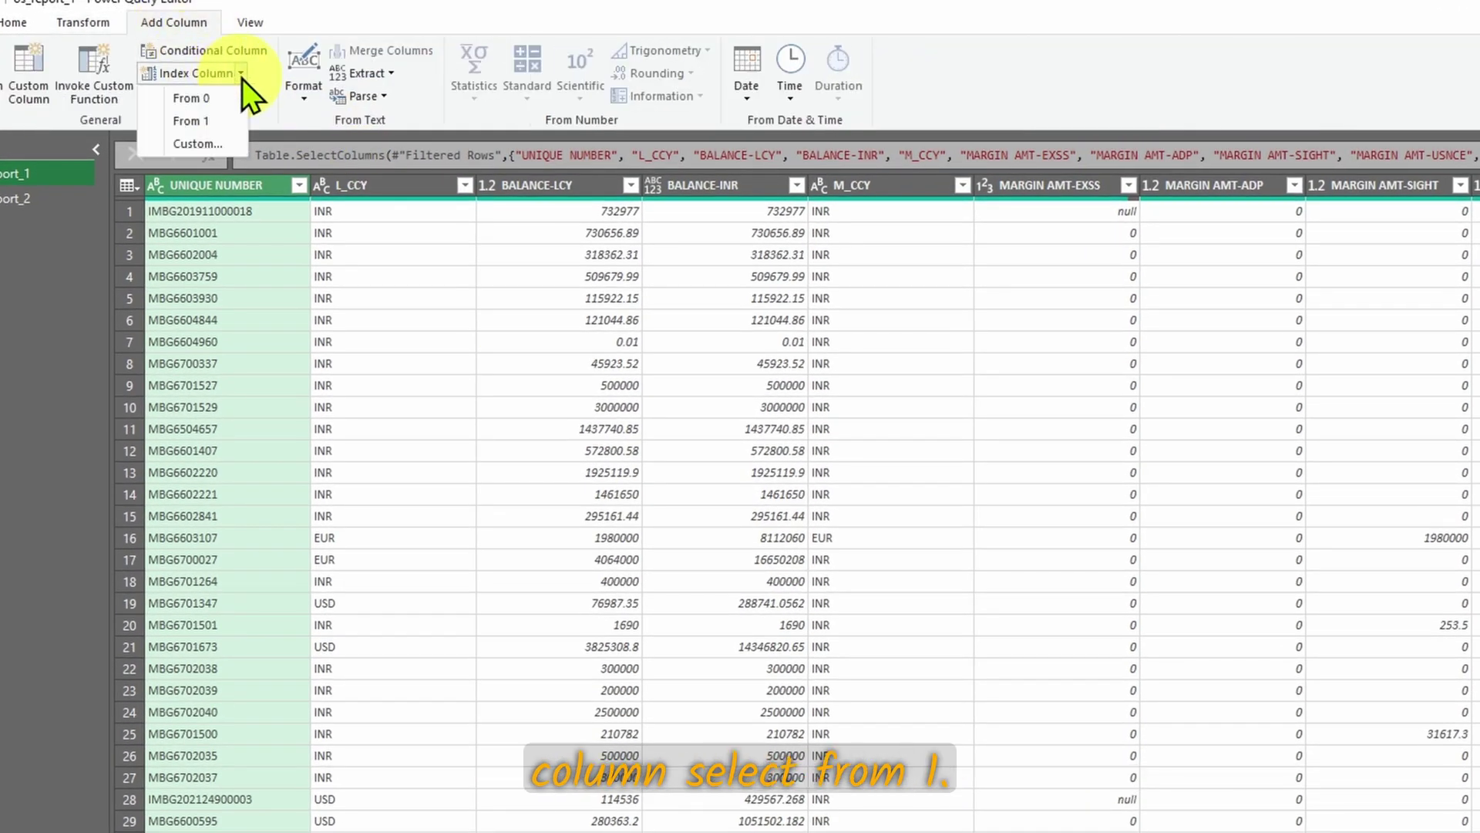
pyautogui.click(230, 122)
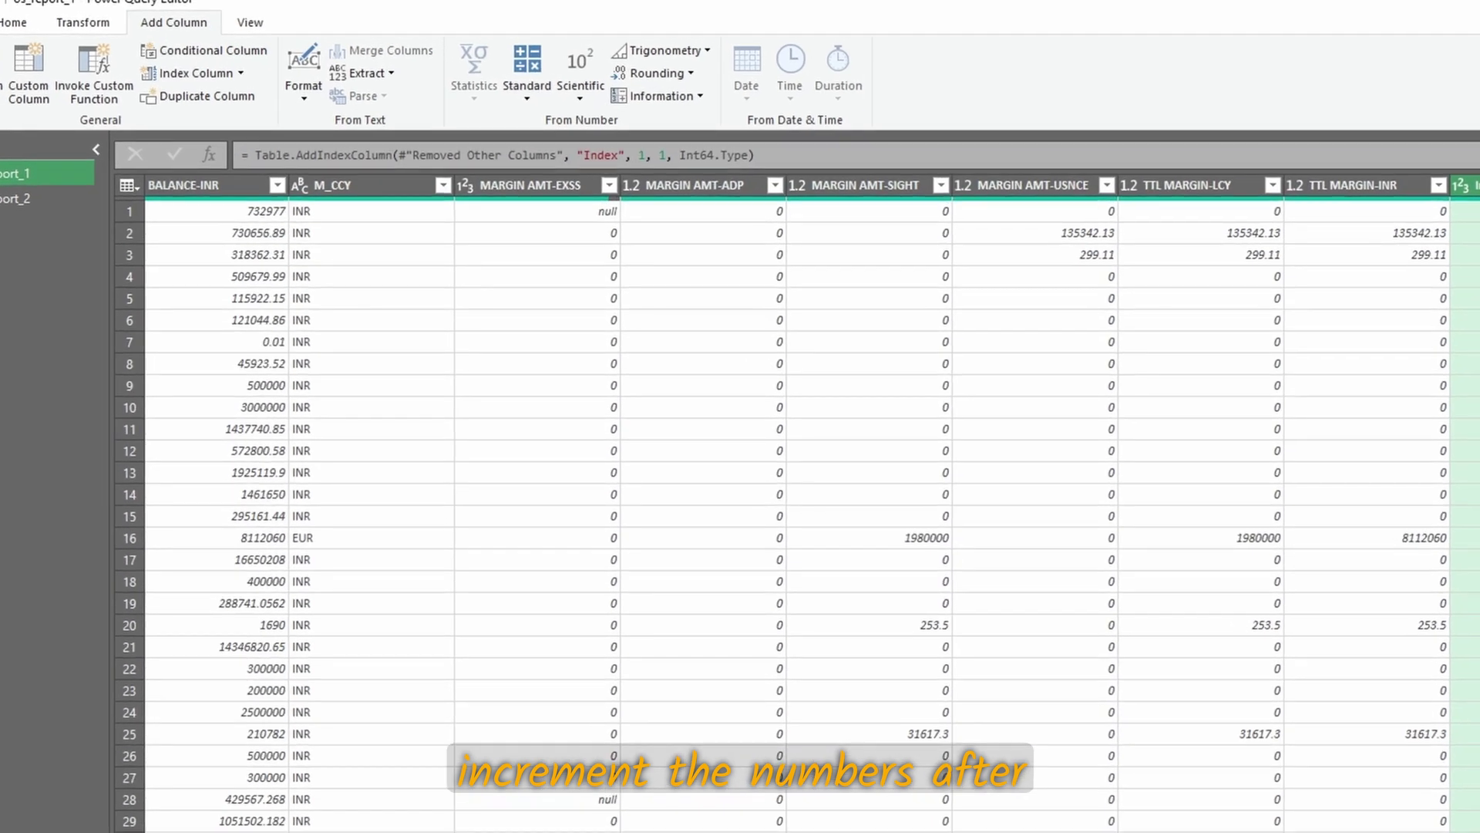
pyautogui.scroll(-1, 1283, 313)
pyautogui.scroll(1, 784, 501)
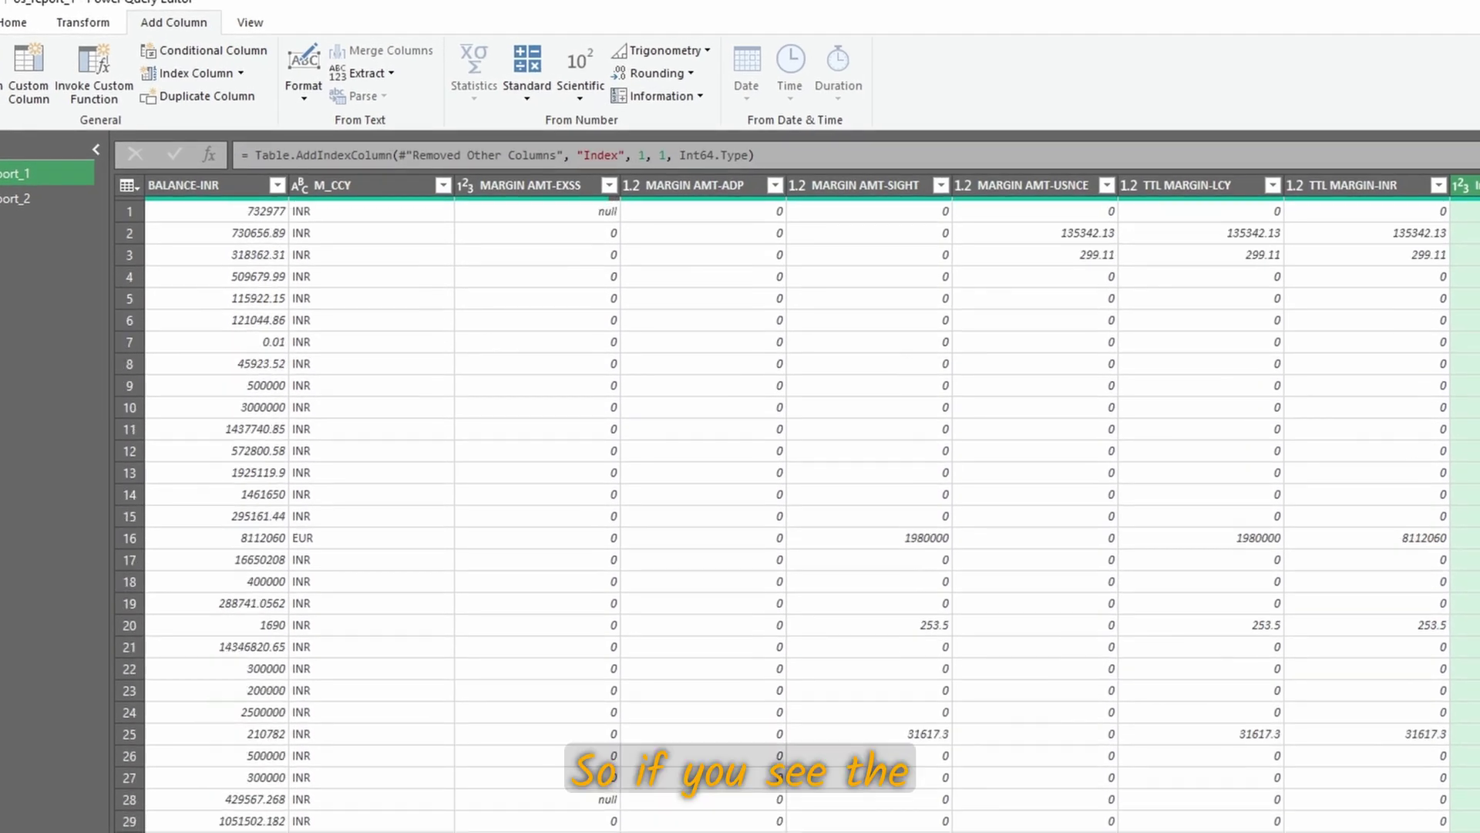
pyautogui.scroll(-20, 798, 514)
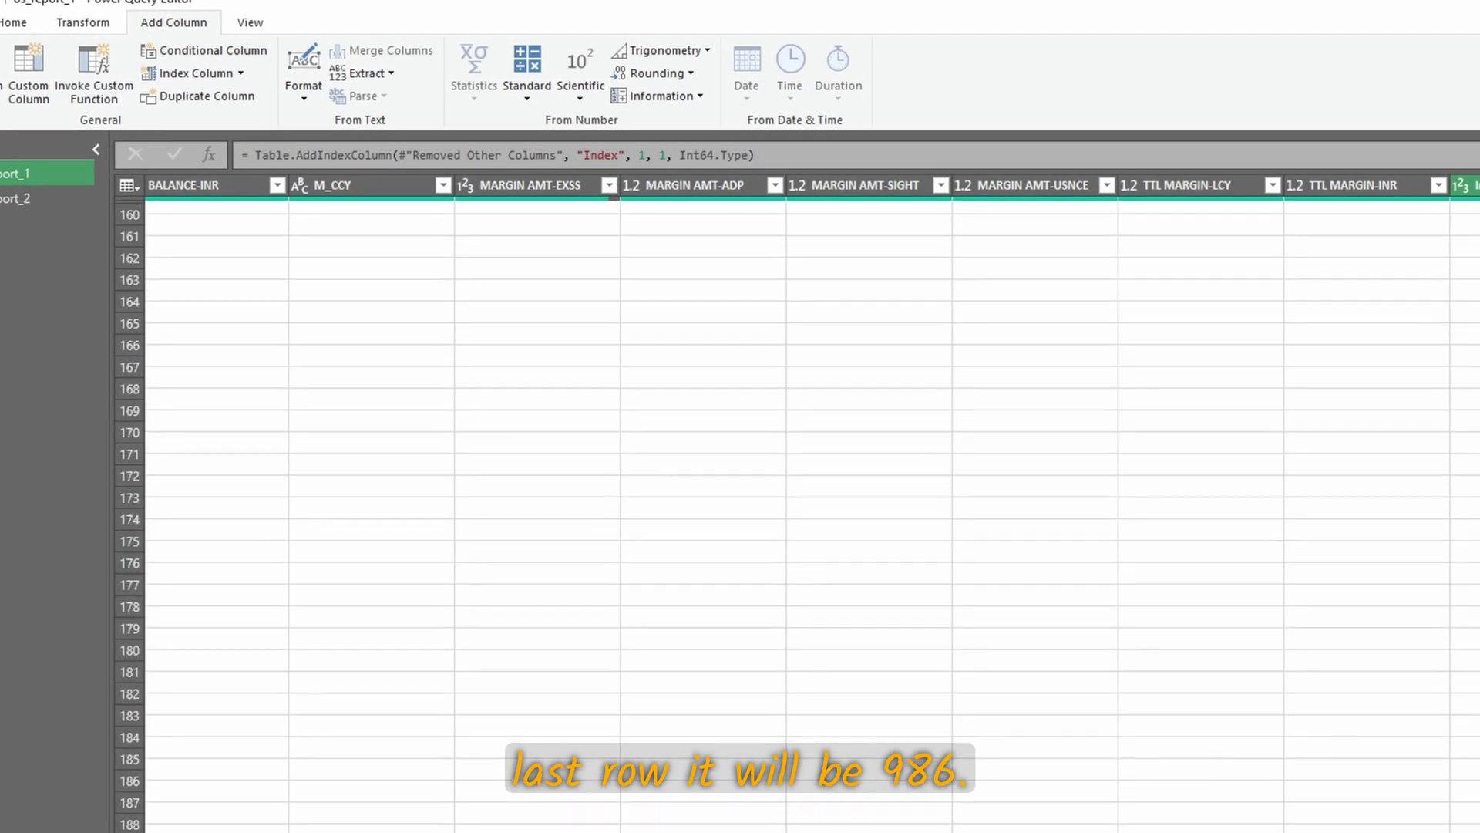
pyautogui.scroll(-20, 798, 513)
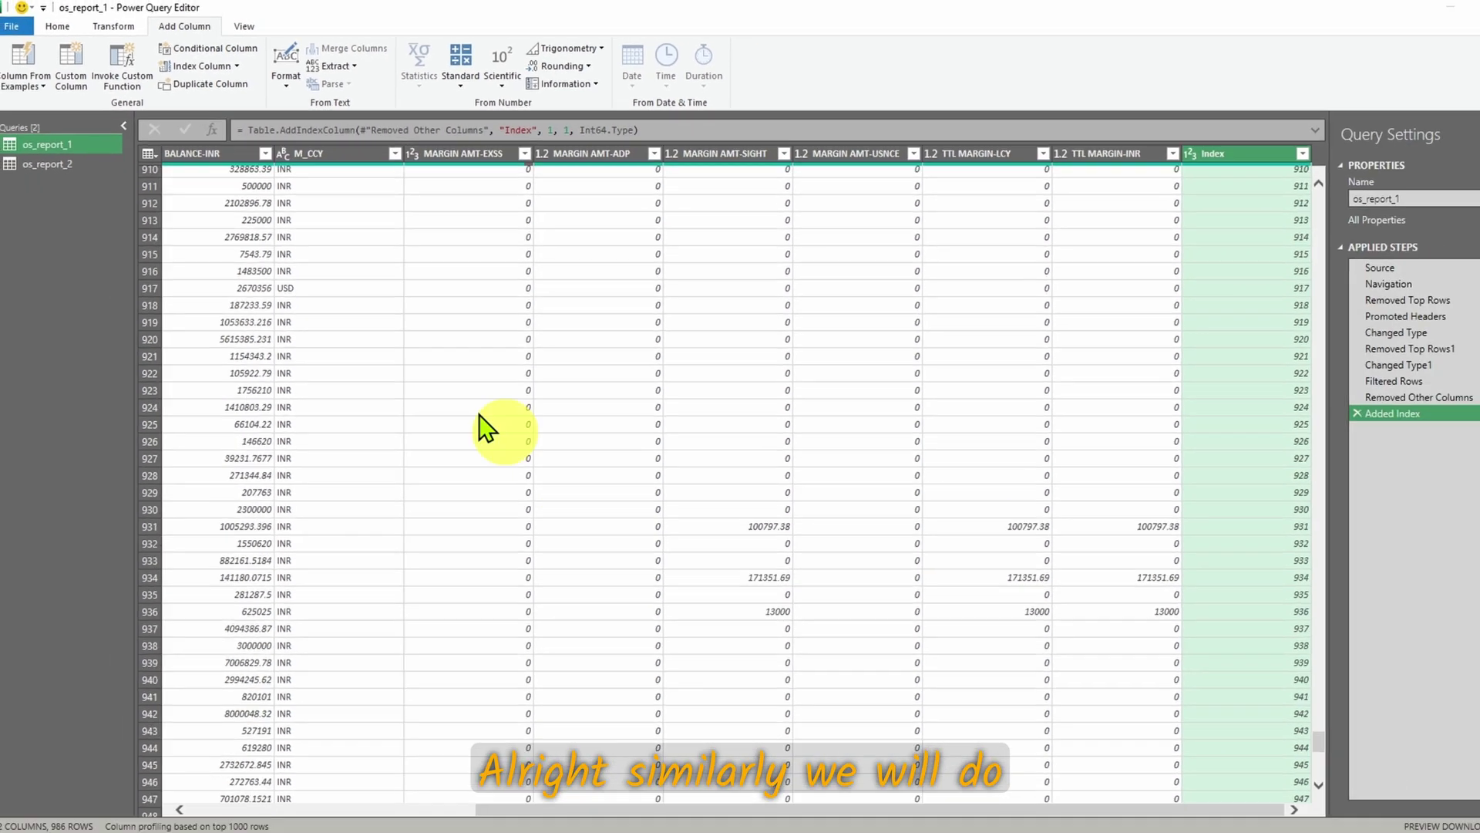
pyautogui.scroll(19, 578, 617)
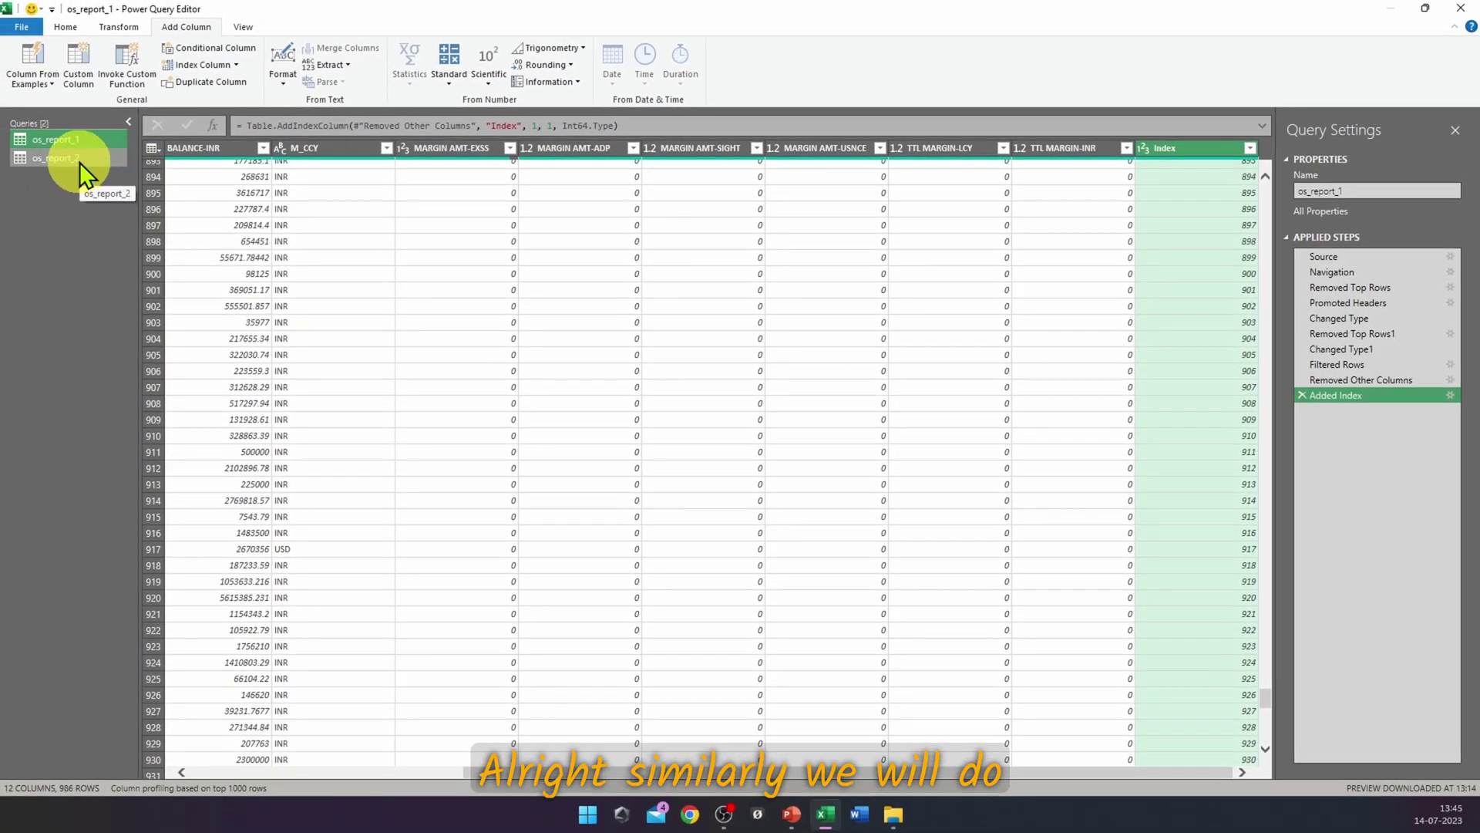
# Step: Add an index column starting from 1 to os_report_2
pyautogui.click(80, 159)
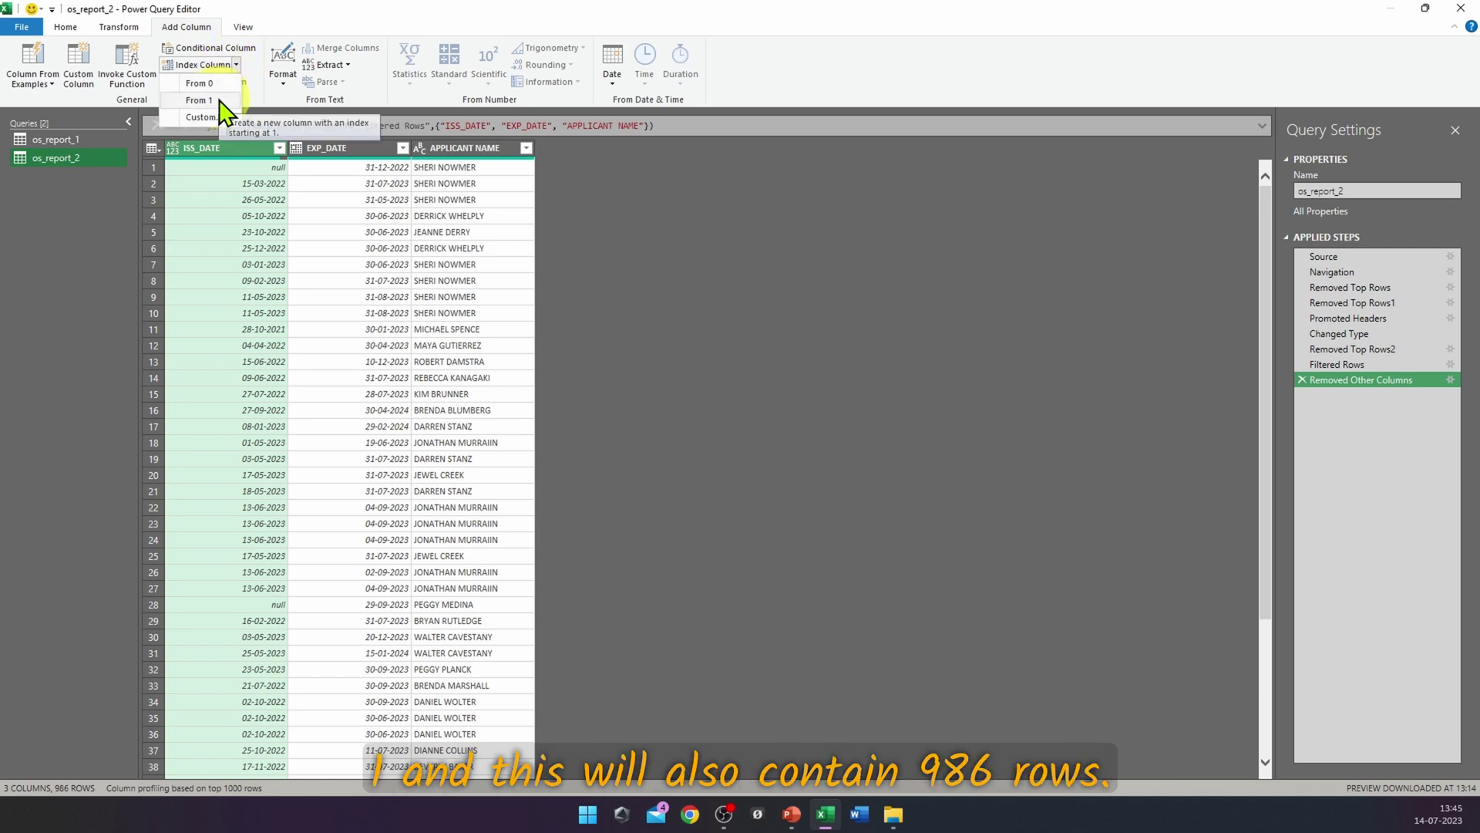
pyautogui.click(199, 101)
pyautogui.scroll(-10, 774, 288)
pyautogui.scroll(10, 774, 289)
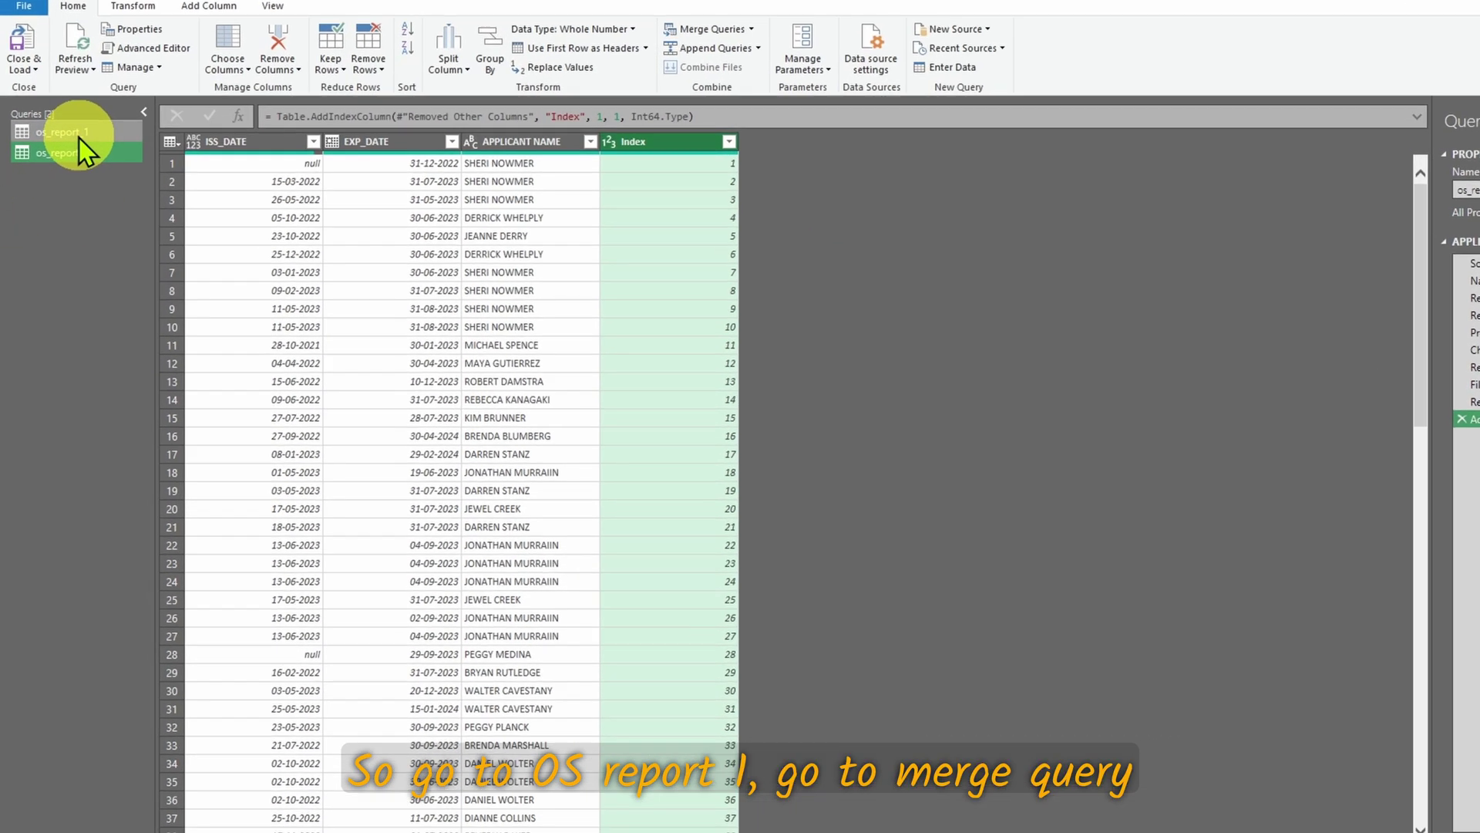
# Step: Merge os_report_1 with os_report_2 as a new query, matching their Index columns with a Left Outer join
pyautogui.click(62, 140)
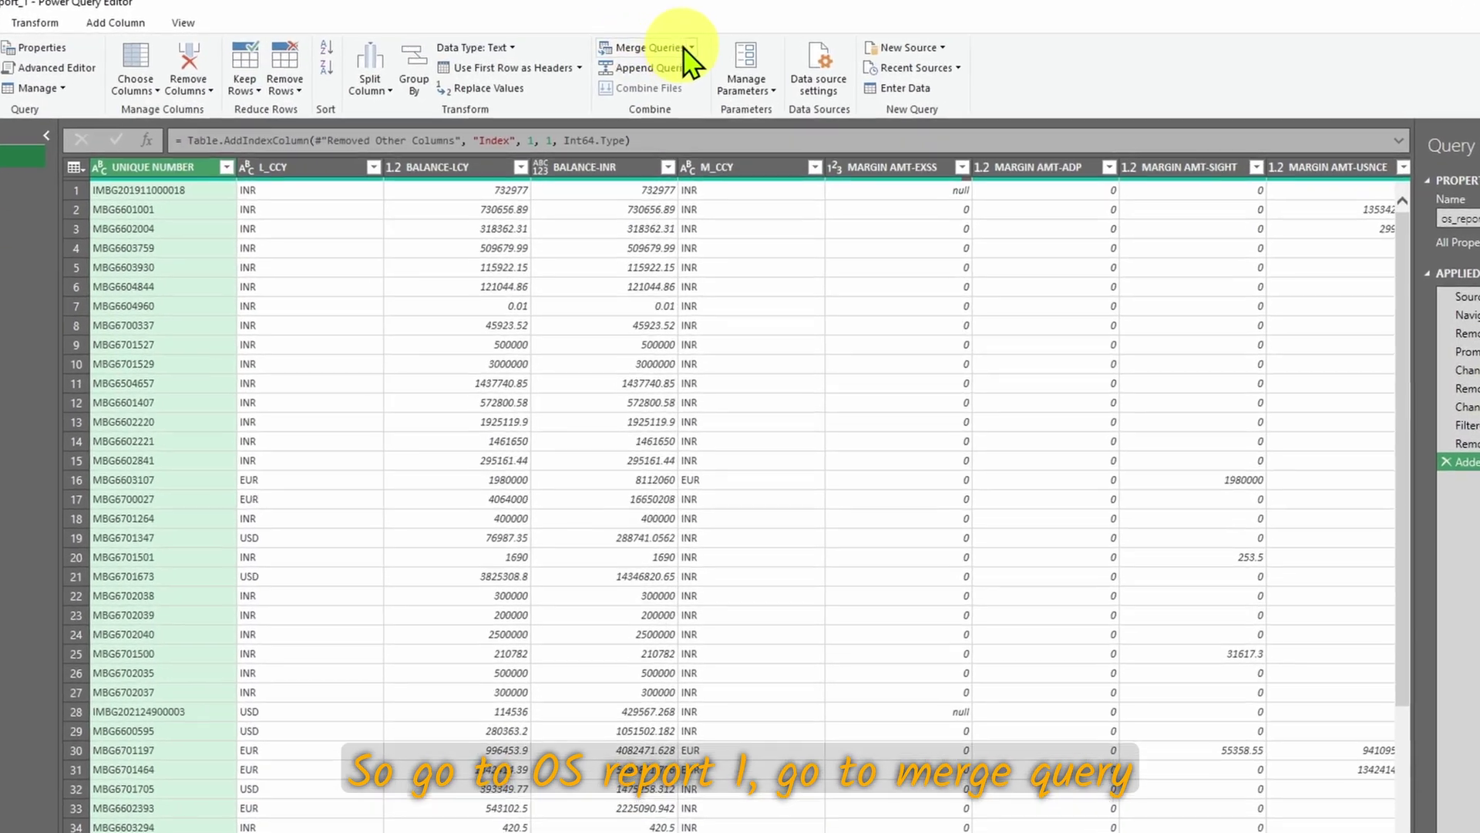
pyautogui.click(671, 48)
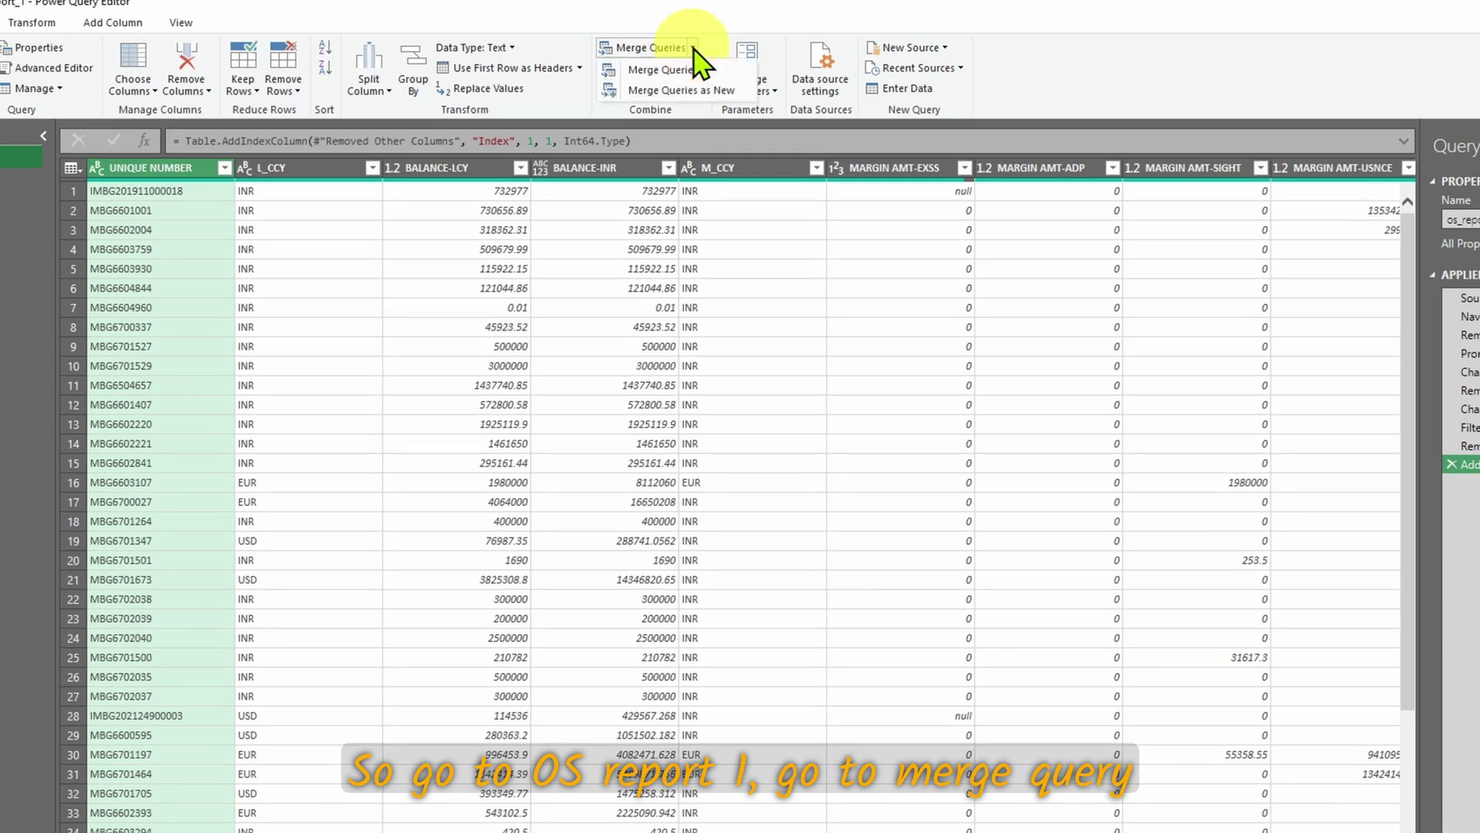
pyautogui.click(685, 84)
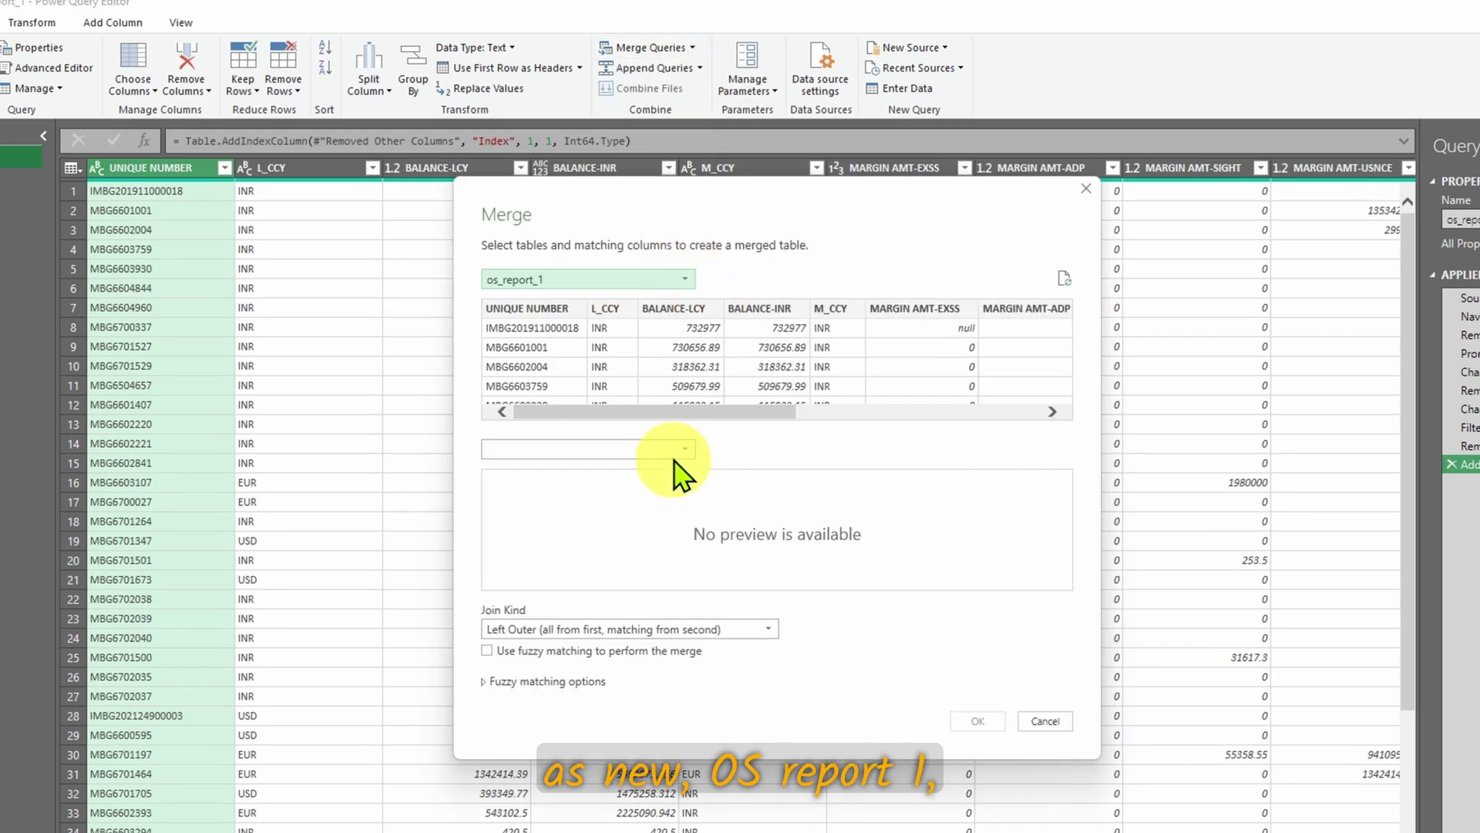
pyautogui.click(663, 449)
pyautogui.click(611, 498)
pyautogui.moveTo(763, 417); pyautogui.dragTo(1046, 397)
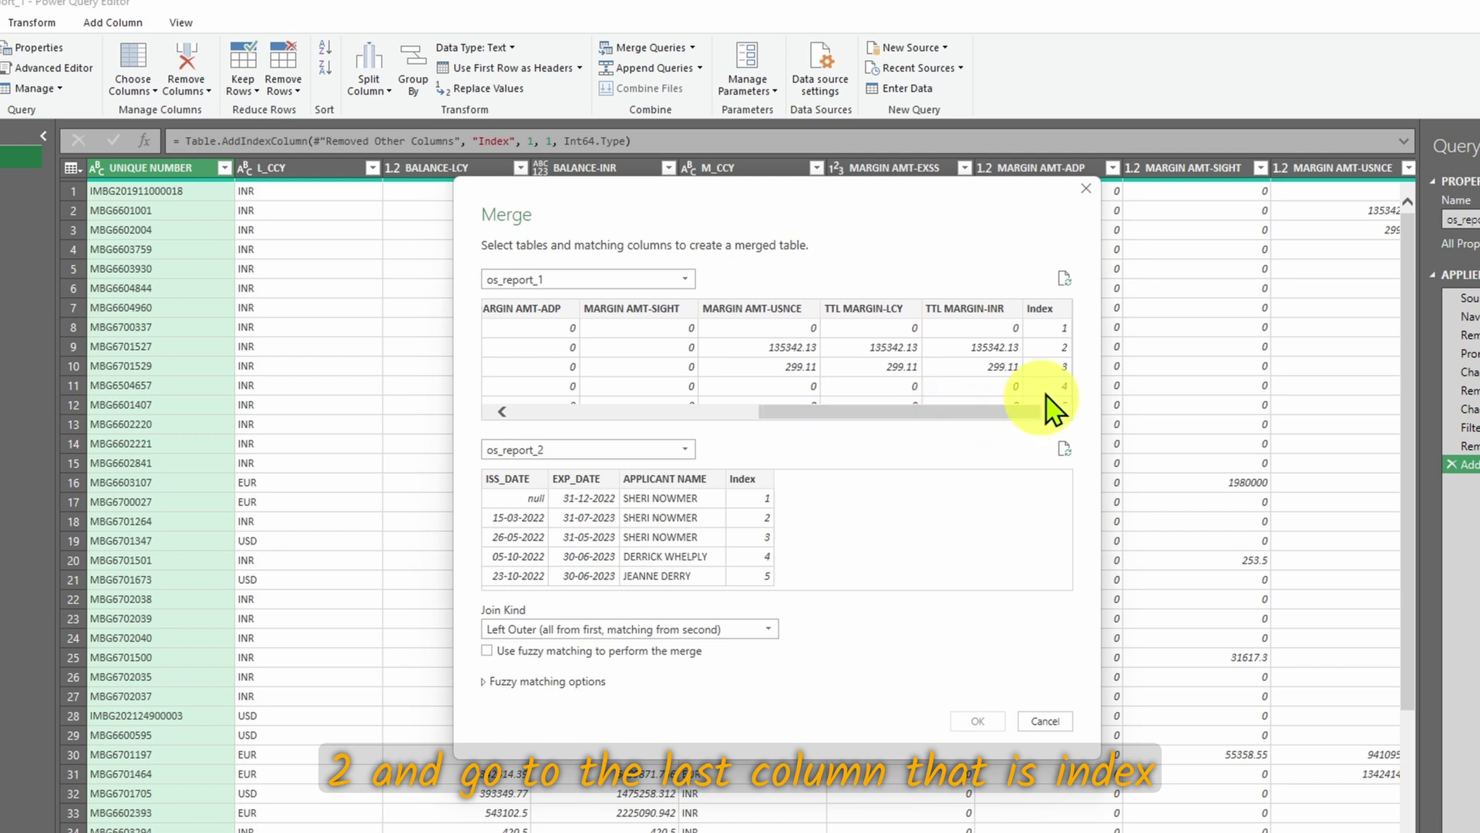
pyautogui.click(1052, 309)
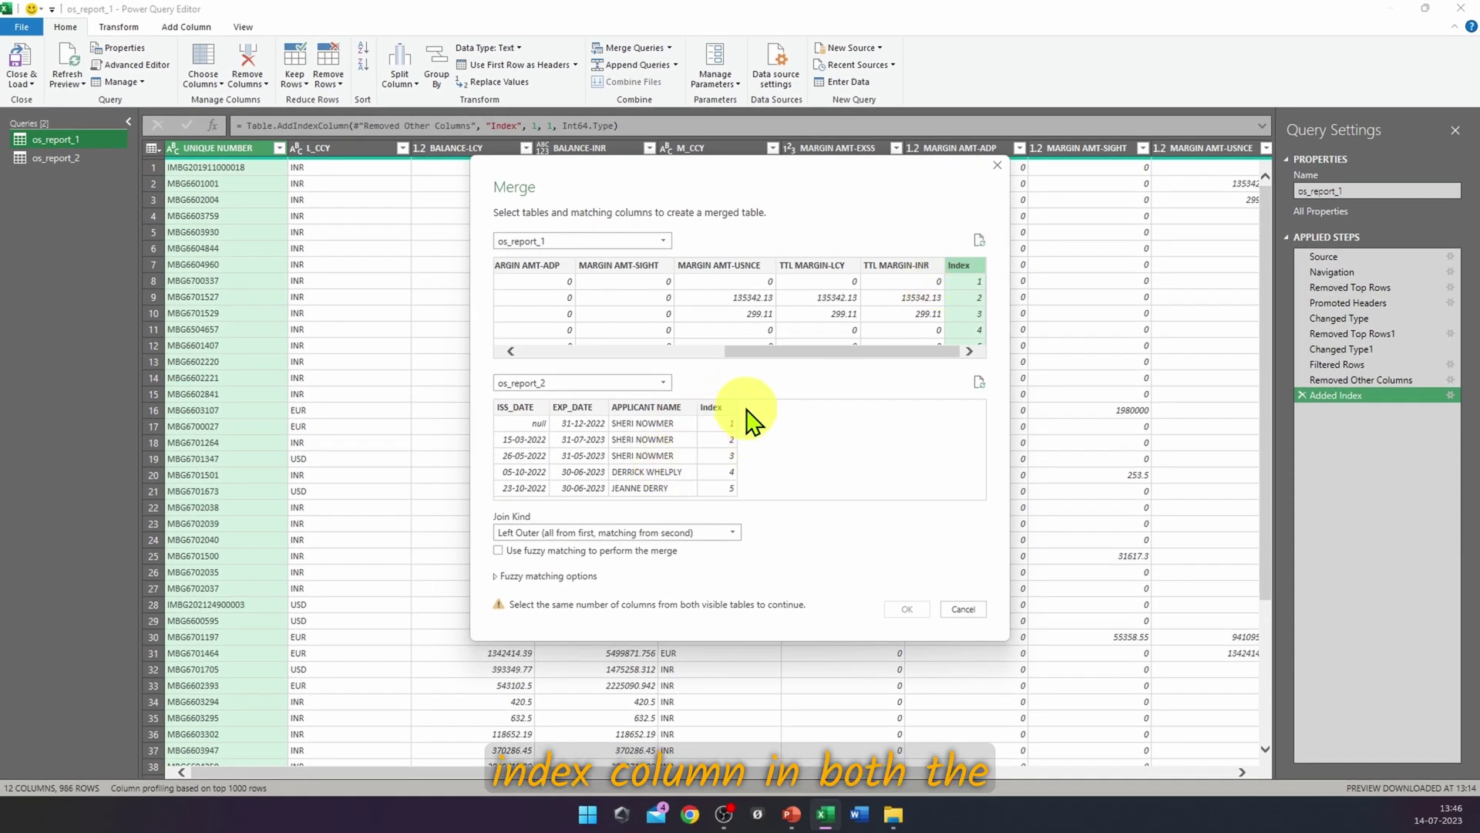
pyautogui.click(713, 407)
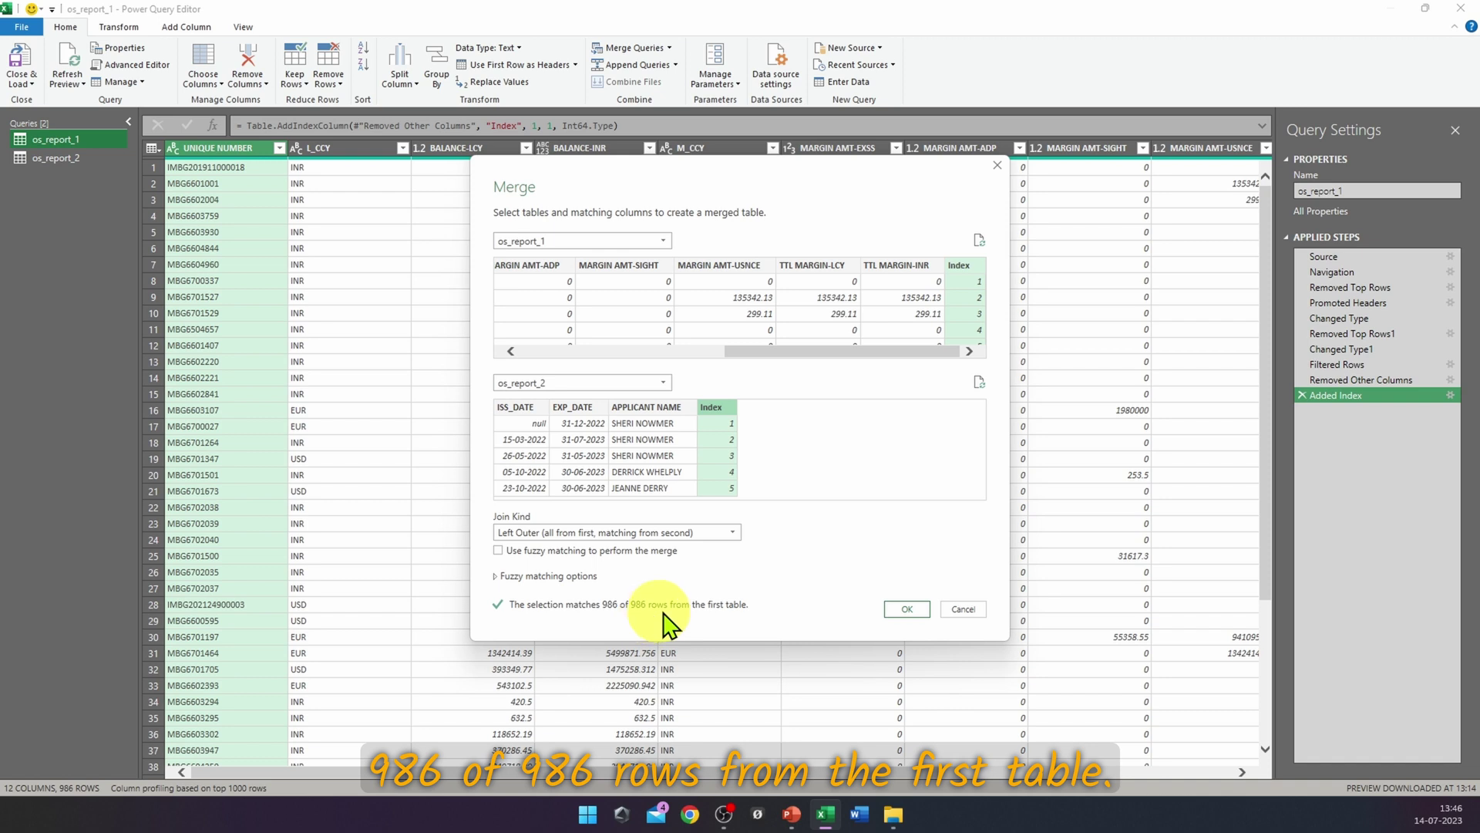
pyautogui.click(895, 608)
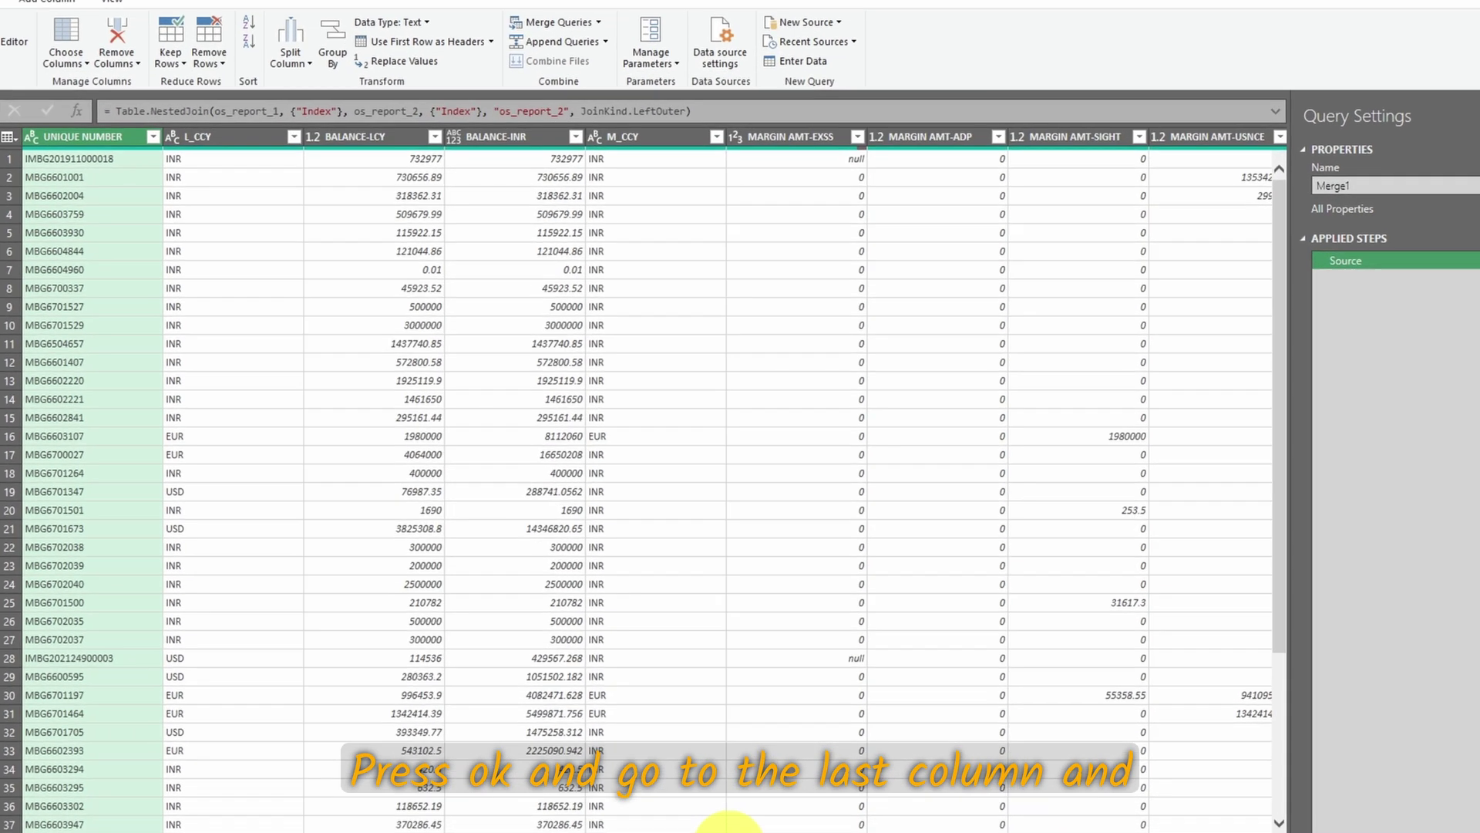
# Step: Rename the merged query as Final_Report
pyautogui.hscroll(5, 794, 752)
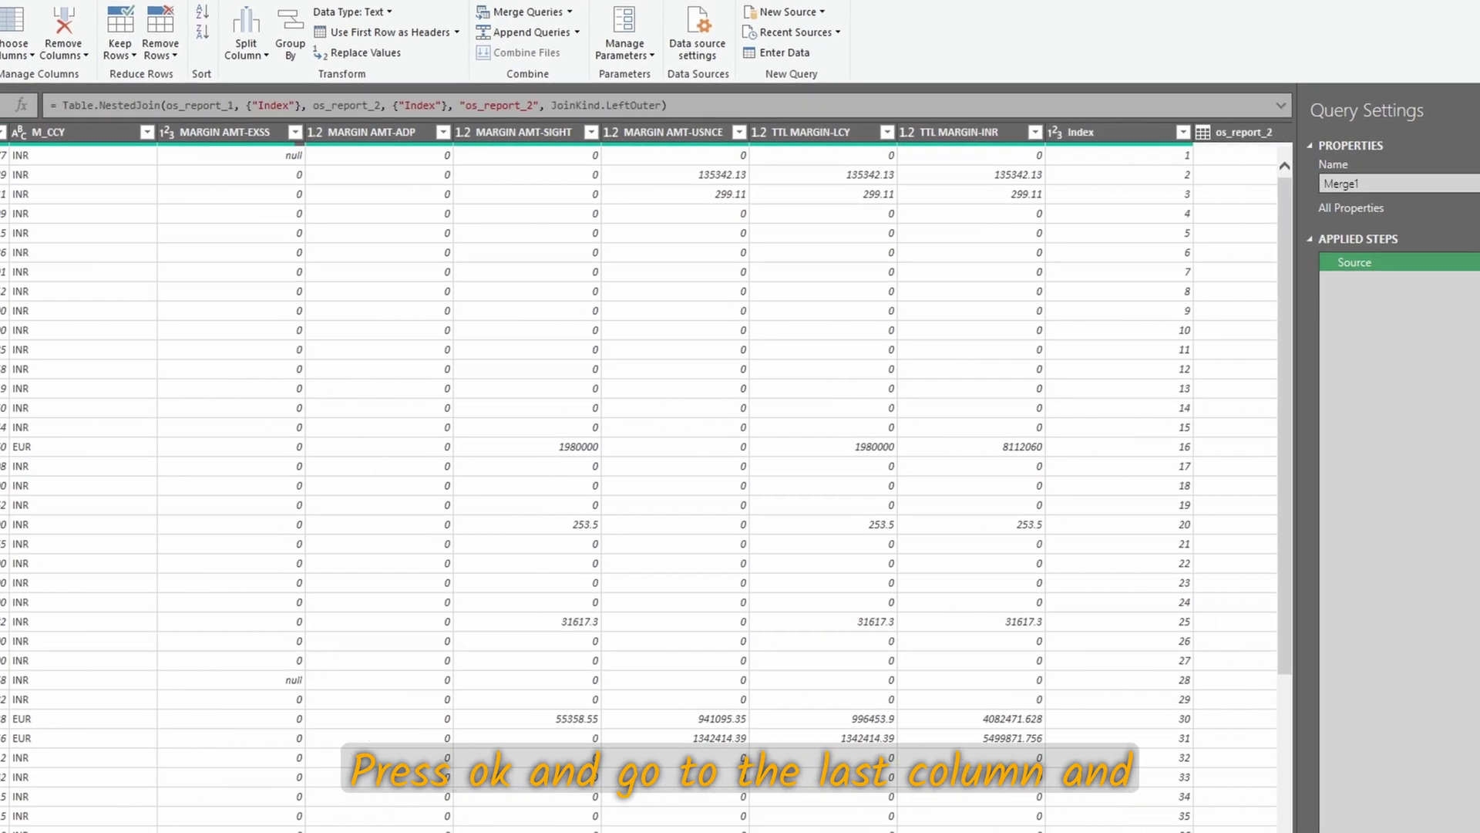
pyautogui.hscroll(1, 646, 476)
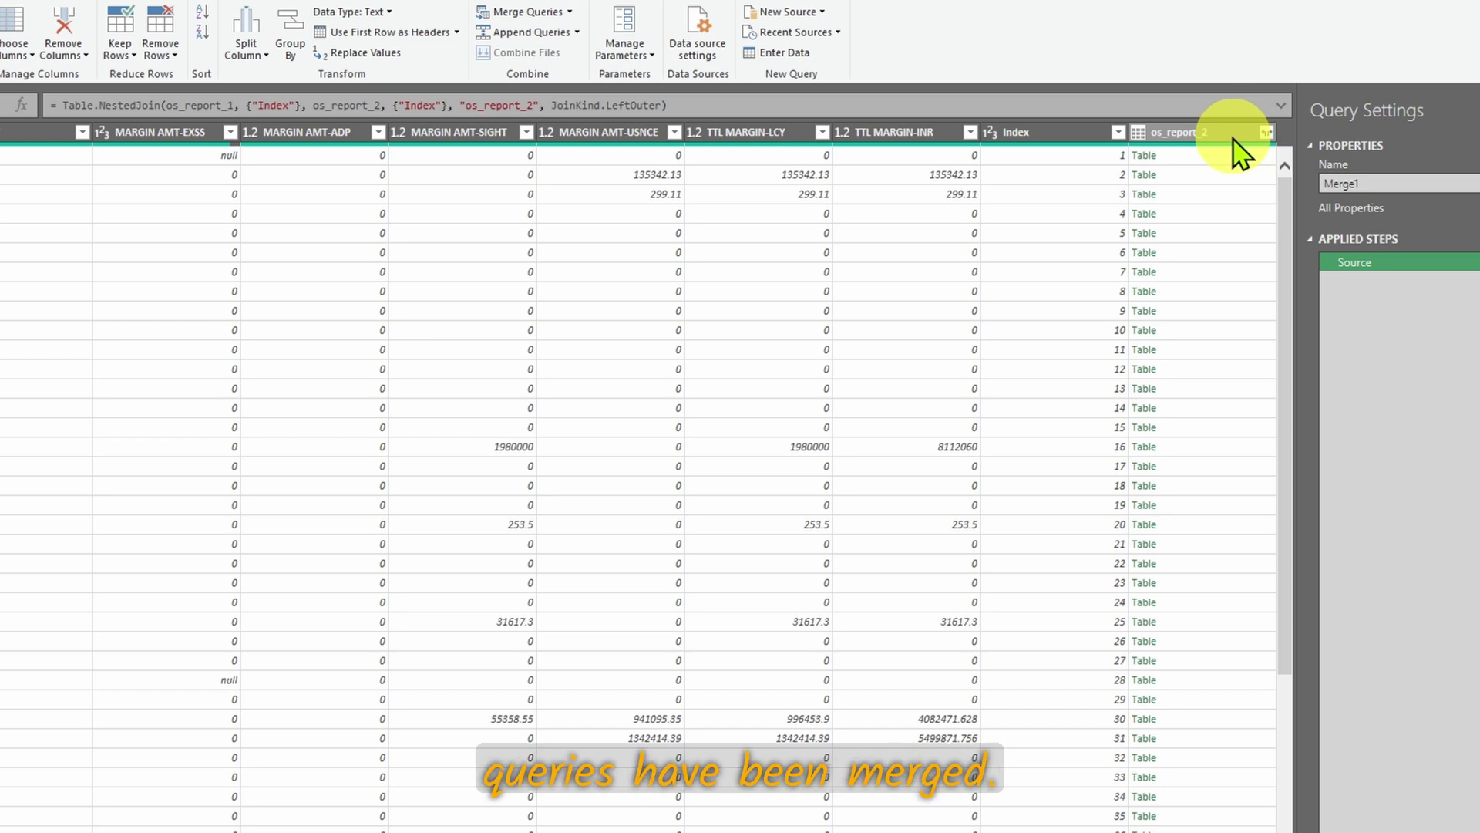
pyautogui.click(1382, 182)
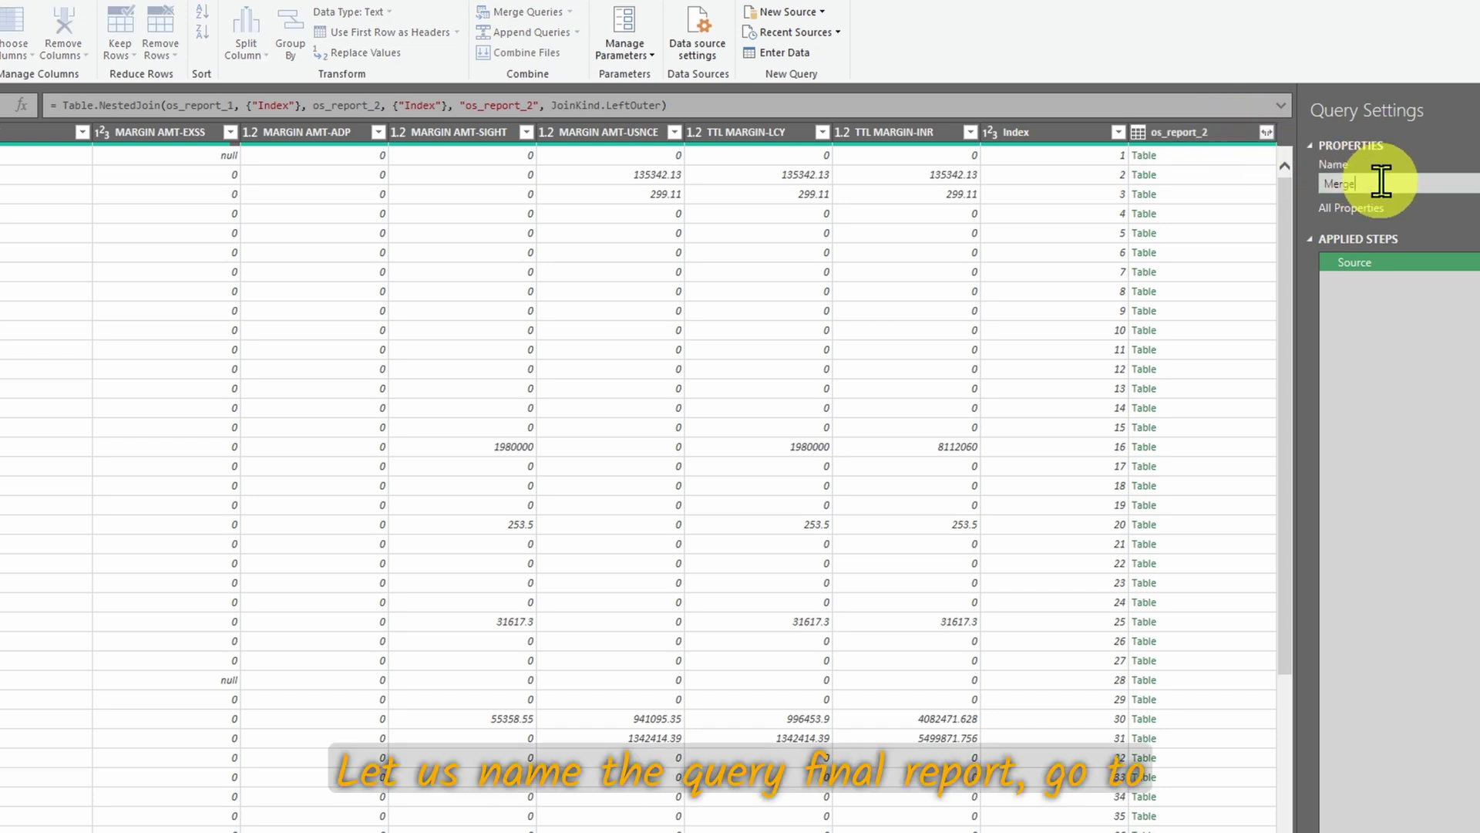
pyautogui.write('Final_Report')
pyautogui.press('Return')
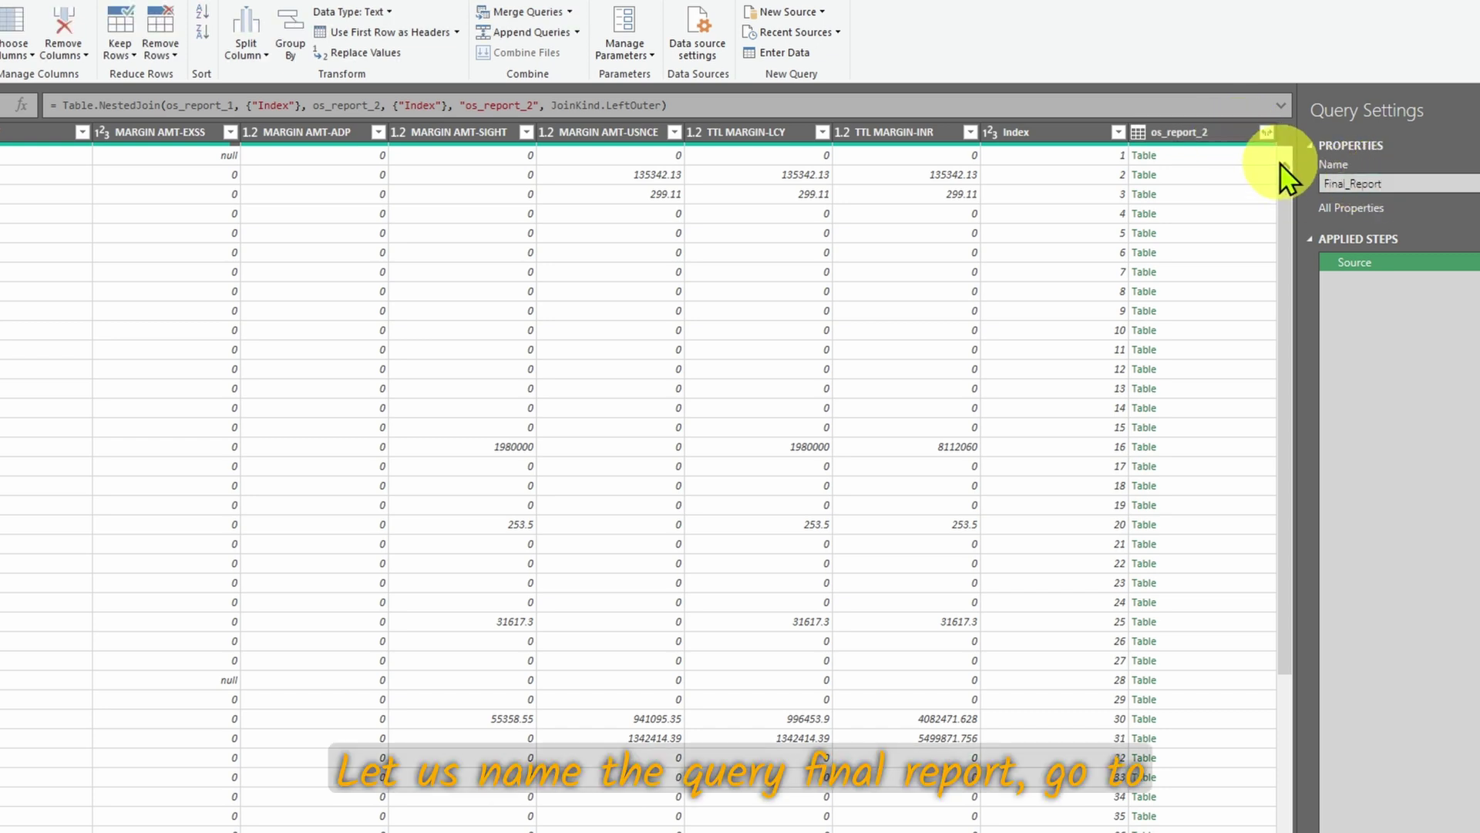
# Step: Expand the os_report_2 column to ISS_DATE, EXP_DATE and APPLICANT NAME, excluding Index and without the original column name as prefix
pyautogui.click(1272, 143)
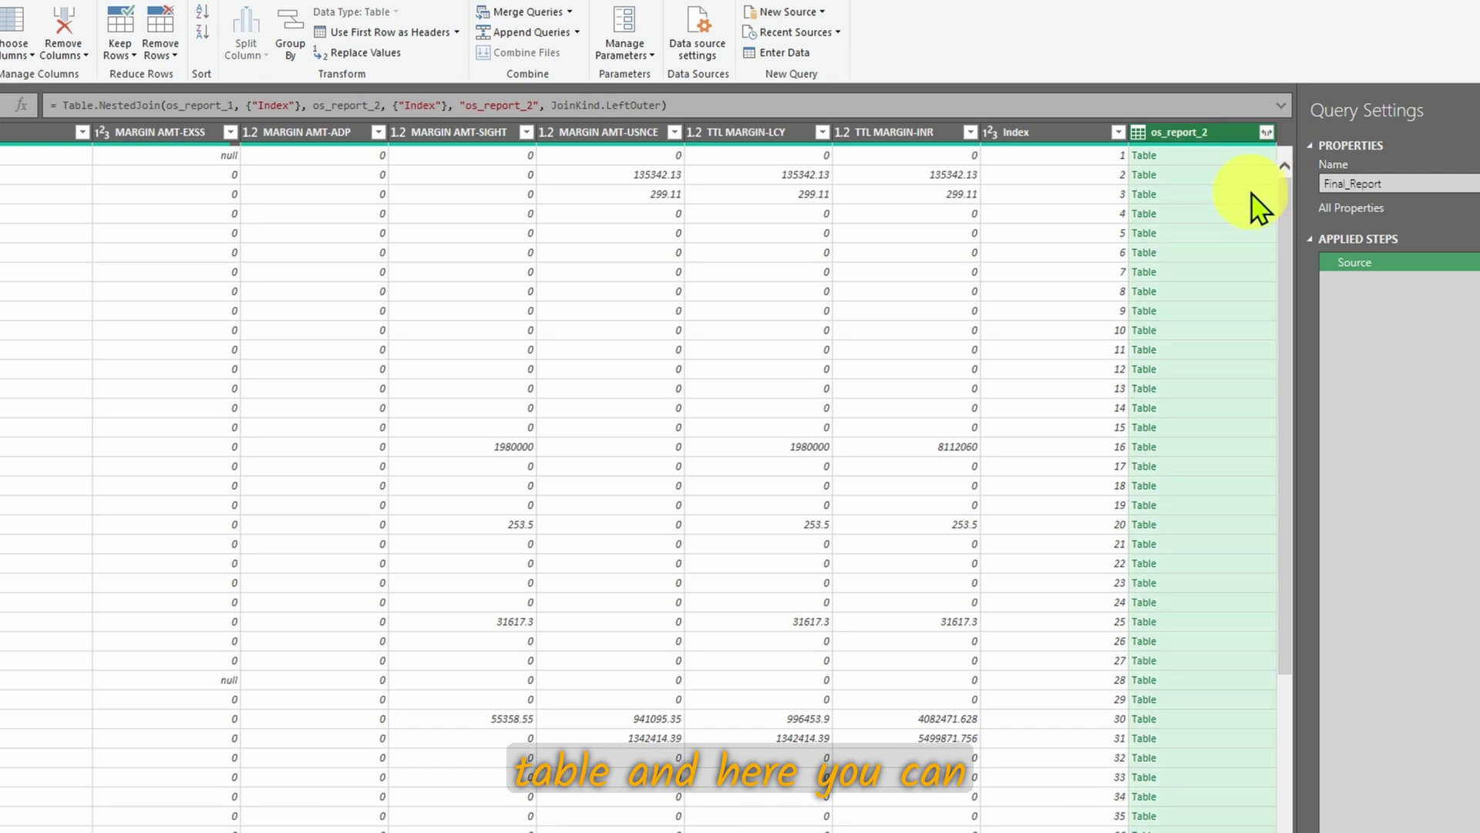
pyautogui.click(1266, 133)
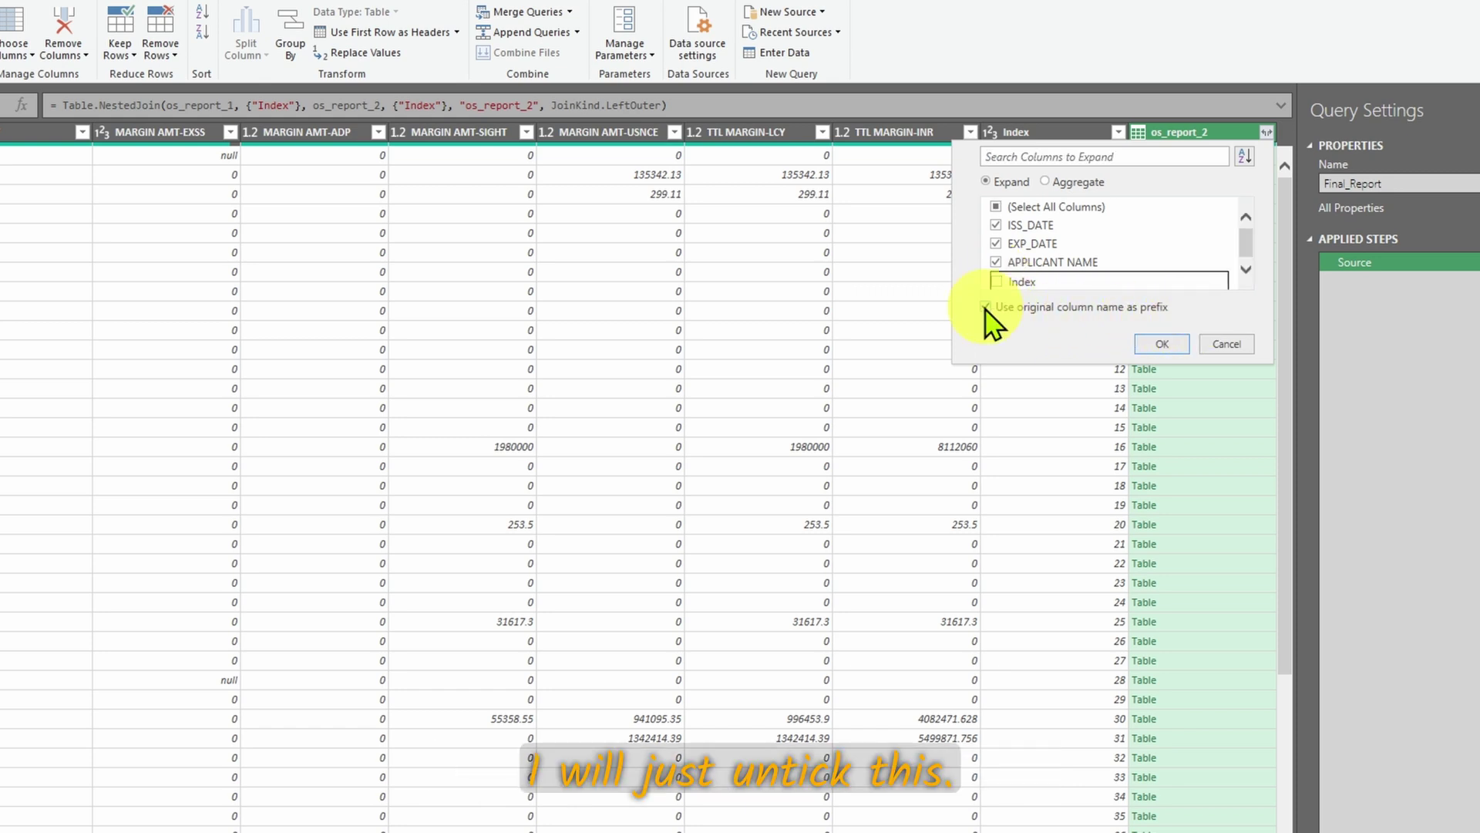
pyautogui.click(986, 307)
pyautogui.click(1162, 343)
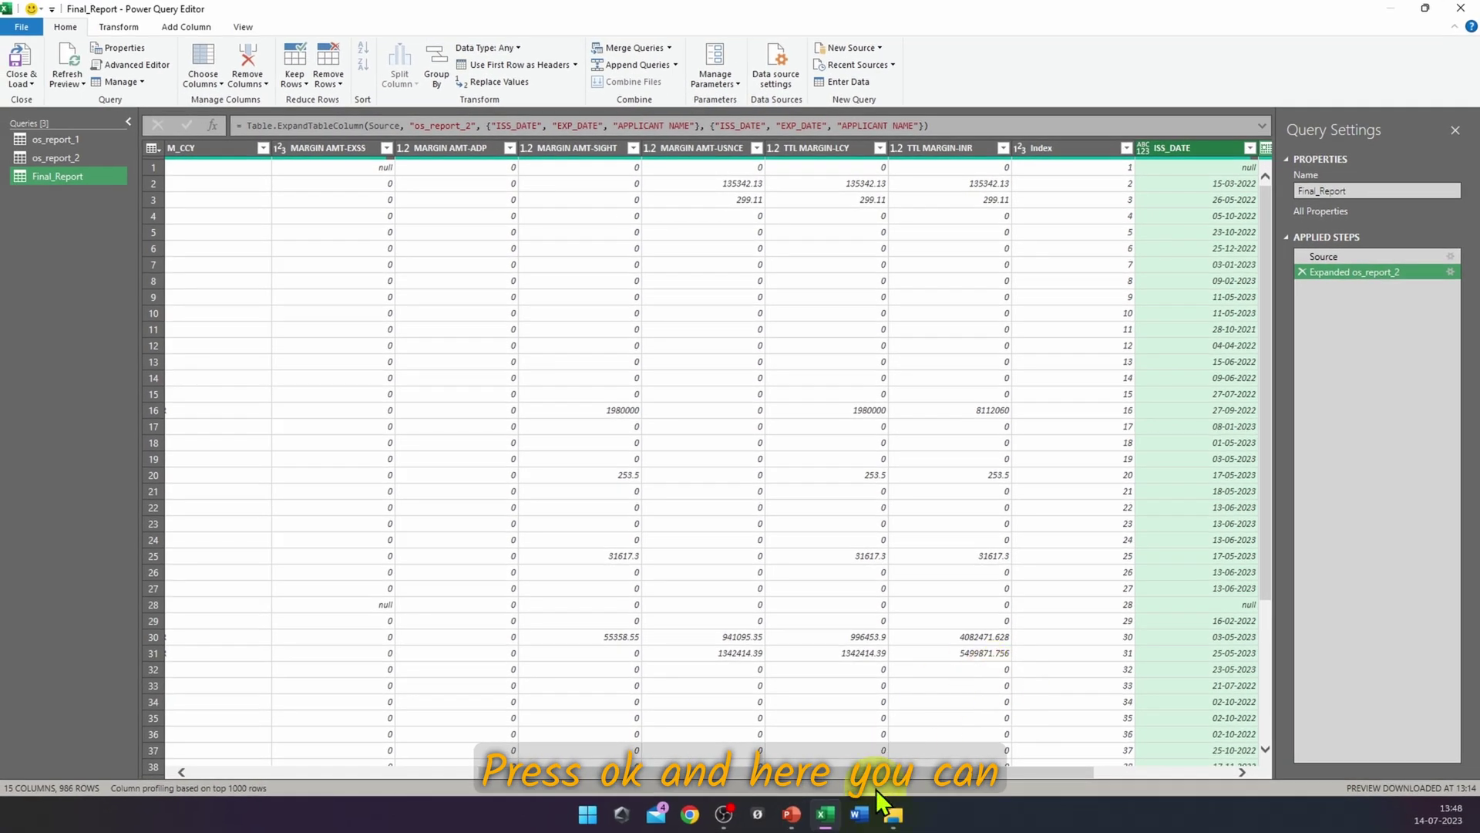
# Step: Remove the MARGIN AMT-EXSS, MARGIN AMT-ADP and Index columns from Final_Report
pyautogui.moveTo(876, 780); pyautogui.dragTo(1041, 94)
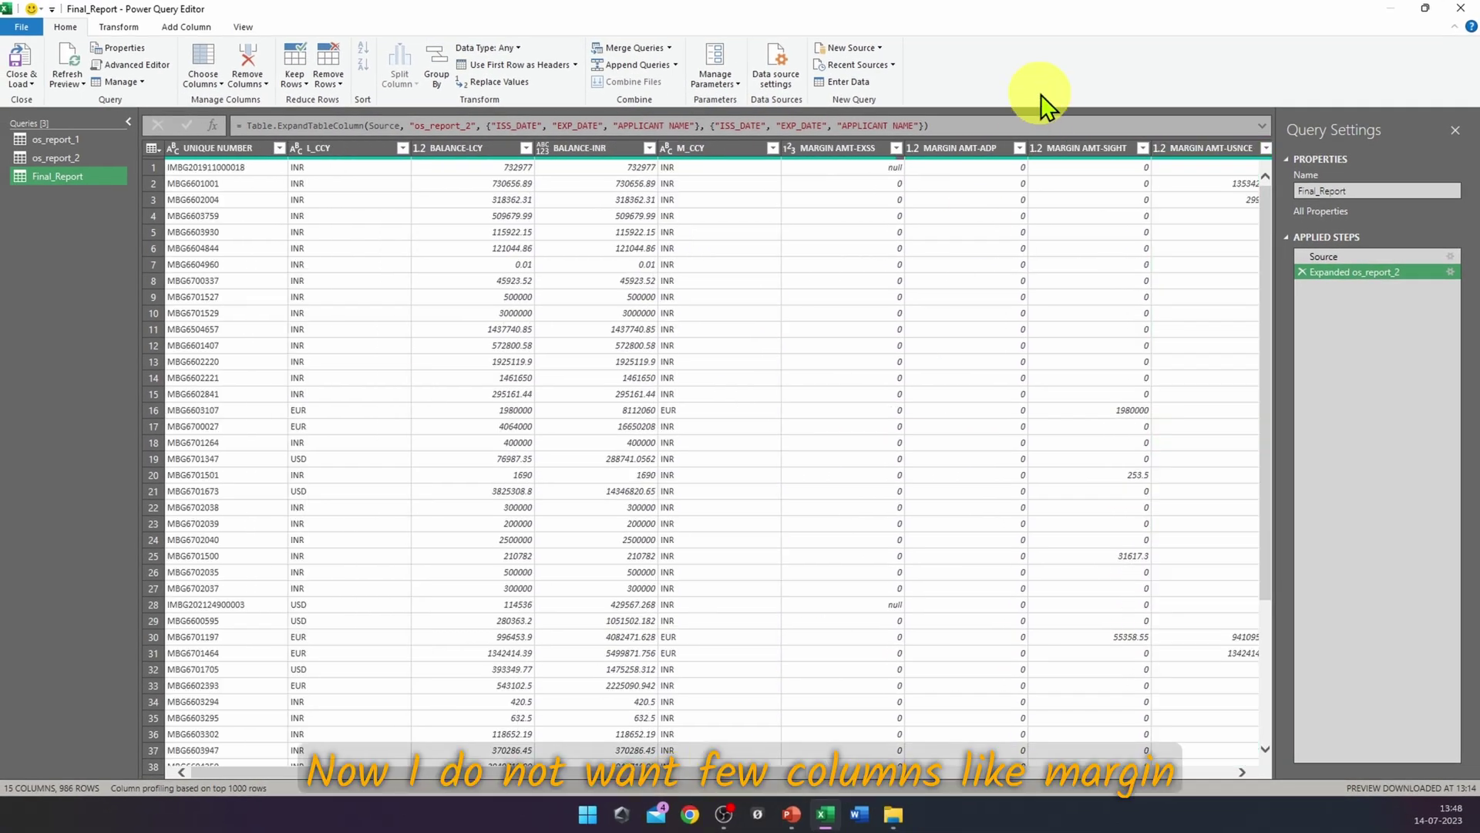
pyautogui.click(838, 149)
pyautogui.keyDown('ctrl'); pyautogui.click(956, 150); pyautogui.keyUp('ctrl')
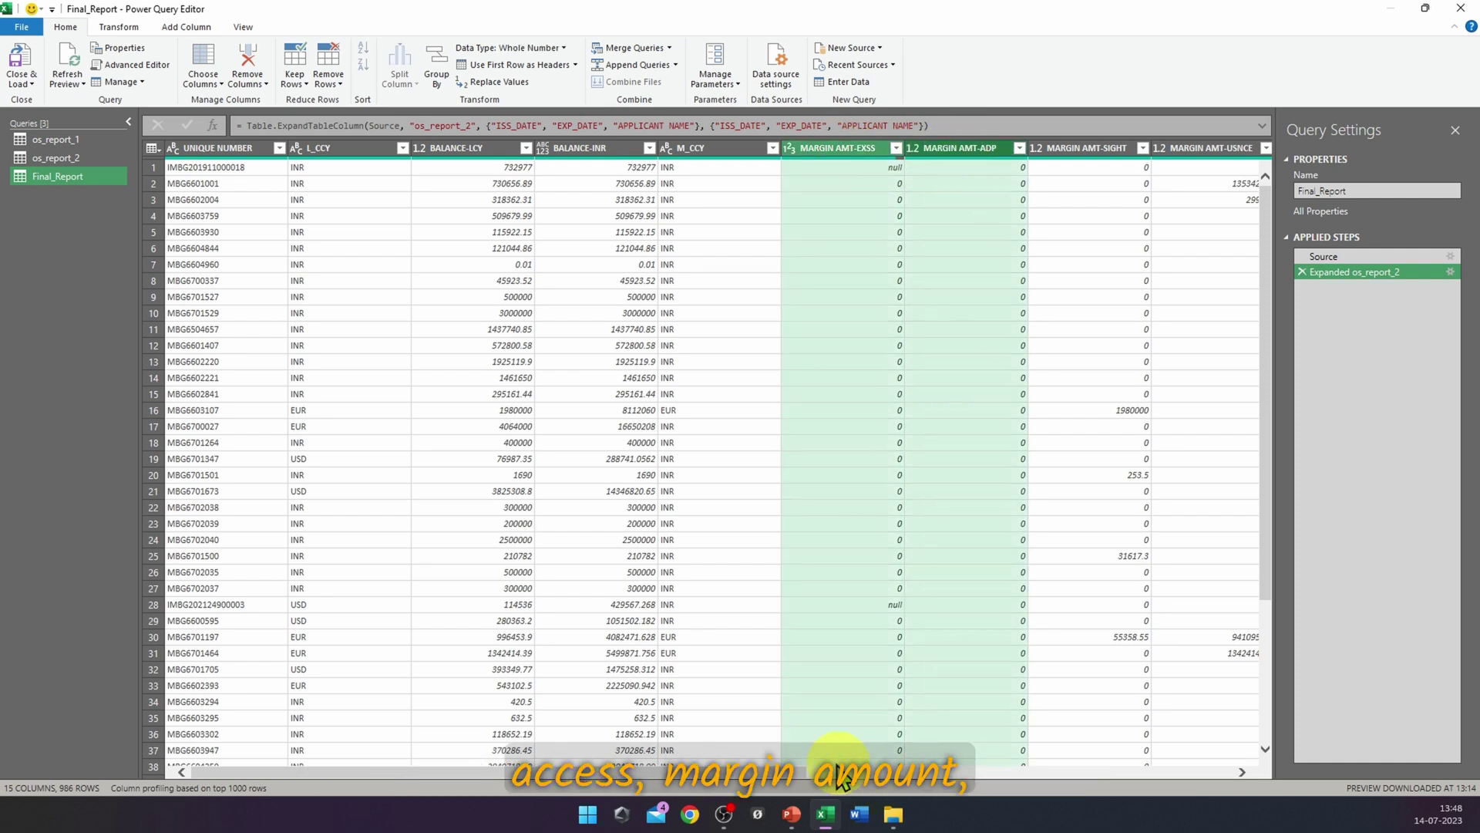
pyautogui.moveTo(732, 771); pyautogui.dragTo(1051, 816)
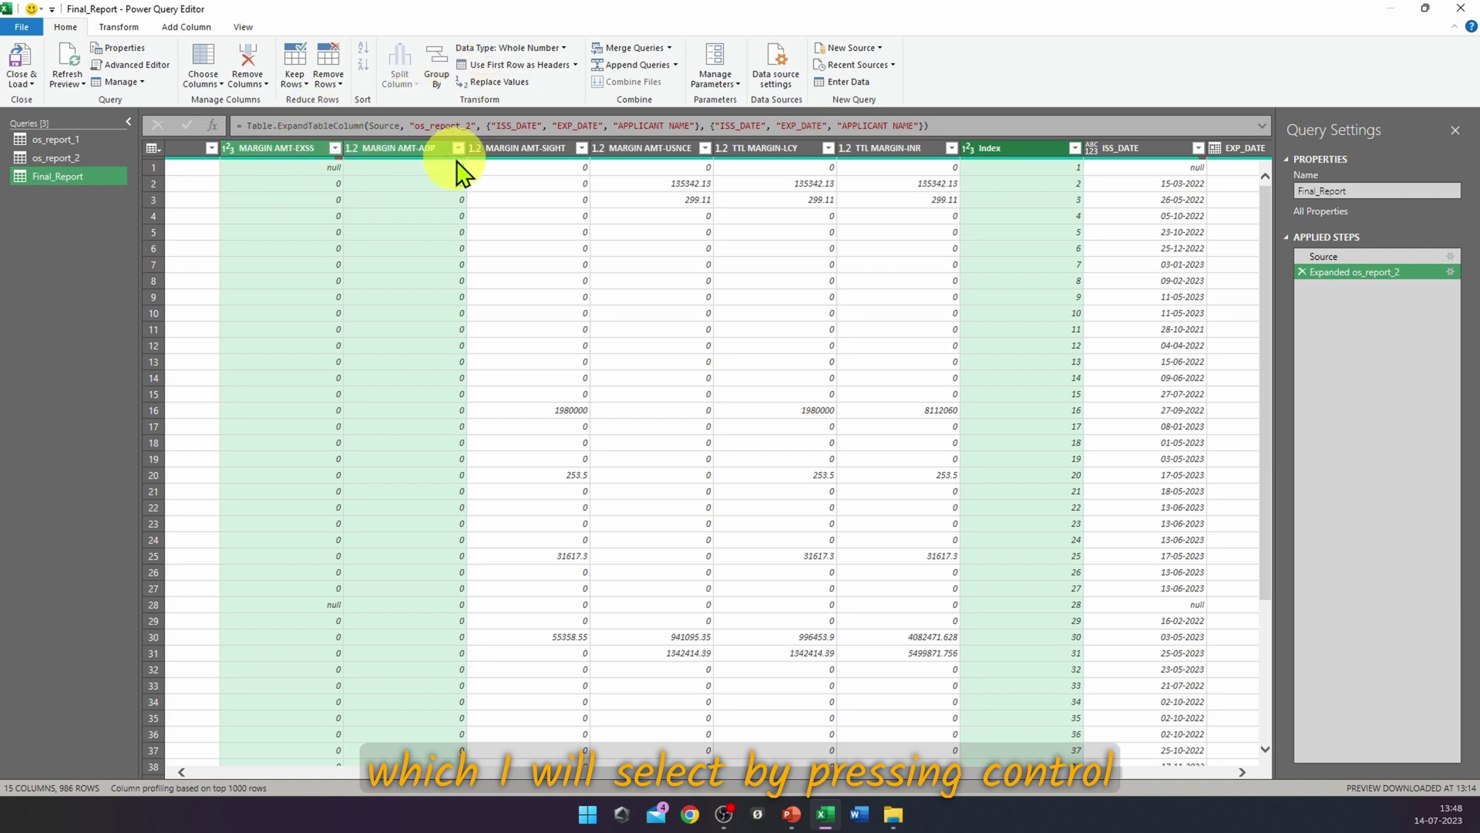
pyautogui.press('Delete')
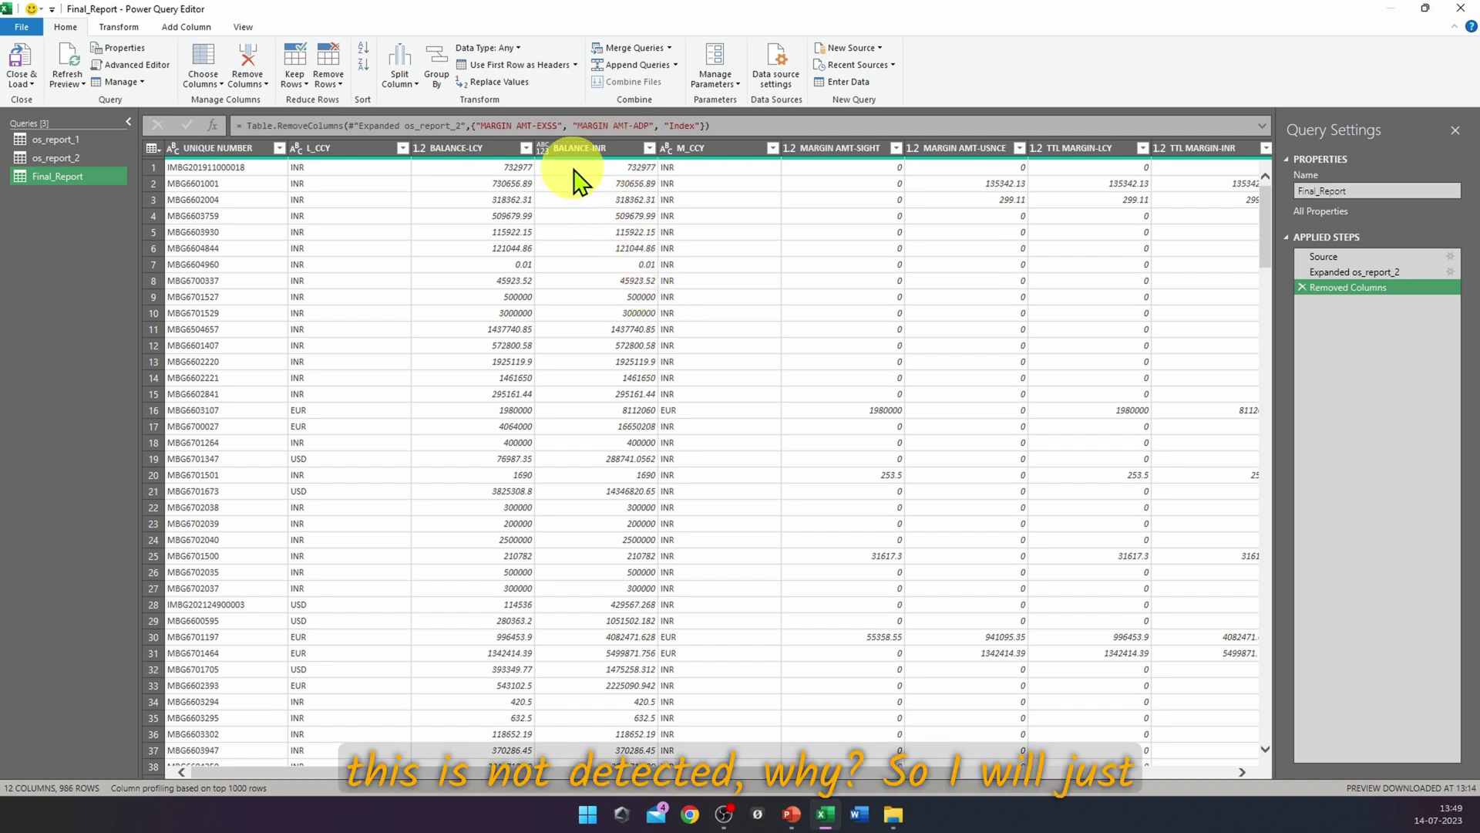
# Step: Set the data type of the BALANCE-INR and MARGIN AMT-SIGHT columns to Currency
pyautogui.click(543, 148)
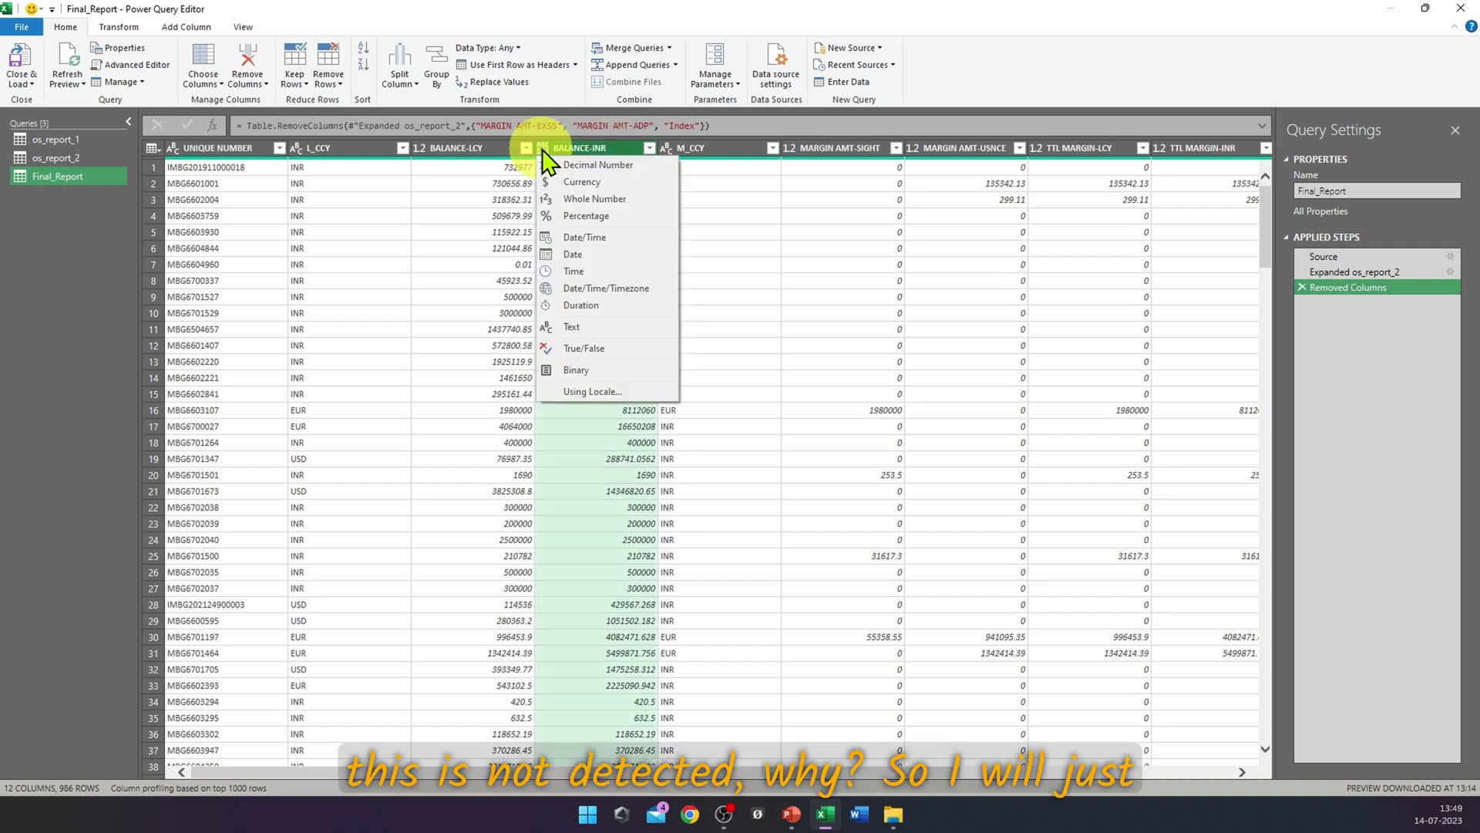
pyautogui.click(584, 182)
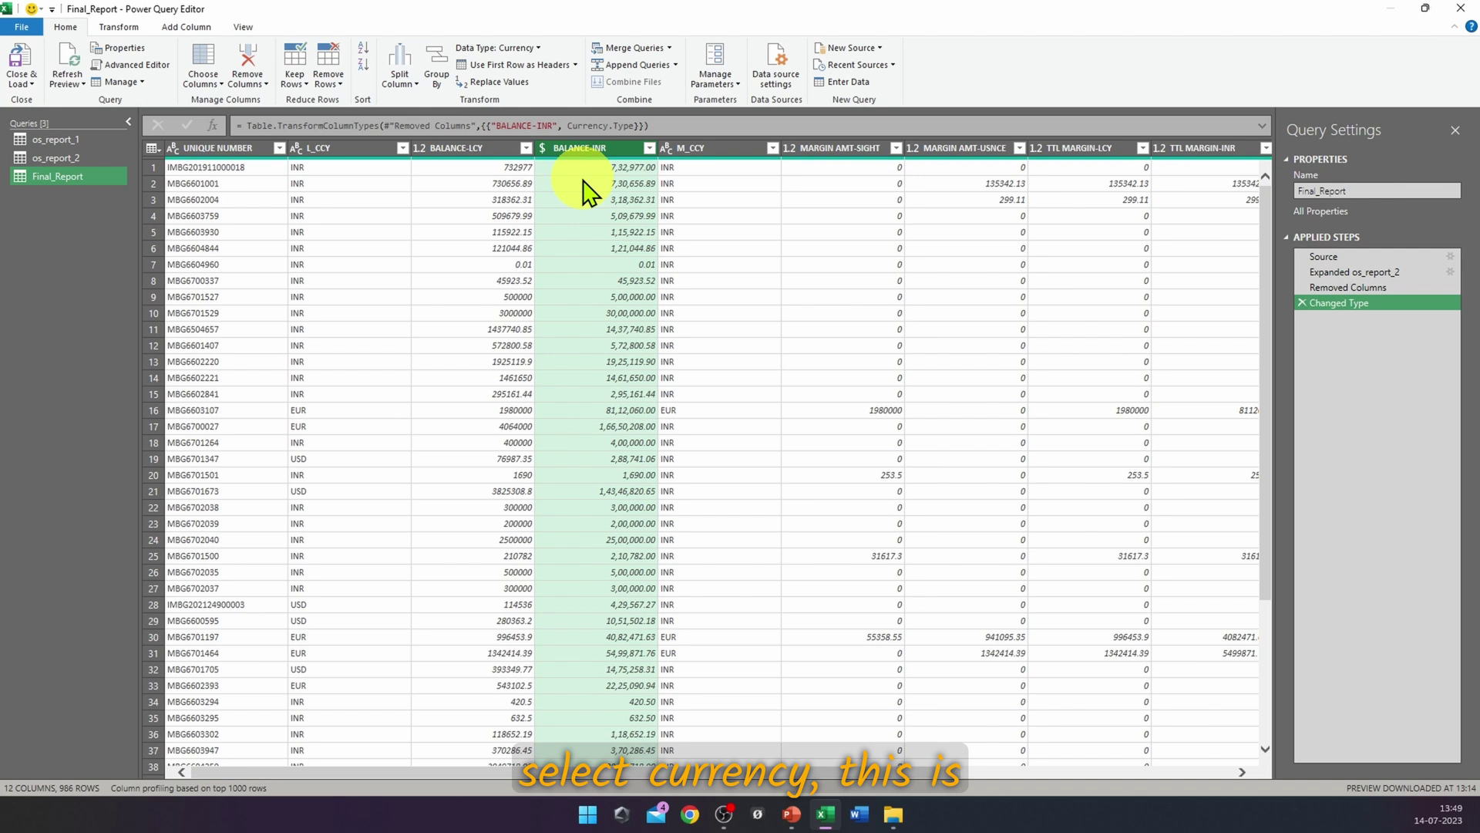
pyautogui.click(790, 148)
pyautogui.click(840, 185)
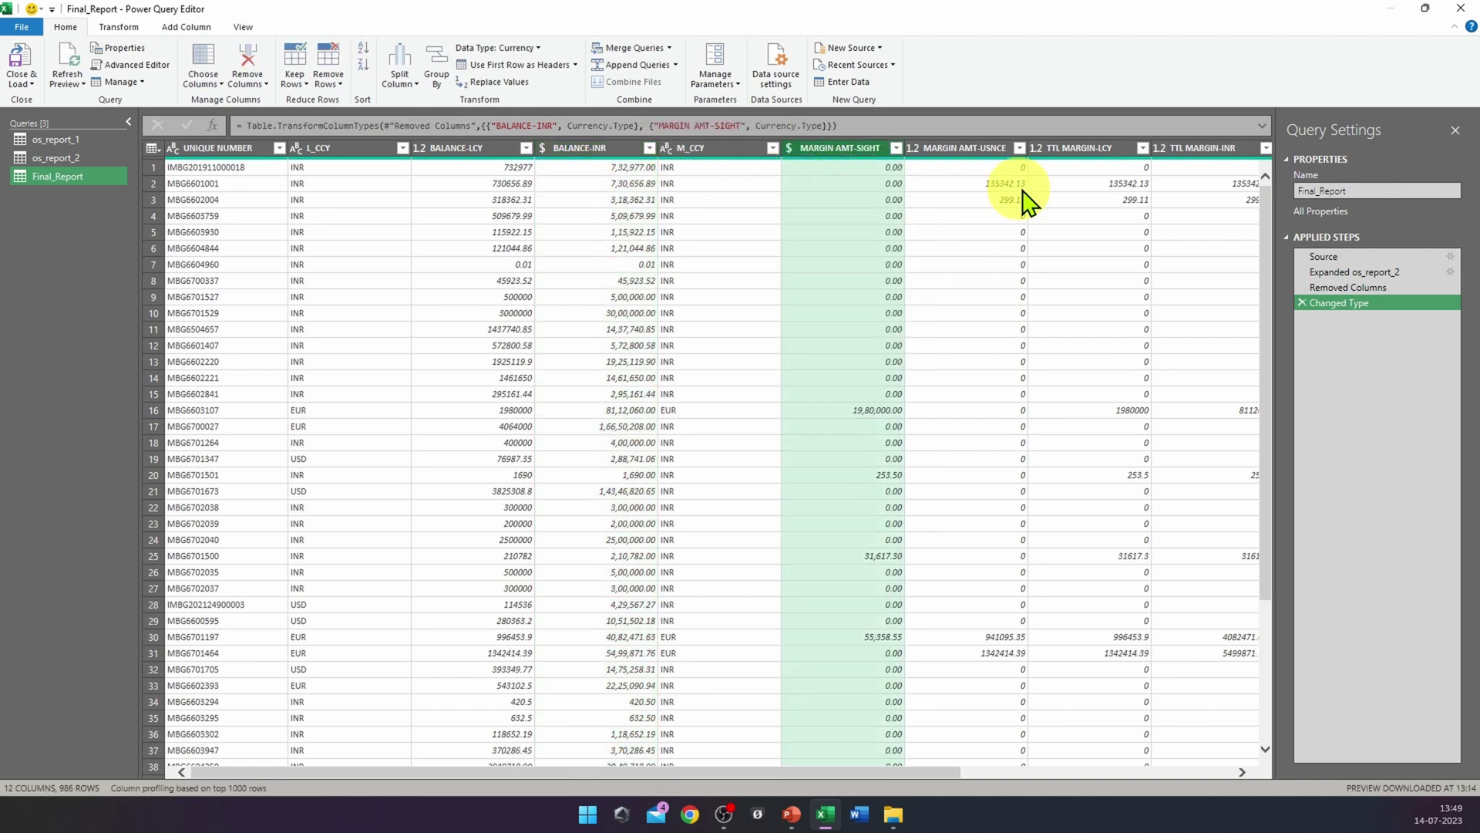
# Step: Set MARGIN AMT-USNCE, TTL MARGIN-LCY and TTL MARGIN-INR to the Currency type and ISS_DATE to the Date type
pyautogui.click(912, 148)
pyautogui.click(952, 181)
pyautogui.click(1036, 148)
pyautogui.click(1051, 182)
pyautogui.hscroll(3, 1001, 771)
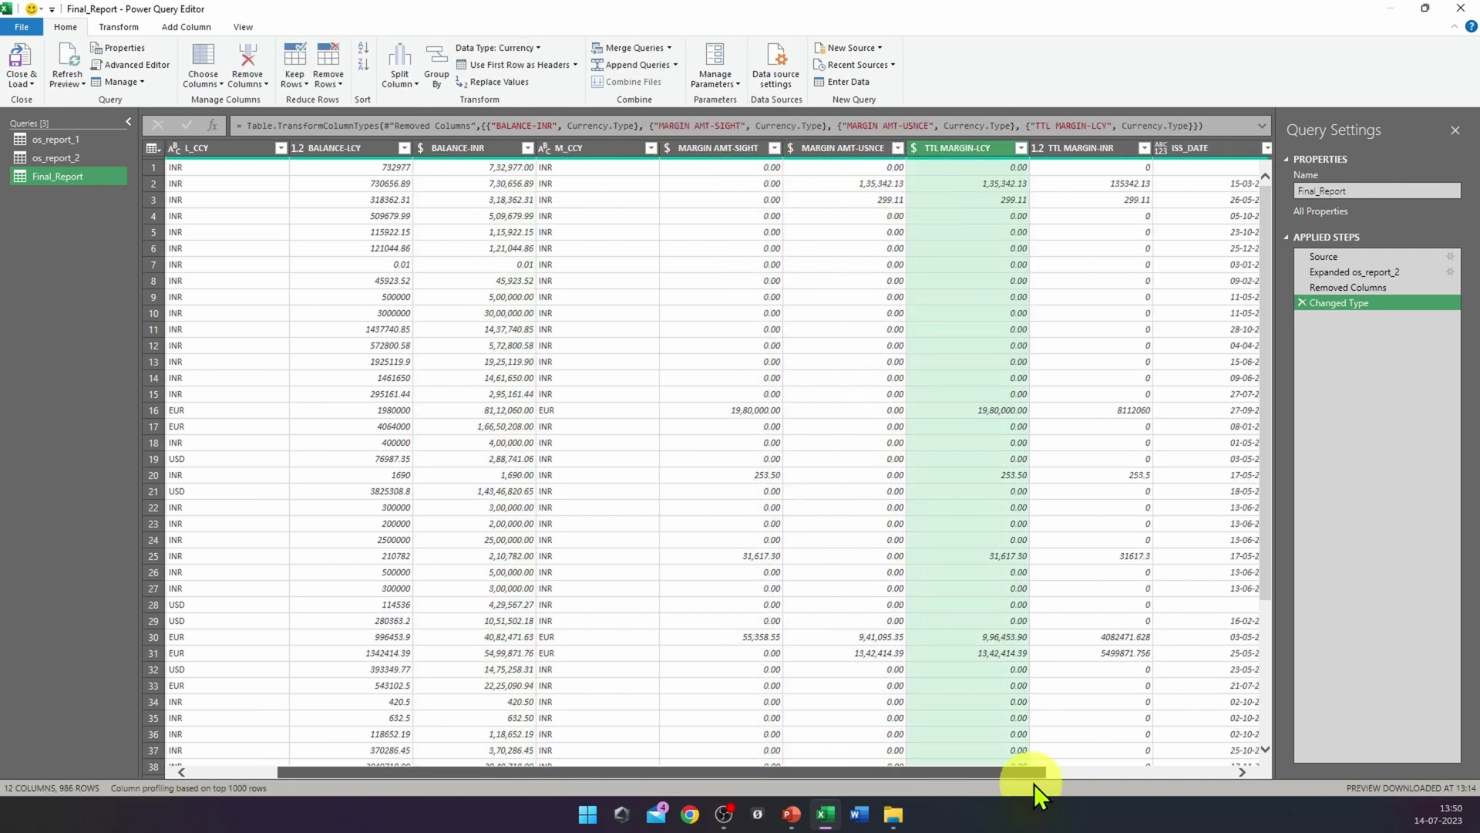
pyautogui.click(773, 148)
pyautogui.click(794, 183)
pyautogui.click(896, 148)
pyautogui.click(773, 148)
pyautogui.click(794, 183)
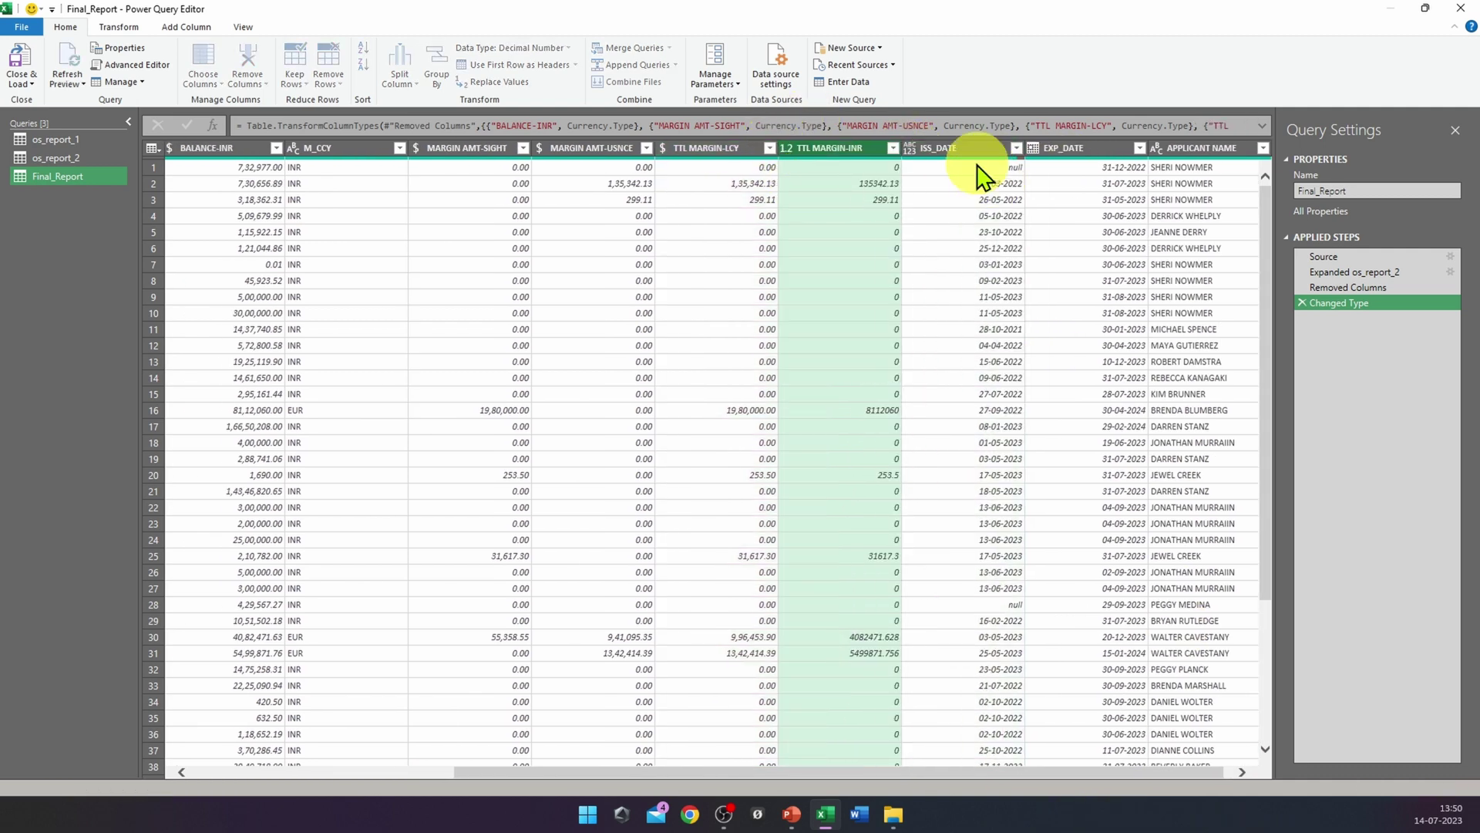
pyautogui.click(910, 148)
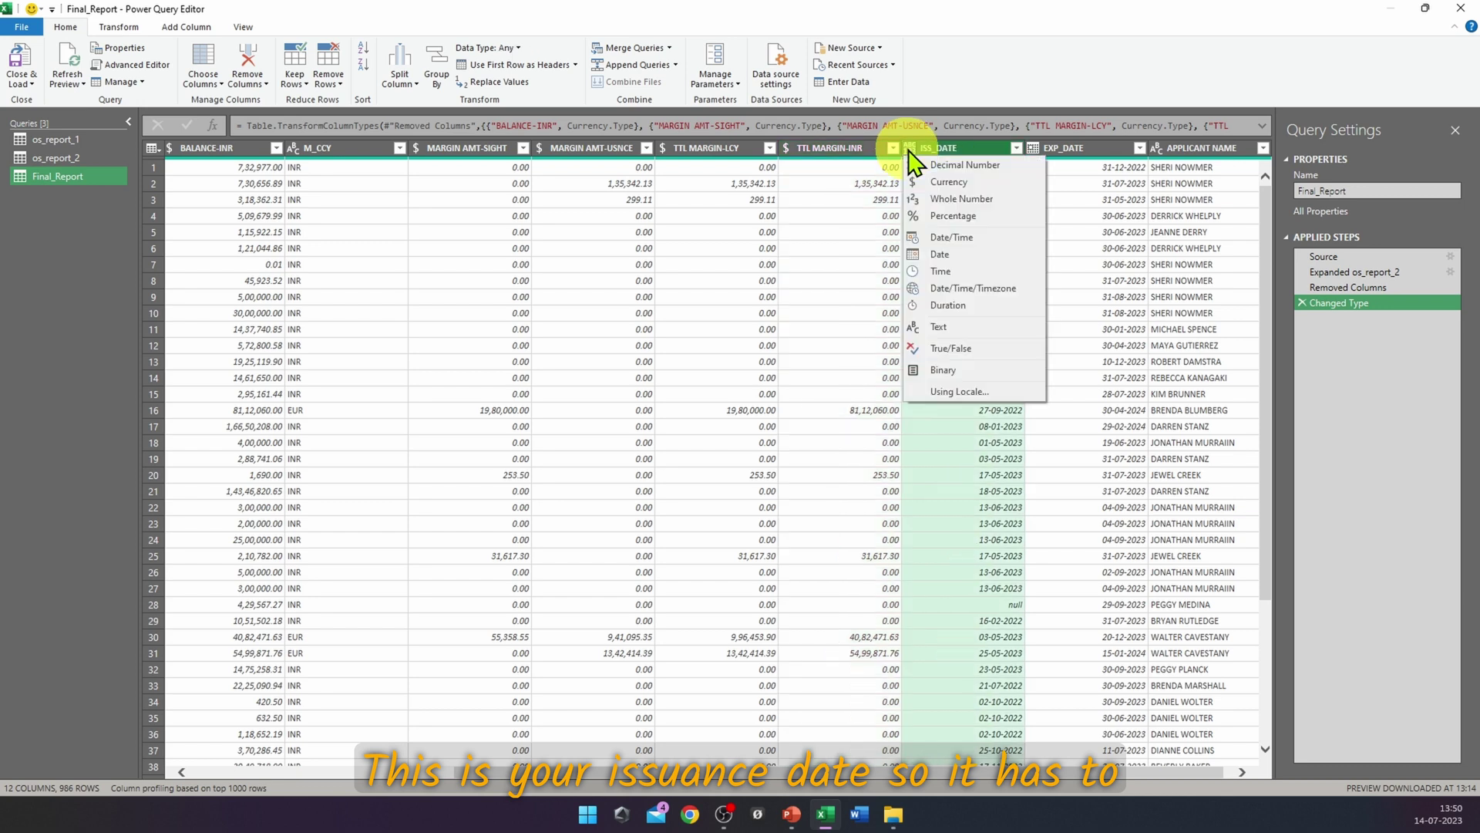
pyautogui.click(925, 248)
# Step: Move the APPLICANT NAME column to the beginning of Final_Report
pyautogui.moveTo(621, 780); pyautogui.dragTo(1014, 777)
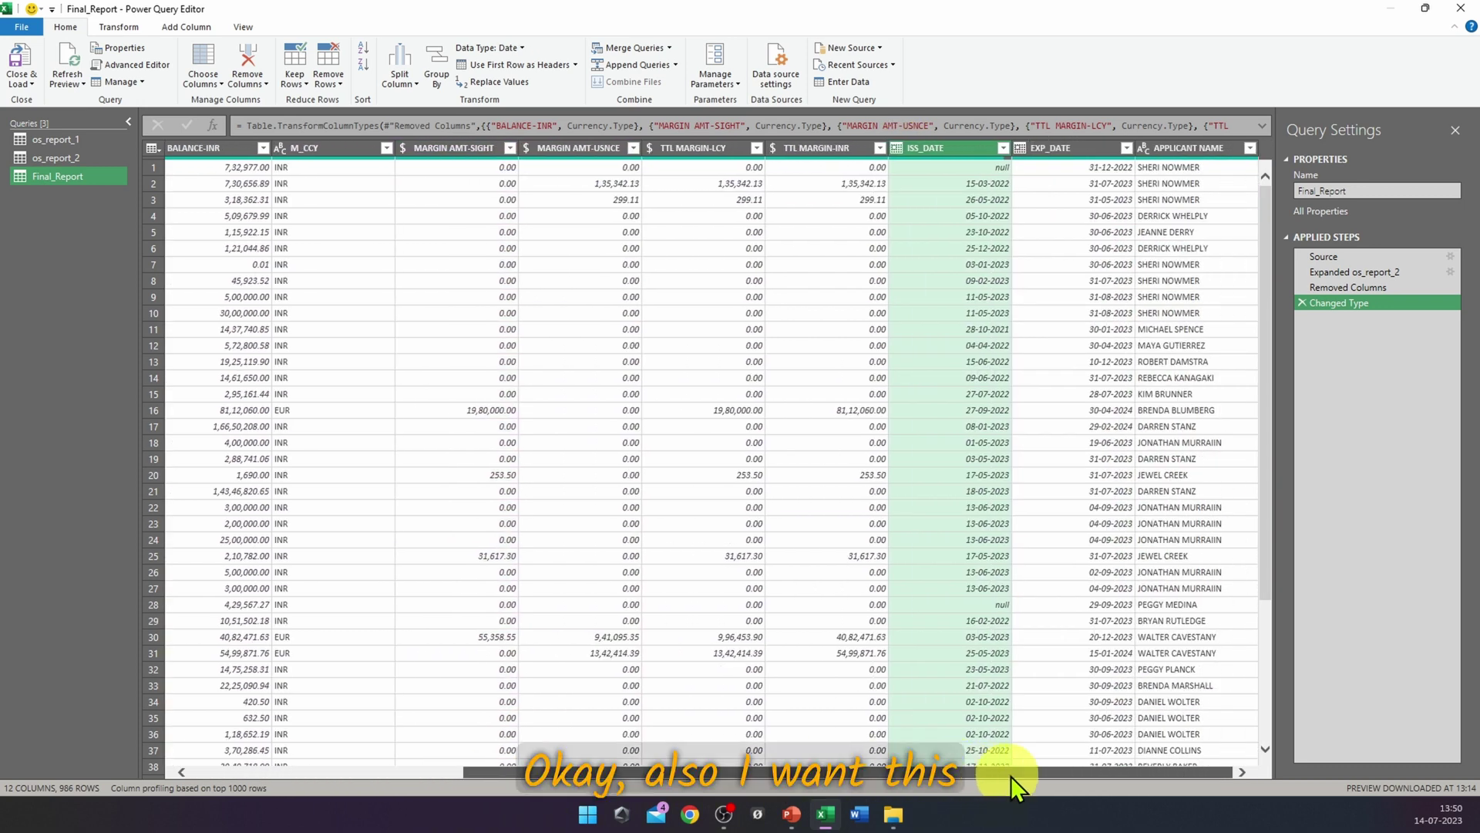
pyautogui.click(1208, 148)
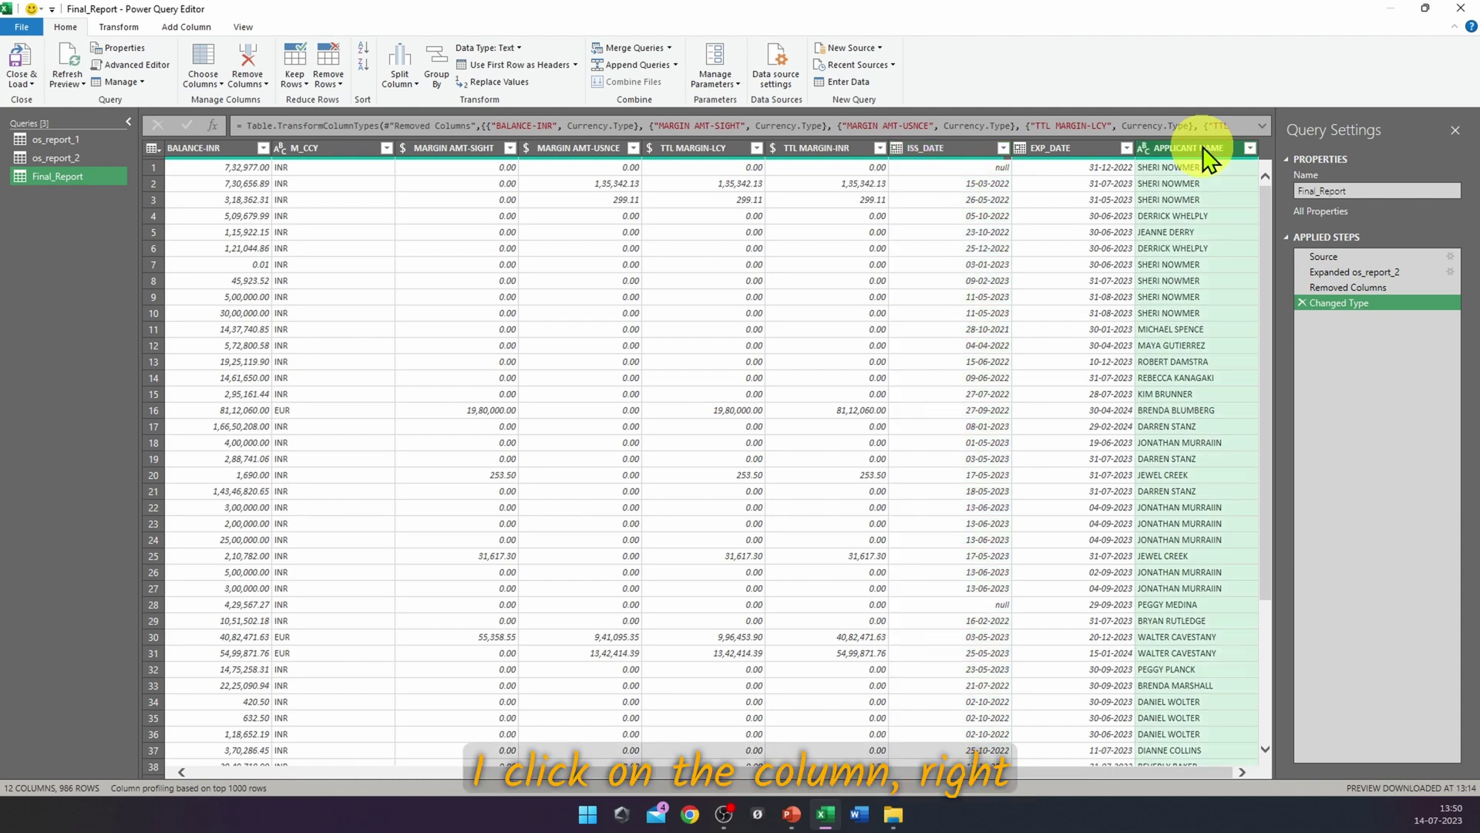
pyautogui.rightClick(1212, 158)
pyautogui.moveTo(1289, 513)
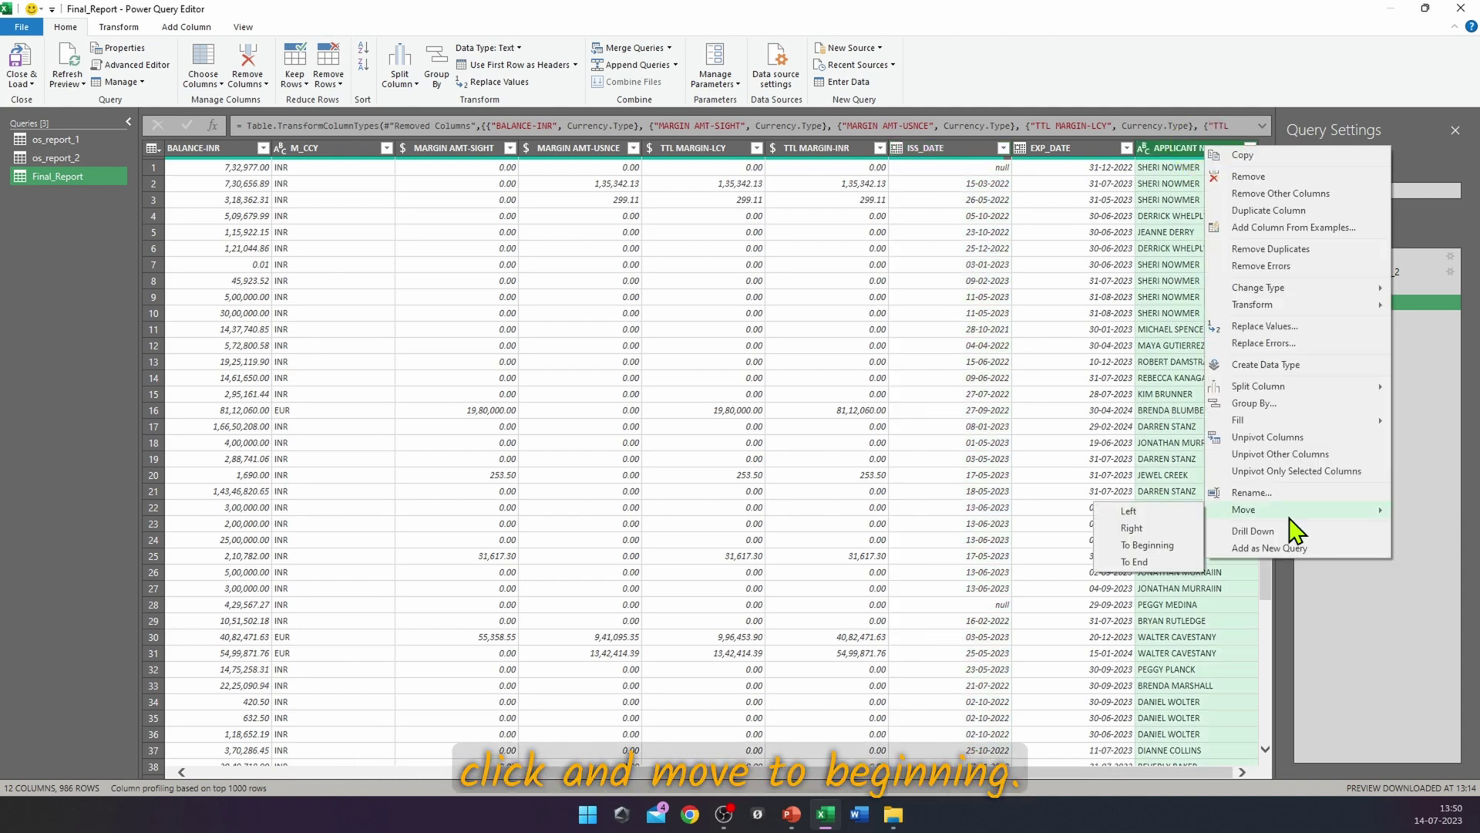
pyautogui.click(1146, 546)
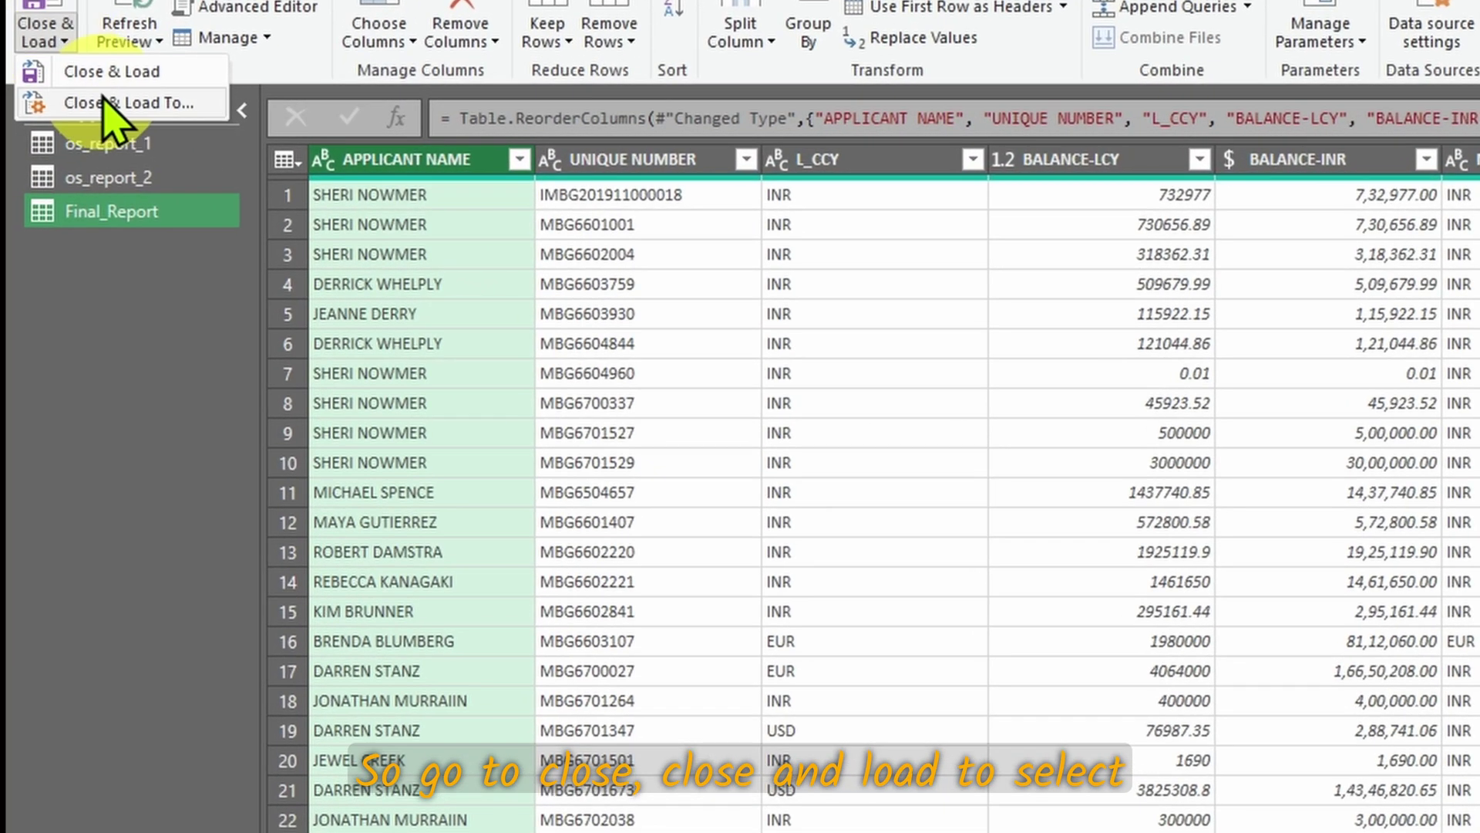
# Step: Load the queries as connections only, and load Final_Report as a table in the existing worksheet at cell A5
pyautogui.click(105, 94)
pyautogui.click(555, 348)
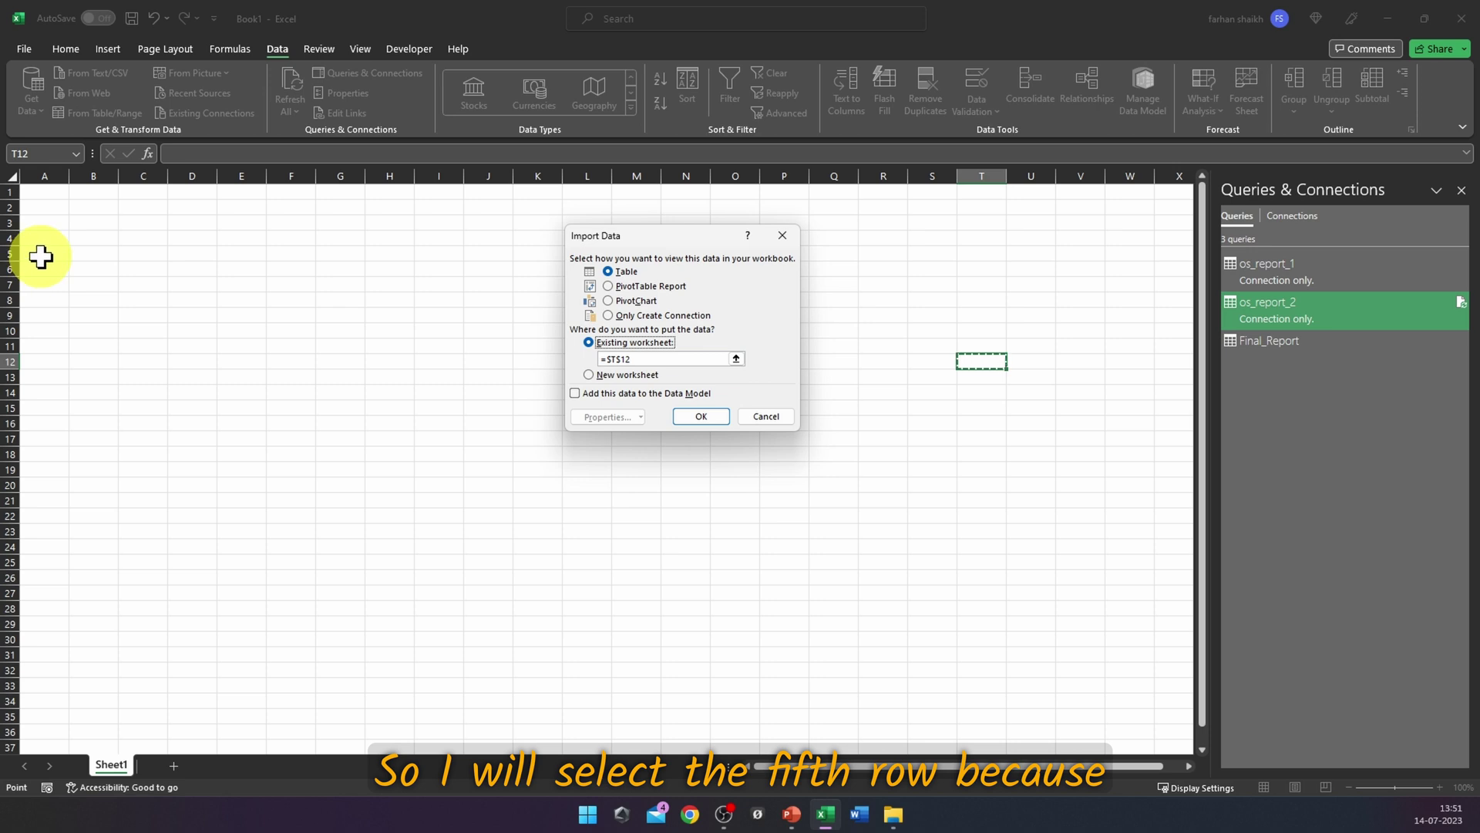
pyautogui.click(48, 255)
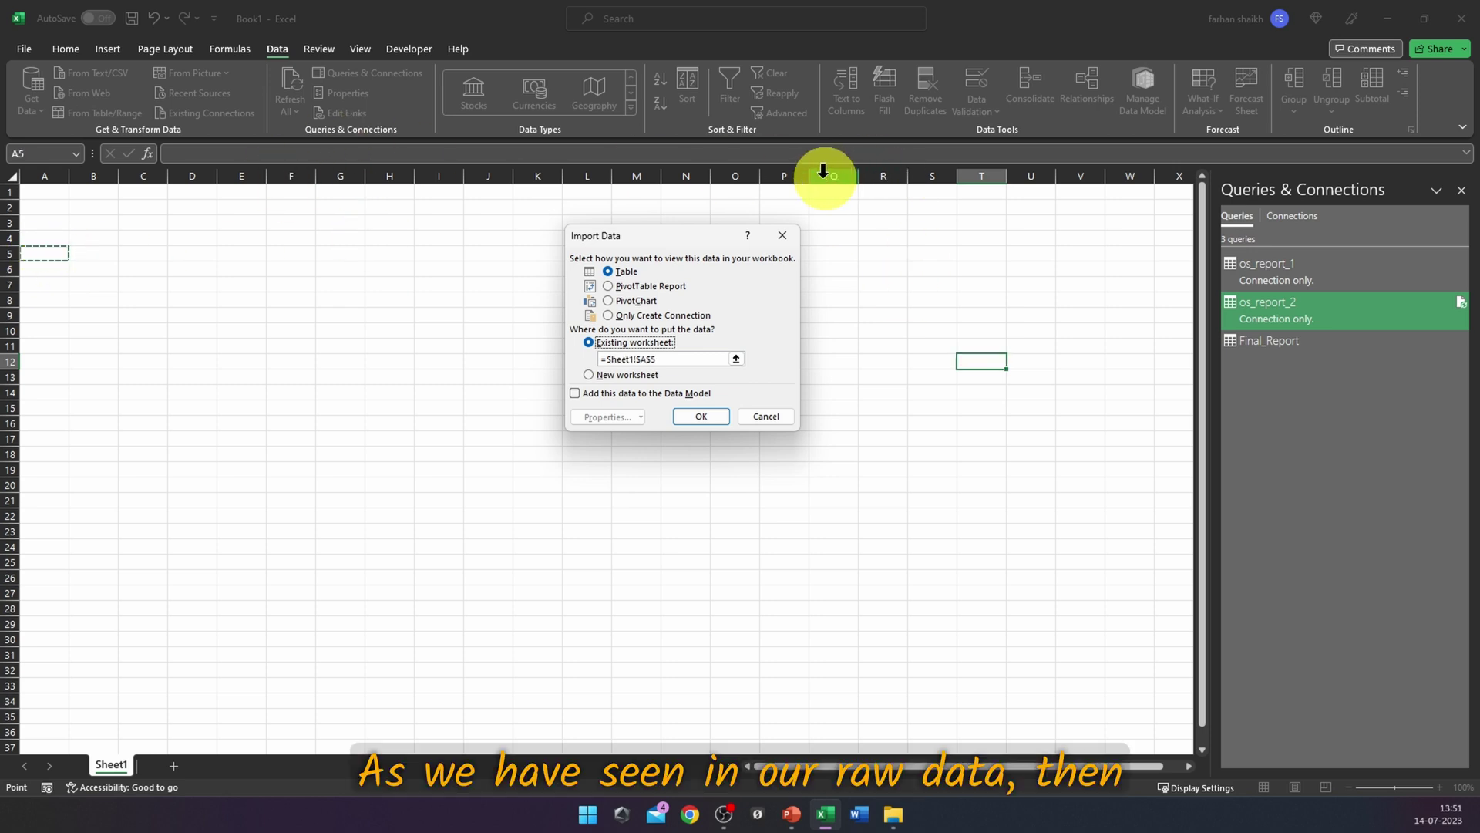
pyautogui.click(697, 416)
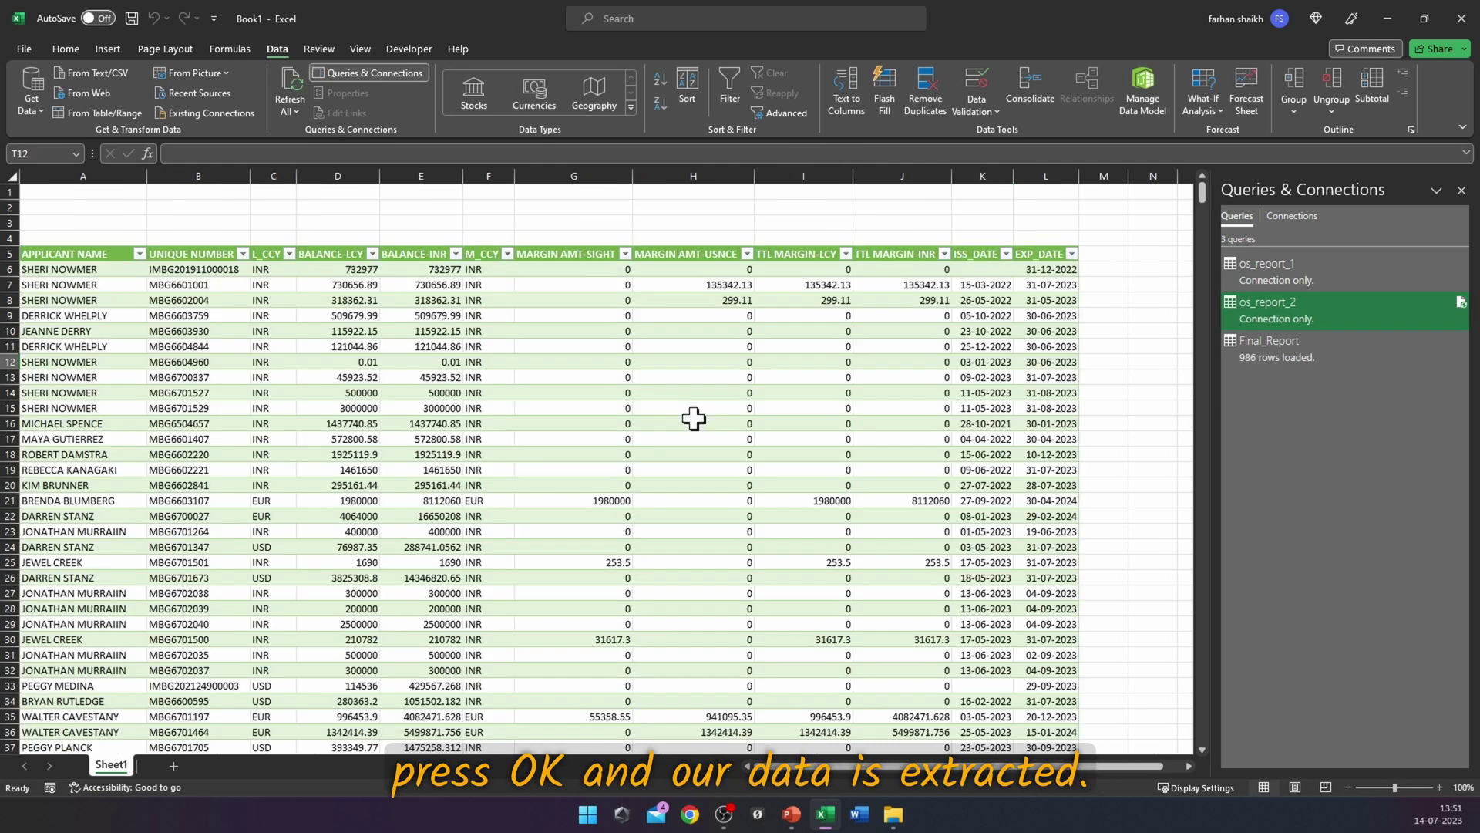
# Step: Apply the light table style with a black header to the report table and turn off its filter buttons and banded rows
pyautogui.click(575, 339)
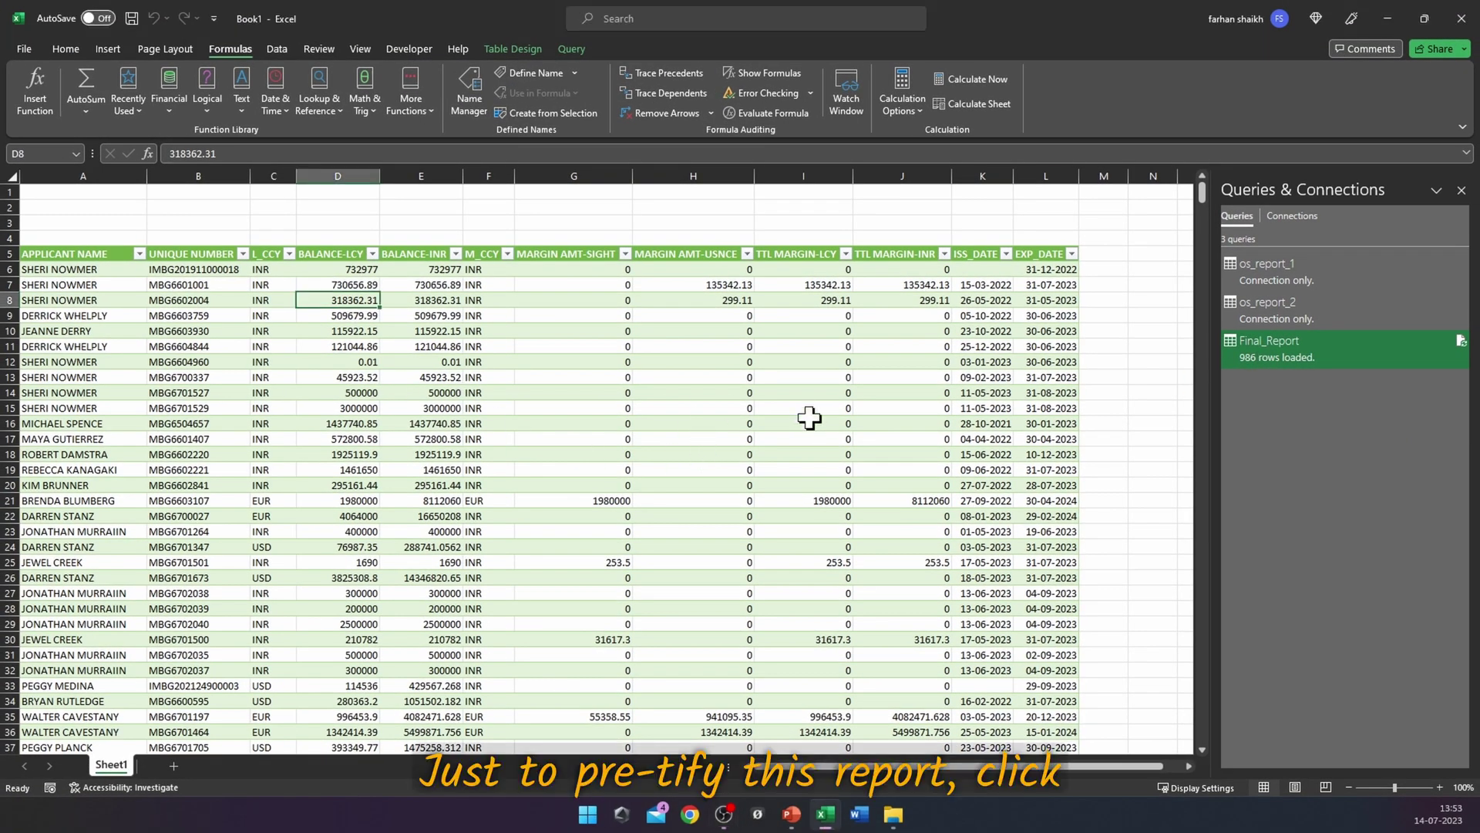
pyautogui.click(400, 423)
pyautogui.click(512, 49)
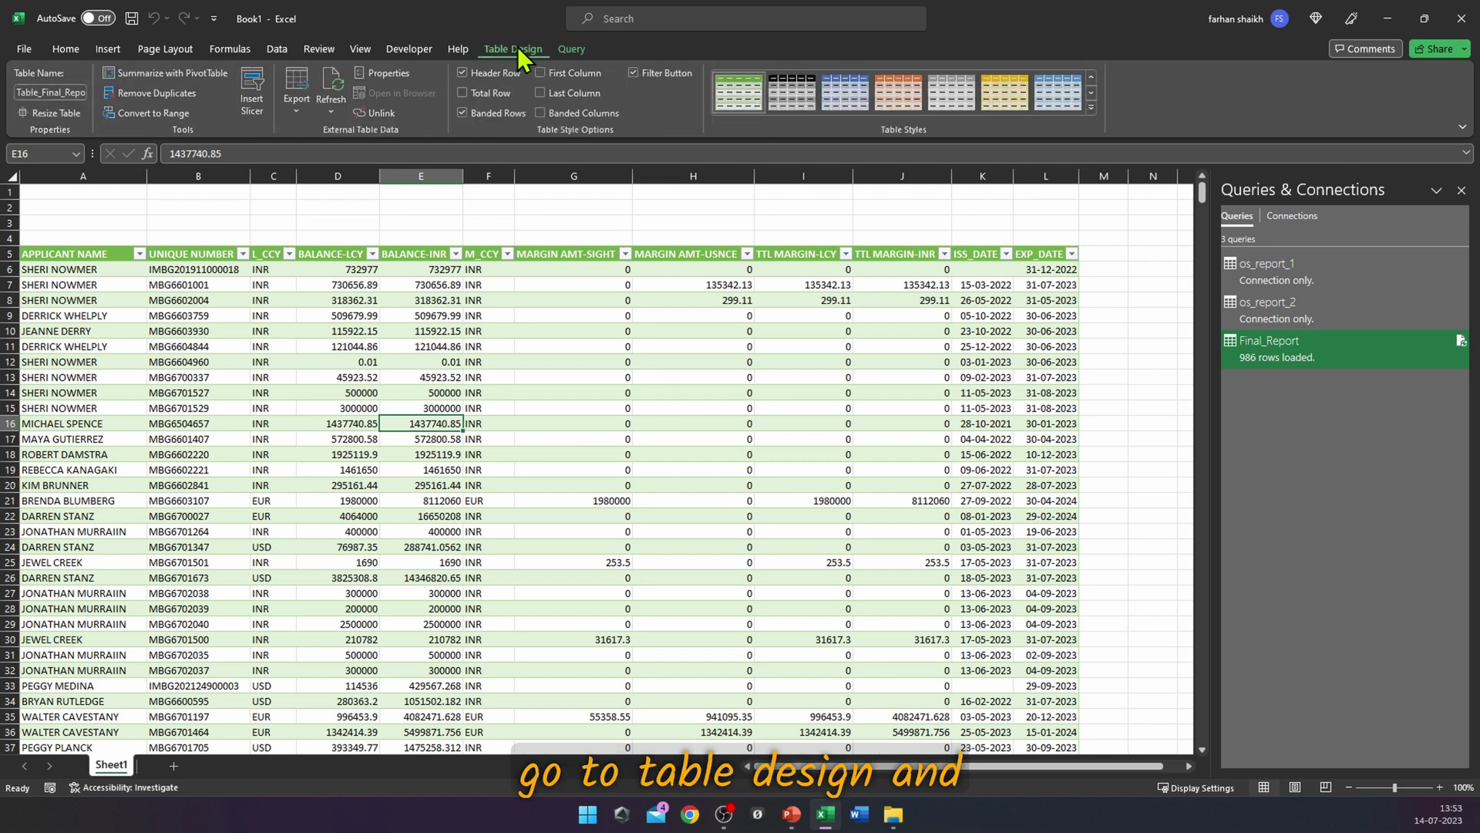
pyautogui.click(1095, 108)
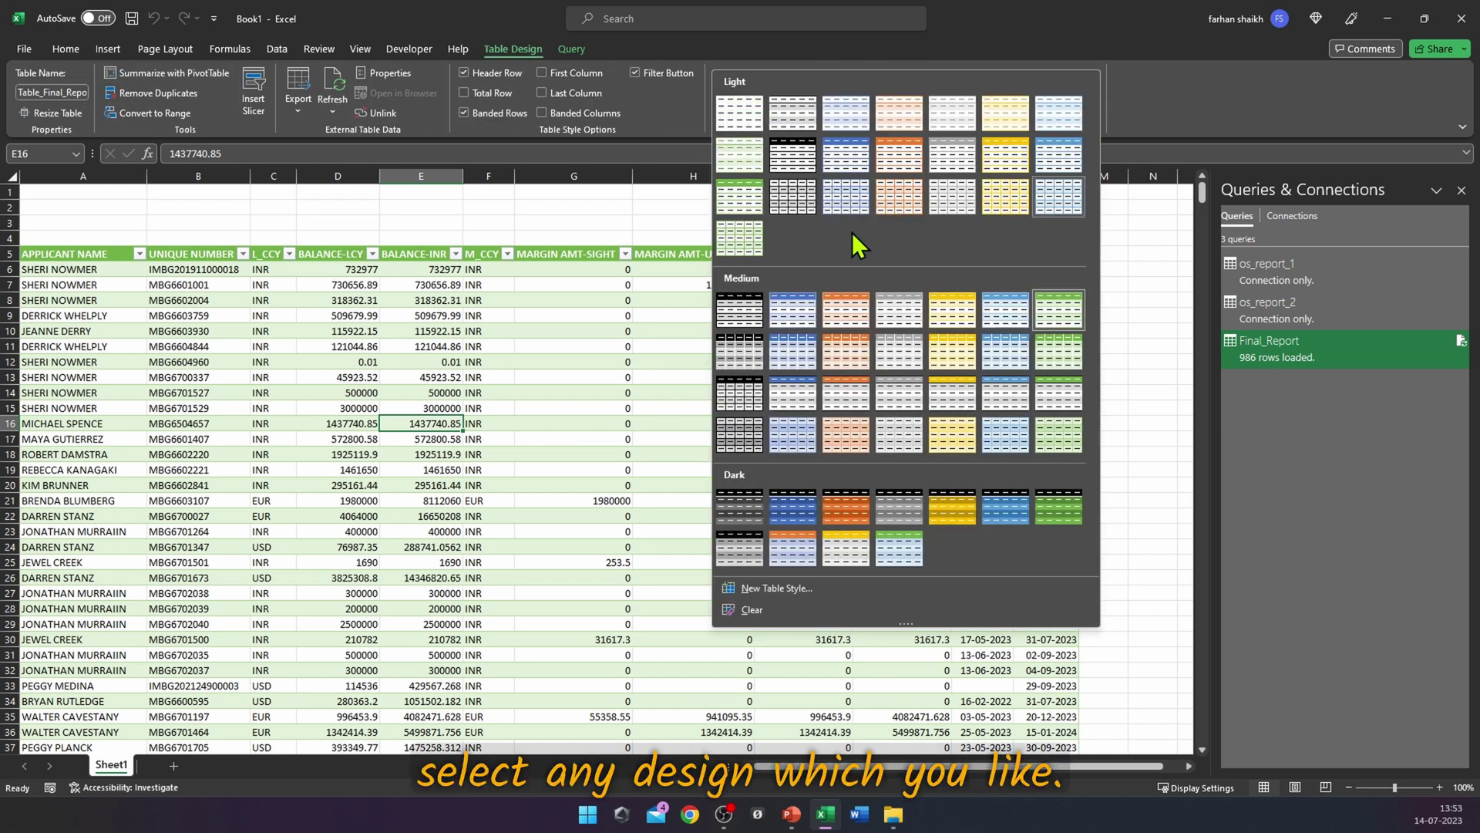
pyautogui.click(793, 155)
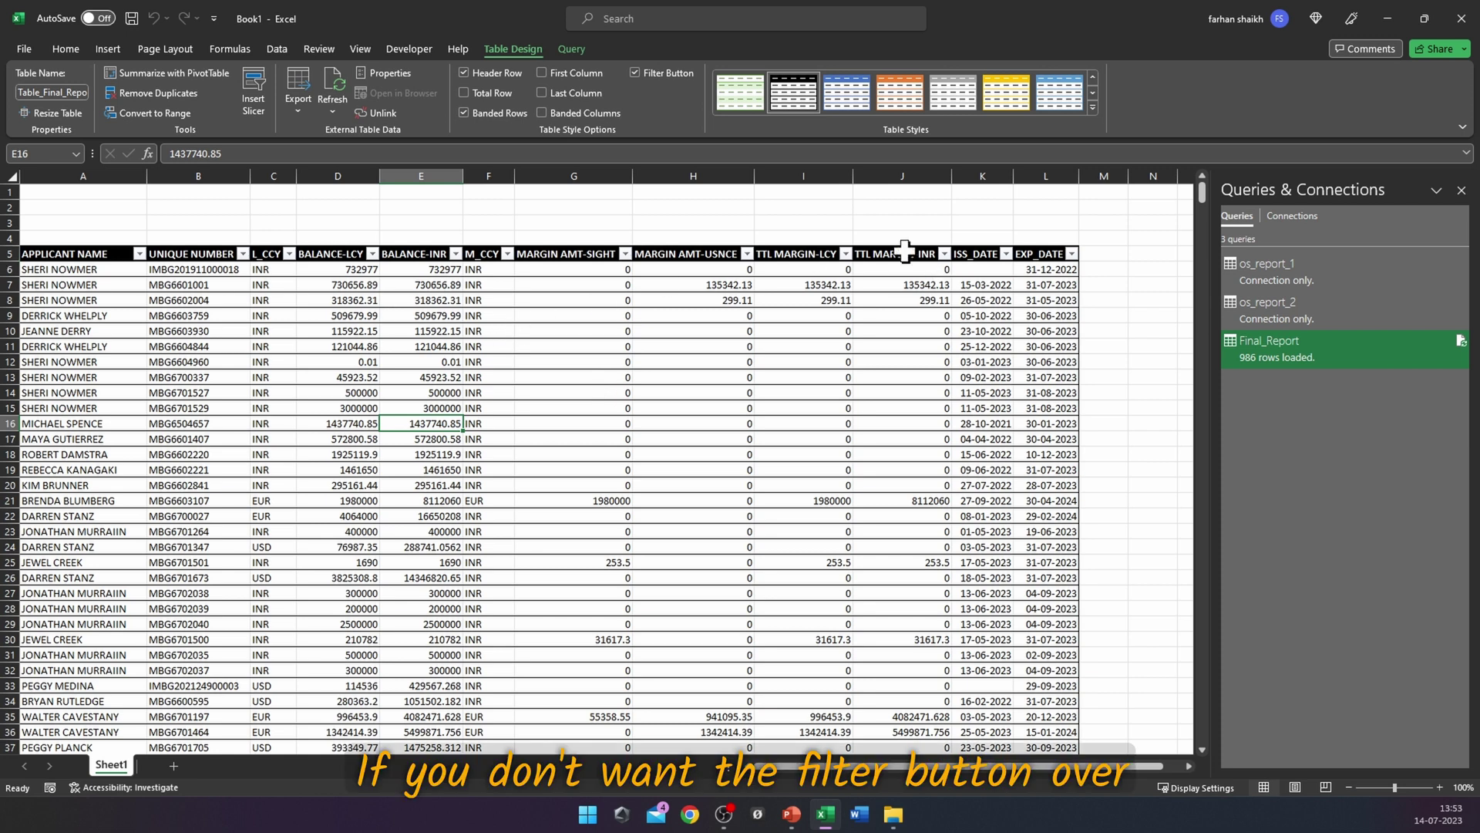
pyautogui.click(636, 72)
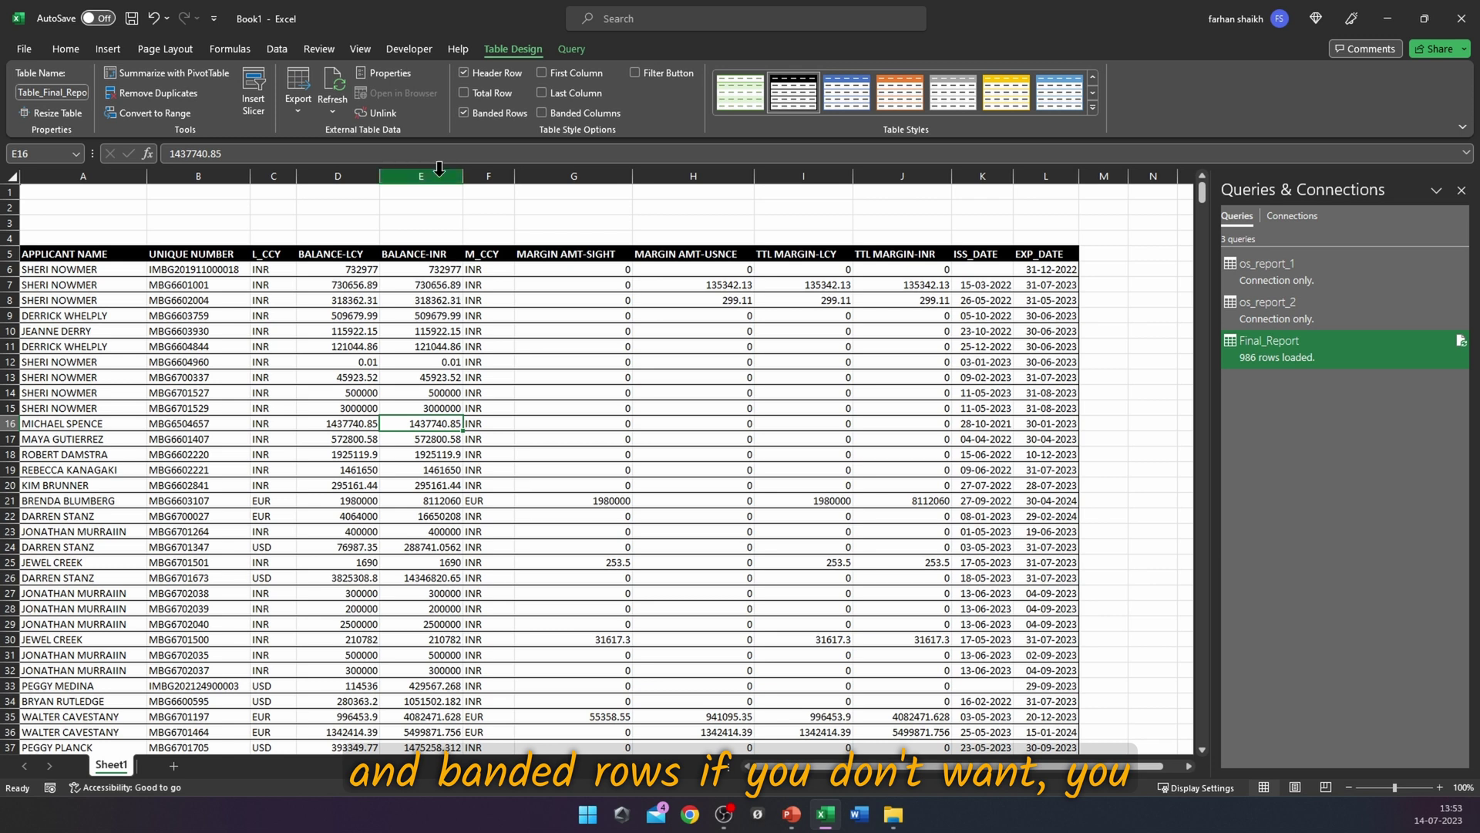
pyautogui.click(462, 113)
# Step: Hide the gridlines of the report worksheet
pyautogui.click(360, 48)
pyautogui.click(574, 469)
pyautogui.click(457, 103)
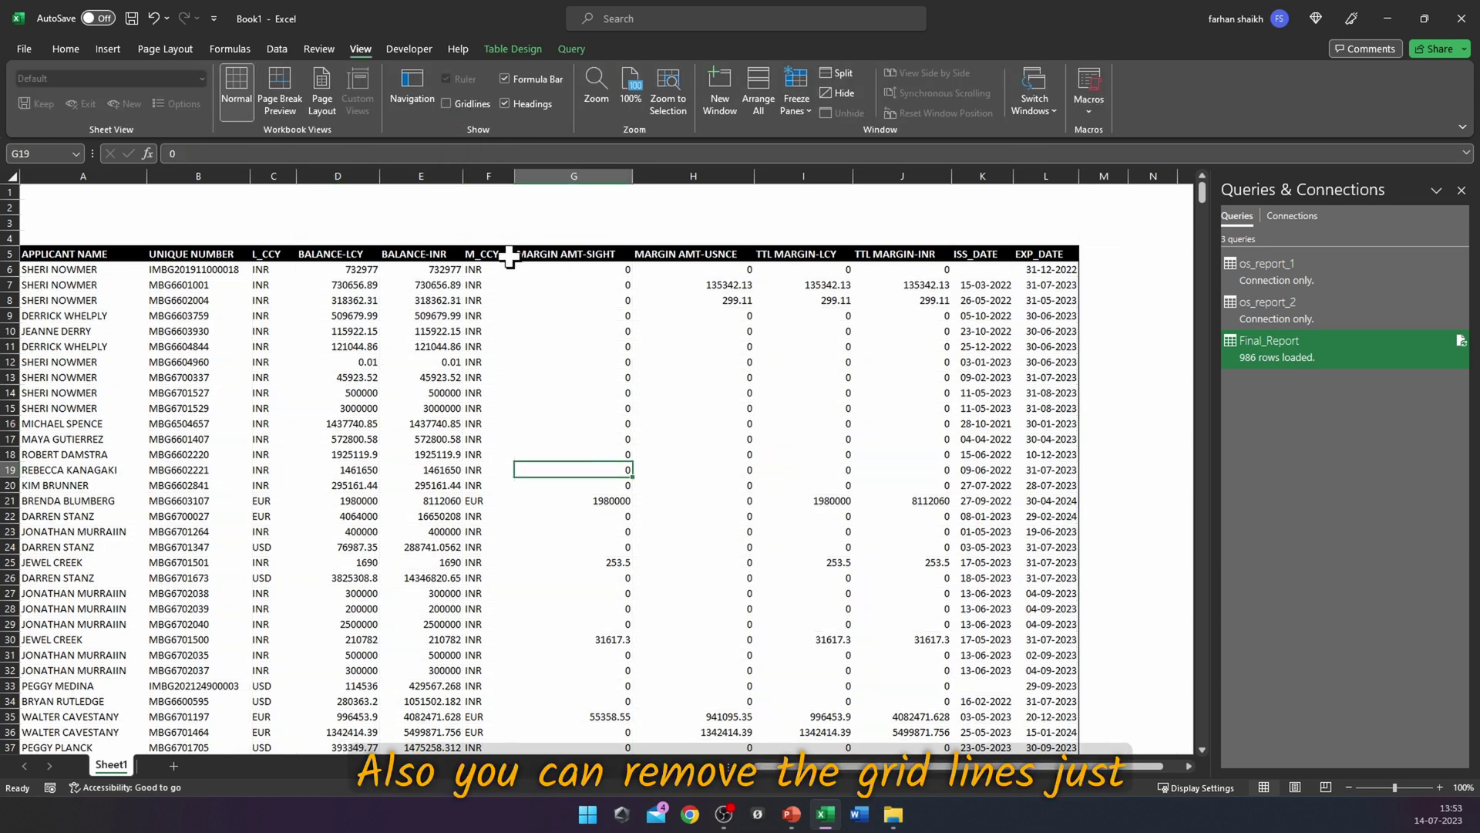
# Step: Copy the four heading rows, ABC COMPANY LTD to AS OF, from the source report and paste them at cell C1 above the table
pyautogui.click(892, 816)
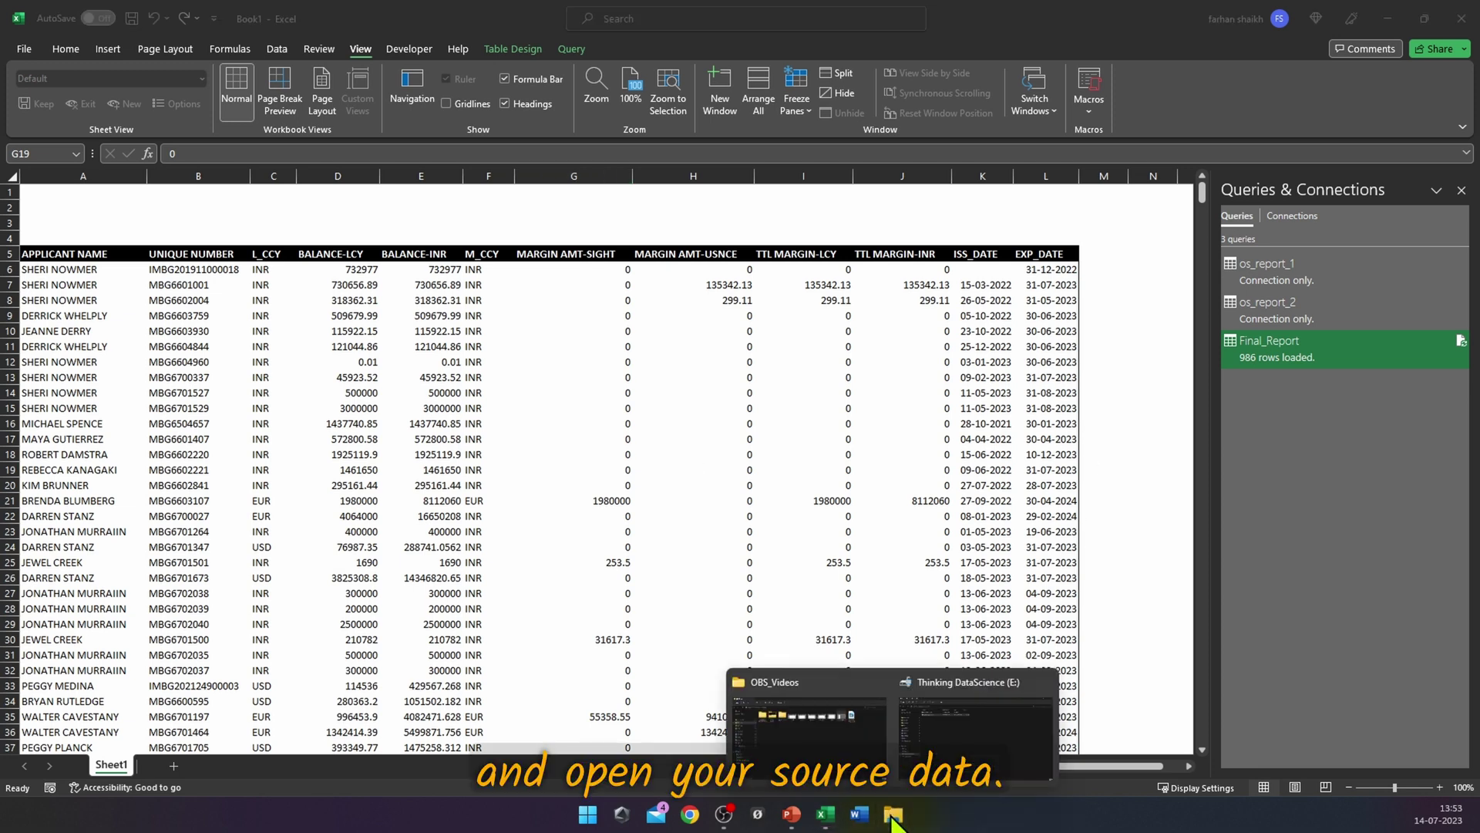
pyautogui.click(936, 740)
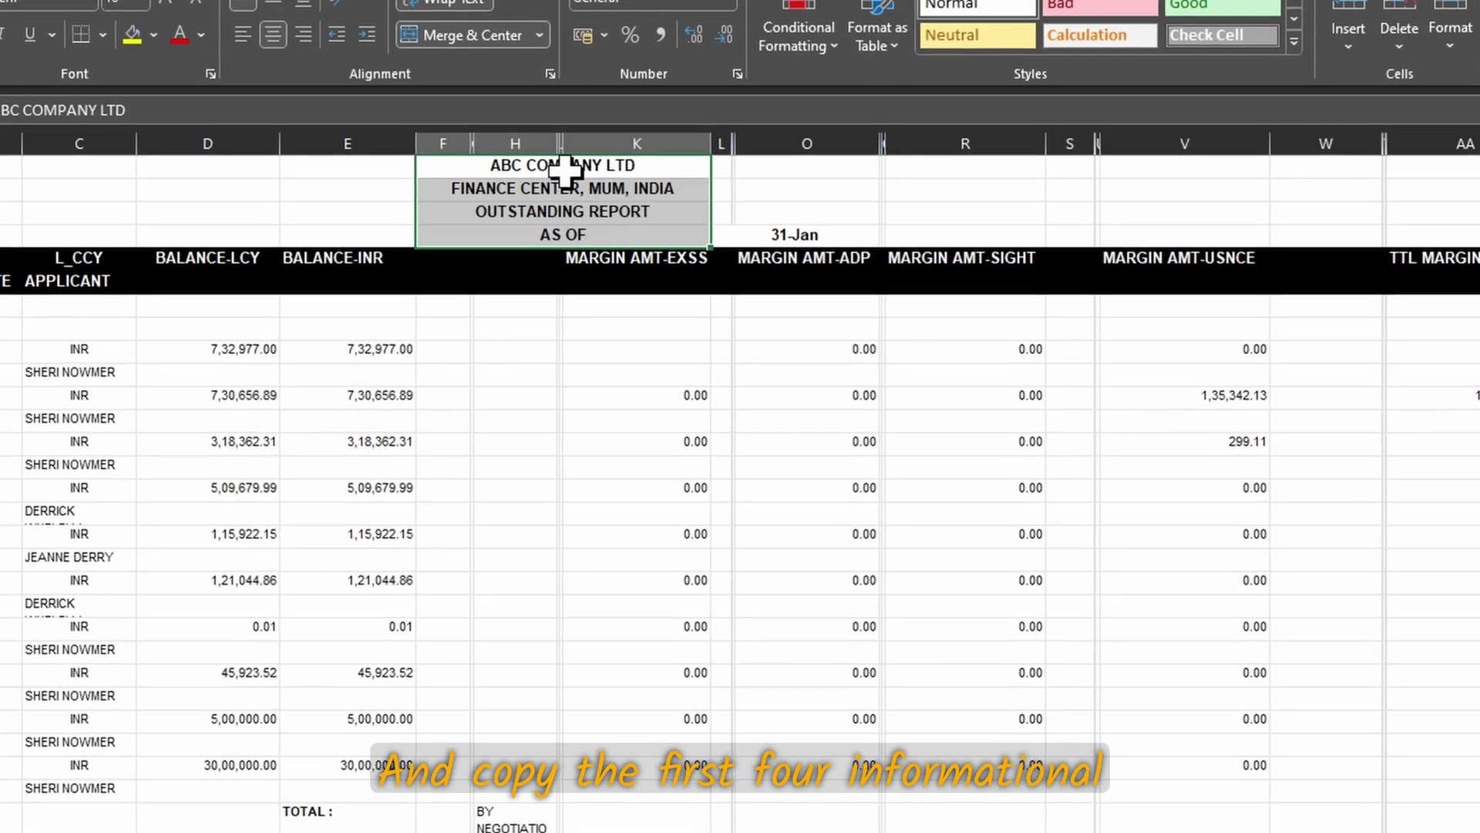
pyautogui.click(567, 177)
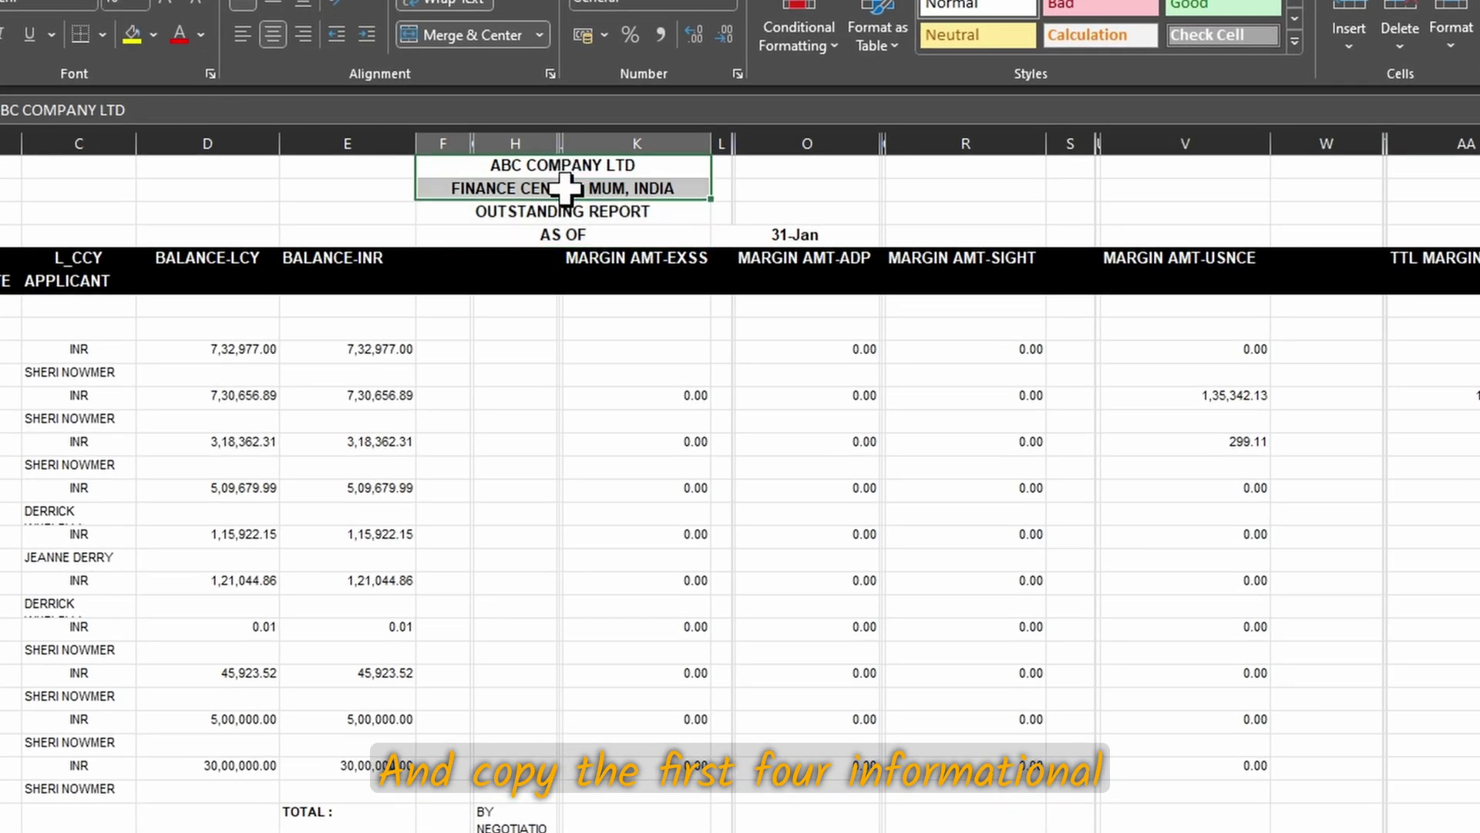
pyautogui.moveTo(567, 178); pyautogui.dragTo(557, 234)
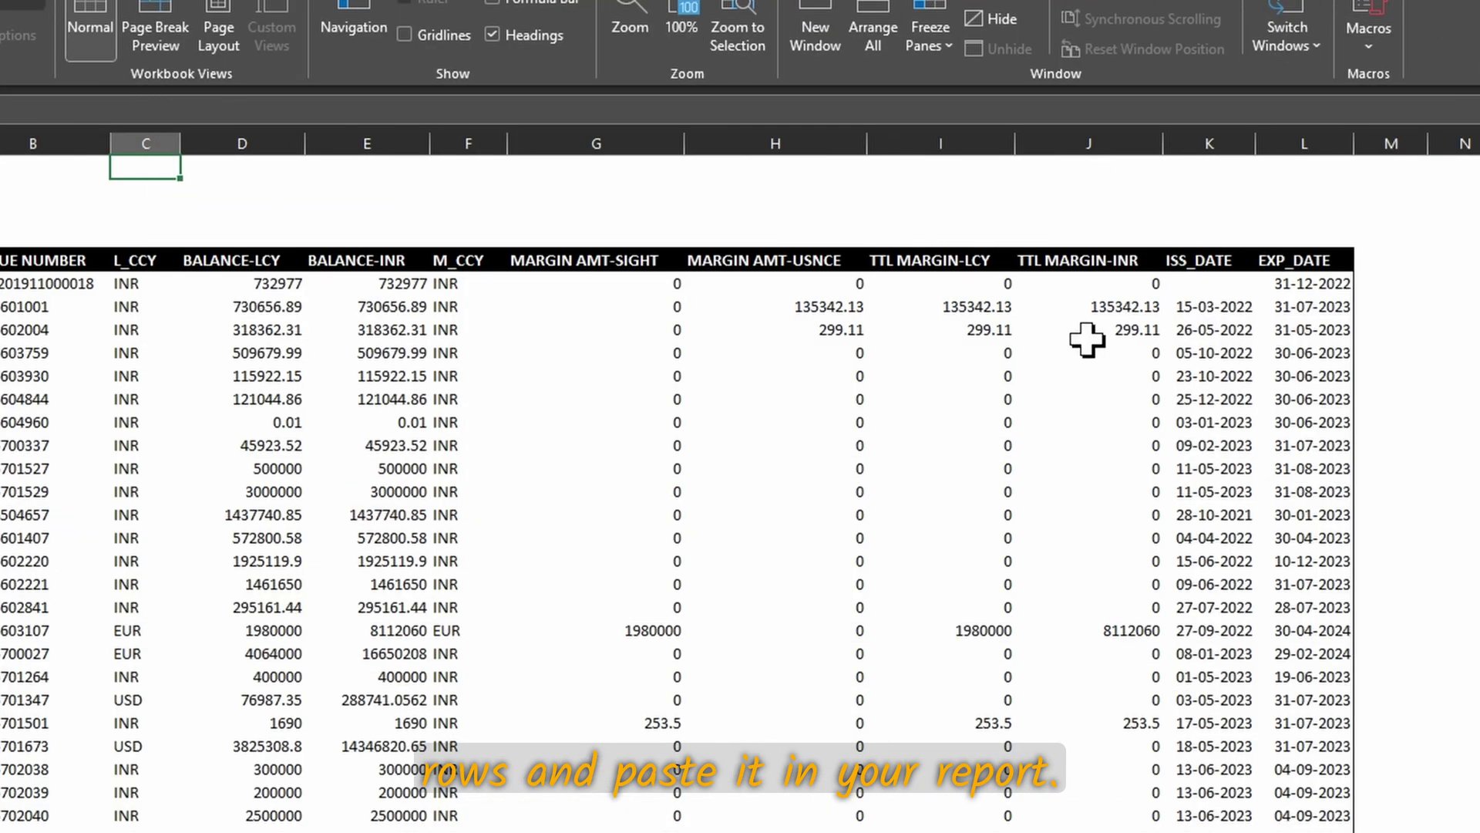
pyautogui.write('ABC COMPANY LTD FINANCE CENTER, MUM, INDIA OUTSTANDING REPORT AS OF')
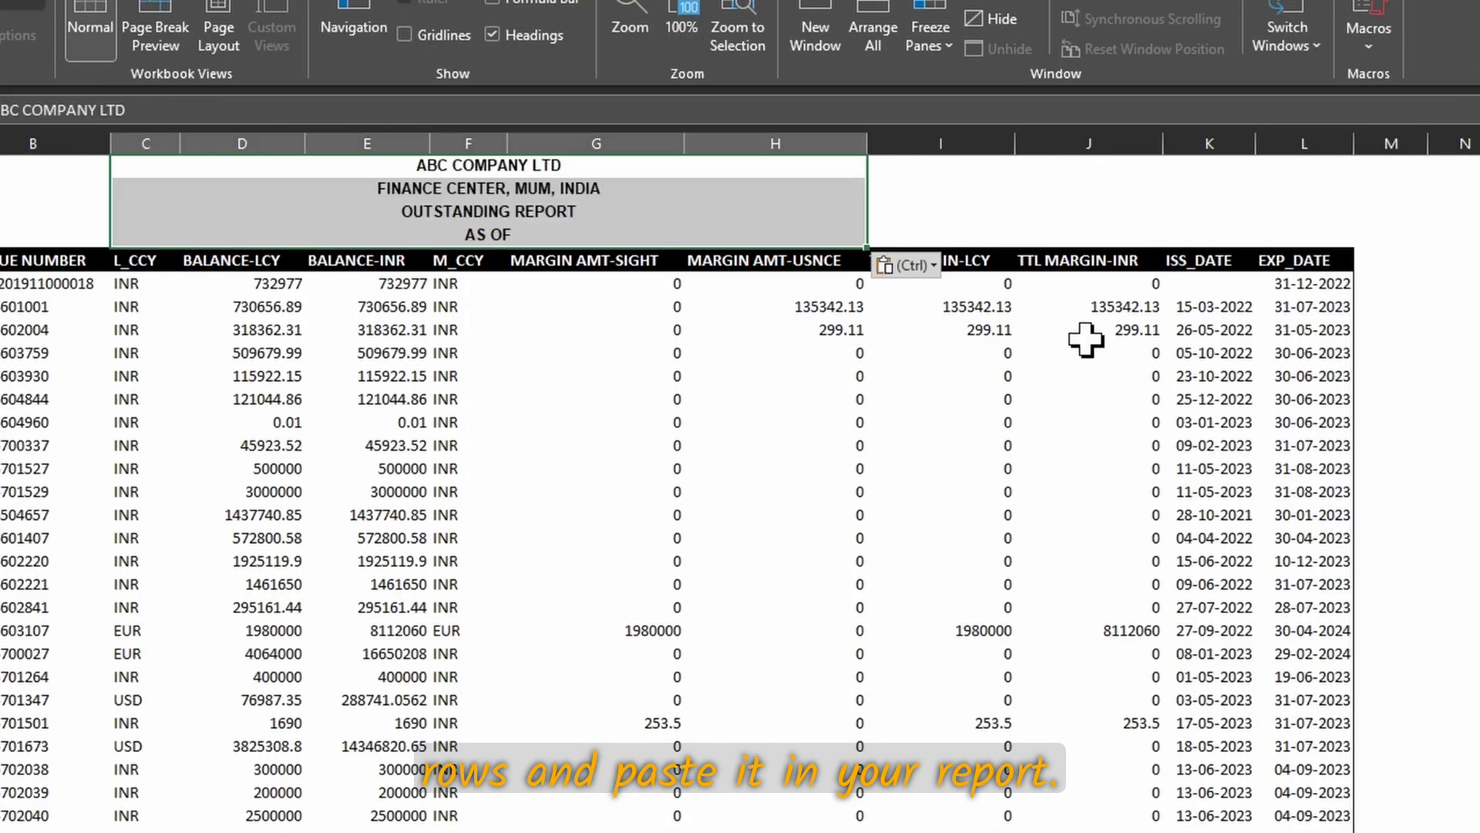
# Step: Unmerge the four heading rows in C1:H4 above the report table
pyautogui.moveTo(747, 175); pyautogui.dragTo(800, 225)
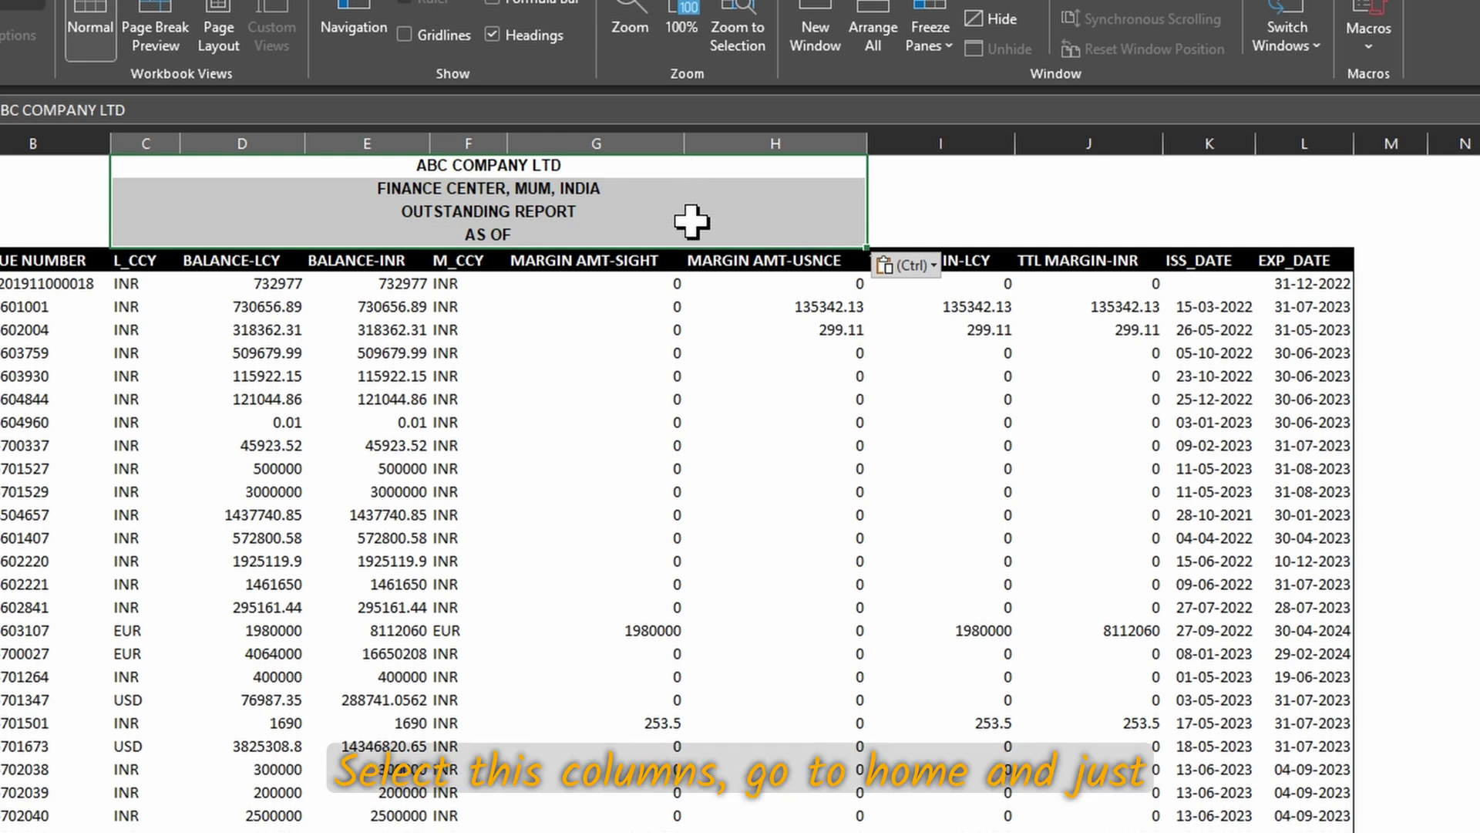
pyautogui.click(524, 2)
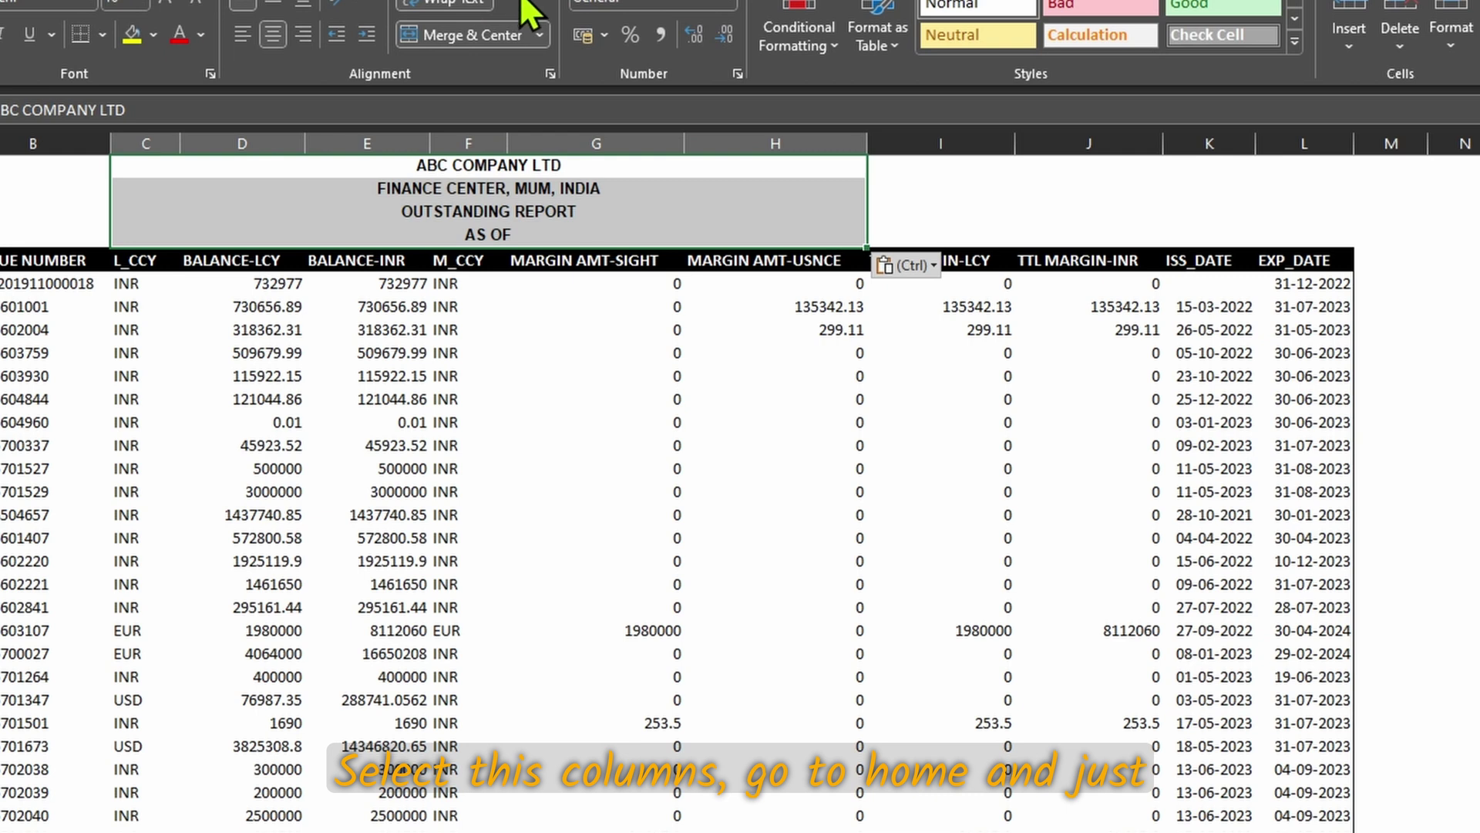
pyautogui.click(505, 35)
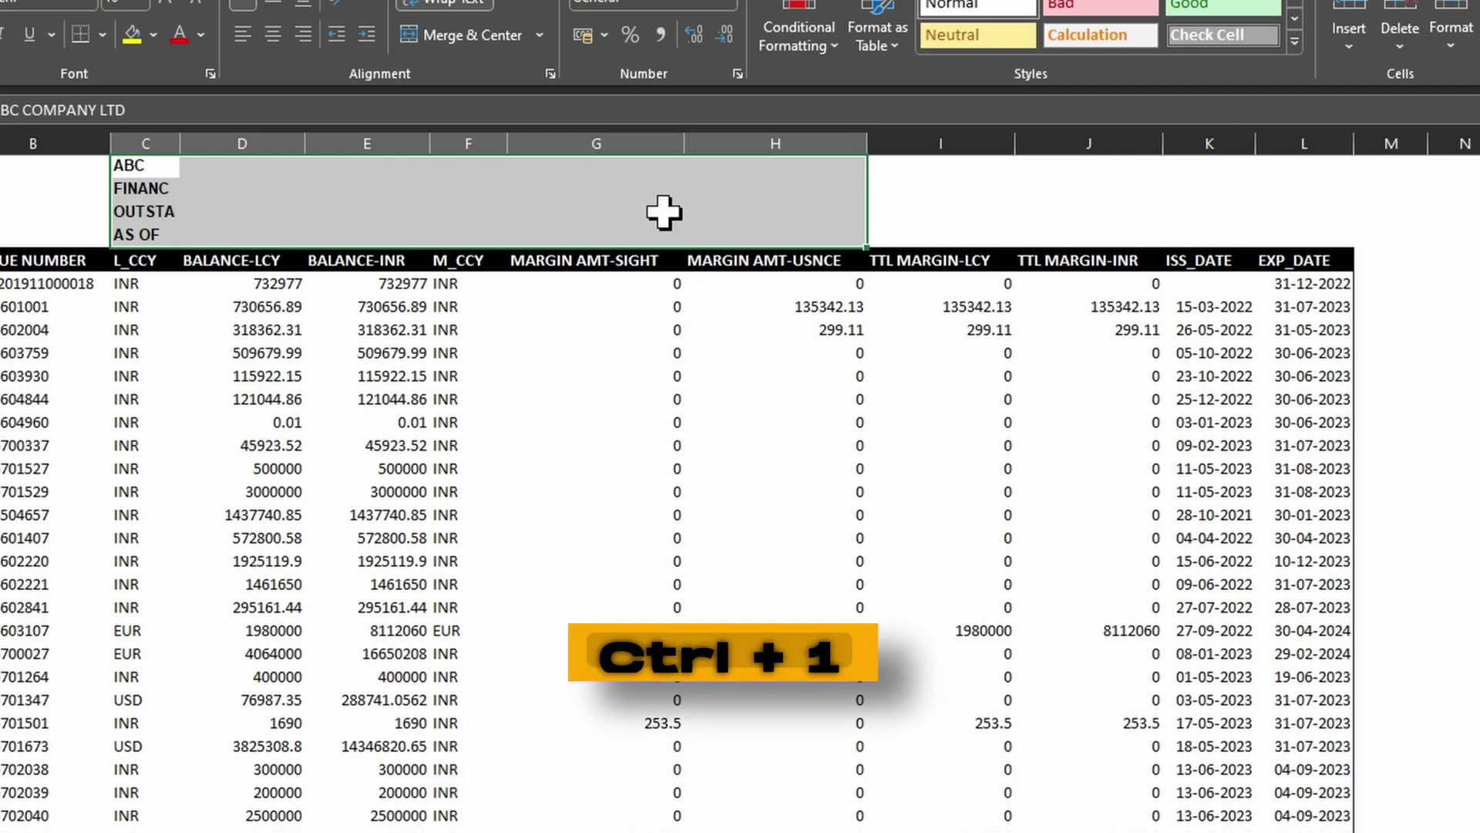
# Step: Set the horizontal alignment of the heading cells C1:H4 to Center Across Selection
pyautogui.hotkey('ctrl', '1')
pyautogui.click(558, 151)
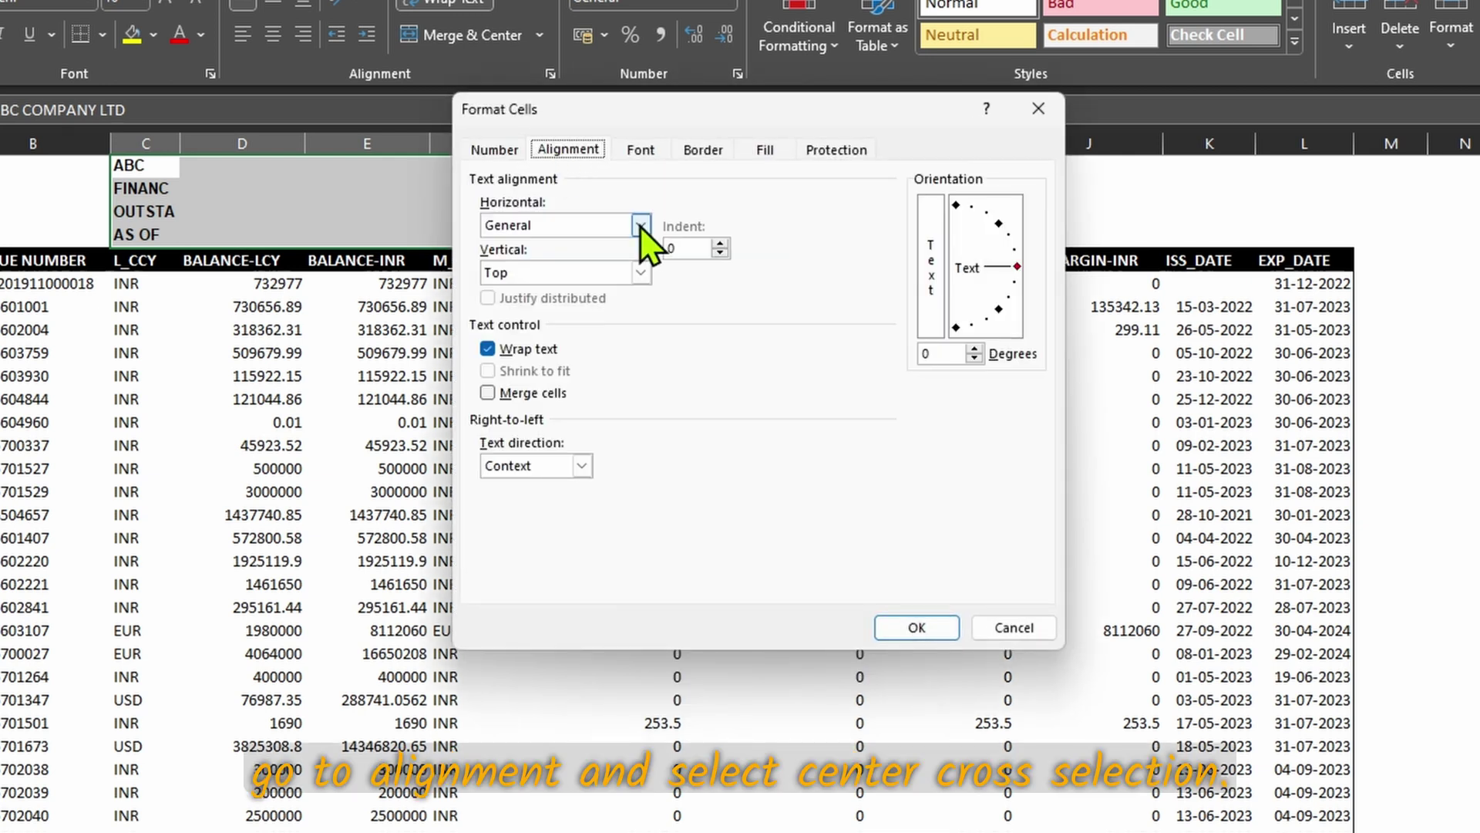
pyautogui.click(640, 225)
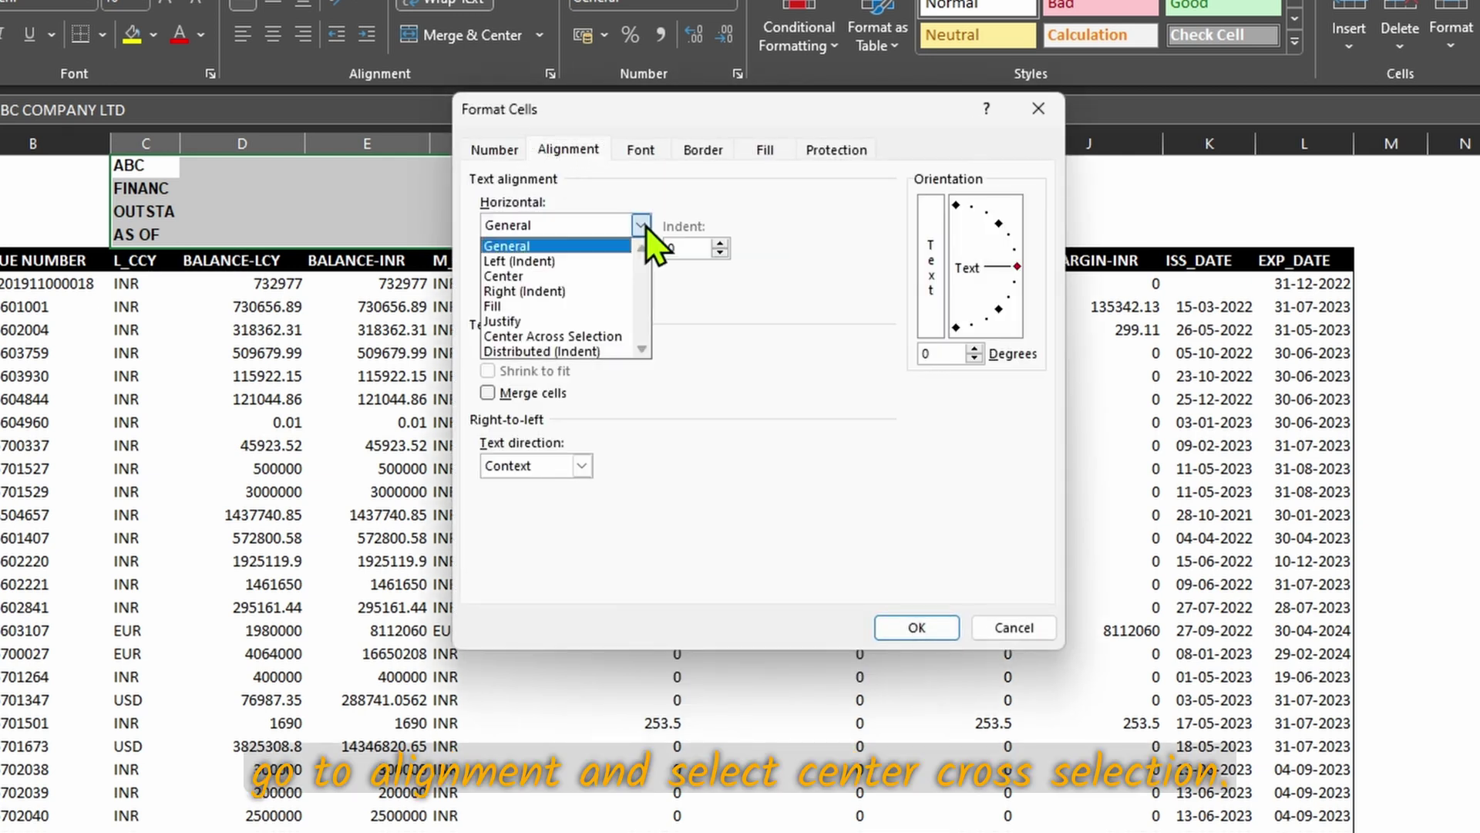
pyautogui.click(613, 337)
pyautogui.click(925, 623)
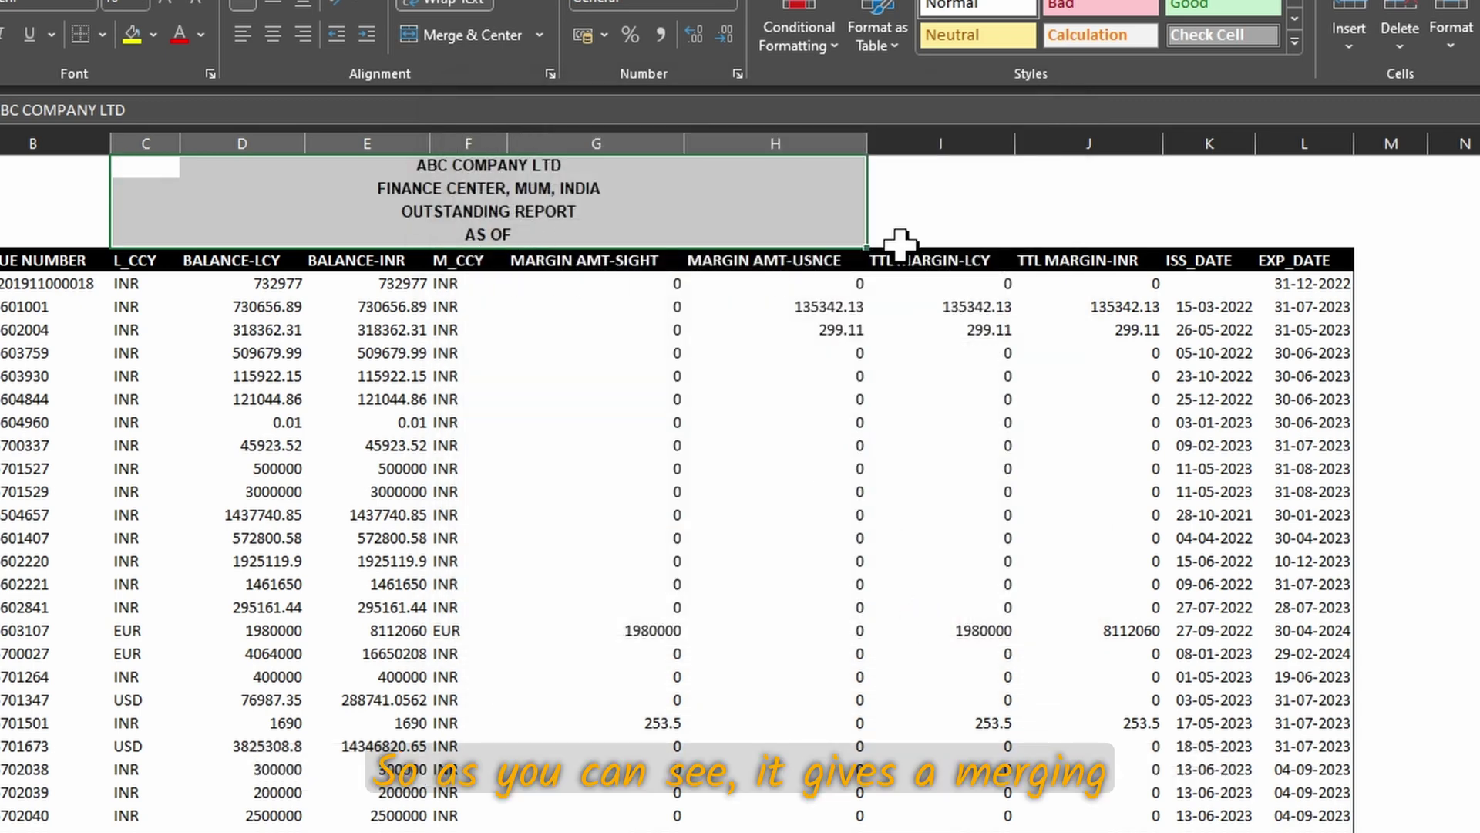
pyautogui.click(900, 244)
pyautogui.moveTo(463, 165); pyautogui.dragTo(512, 235)
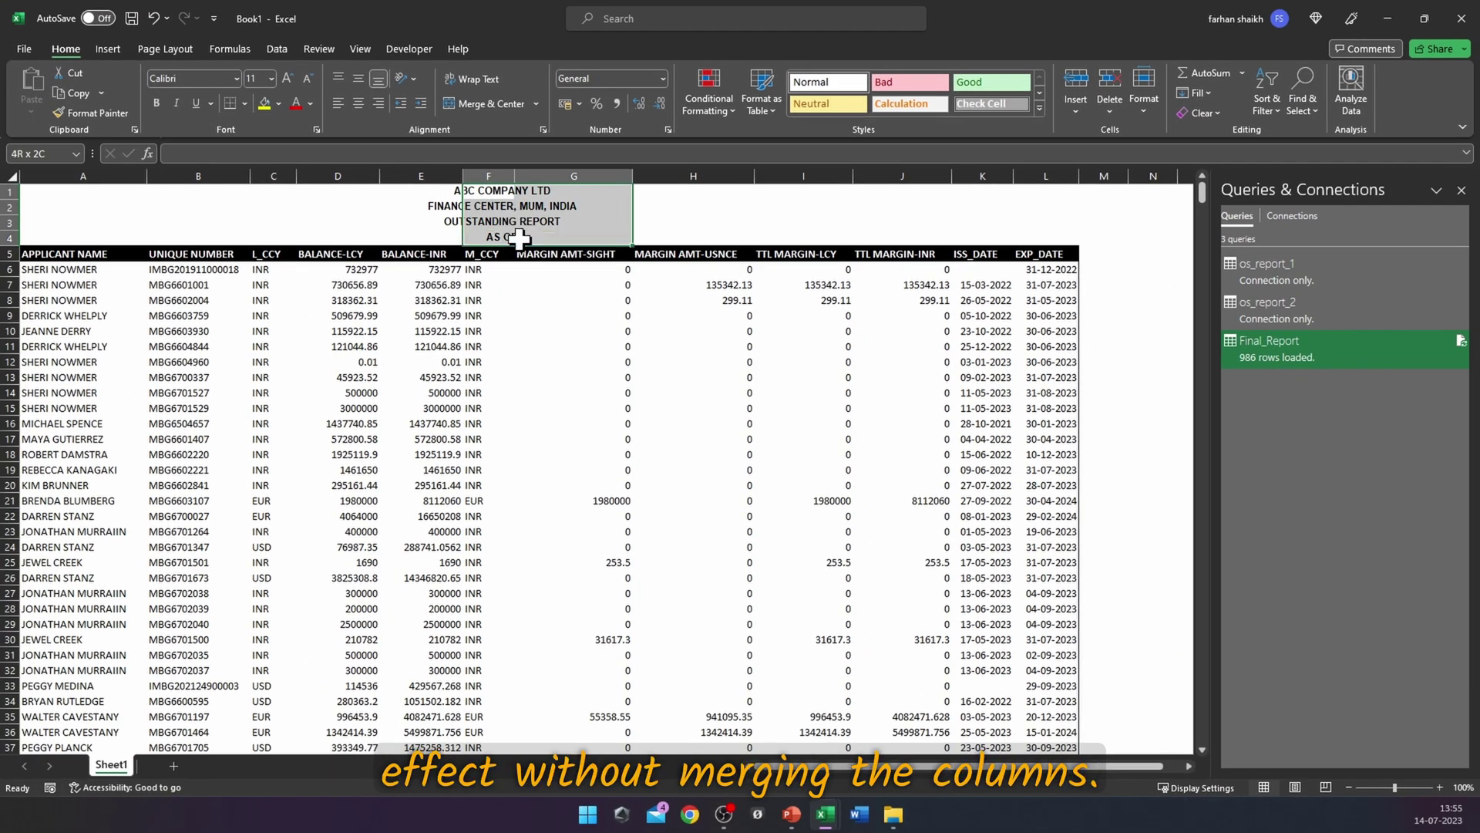
# Step: Complete the AS OF heading in cell C4 with the date, making it AS OF 31-Jan
pyautogui.click(512, 236)
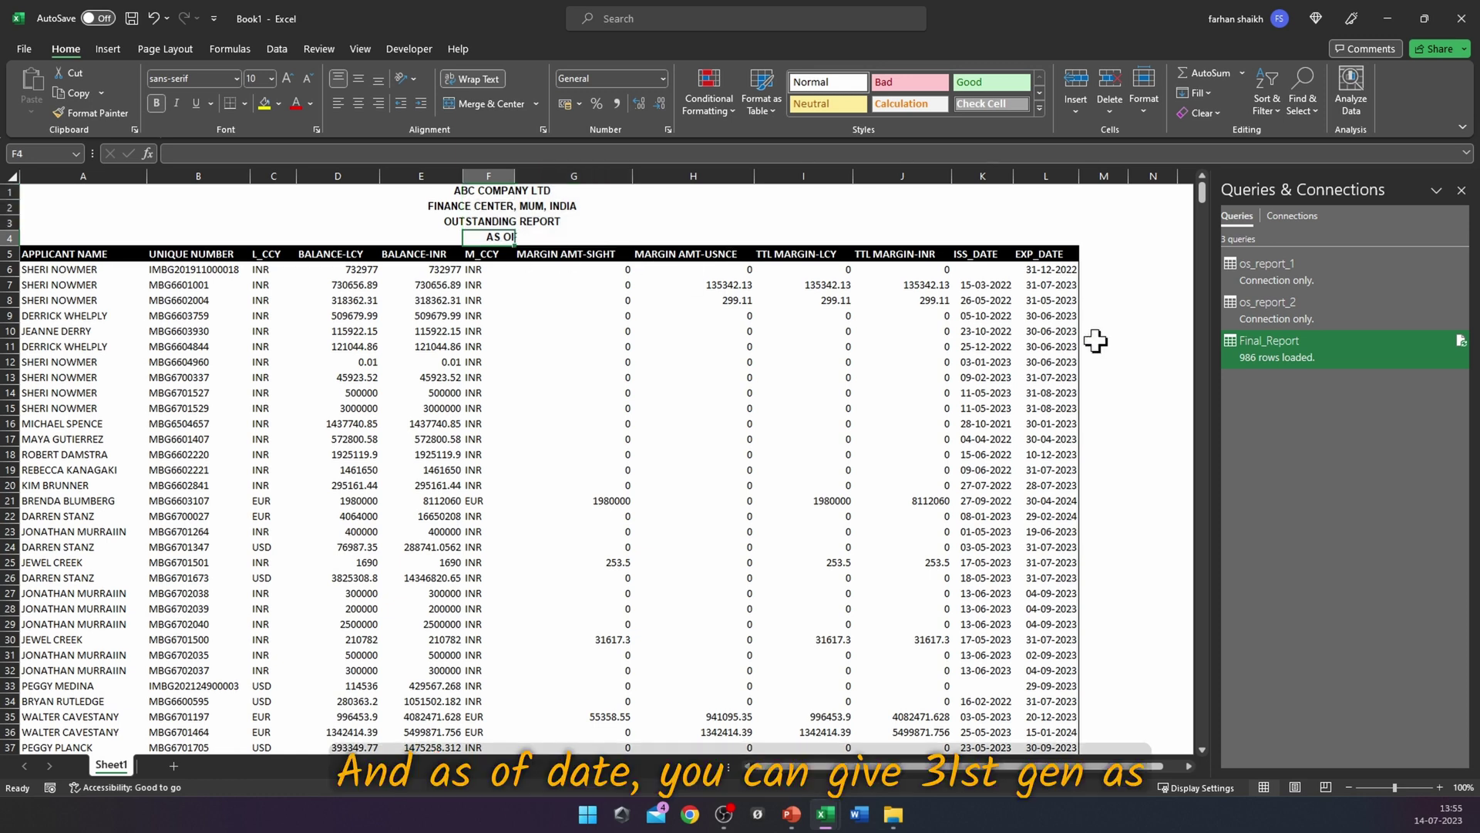
pyautogui.press('Right')
pyautogui.press('Left')
pyautogui.press('Left')
pyautogui.press('Left')
pyautogui.press('Left')
pyautogui.press('F2')
pyautogui.write('31-J')
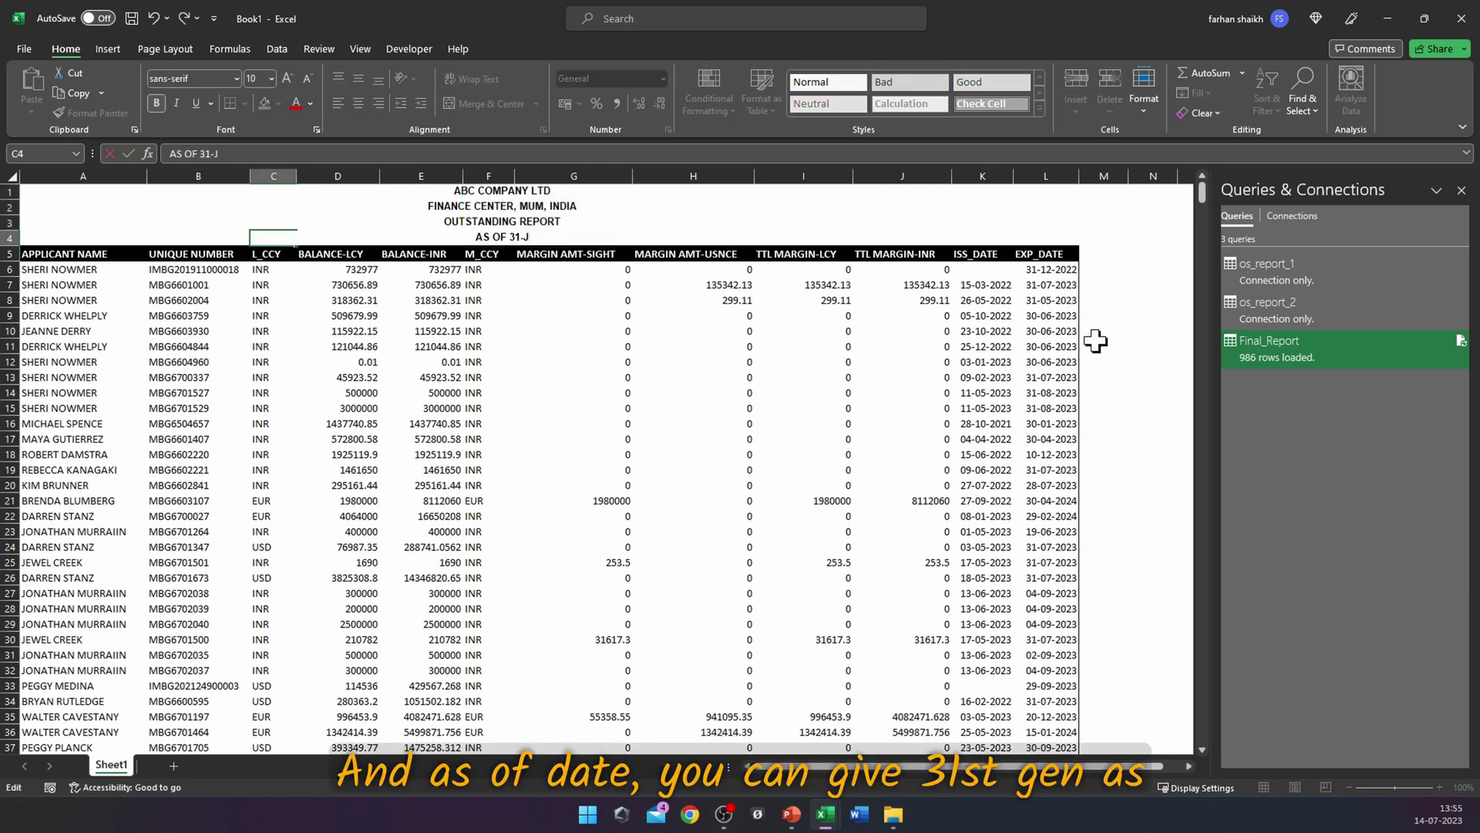
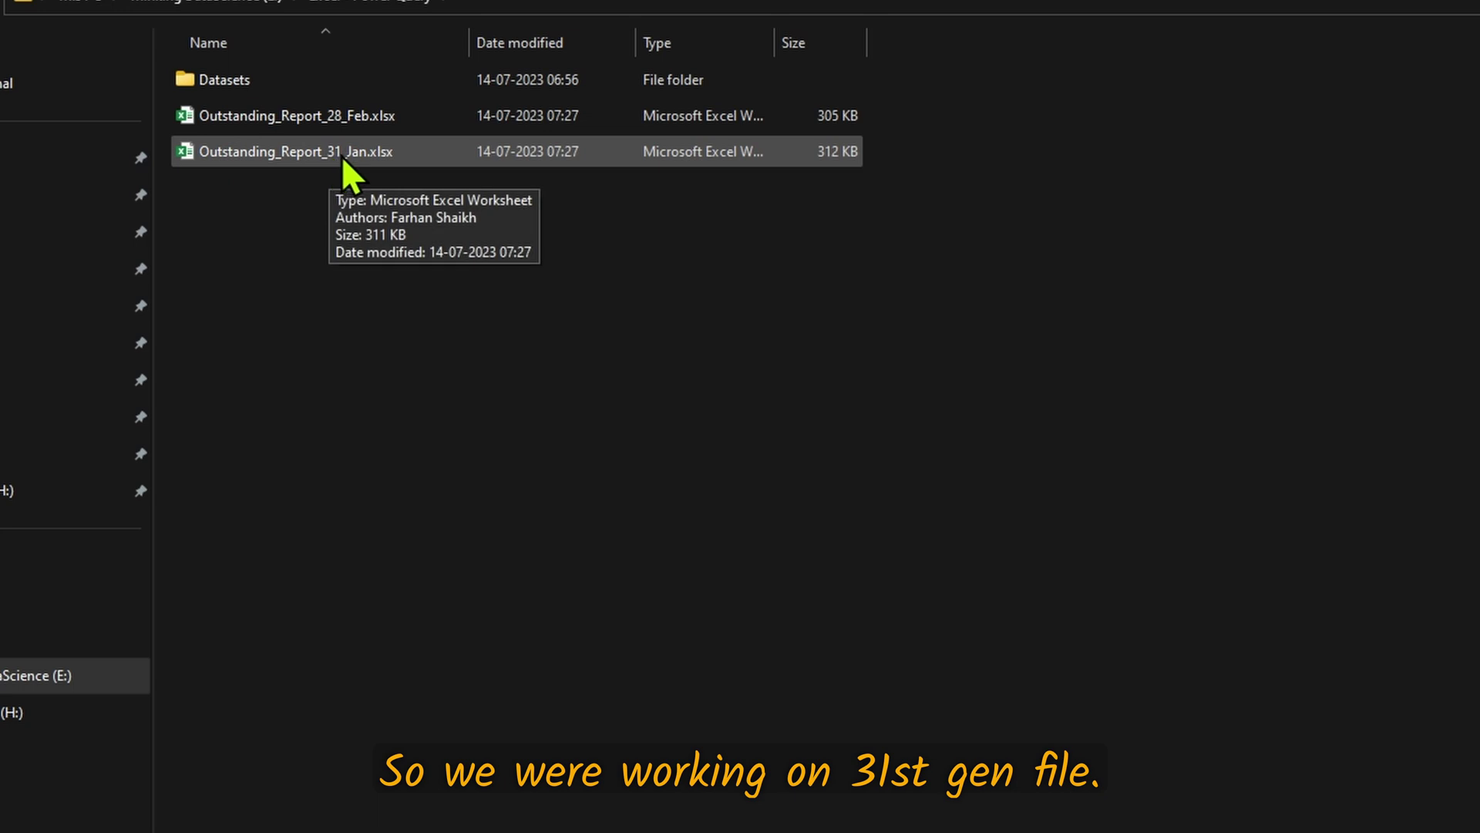
# Step: Copy Outstanding_Report_28_Feb.xlsx from the Excel - Power Query folder into its parent folder
pyautogui.click(328, 117)
pyautogui.hotkey('ctrl', 'c')
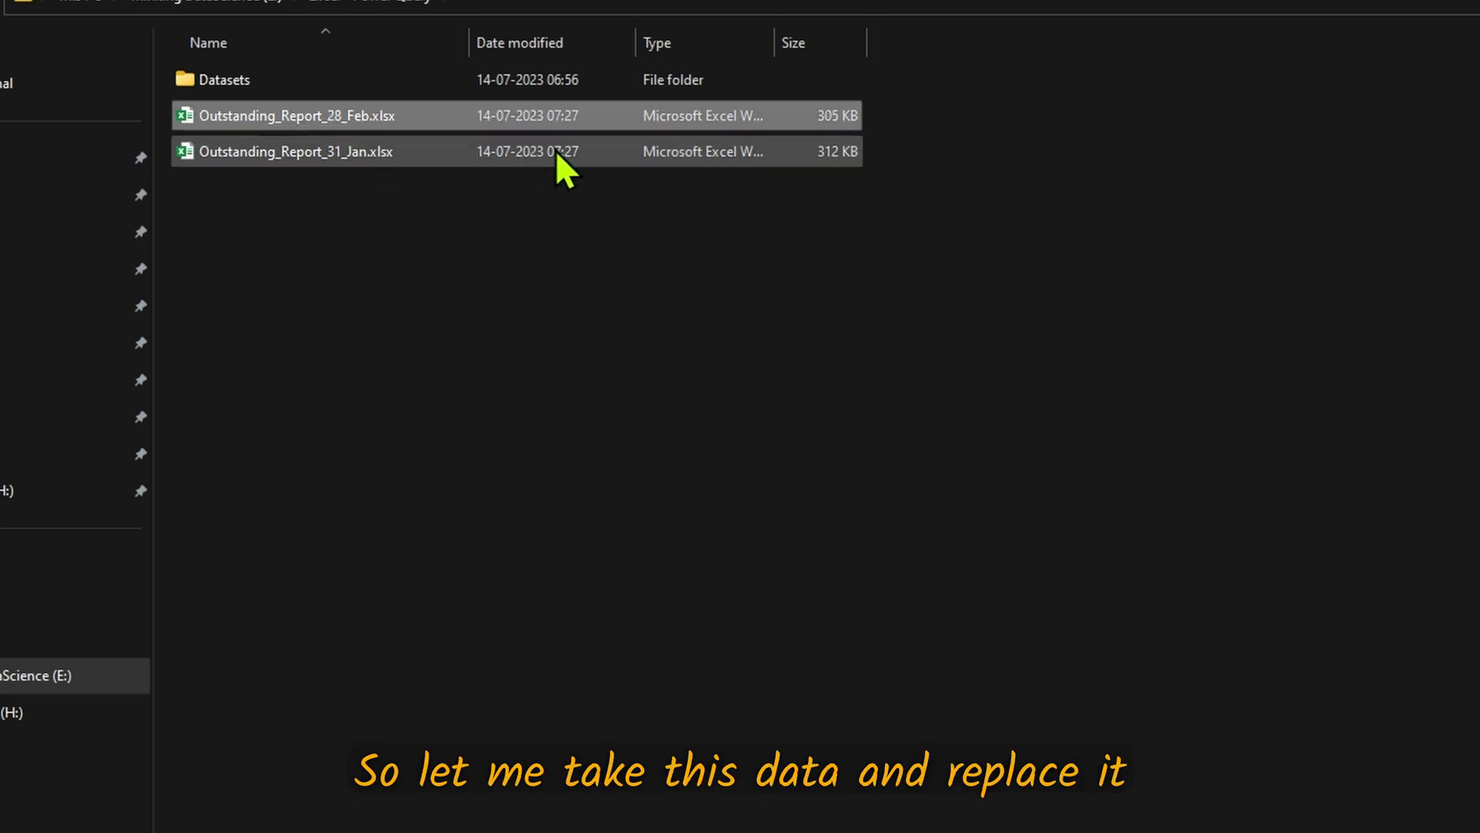
pyautogui.hotkey('alt', 'Up')
pyautogui.hotkey('ctrl', 'v')
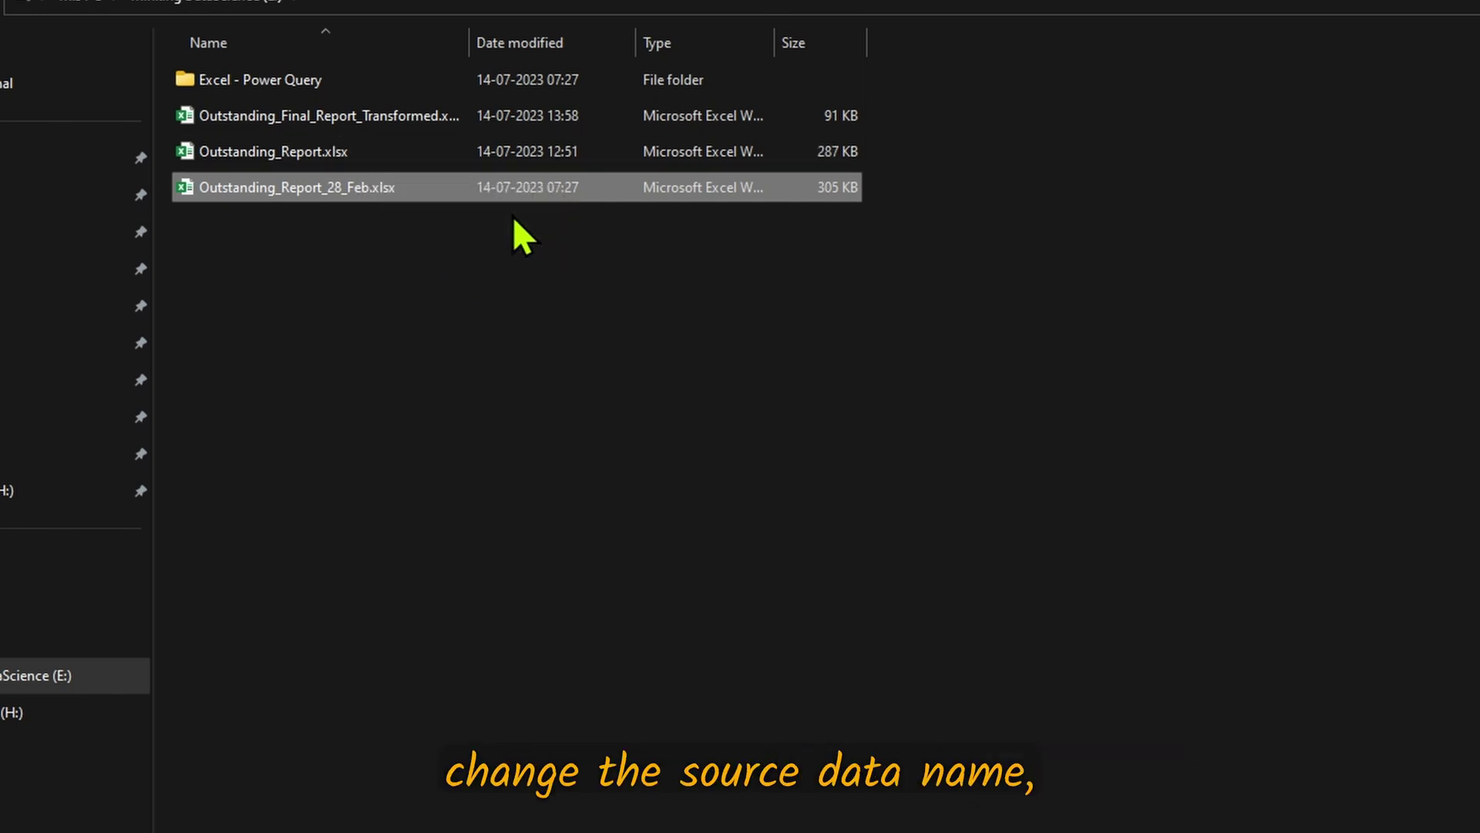
# Step: Rename the old source file Outstanding_Report.xlsx as Outstanding_Report_1.xlsx
pyautogui.press('Up')
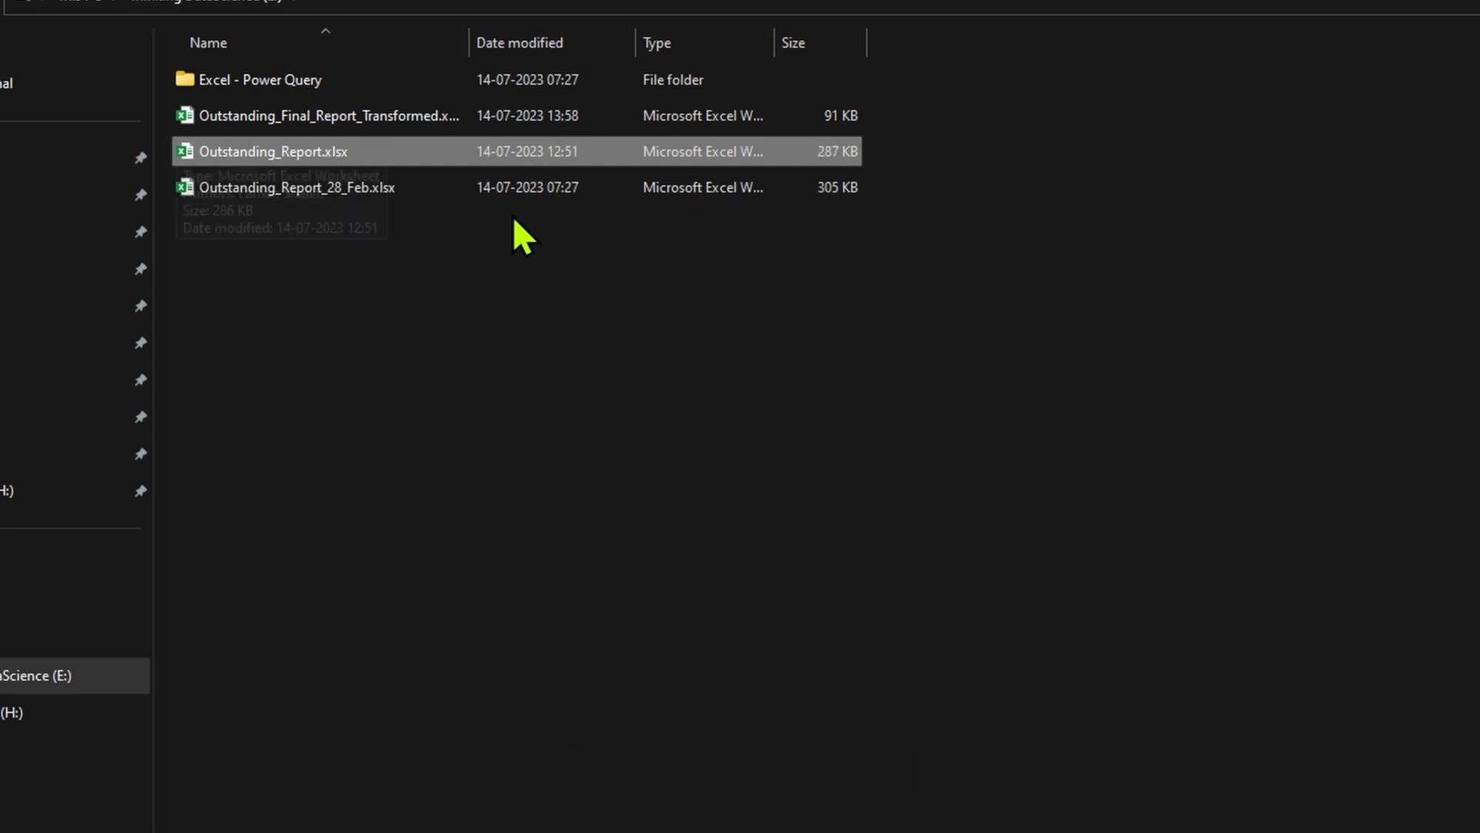
pyautogui.press('F2')
pyautogui.press('Right')
pyautogui.write('_1')
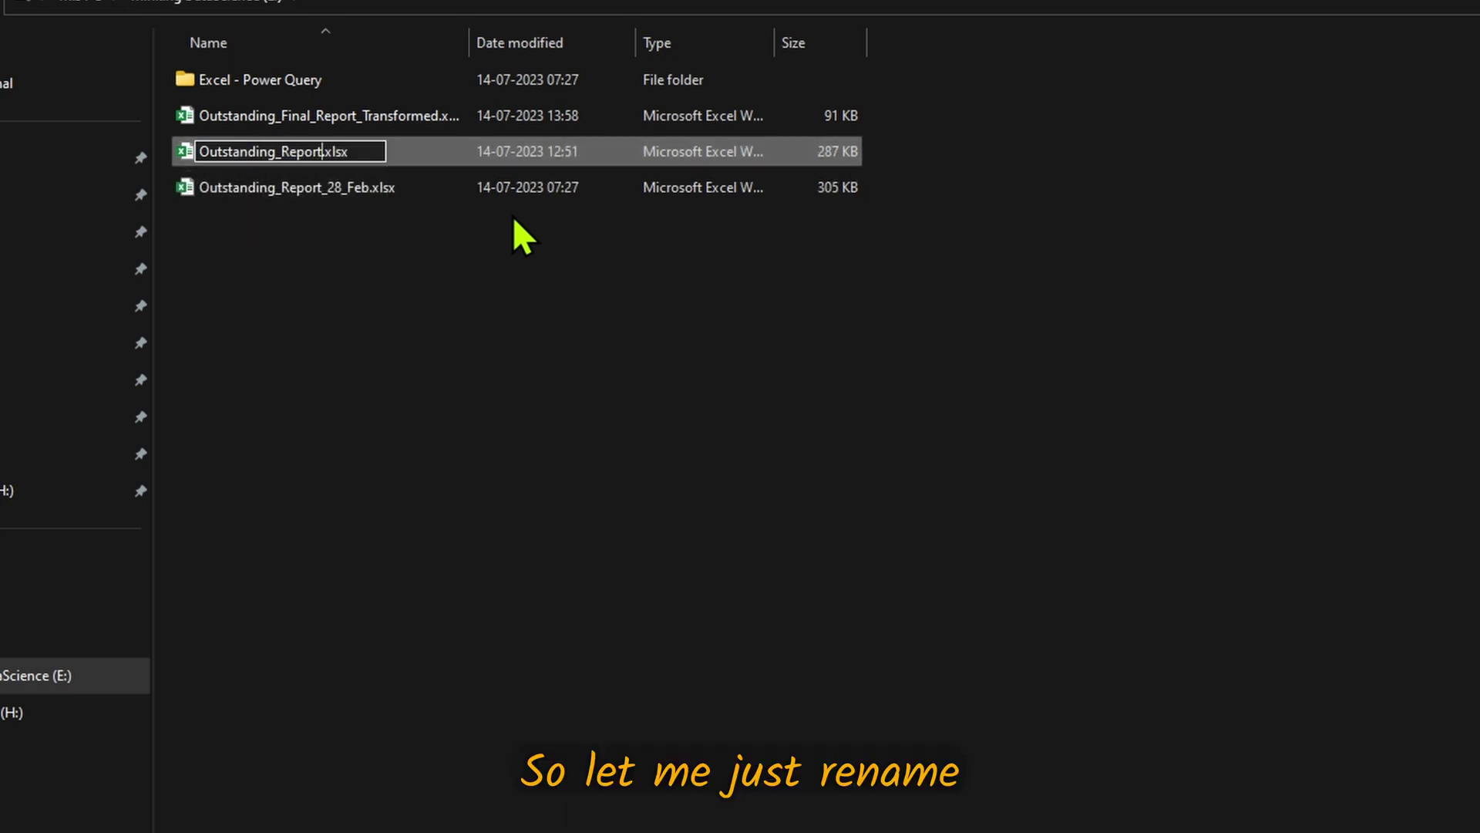
pyautogui.press('Return')
# Step: Rename the copied Outstanding_Report_28_Feb.xlsx as Outstanding_Report.xlsx so it serves as the new source file
pyautogui.press('Down')
pyautogui.press('F2')
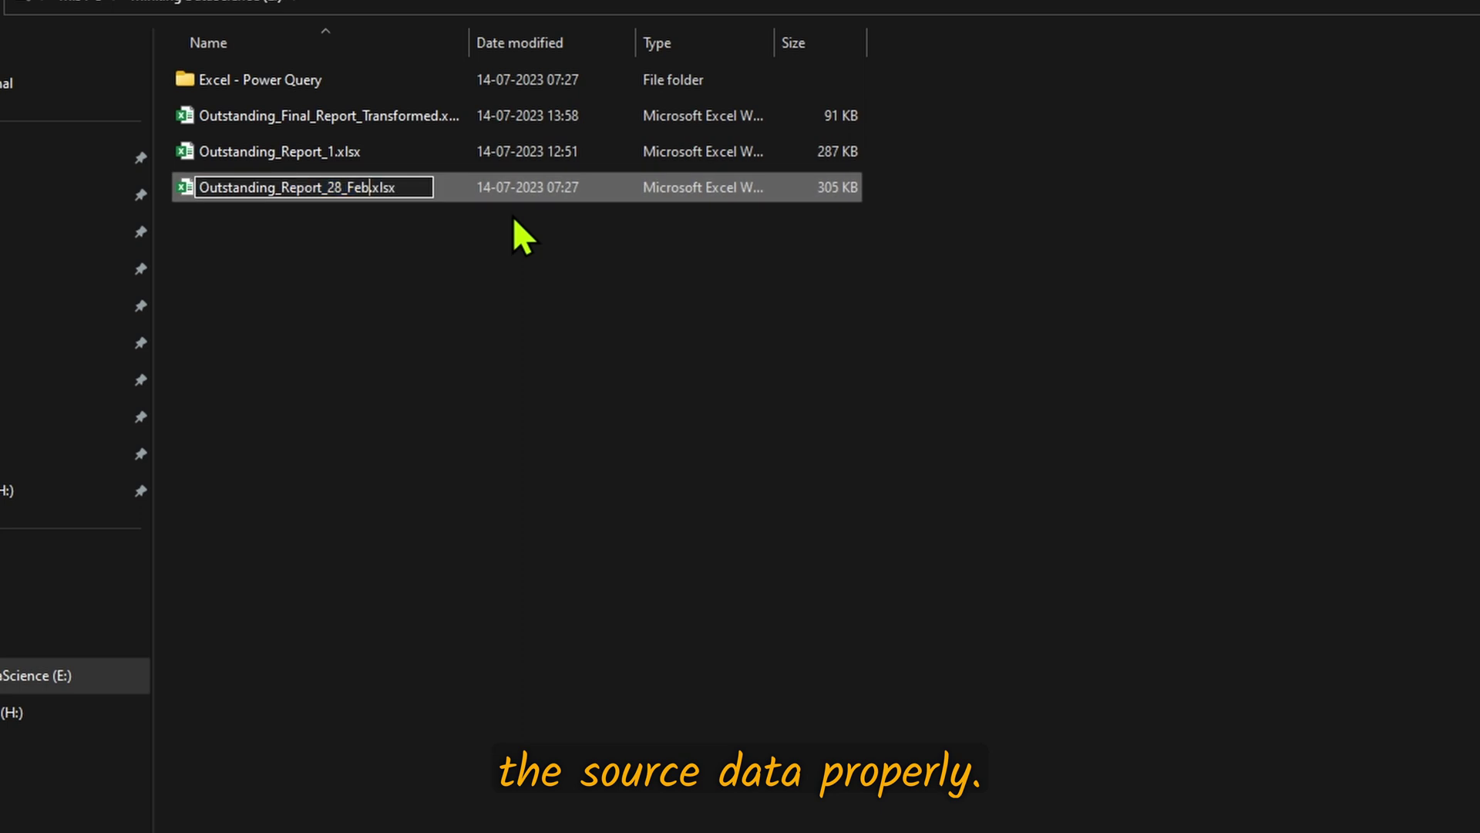
pyautogui.press('Right')
pyautogui.press('BackSpace')
pyautogui.press('BackSpace')
pyautogui.press('BackSpace')
pyautogui.press('BackSpace')
pyautogui.press('BackSpace')
pyautogui.press('BackSpace')
pyautogui.press('BackSpace')
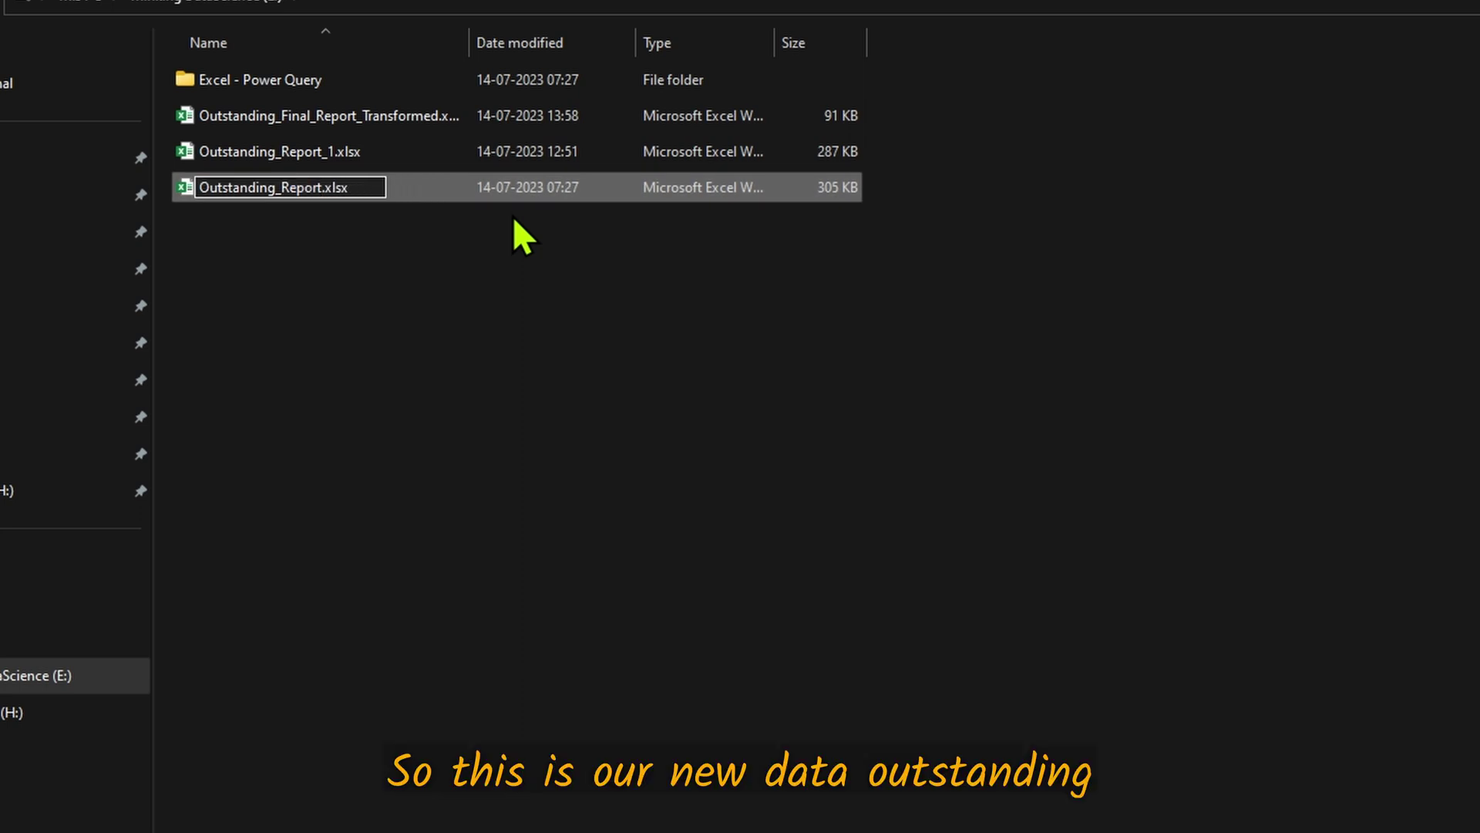
pyautogui.press('Return')
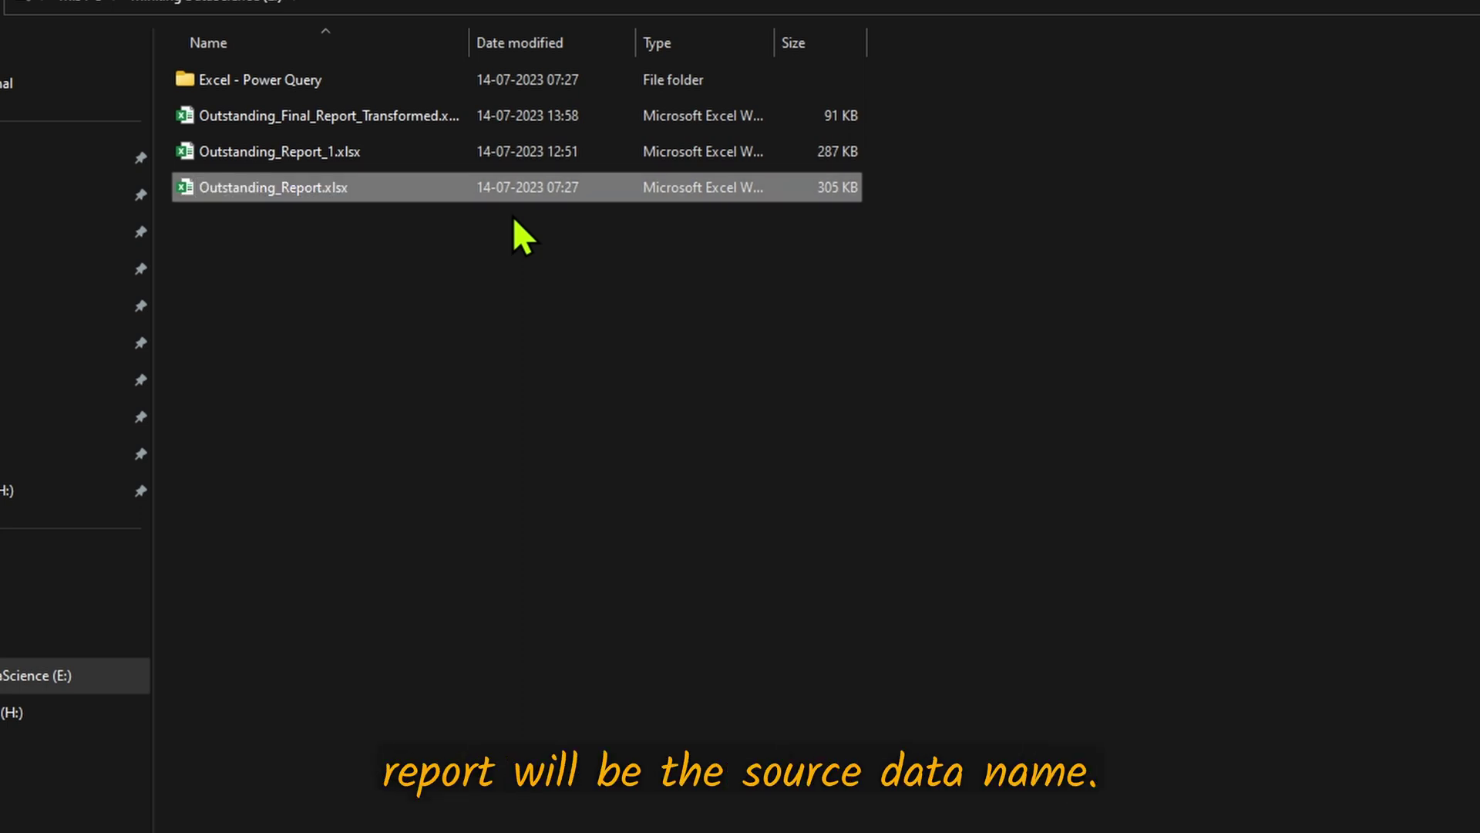
# Step: Open Outstanding_Final_Report_Transformed.xlsx in Excel and enable its content
pyautogui.click(400, 117)
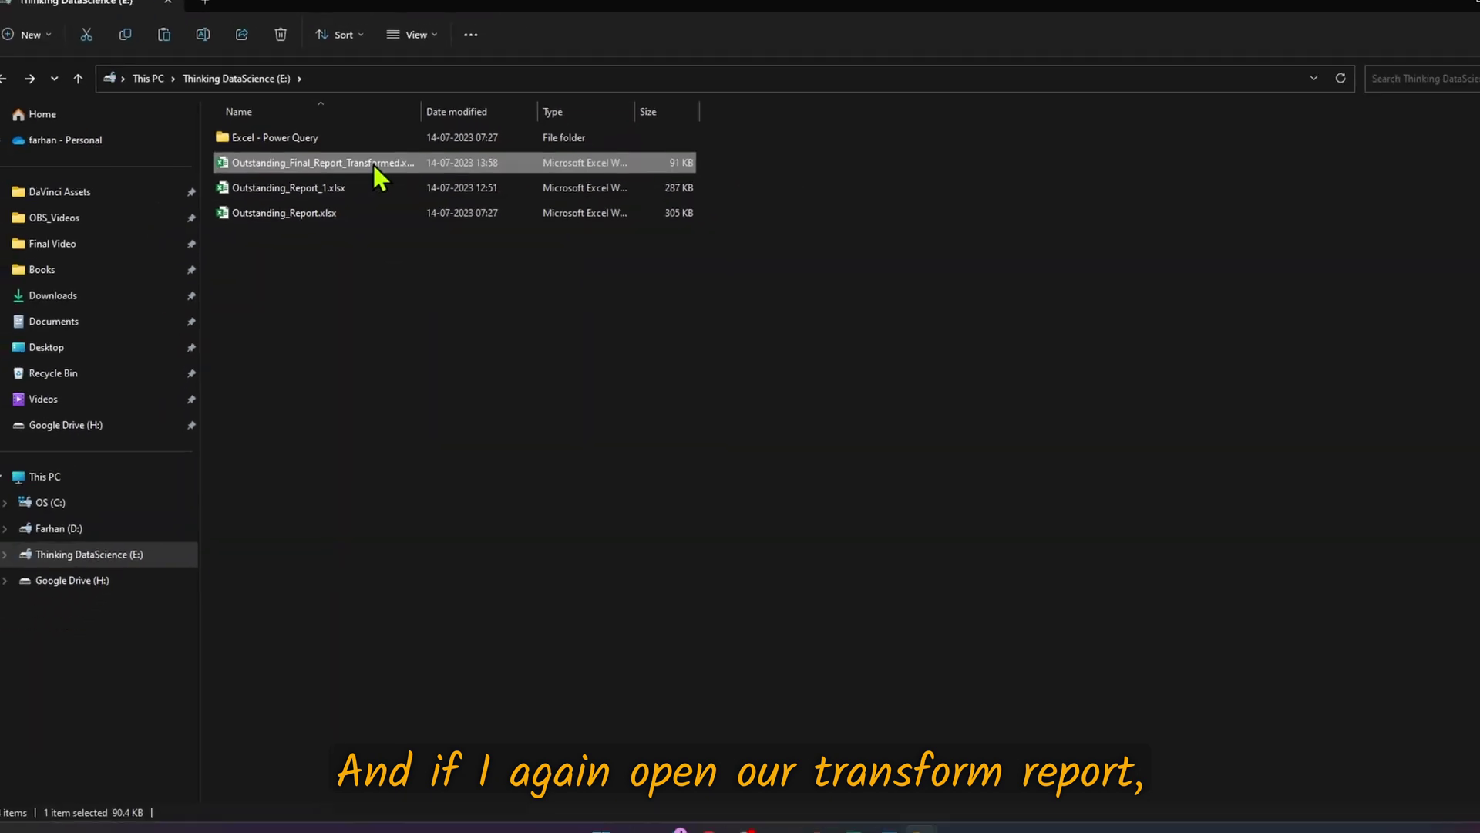
pyautogui.doubleClick(373, 164)
pyautogui.click(372, 148)
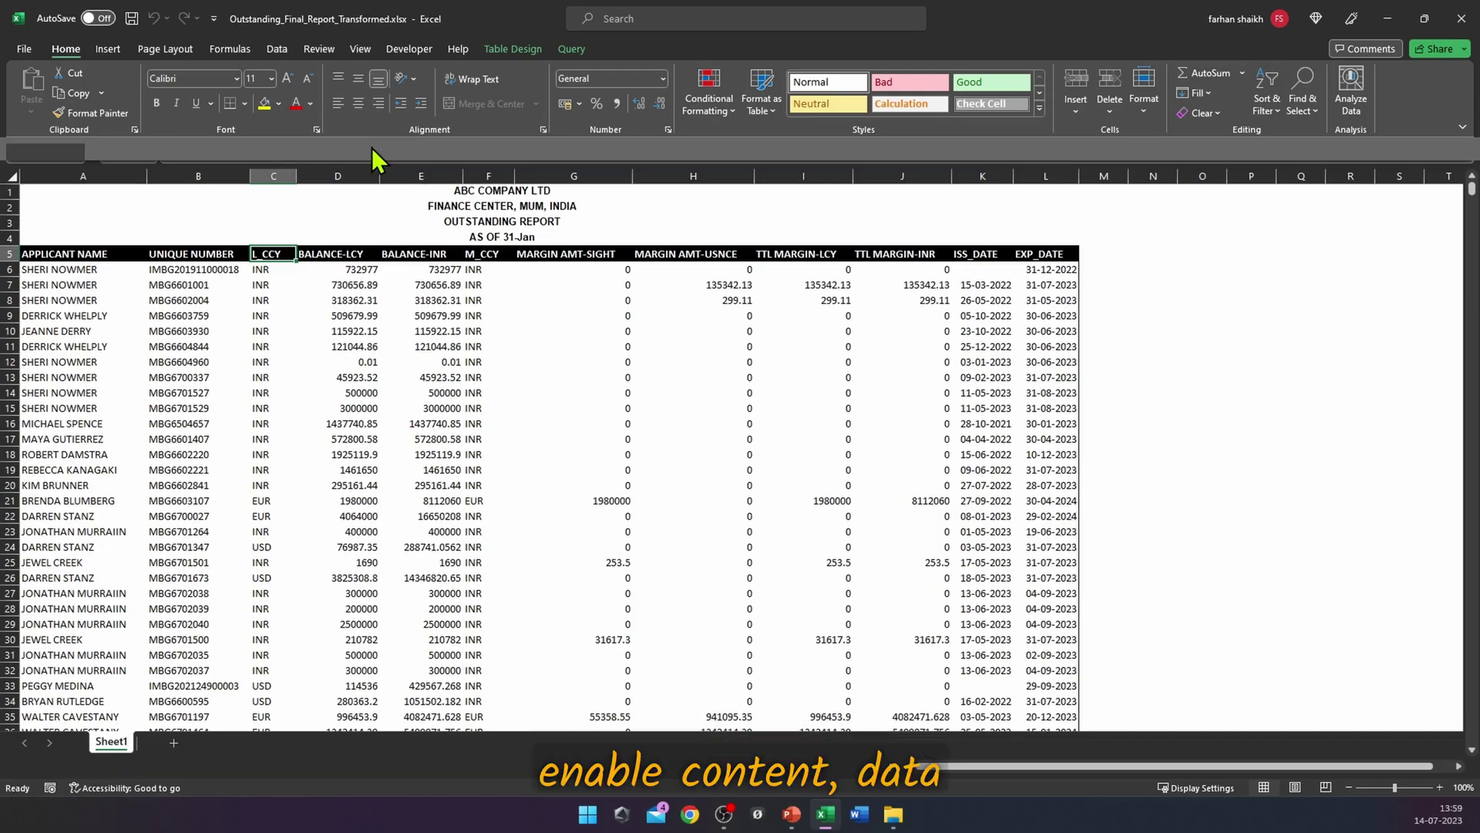
# Step: Show the workbook's queries and connections, and refresh all data from the replaced source file
pyautogui.click(277, 49)
pyautogui.click(349, 72)
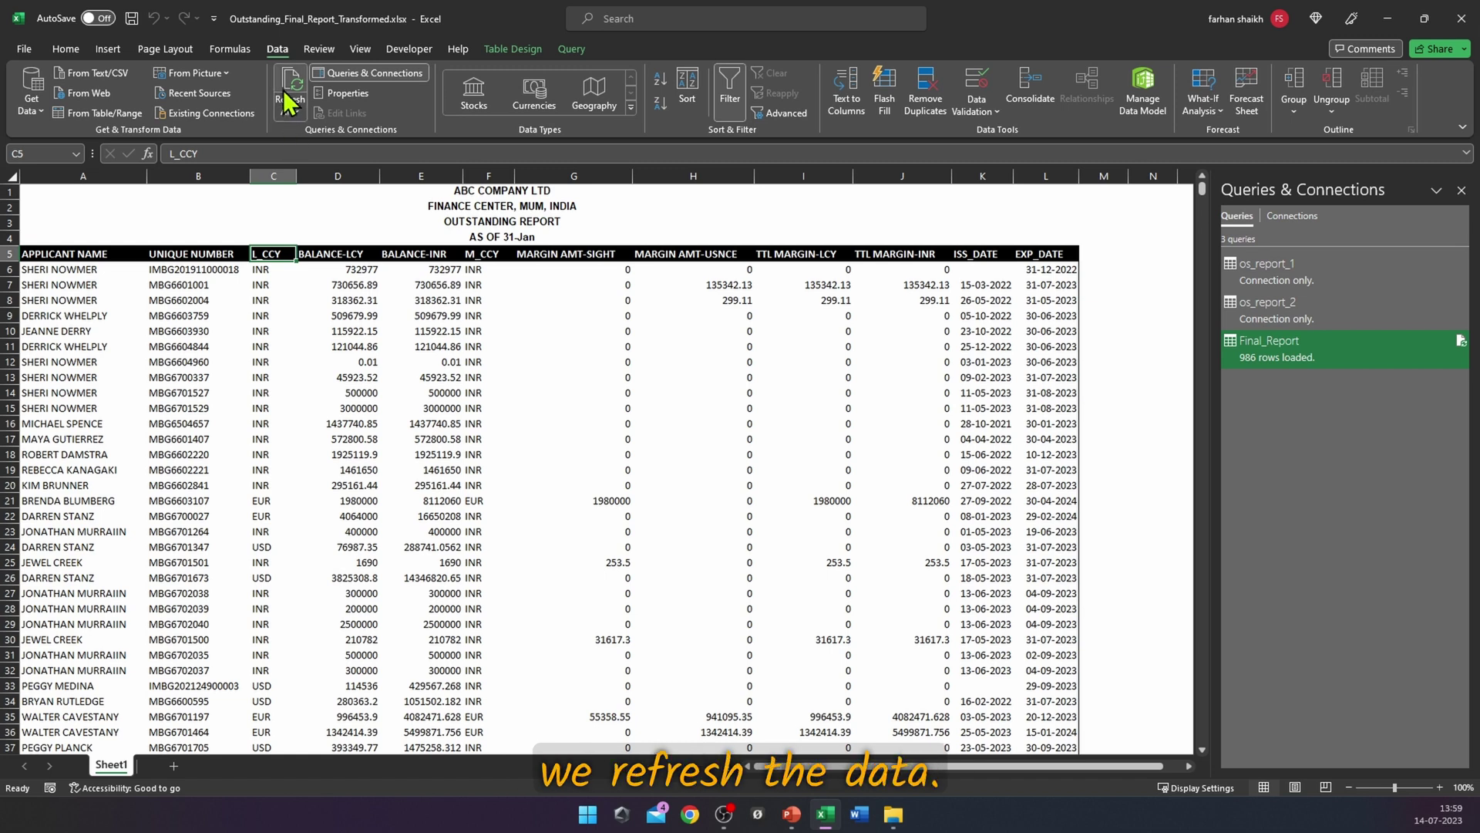
pyautogui.click(292, 91)
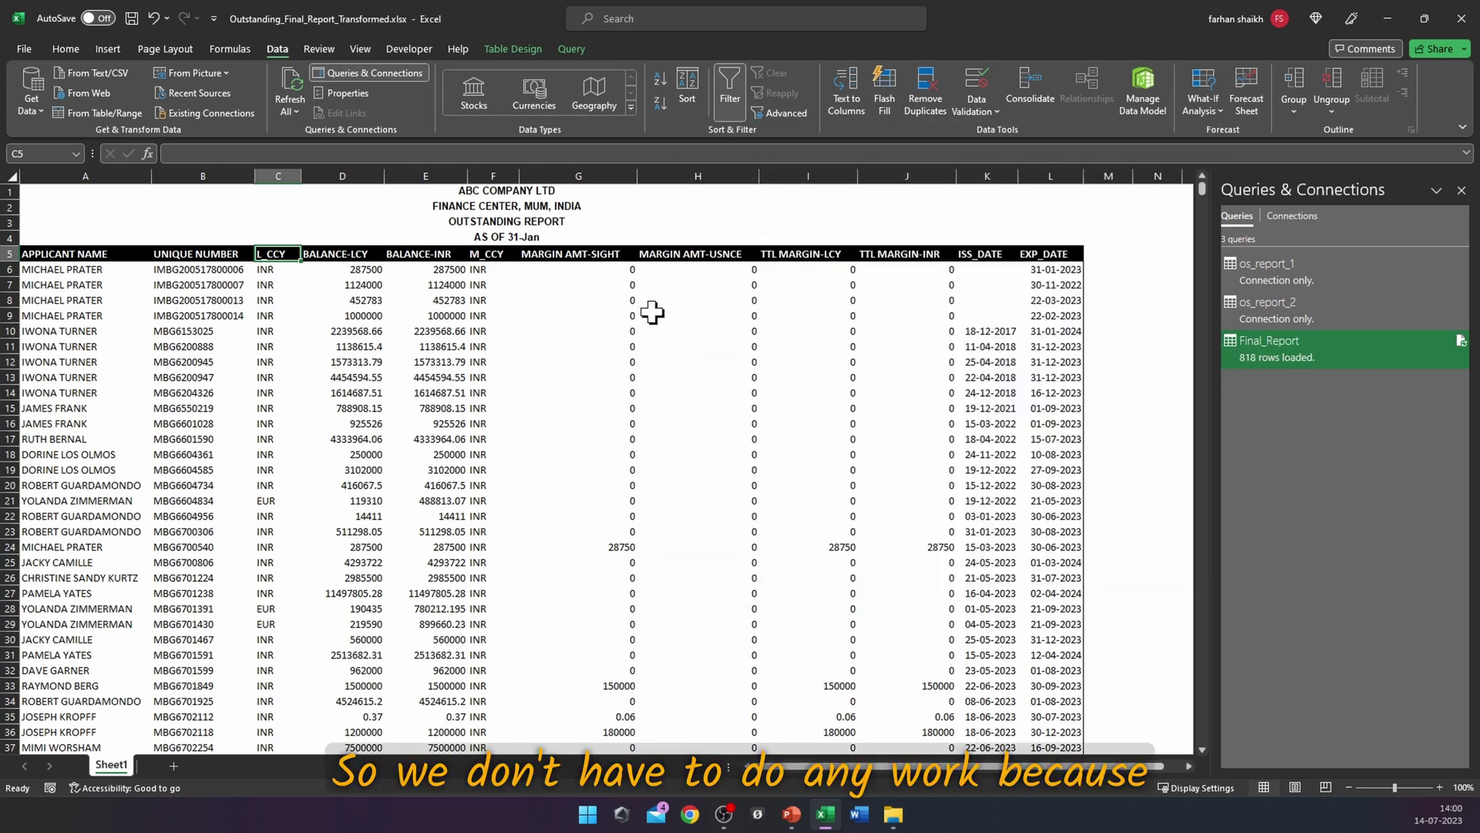
pyautogui.moveTo(1296, 327)
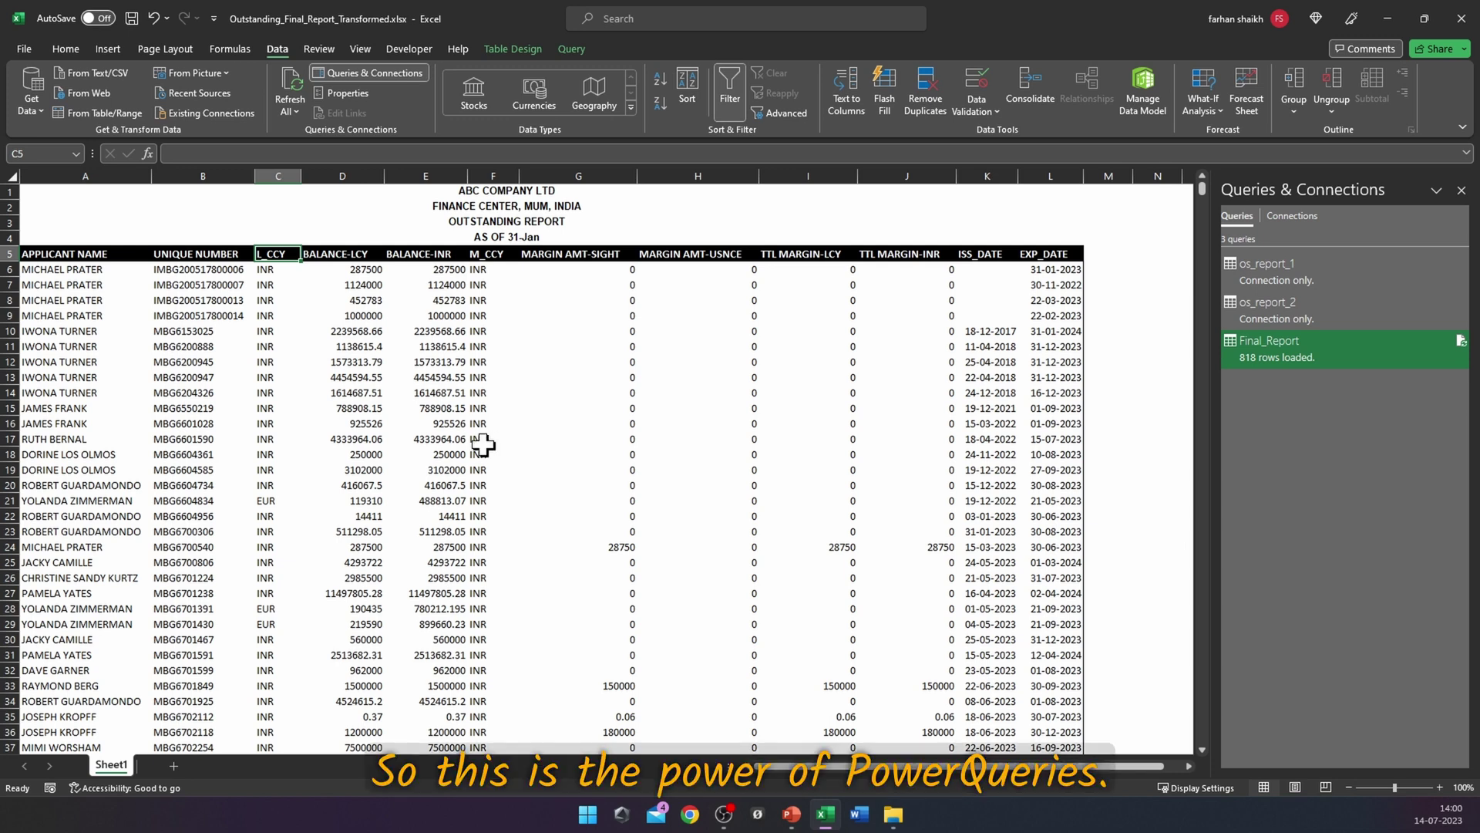
pyautogui.hotkey('alt', 'm')
pyautogui.press('m')
pyautogui.press('d')
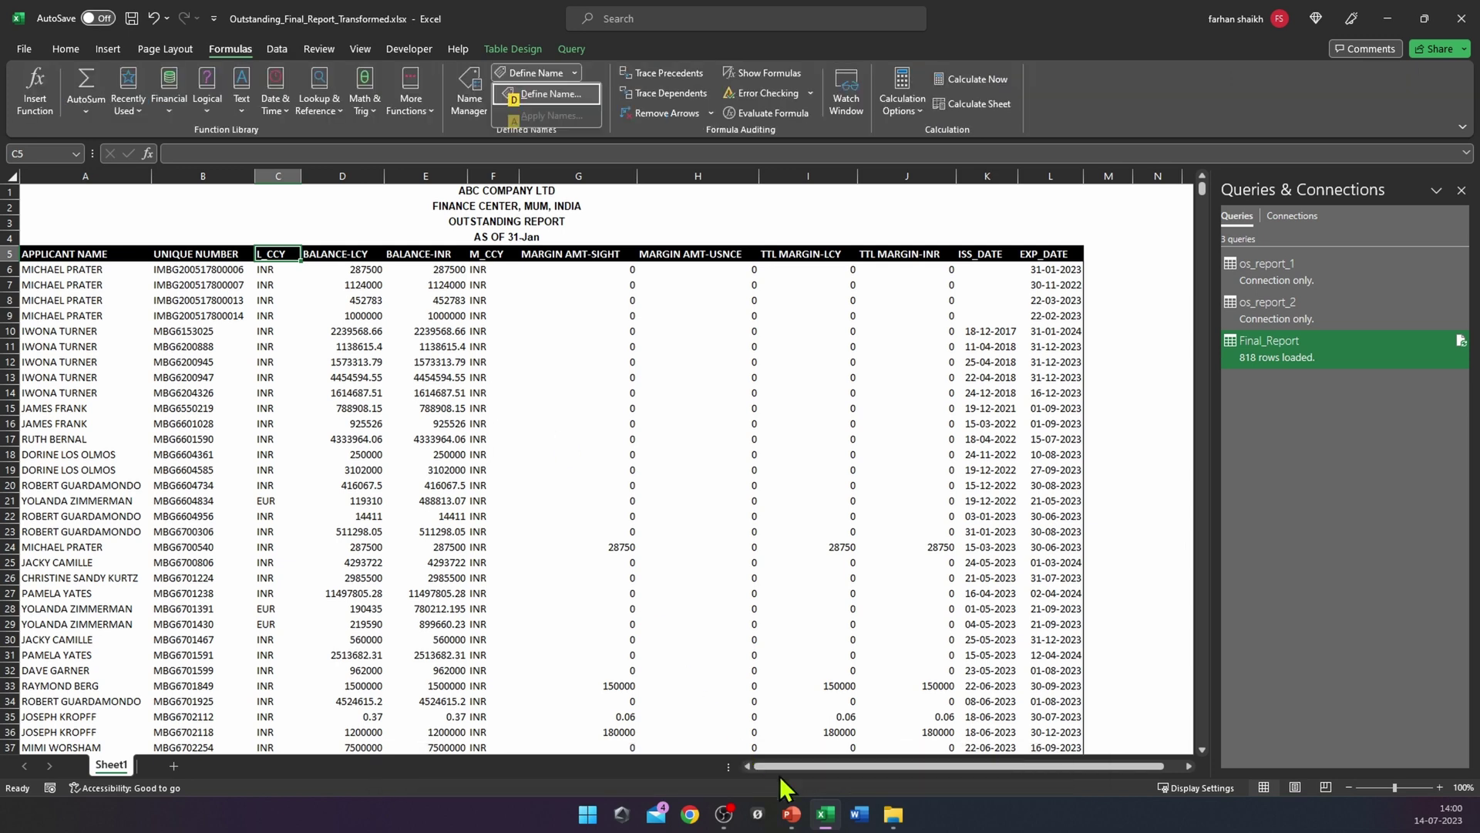
pyautogui.click(1025, 717)
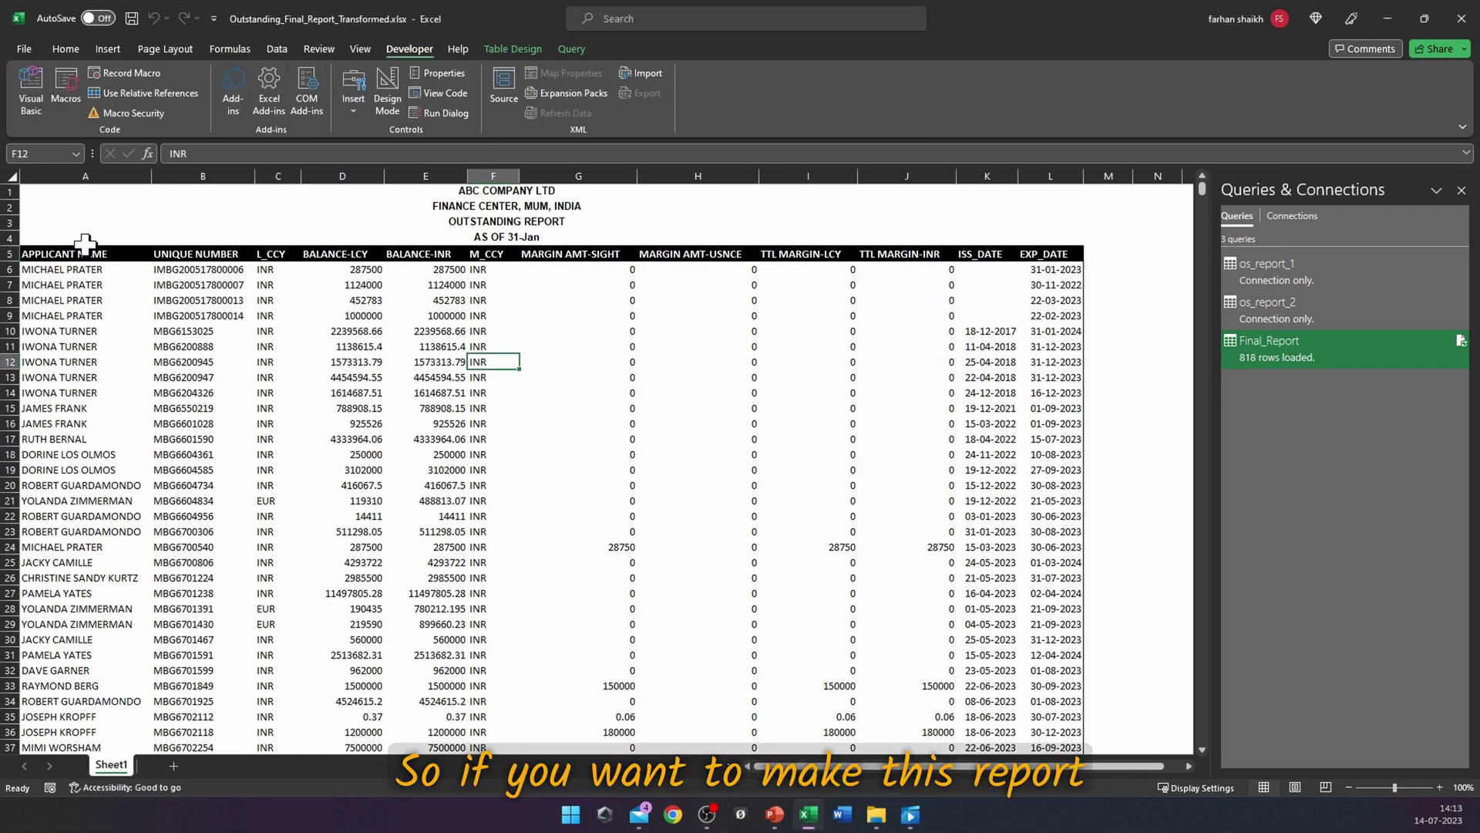
# Step: Enter the heading Applicant in cell A1 and an applicant's surname in lower case in A2 as the search value
pyautogui.moveTo(81, 254); pyautogui.dragTo(85, 423)
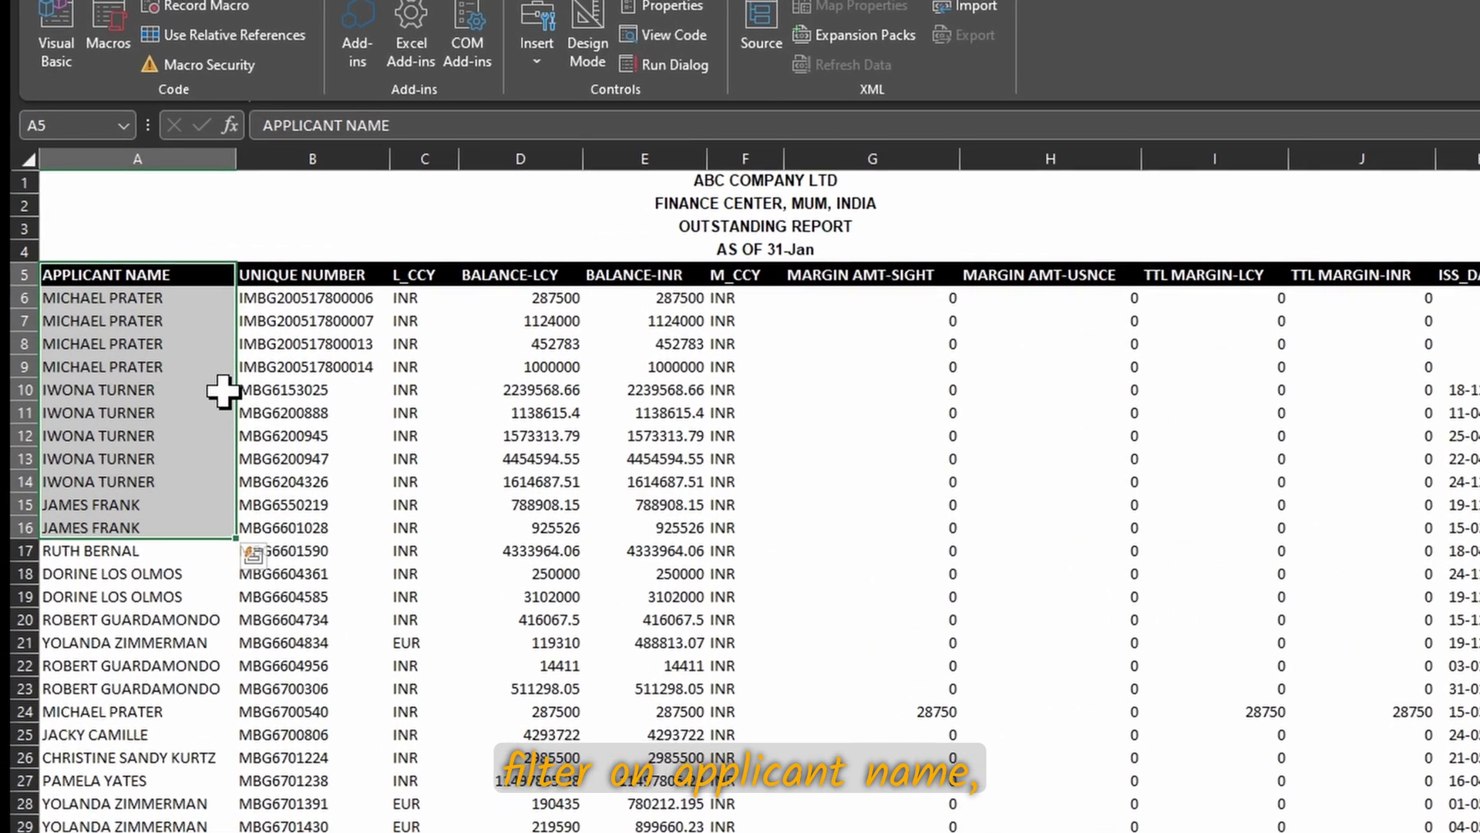
pyautogui.hotkey('ctrl', 'Home')
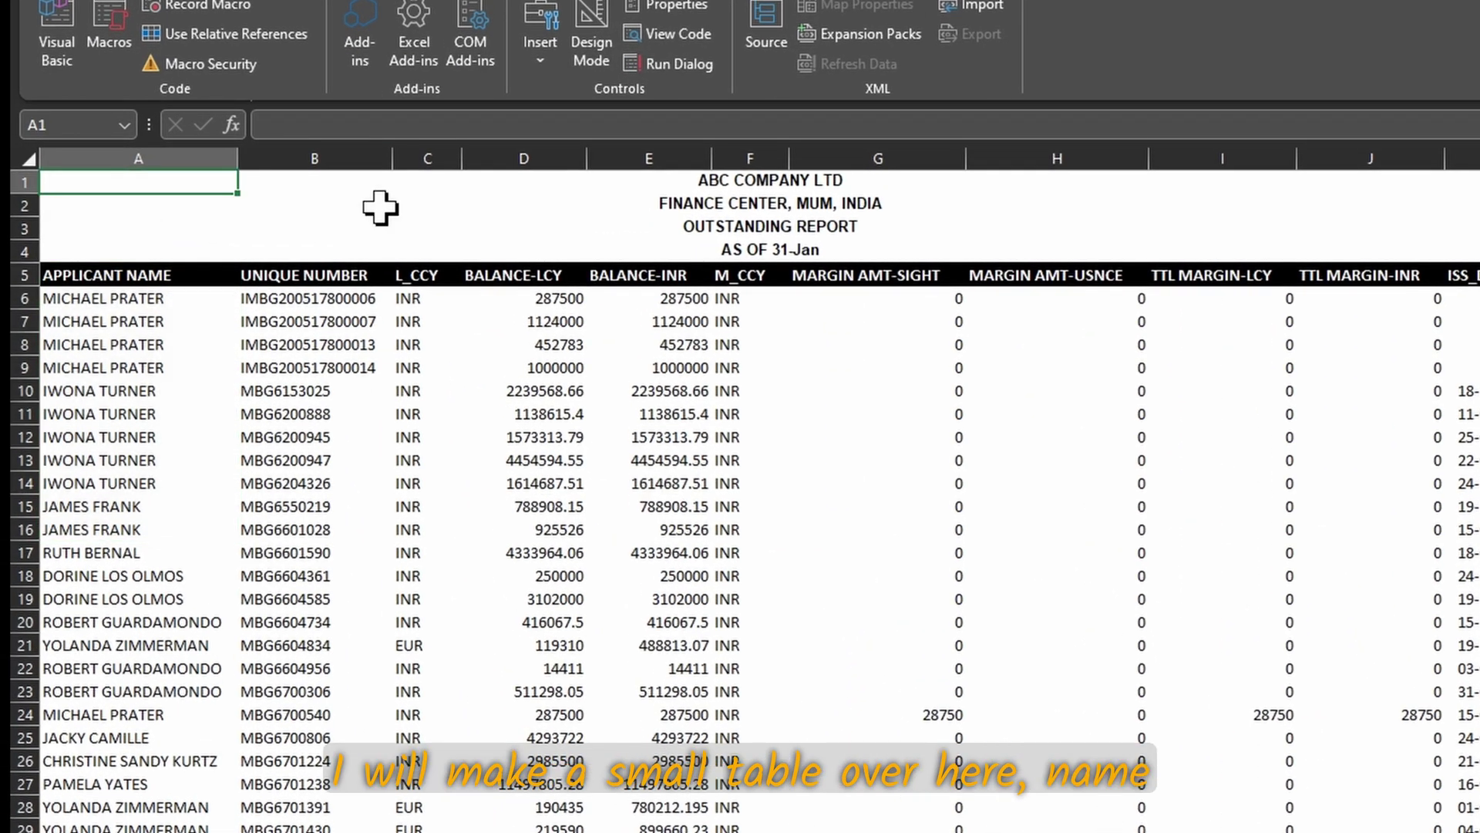
pyautogui.press('F2')
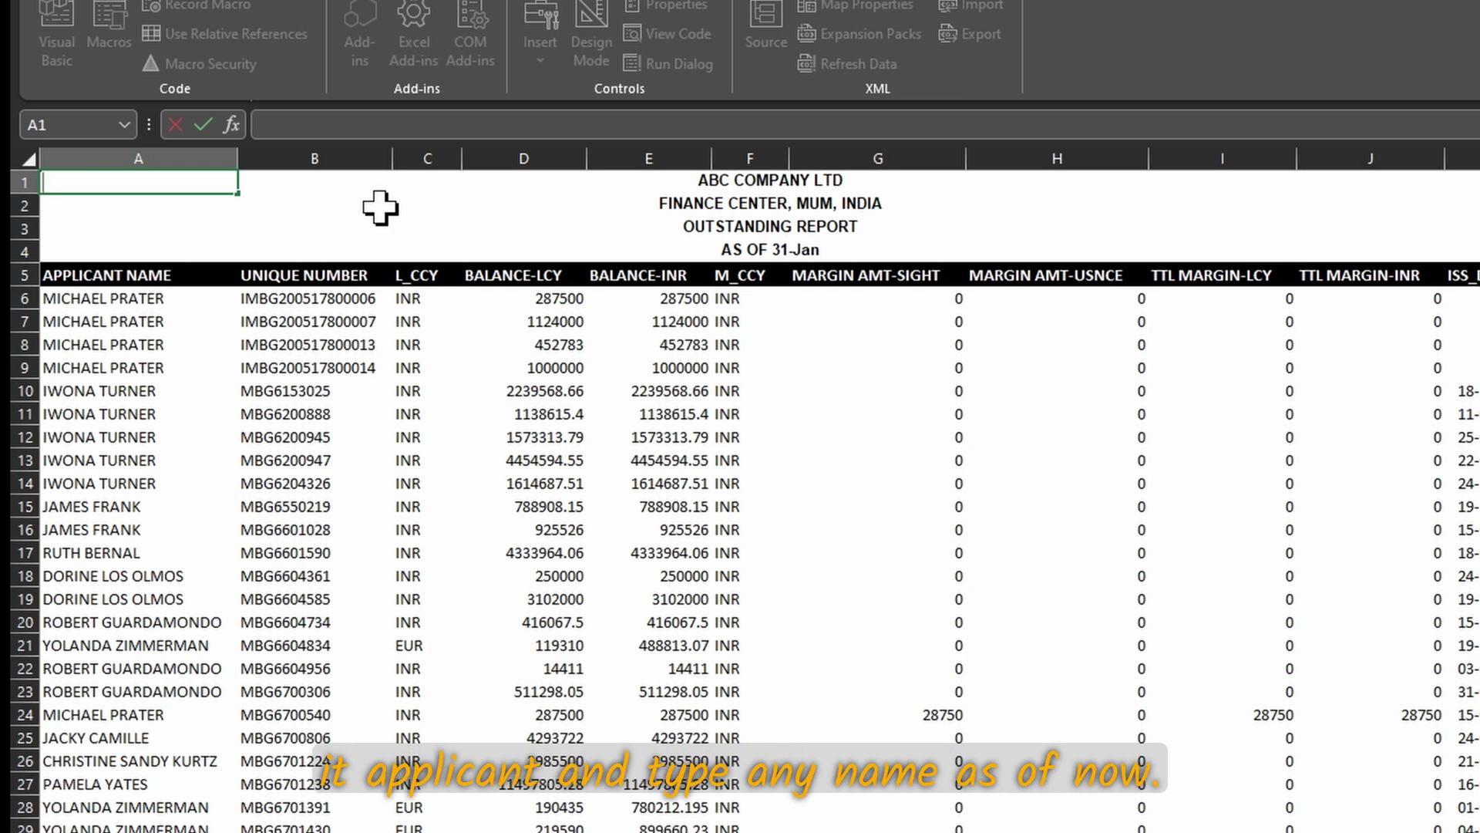
pyautogui.write('Applicant')
pyautogui.press('Return')
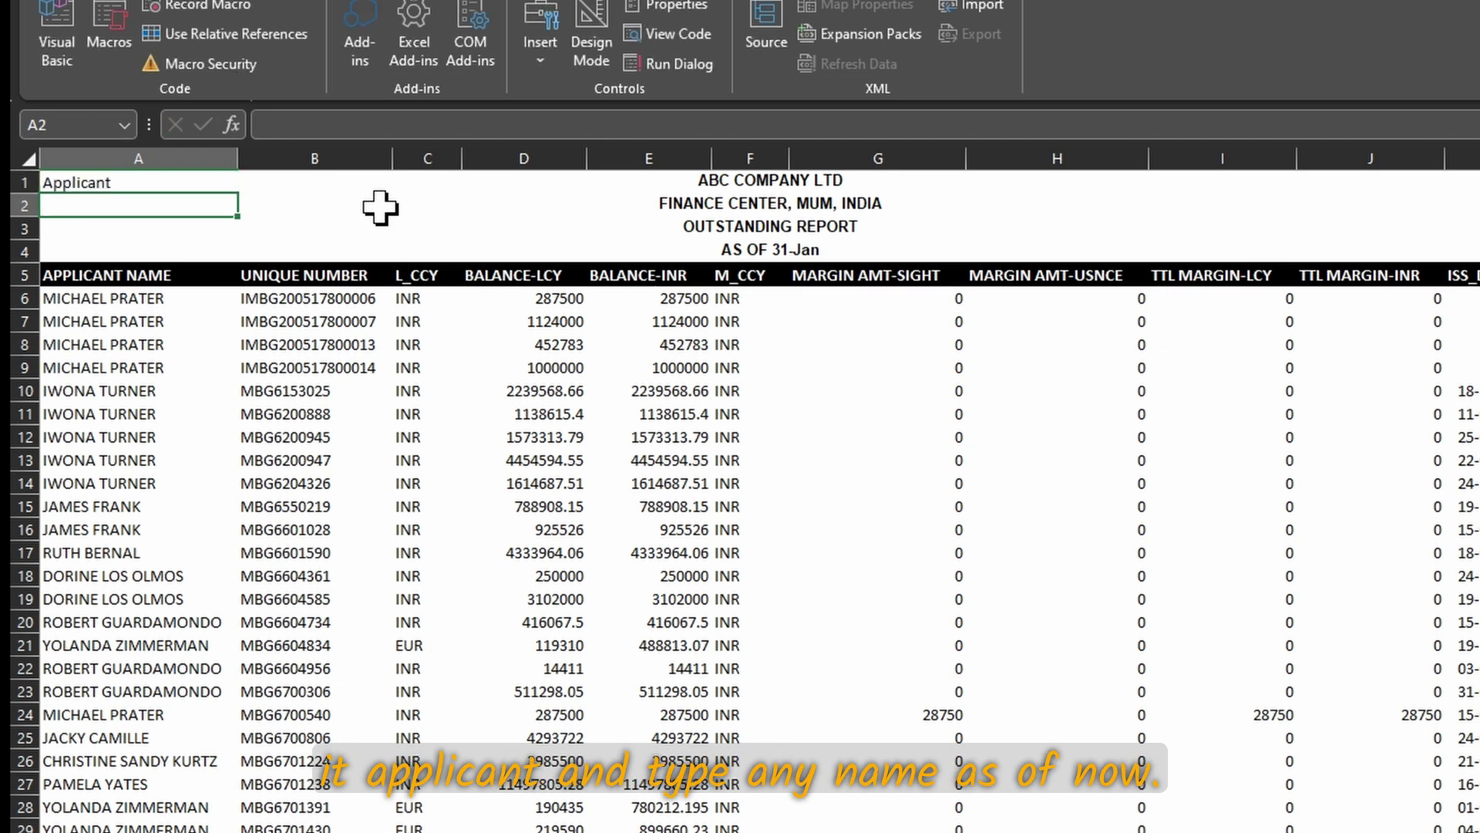
pyautogui.write('pra')
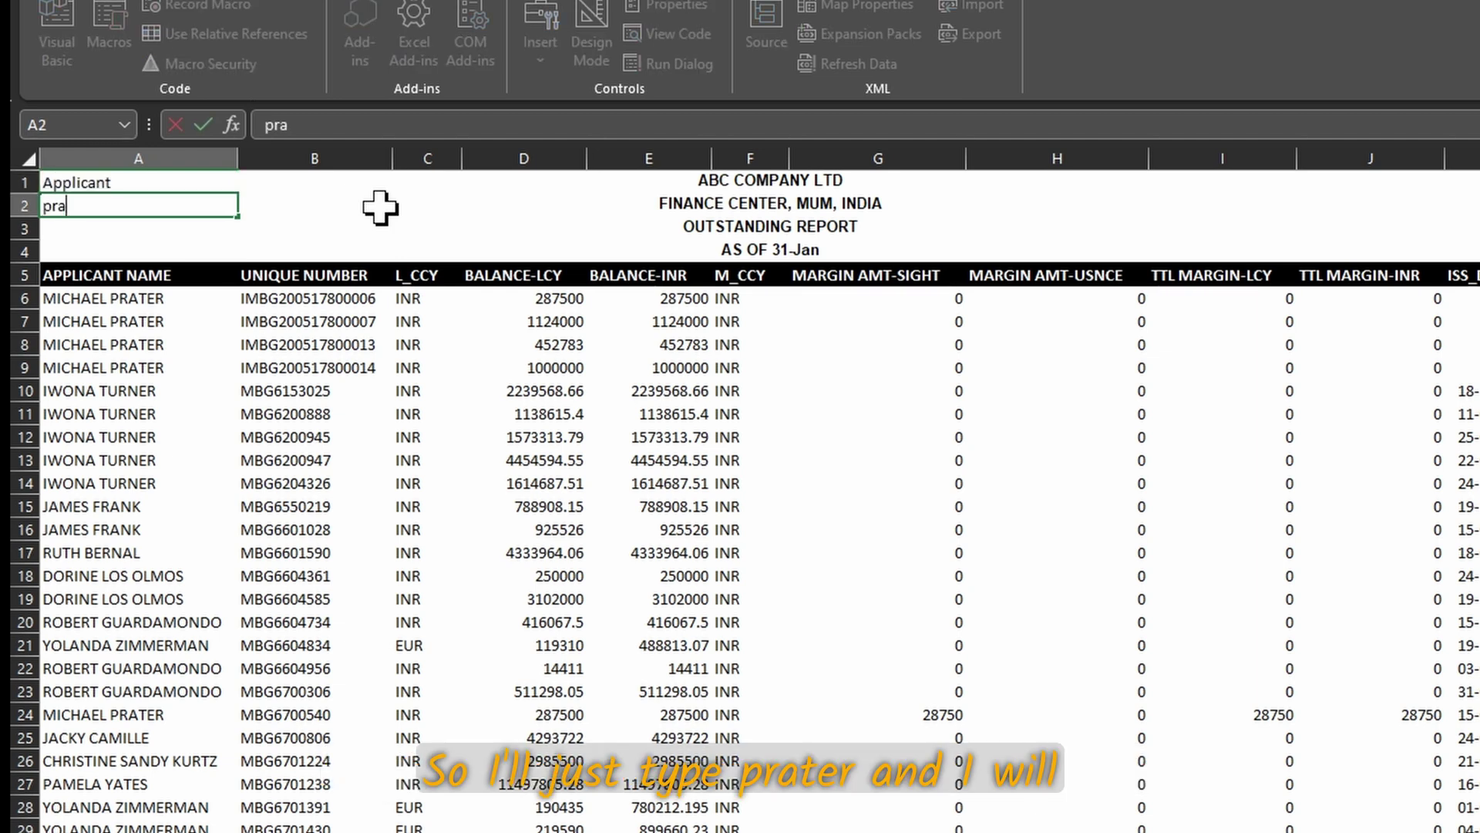
pyautogui.write('ter')
# Step: Bring A1:A2 into Power Query as a table with headers, and name the new query Name_Search
pyautogui.moveTo(149, 182); pyautogui.dragTo(146, 205)
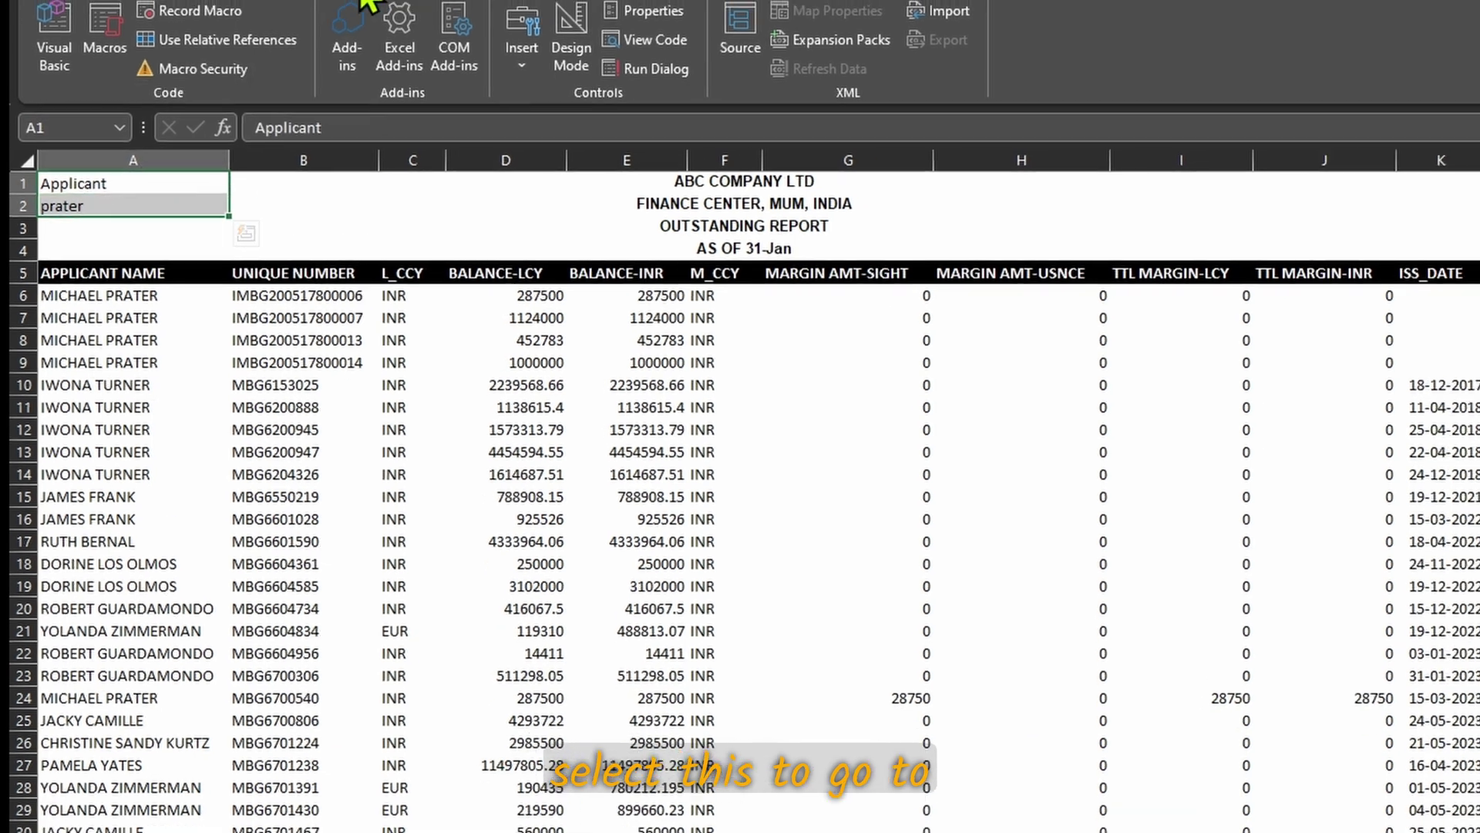
pyautogui.click(279, 47)
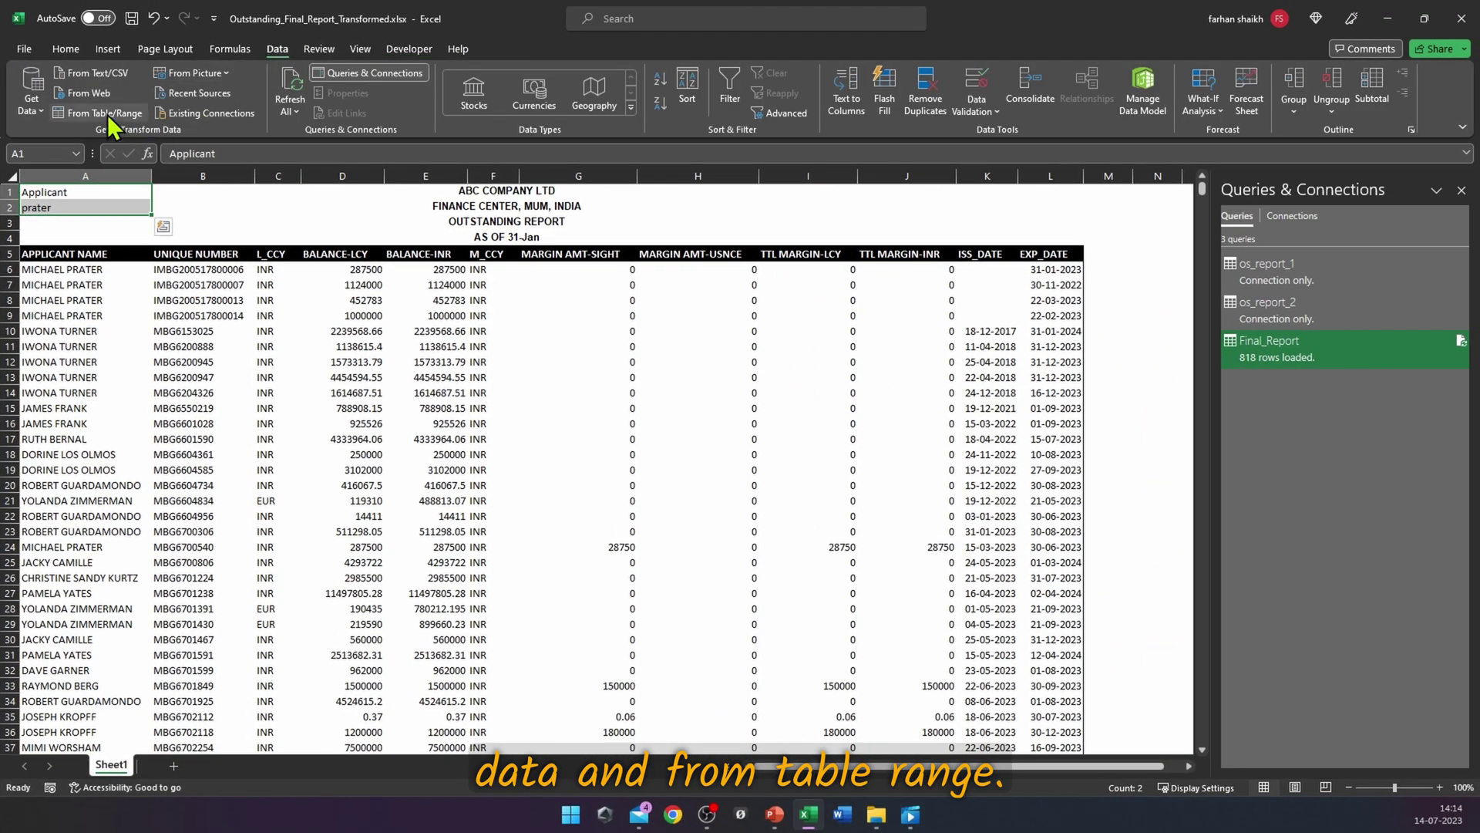
pyautogui.click(109, 112)
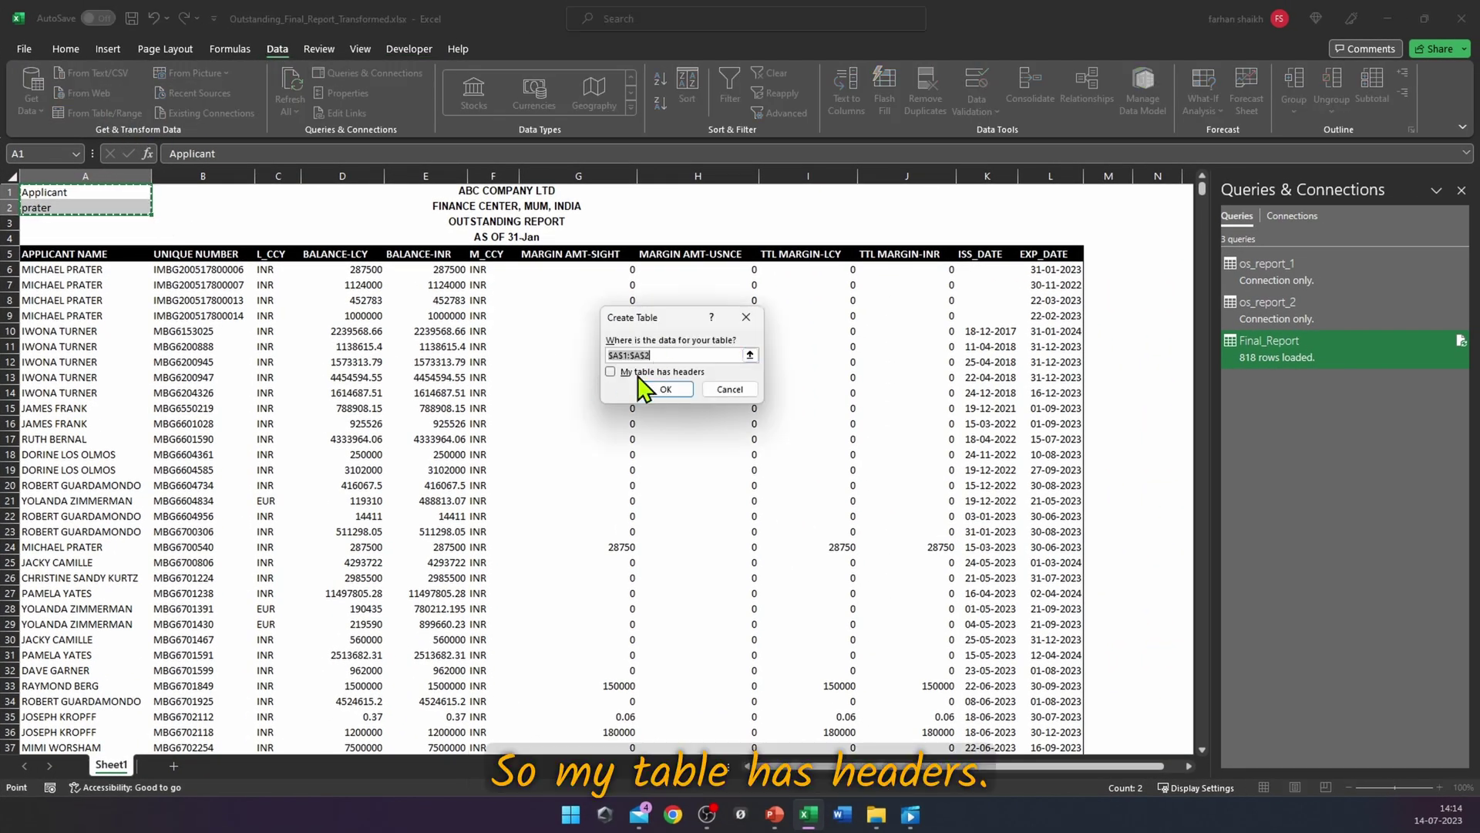
pyautogui.click(611, 372)
pyautogui.click(666, 389)
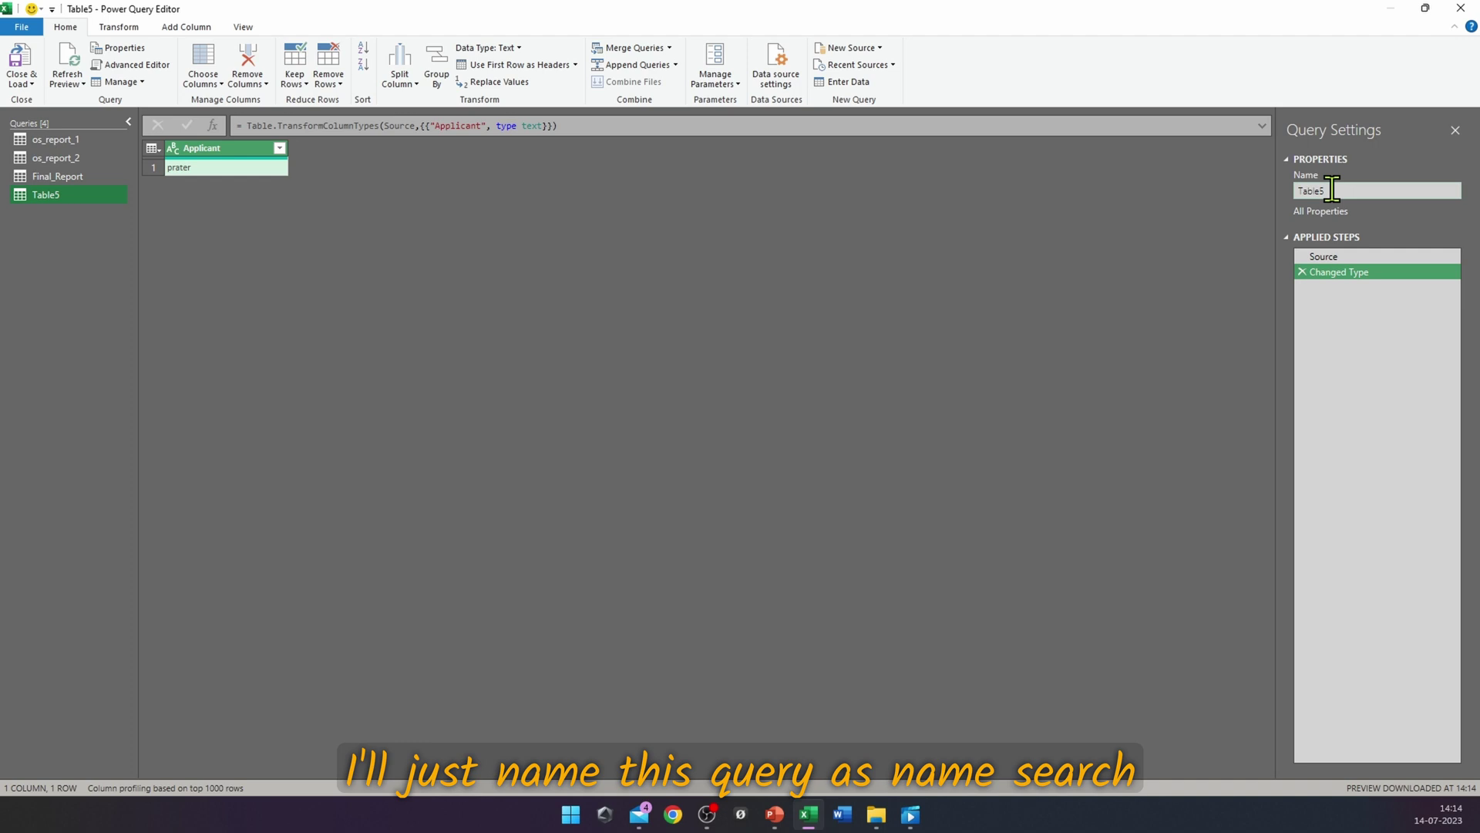
pyautogui.click(1331, 189)
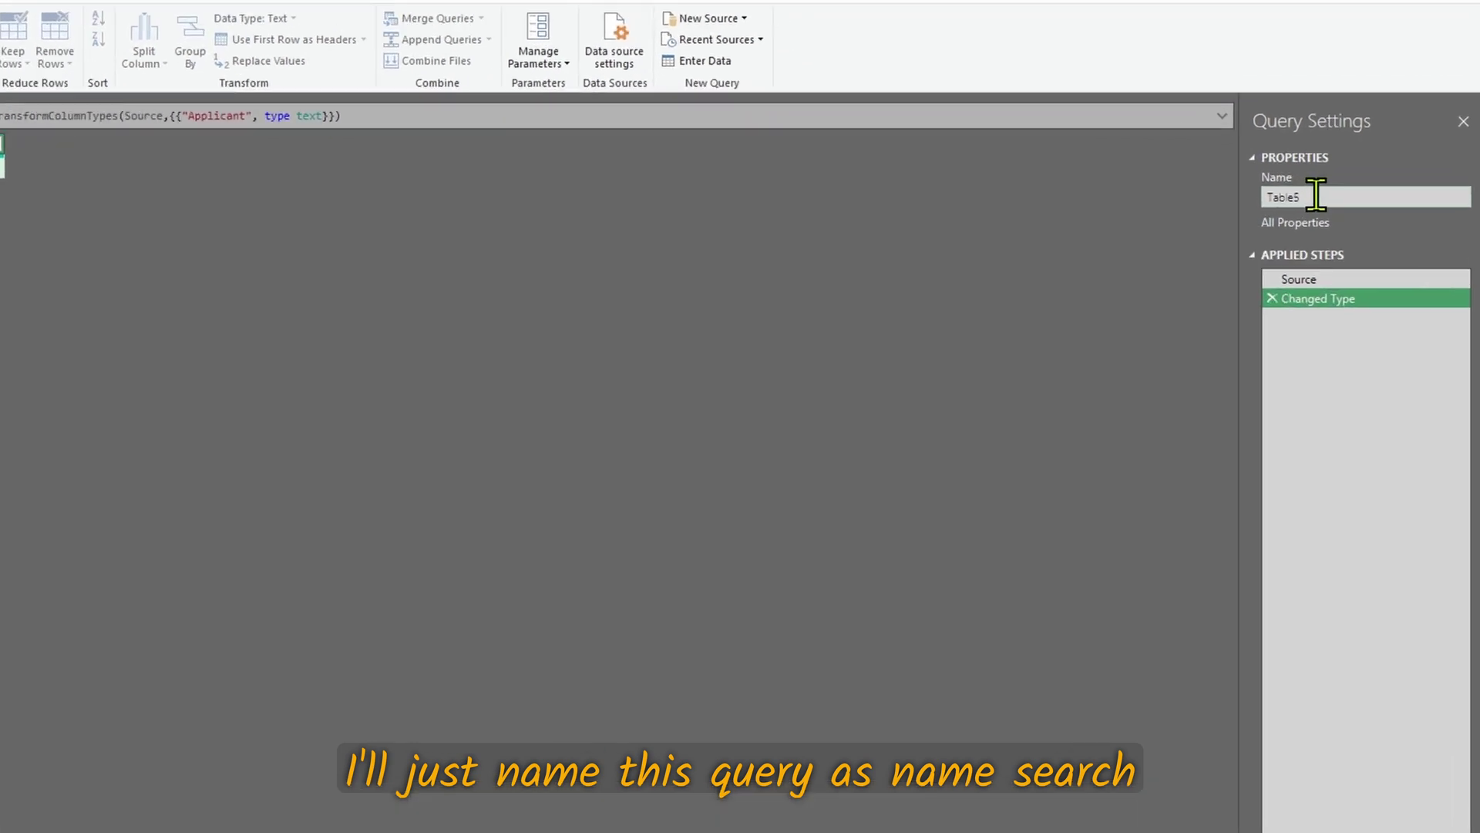
pyautogui.write('Name_Search')
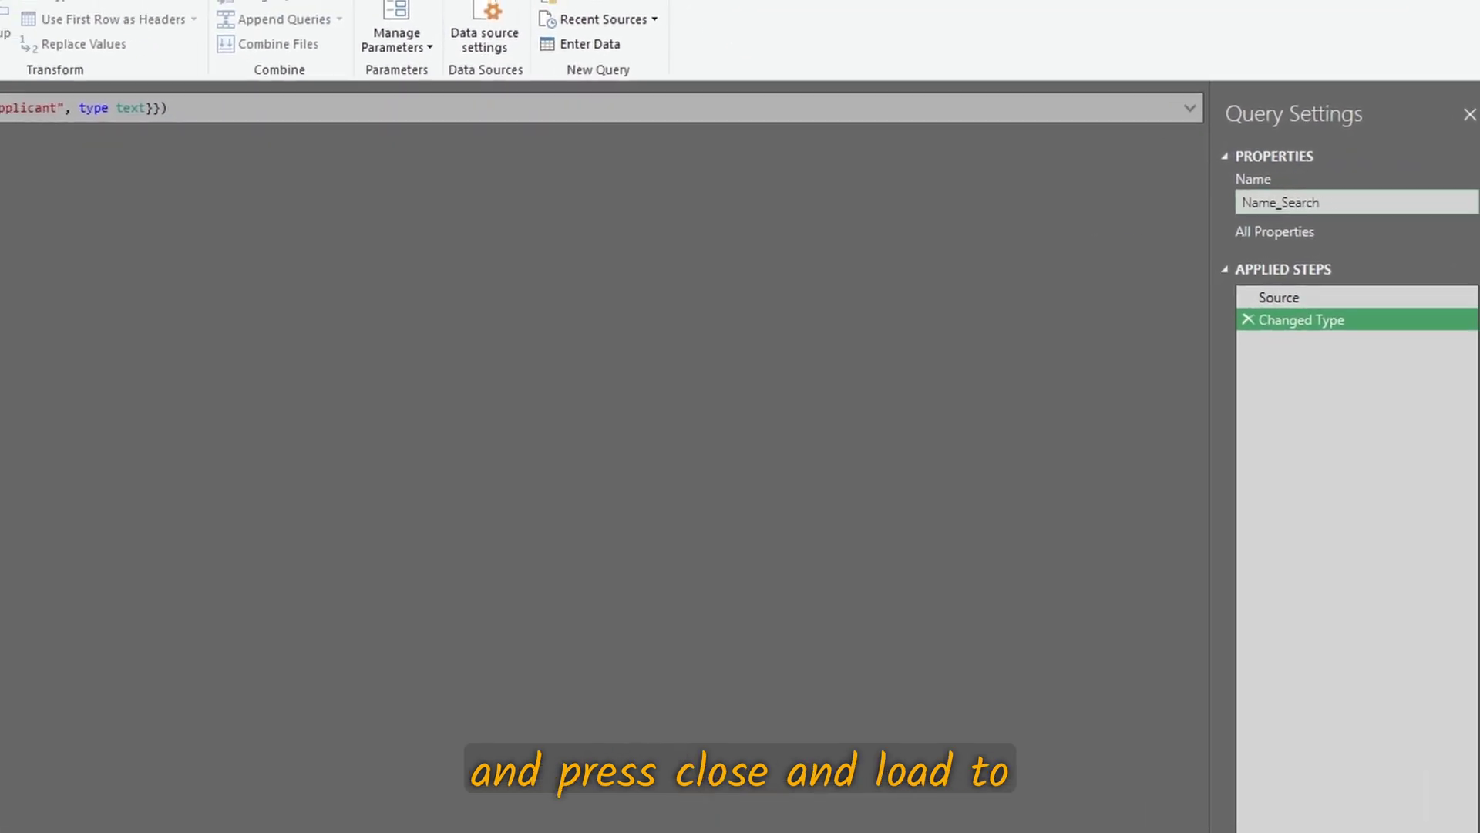
# Step: Close the query editor and load Name_Search as a connection only
pyautogui.click(27, 128)
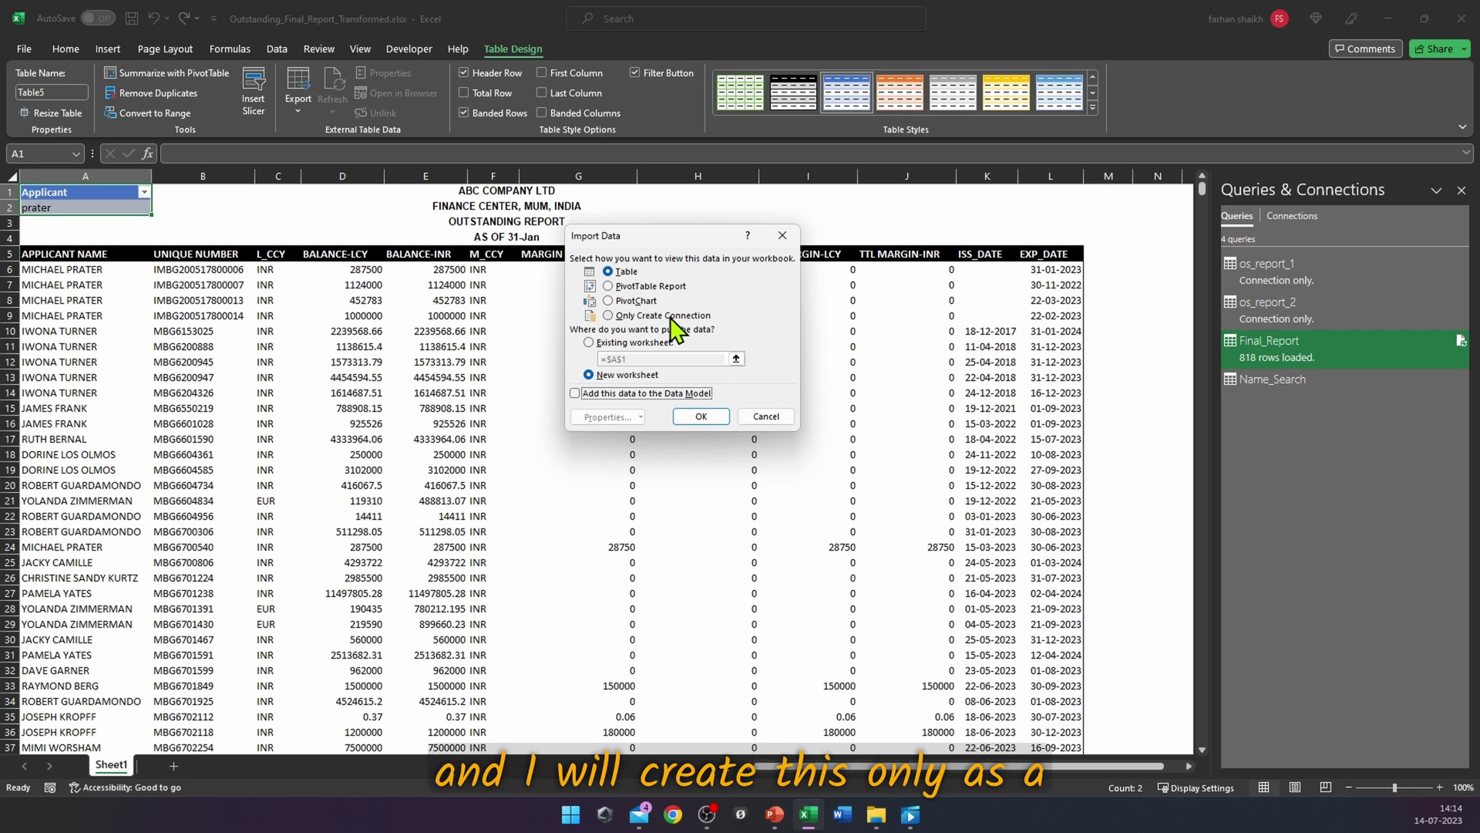
pyautogui.click(609, 316)
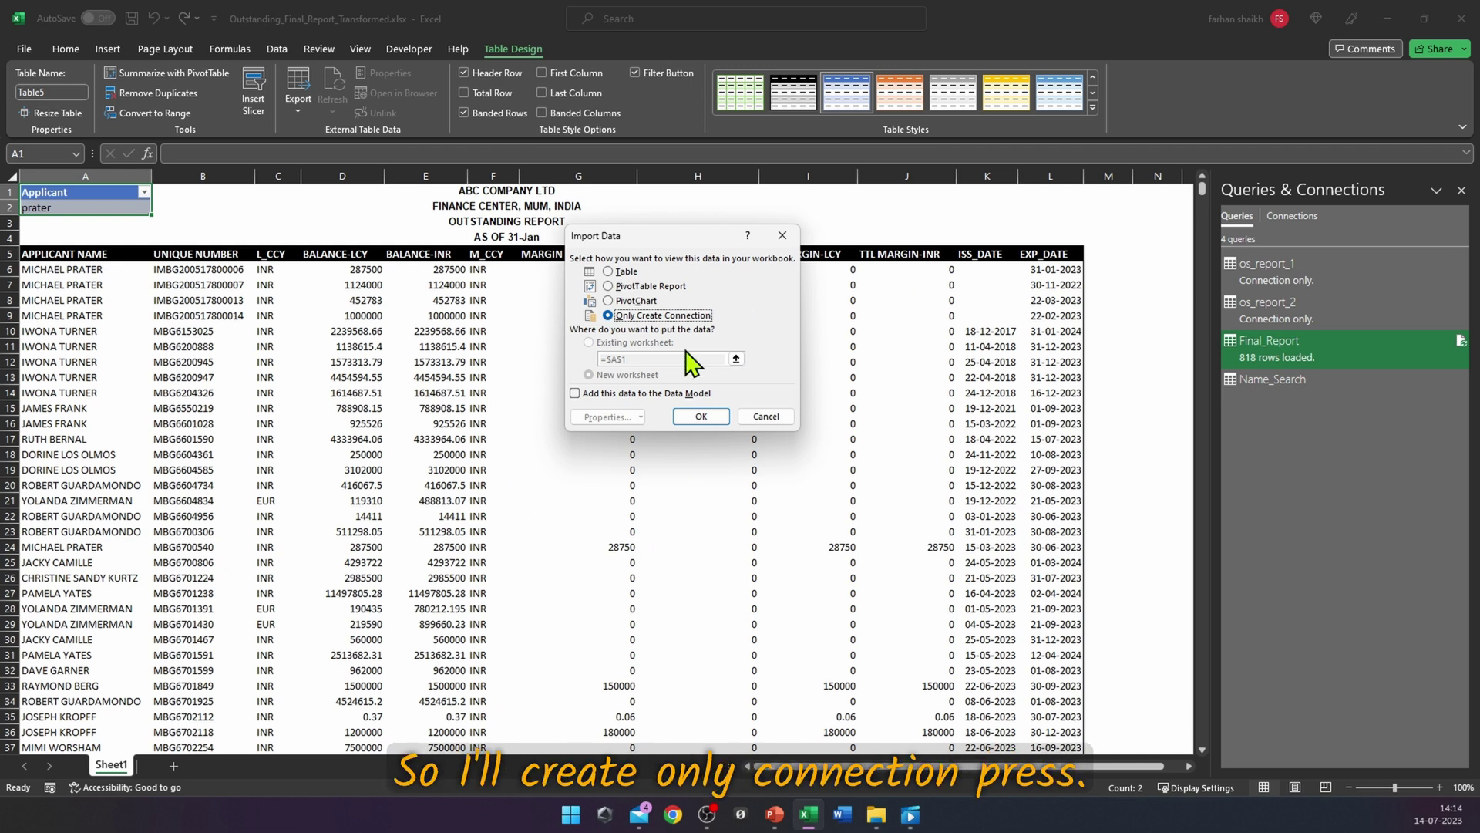
pyautogui.click(713, 418)
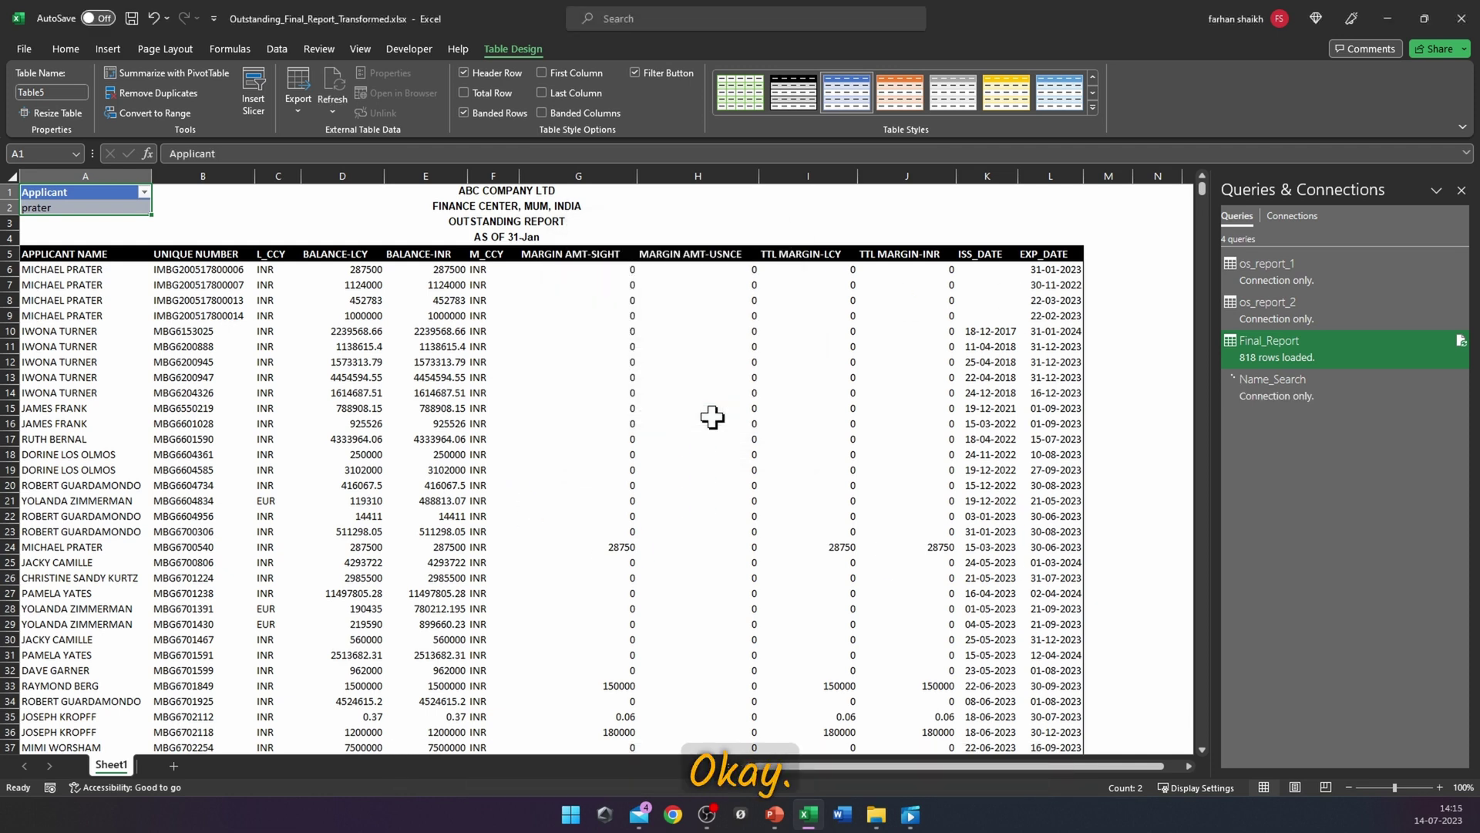
# Step: Reopen the Name_Search query for editing and drill down into the value in its Applicant column
pyautogui.doubleClick(1372, 394)
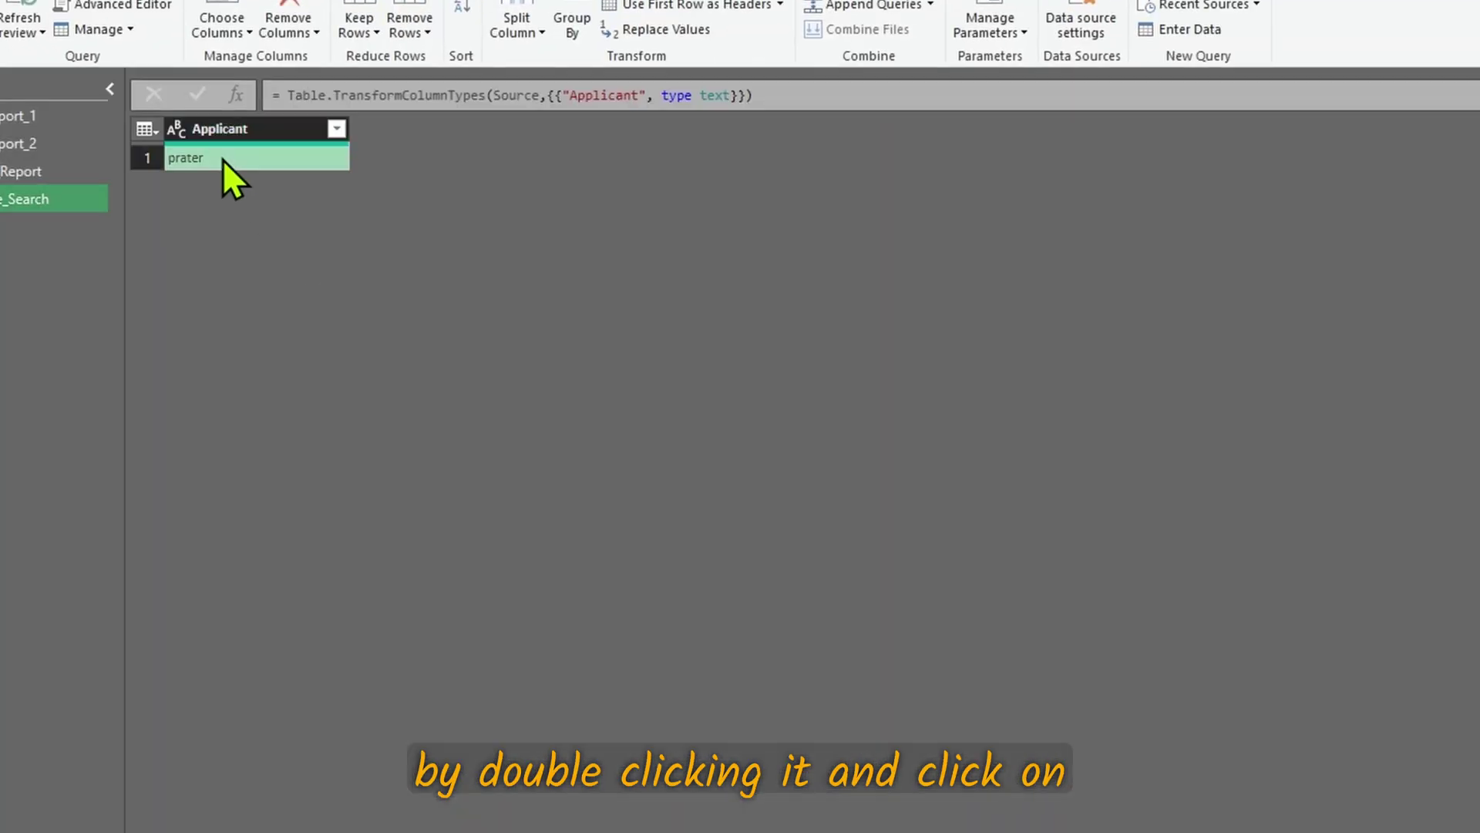
pyautogui.rightClick(224, 160)
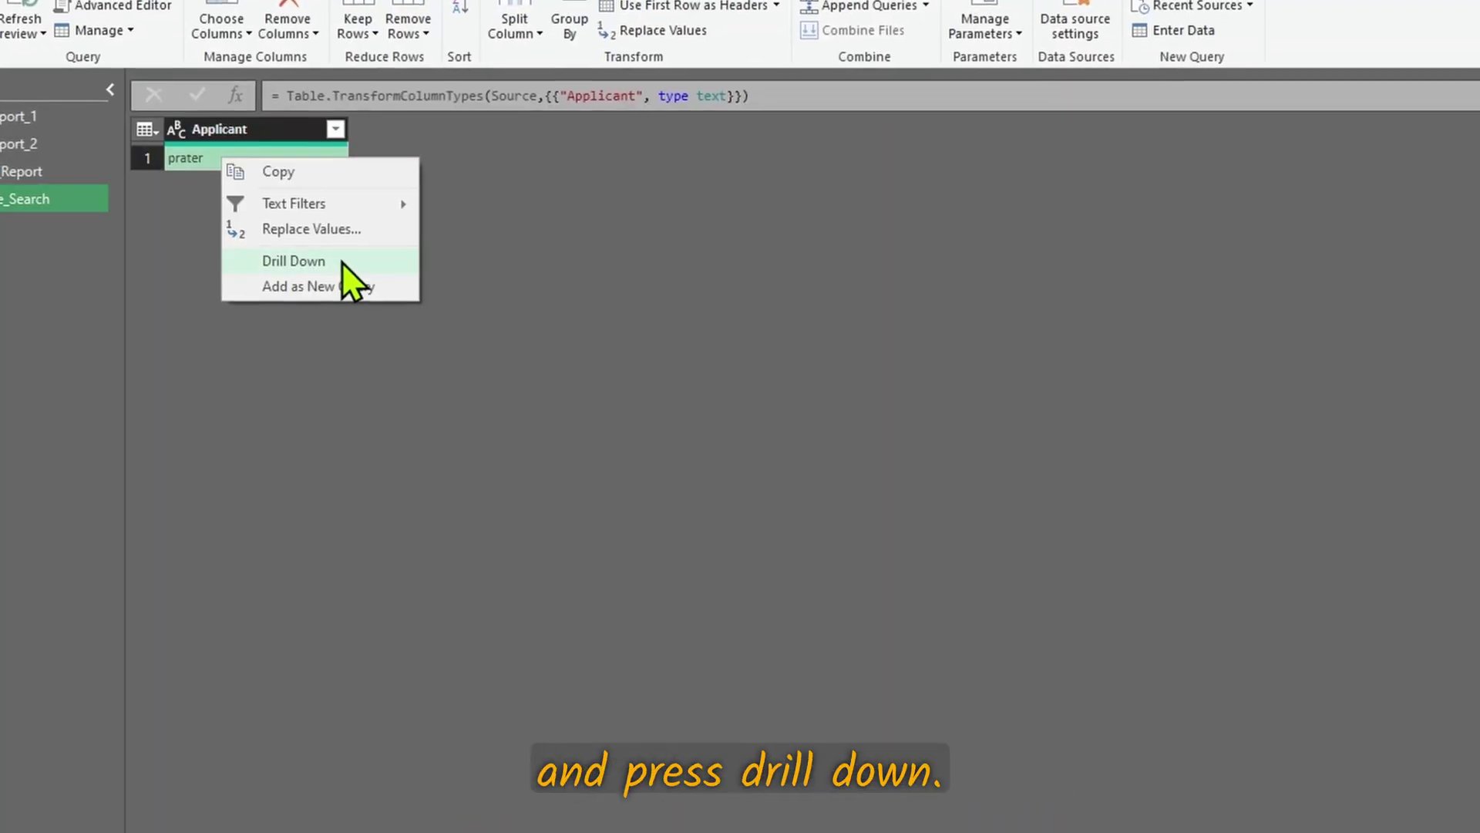
pyautogui.click(341, 262)
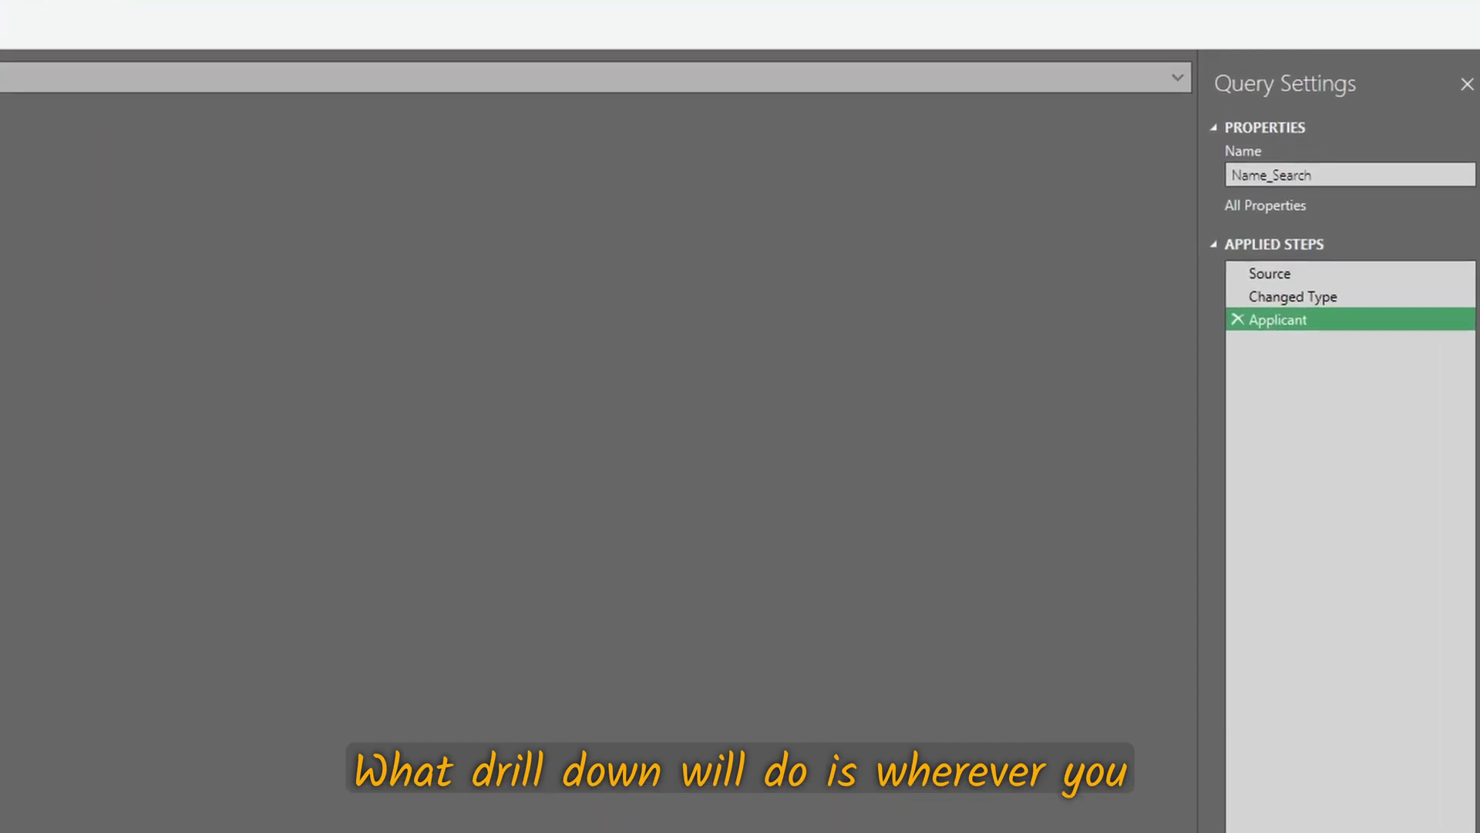
pyautogui.moveTo(1330, 177); pyautogui.dragTo(1212, 178)
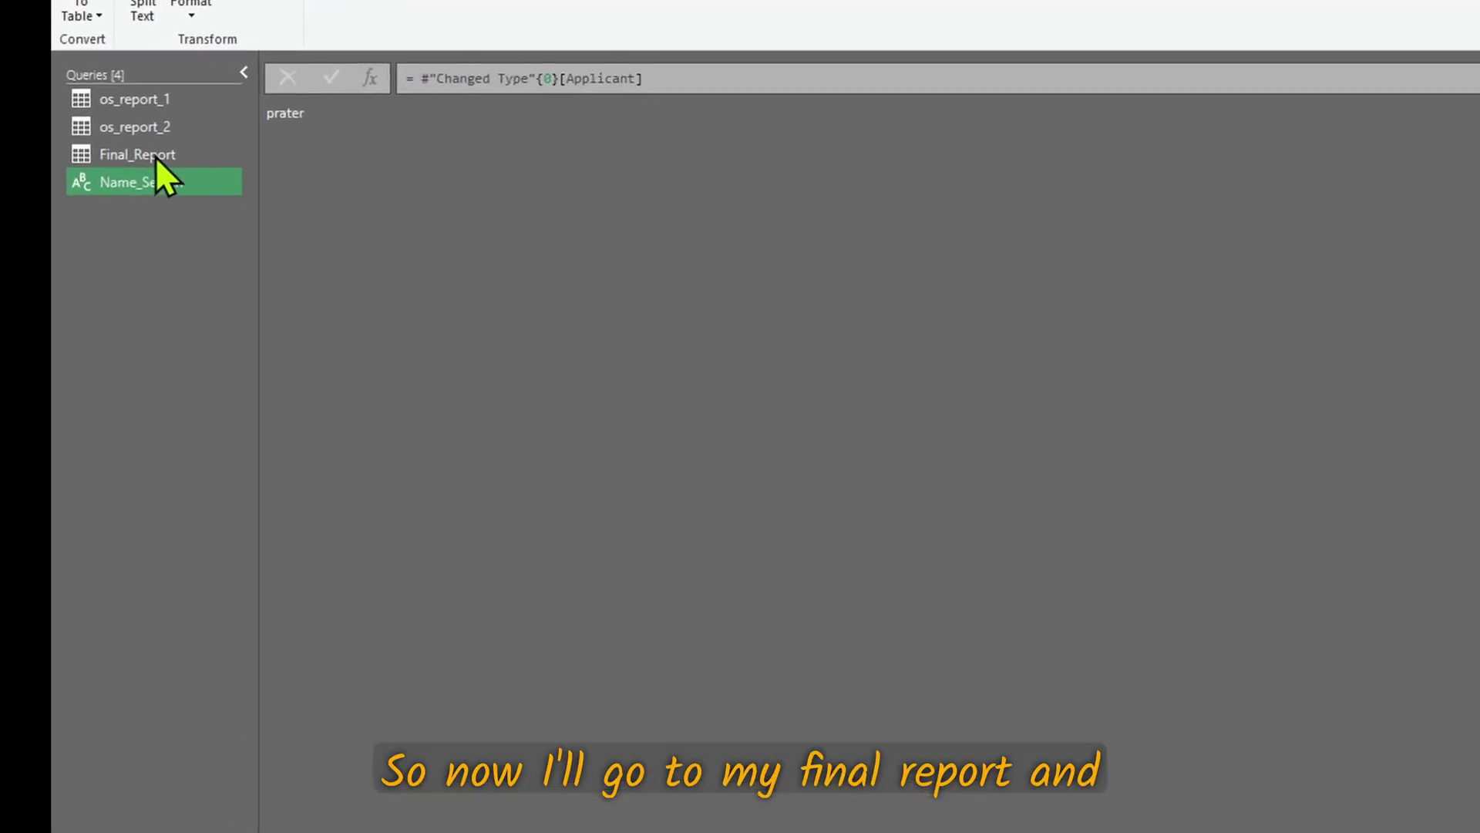
# Step: Filter Final_Report to rows whose APPLICANT NAME contains the applicant's surname in lower case
pyautogui.click(155, 154)
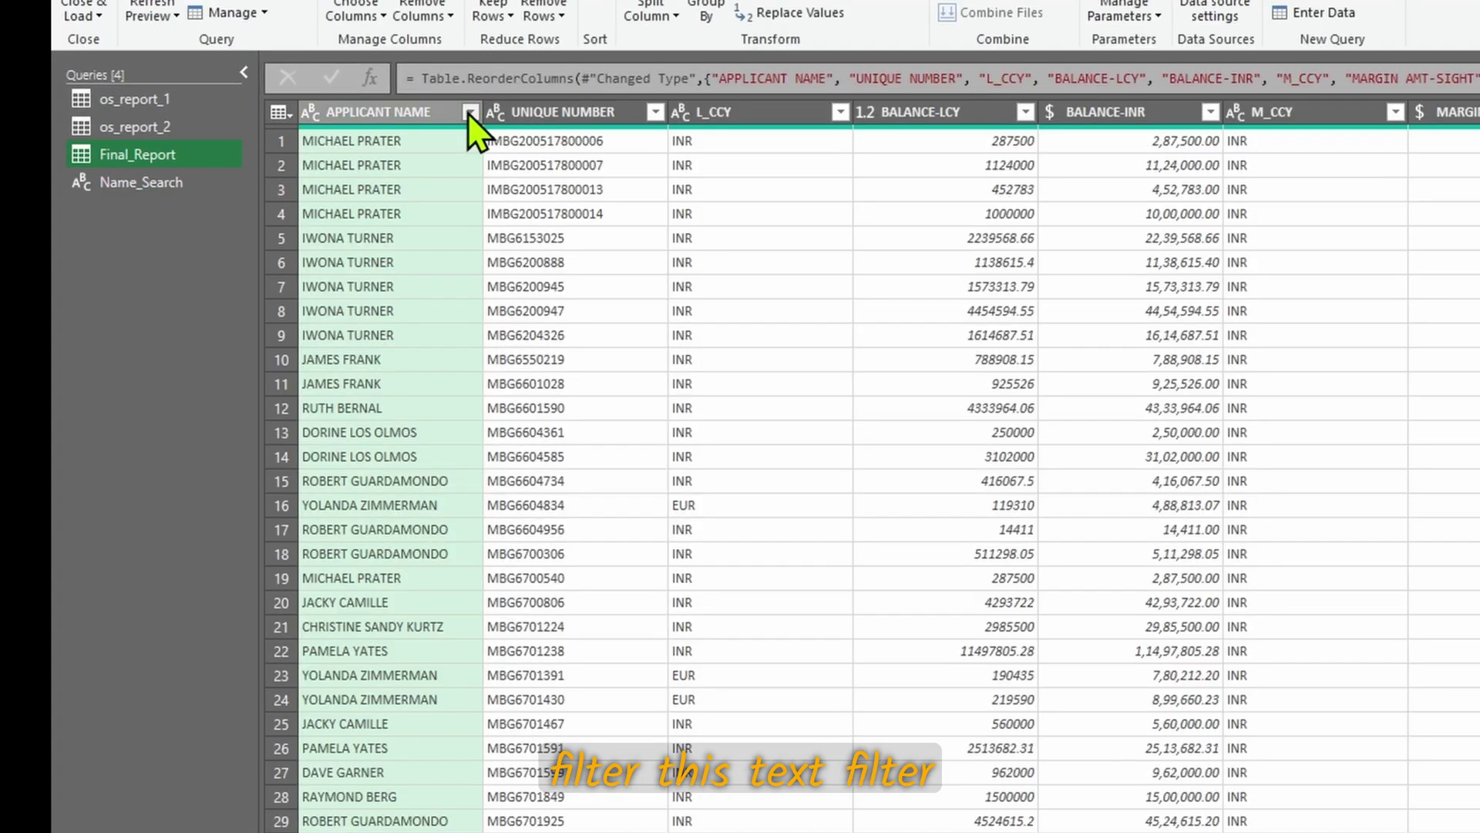
pyautogui.click(470, 112)
pyautogui.moveTo(362, 285)
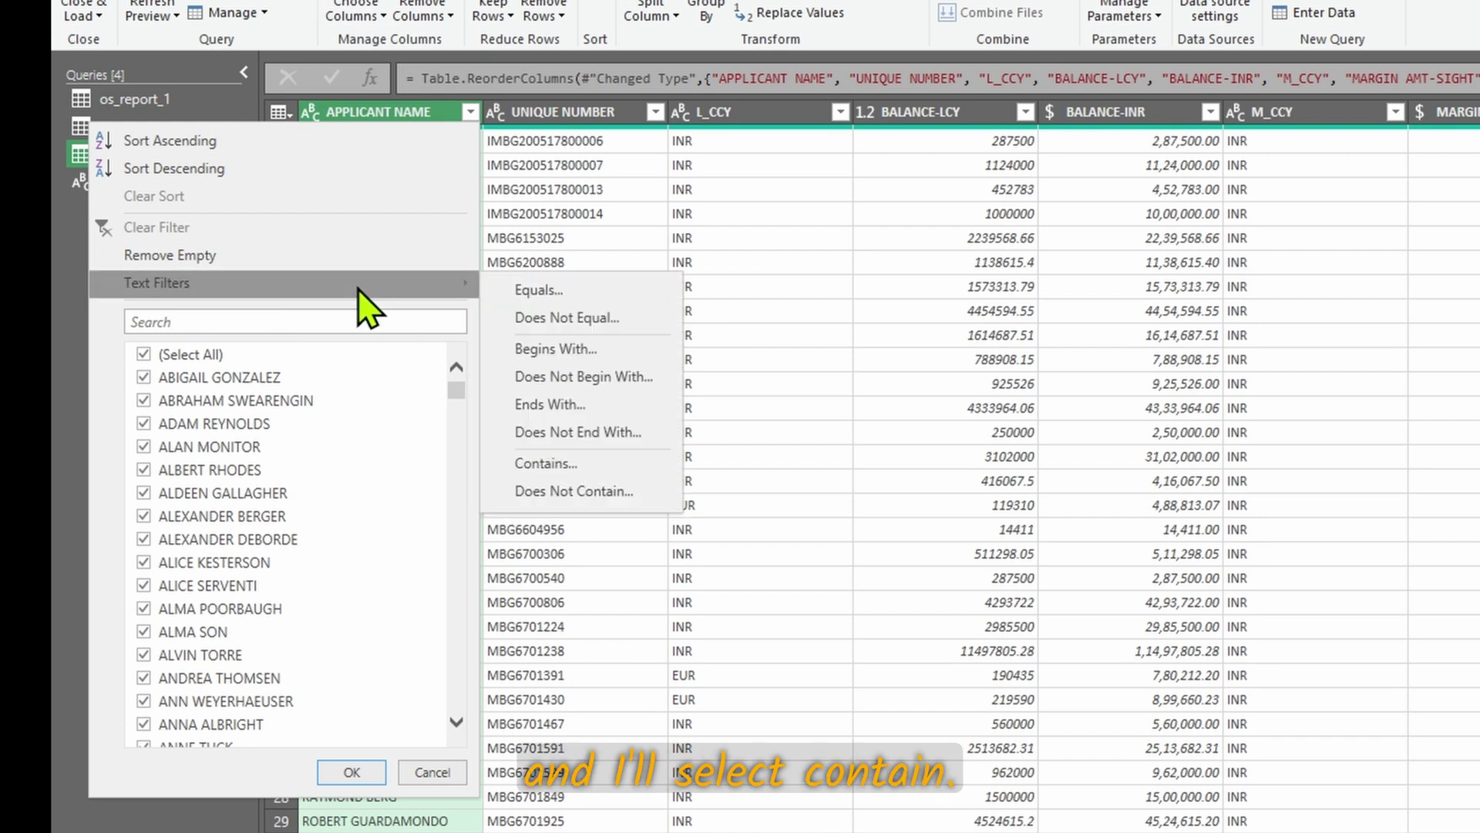
pyautogui.click(626, 467)
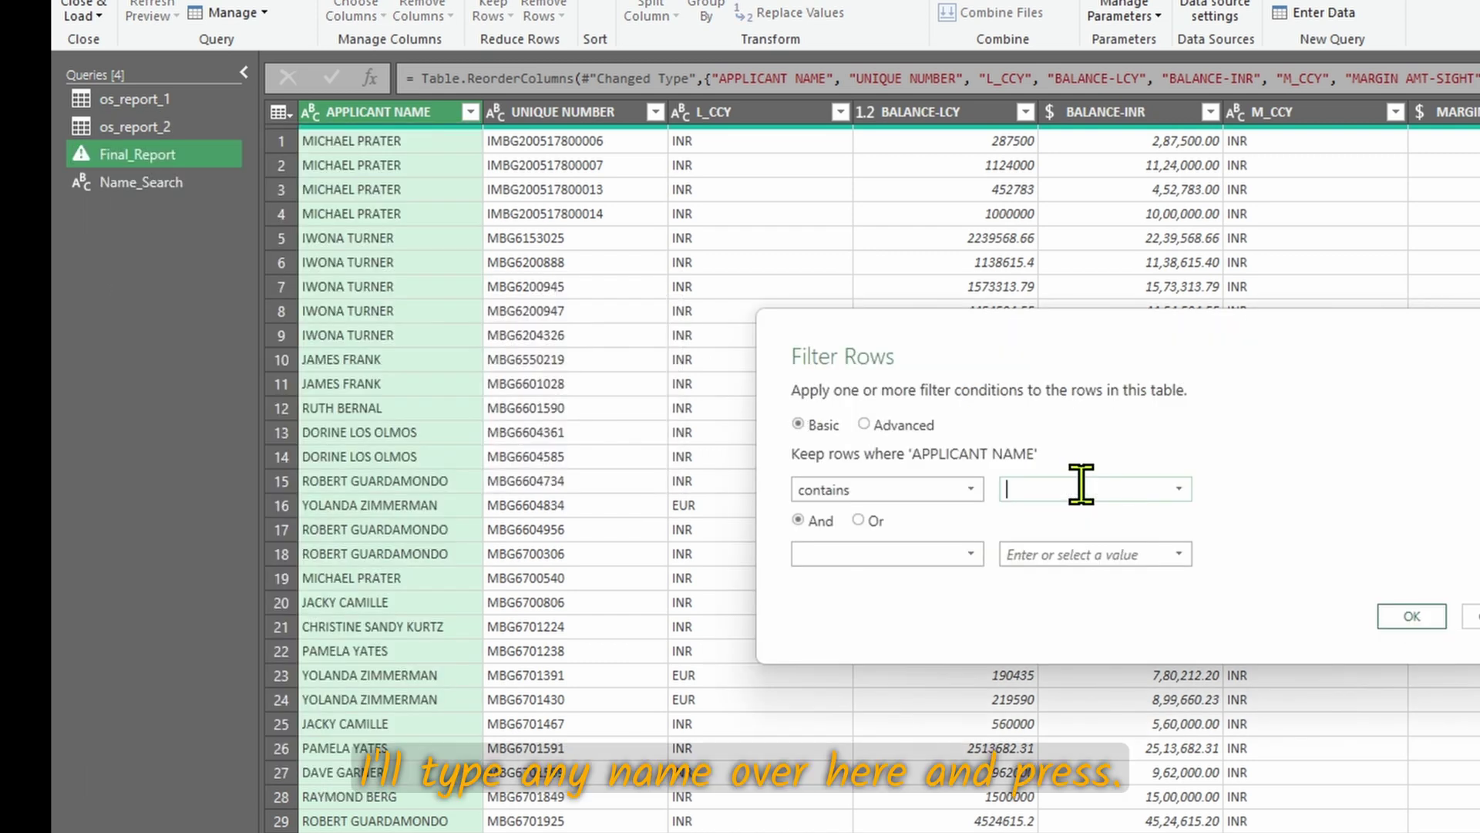
pyautogui.write('prater')
pyautogui.click(1403, 617)
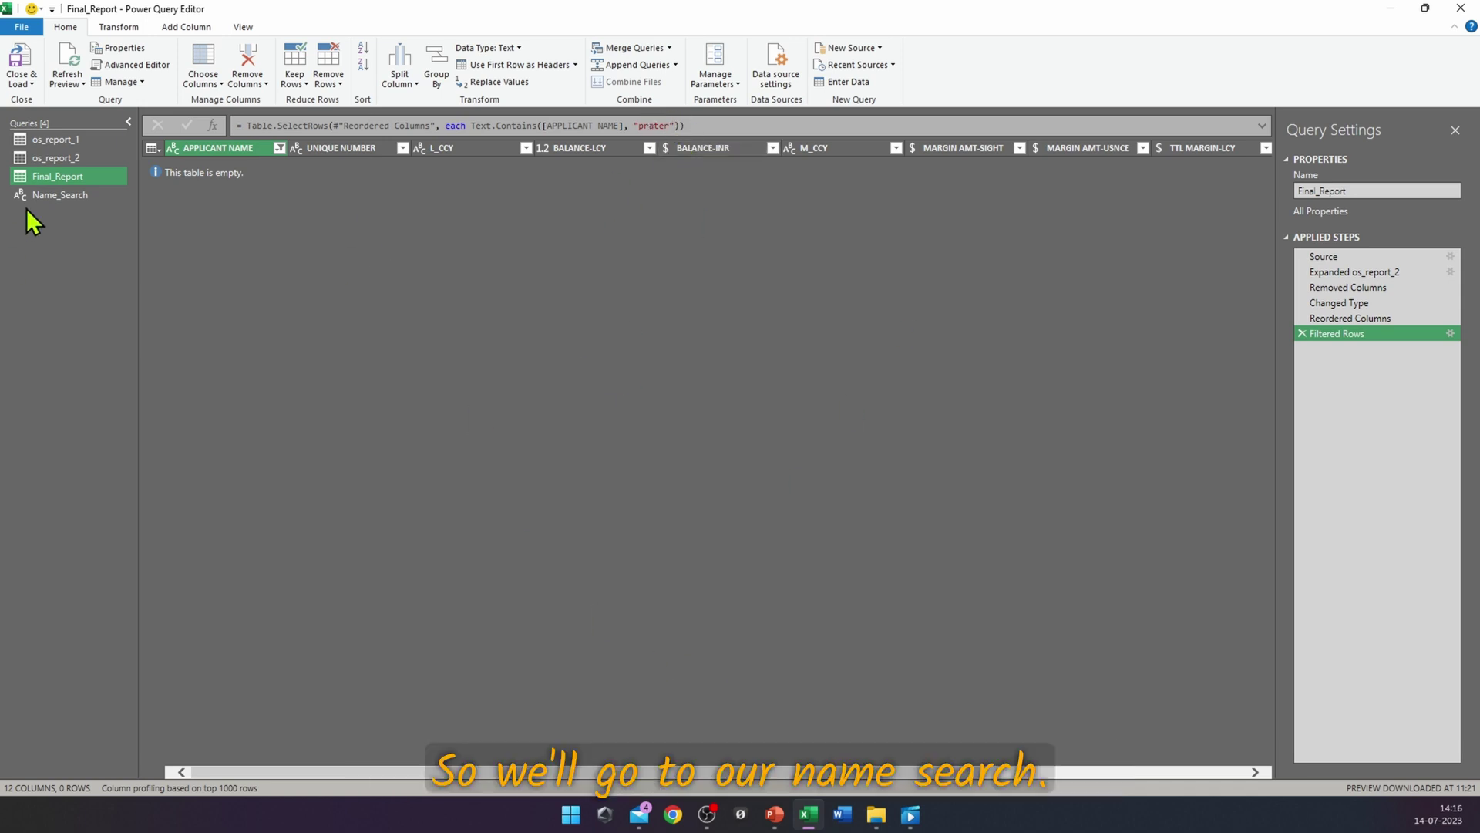
# Step: In Name_Search, insert an UPPERCASE formatting step for the Applicant column between Changed Type and the drill-down, and review the resulting steps
pyautogui.click(75, 196)
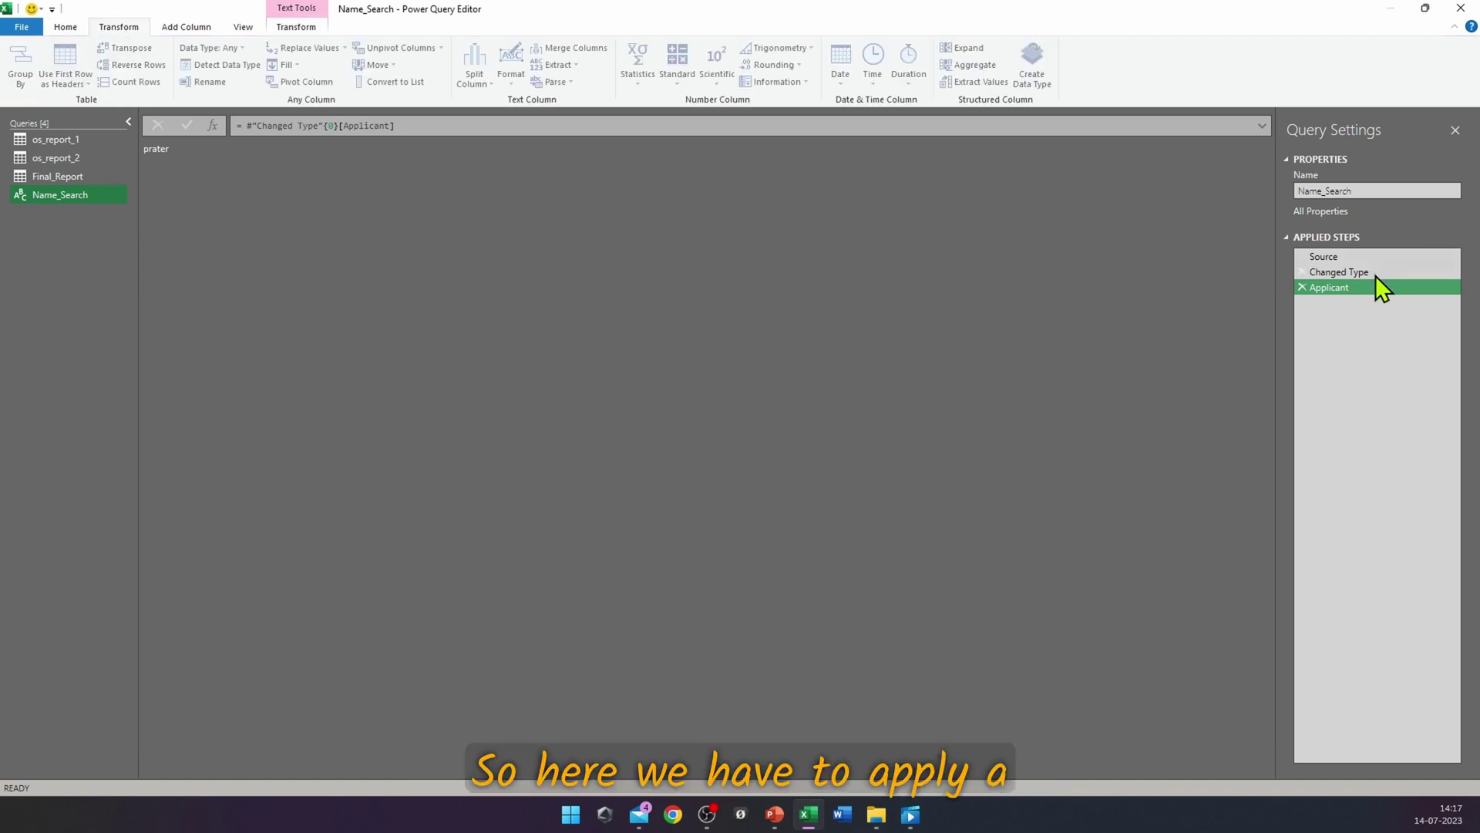
pyautogui.doubleClick(155, 149)
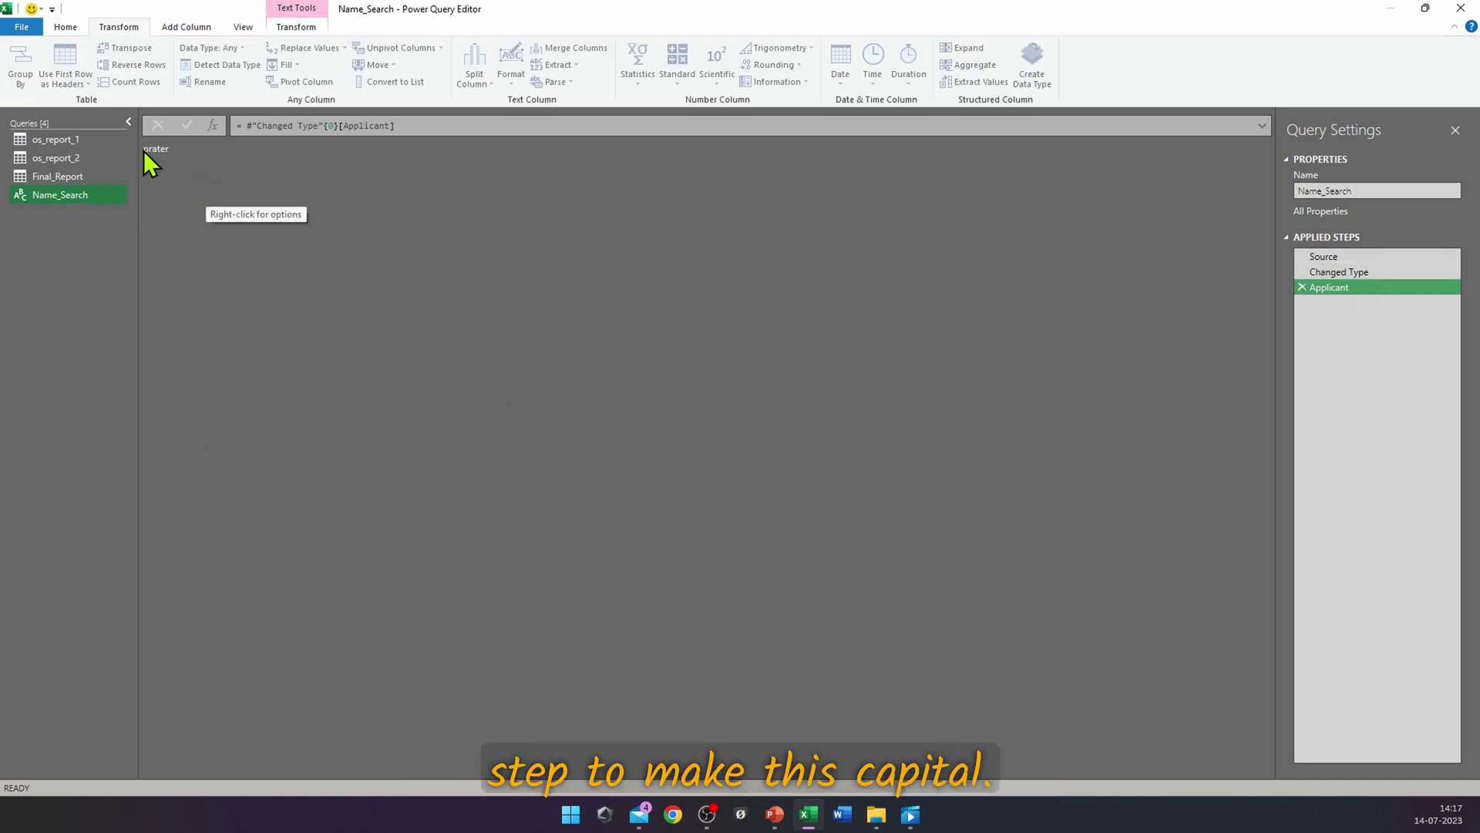
pyautogui.click(65, 26)
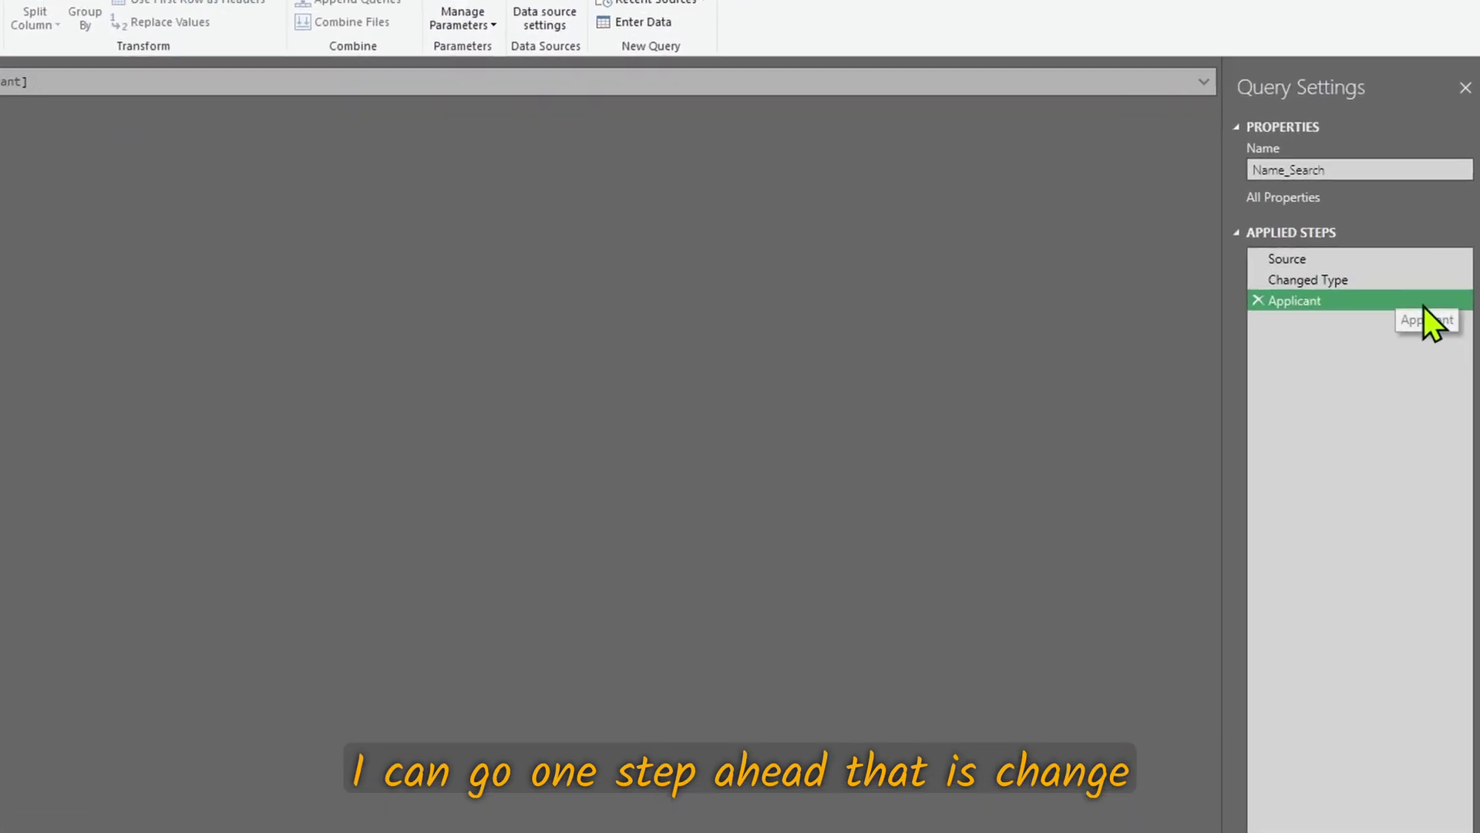
pyautogui.click(1359, 285)
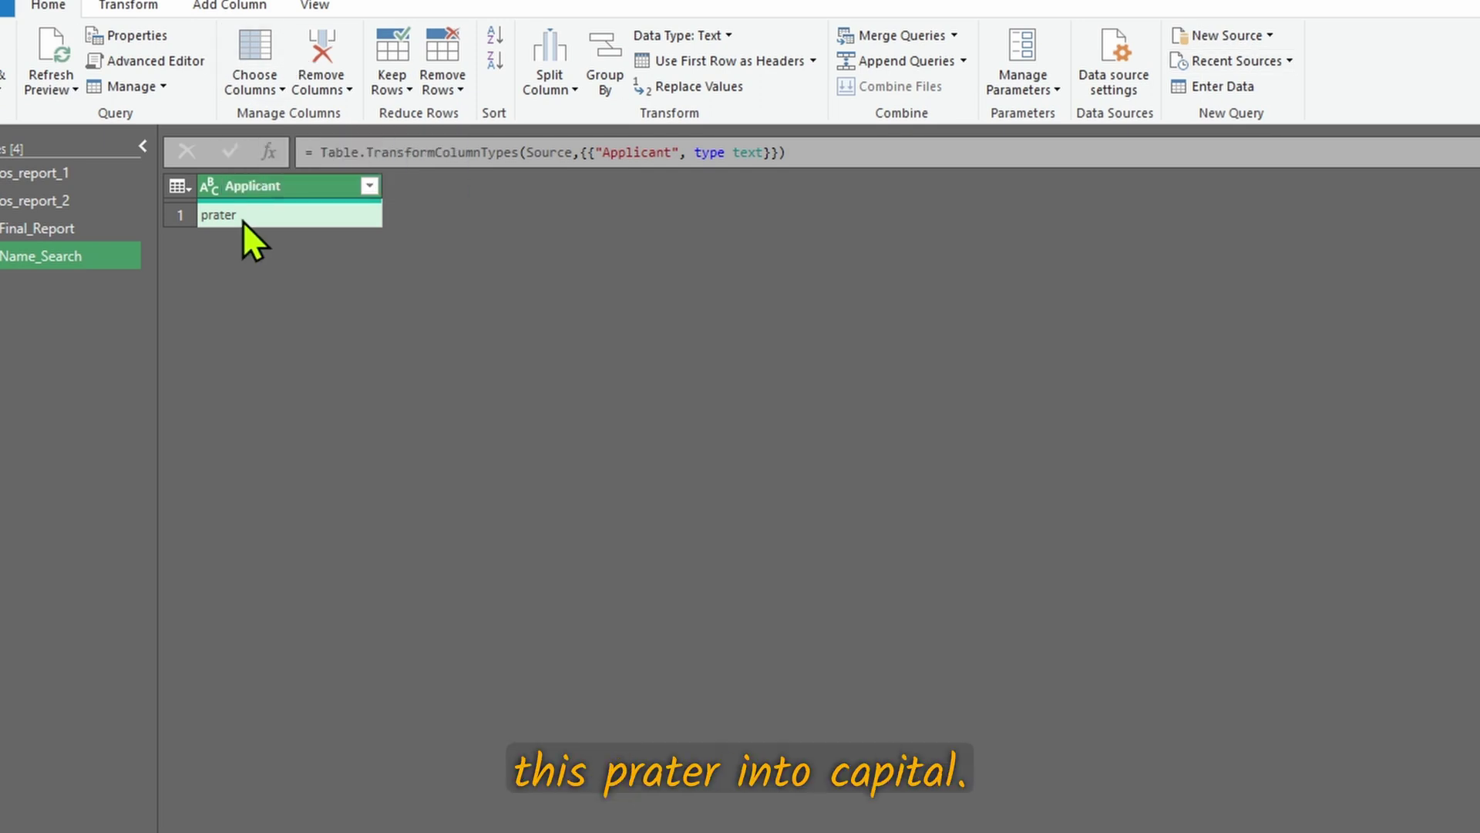
pyautogui.click(128, 6)
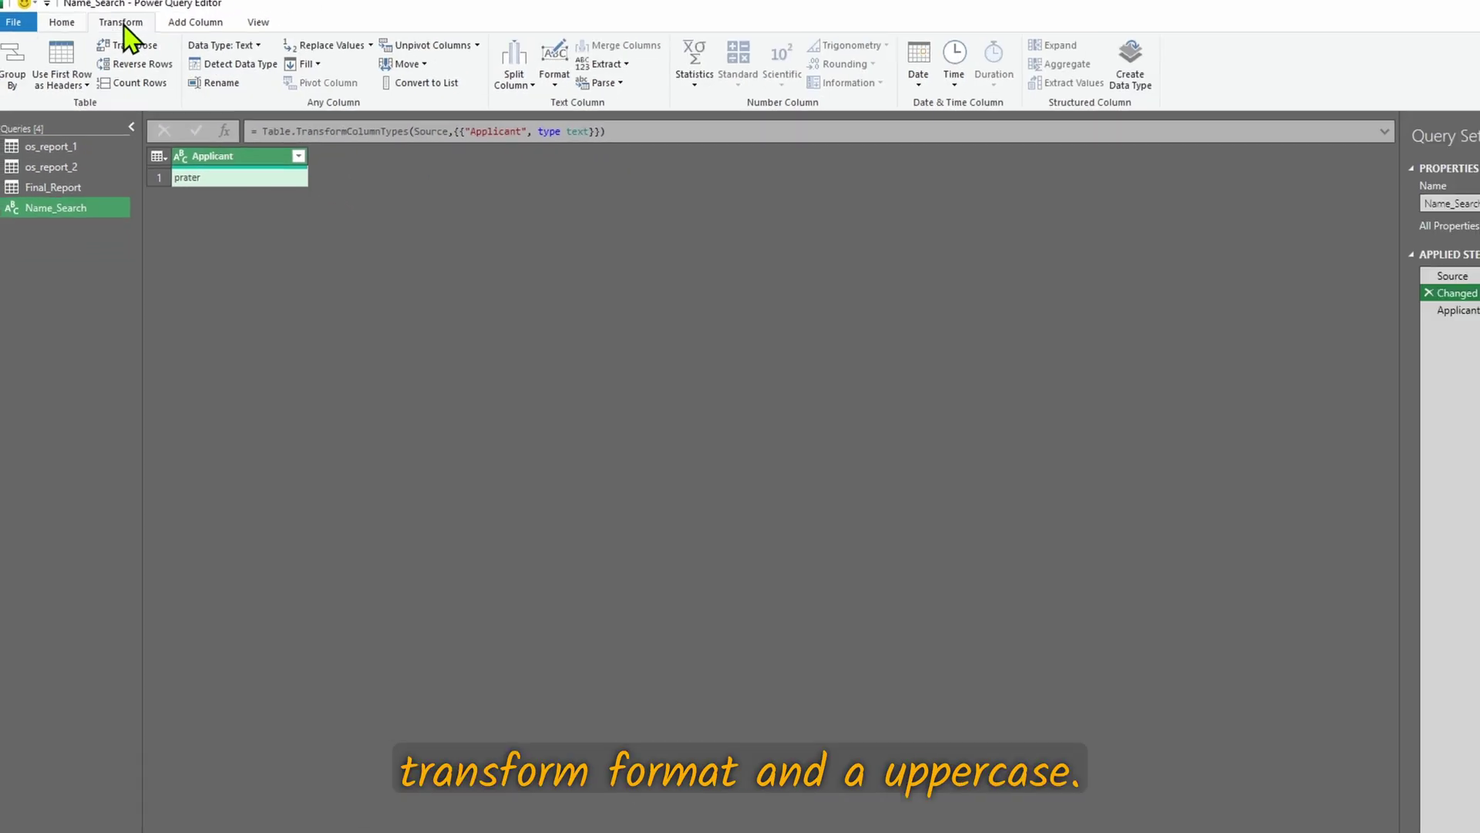
pyautogui.click(716, 62)
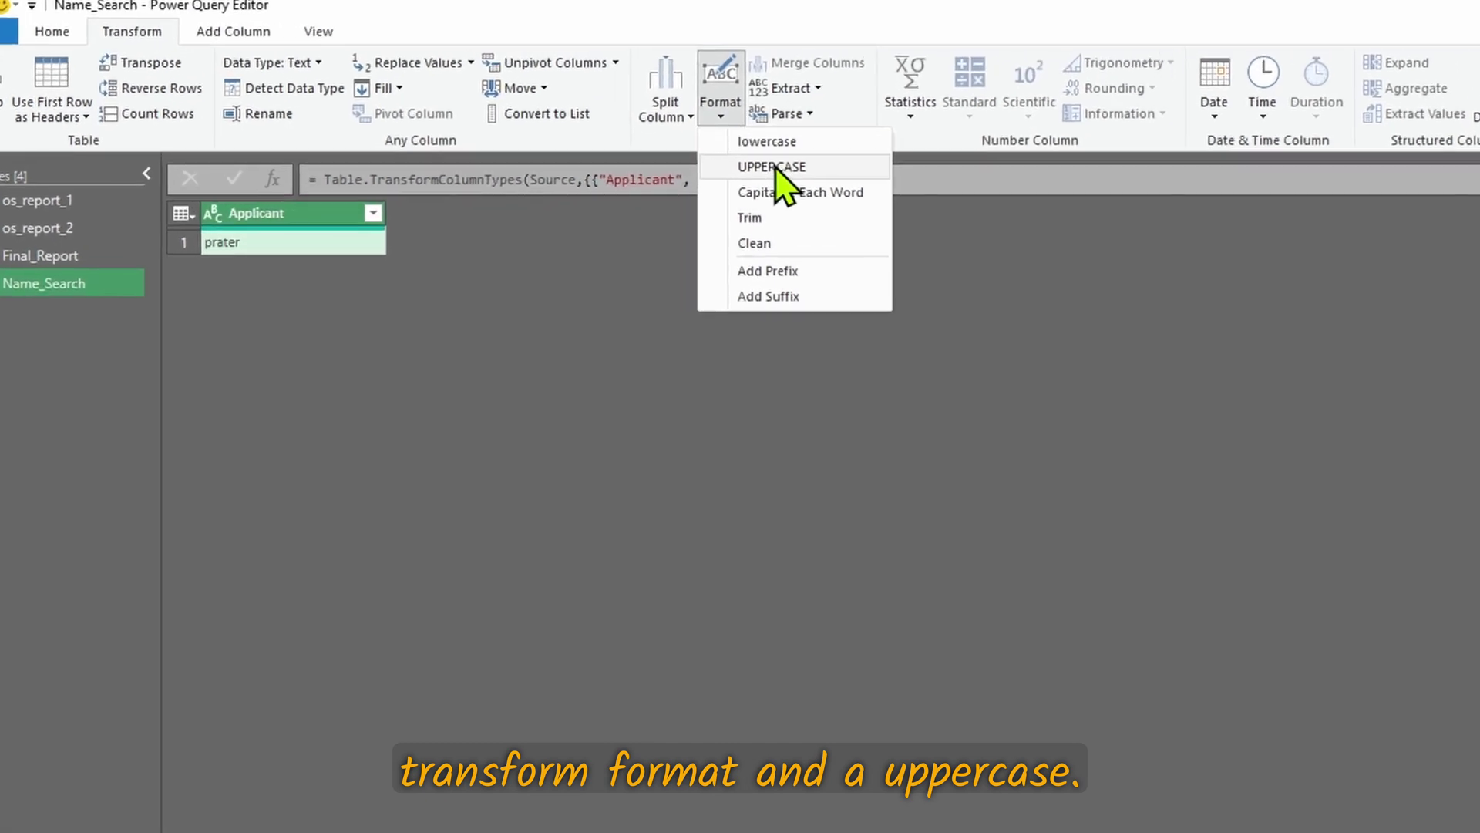
pyautogui.click(775, 168)
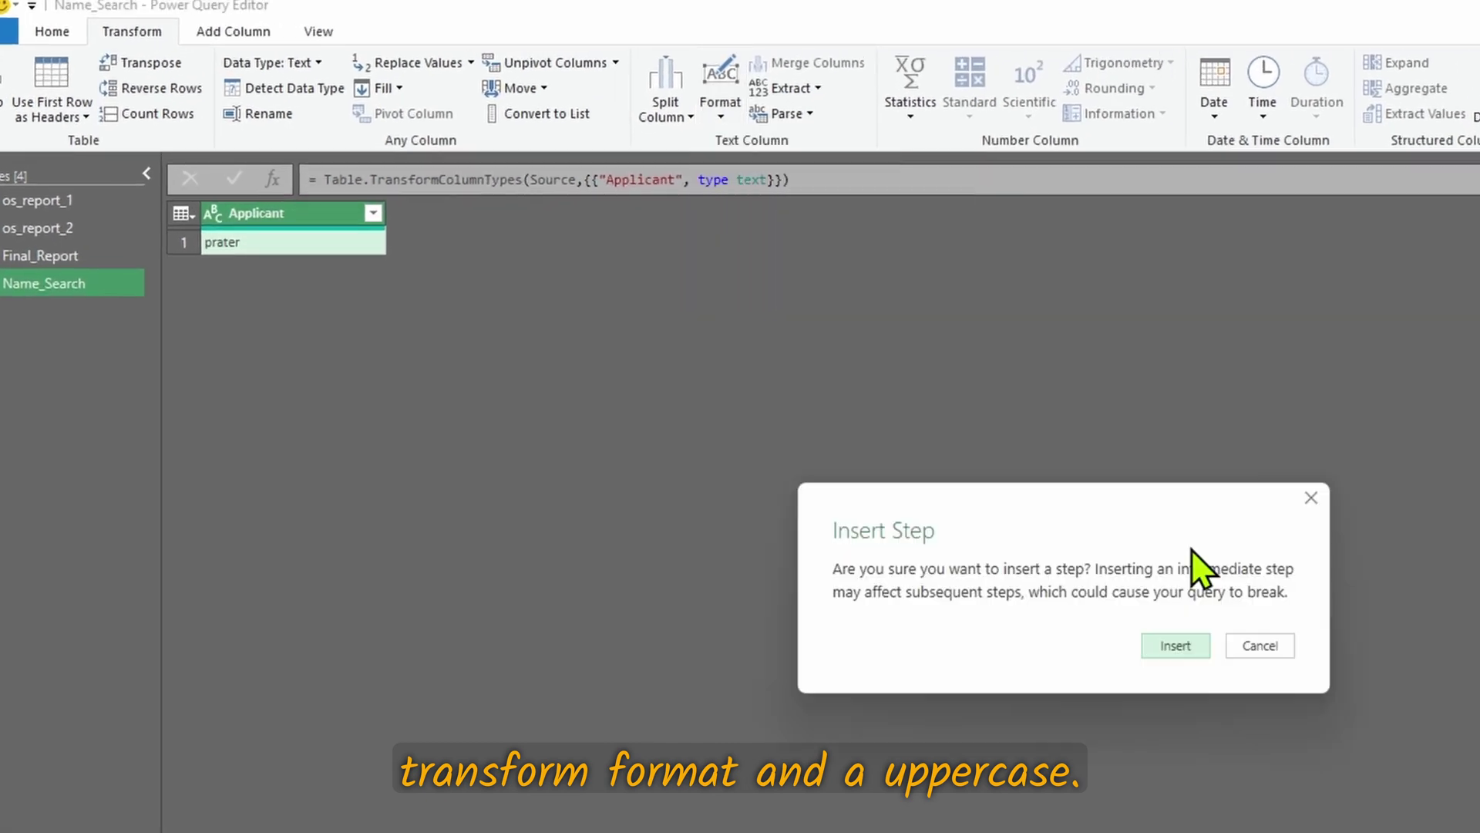
pyautogui.click(1166, 655)
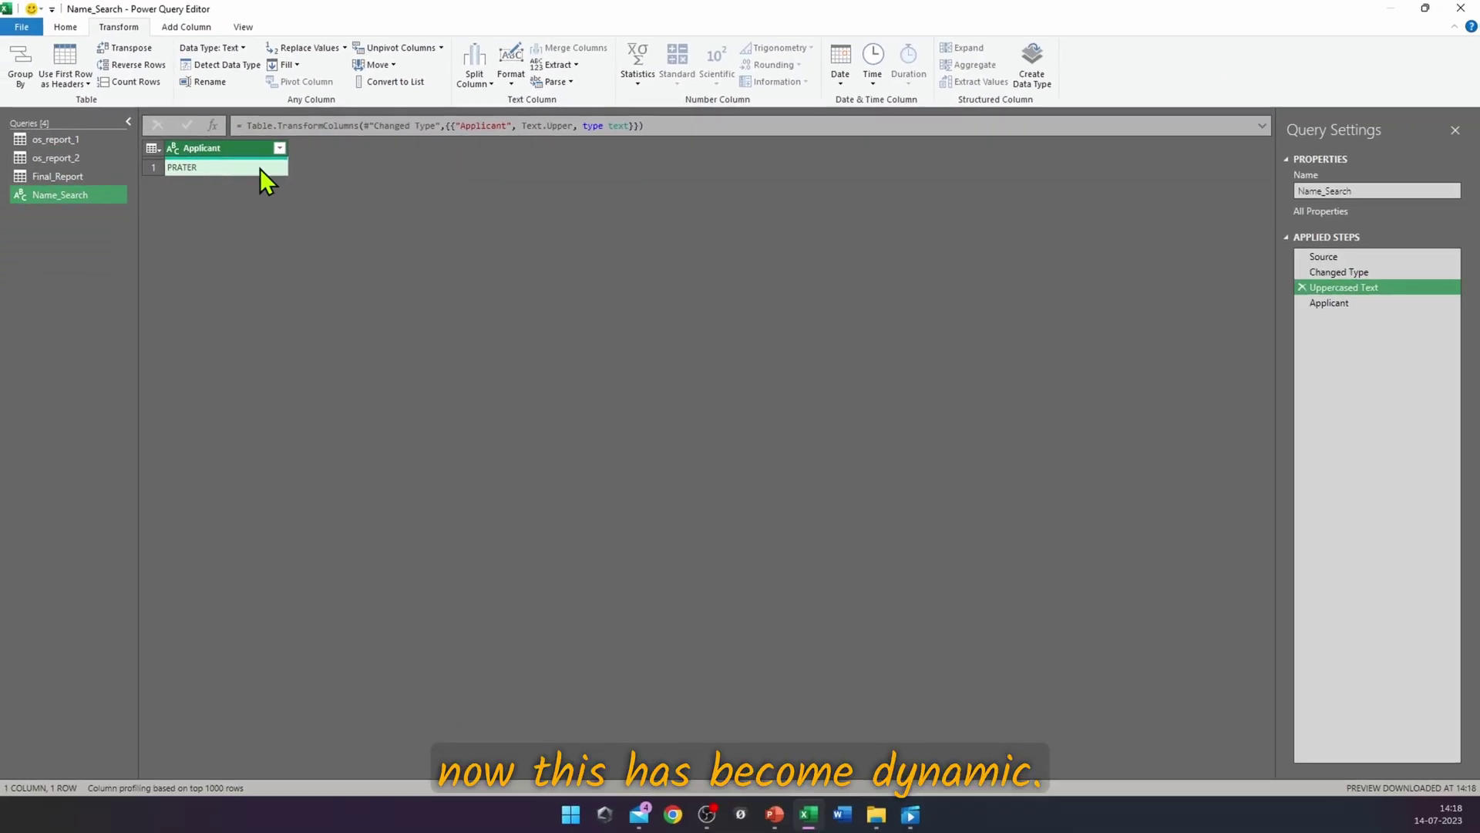
pyautogui.click(1341, 303)
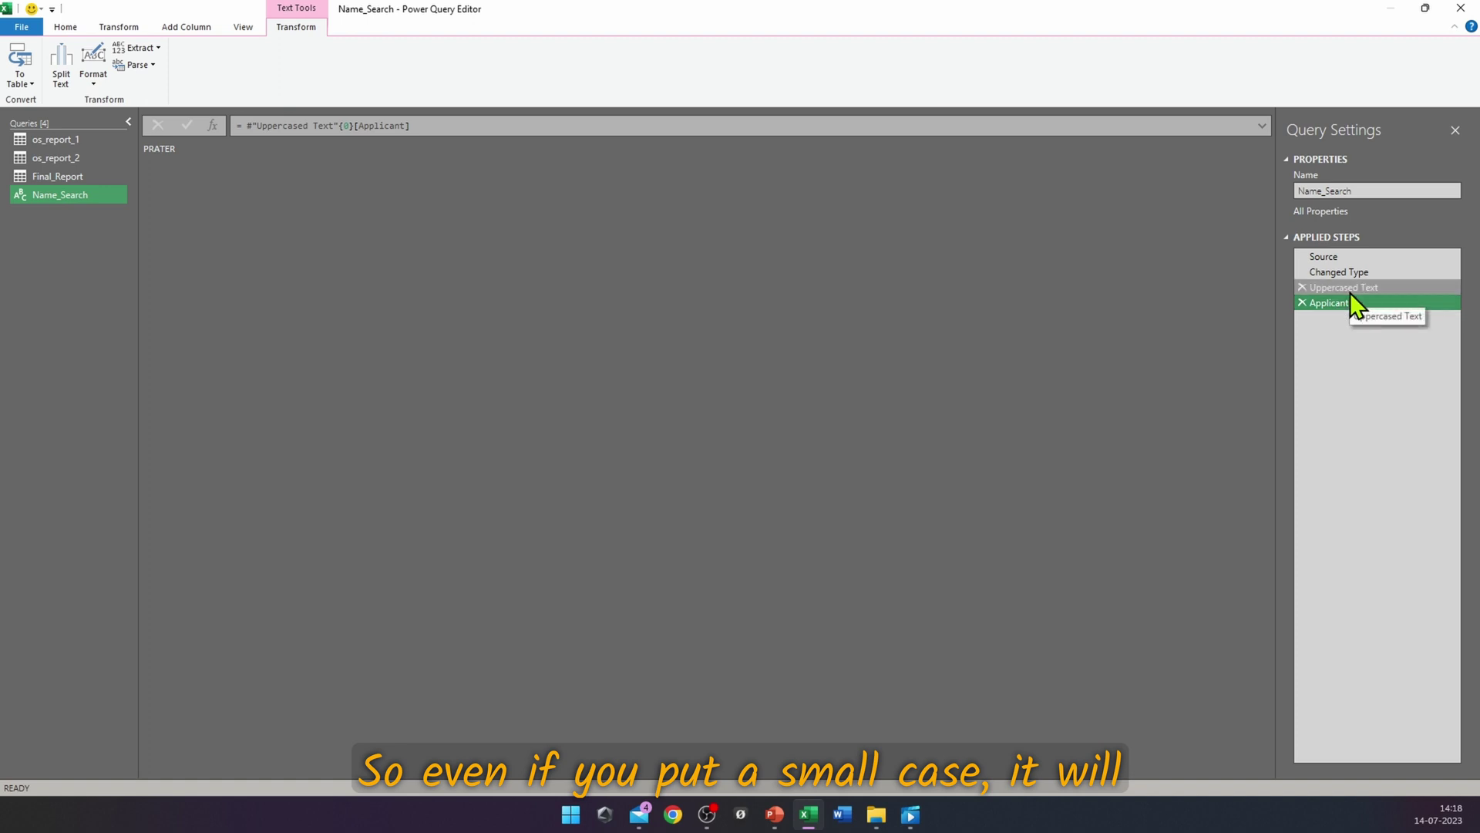
pyautogui.click(1348, 288)
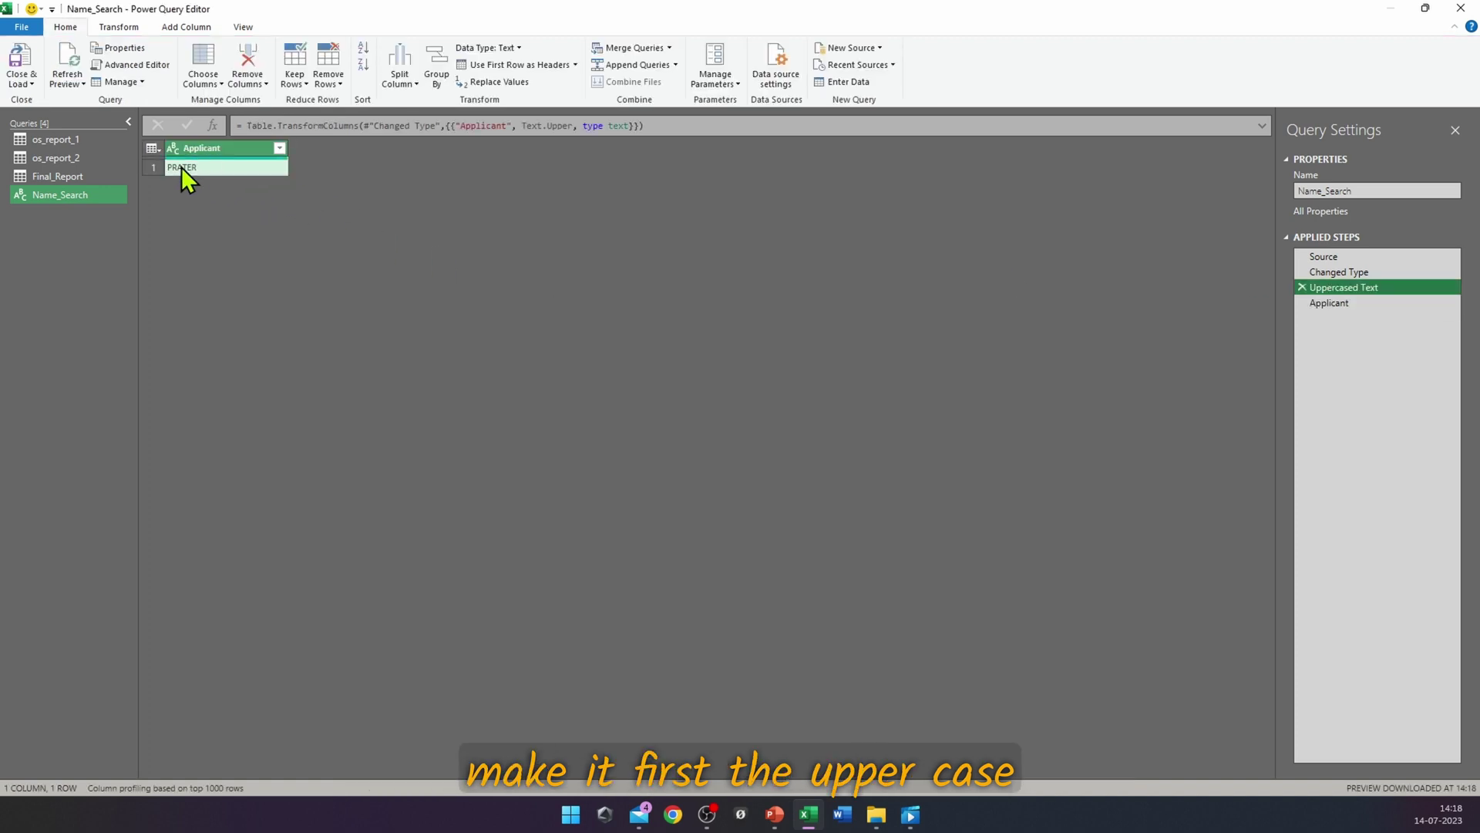
pyautogui.click(1380, 305)
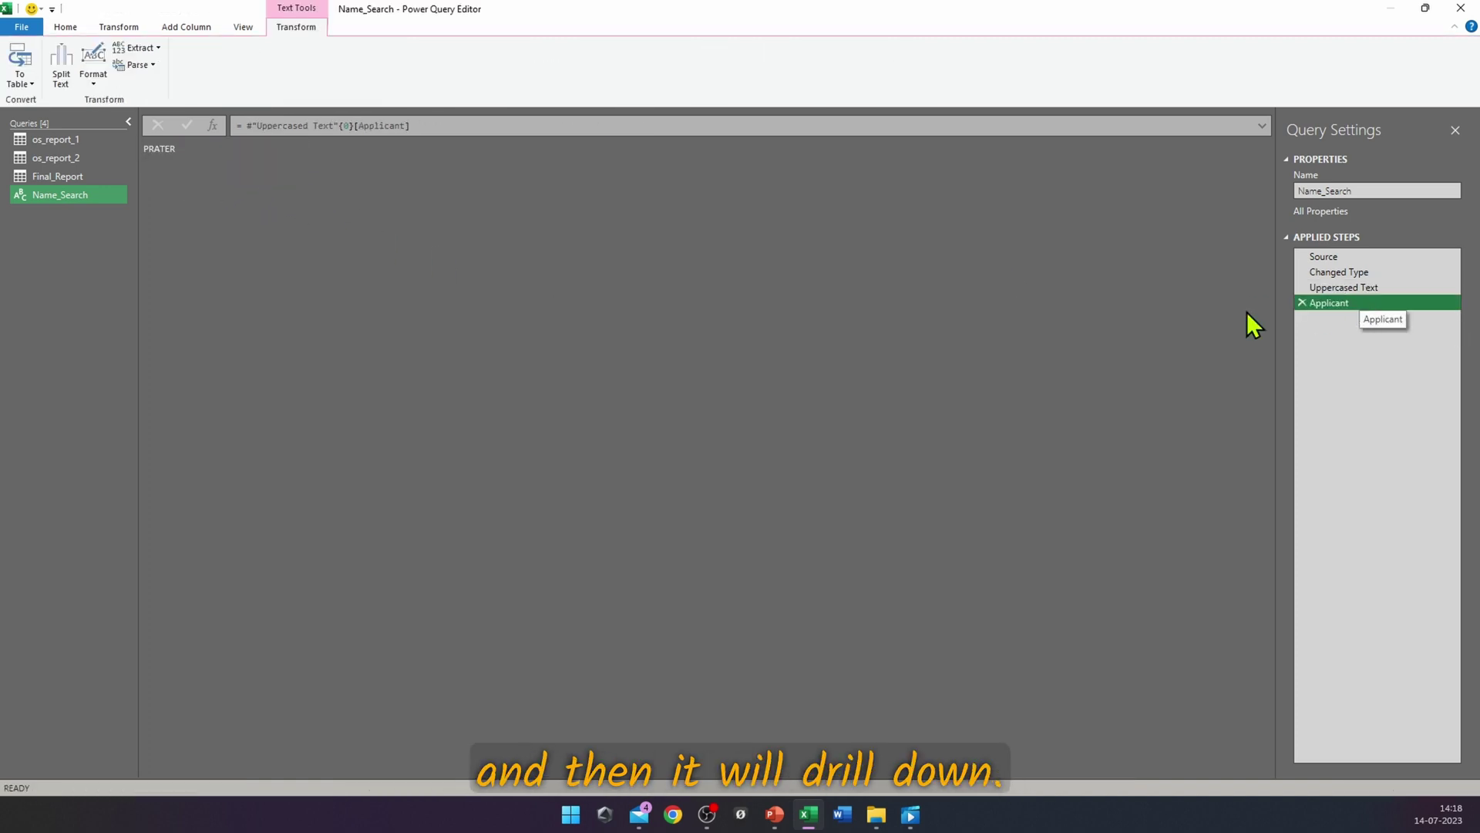
# Step: Replace the fixed surname in Final_Report's Filtered Rows formula with Name_Search, and close and load the queries
pyautogui.click(55, 175)
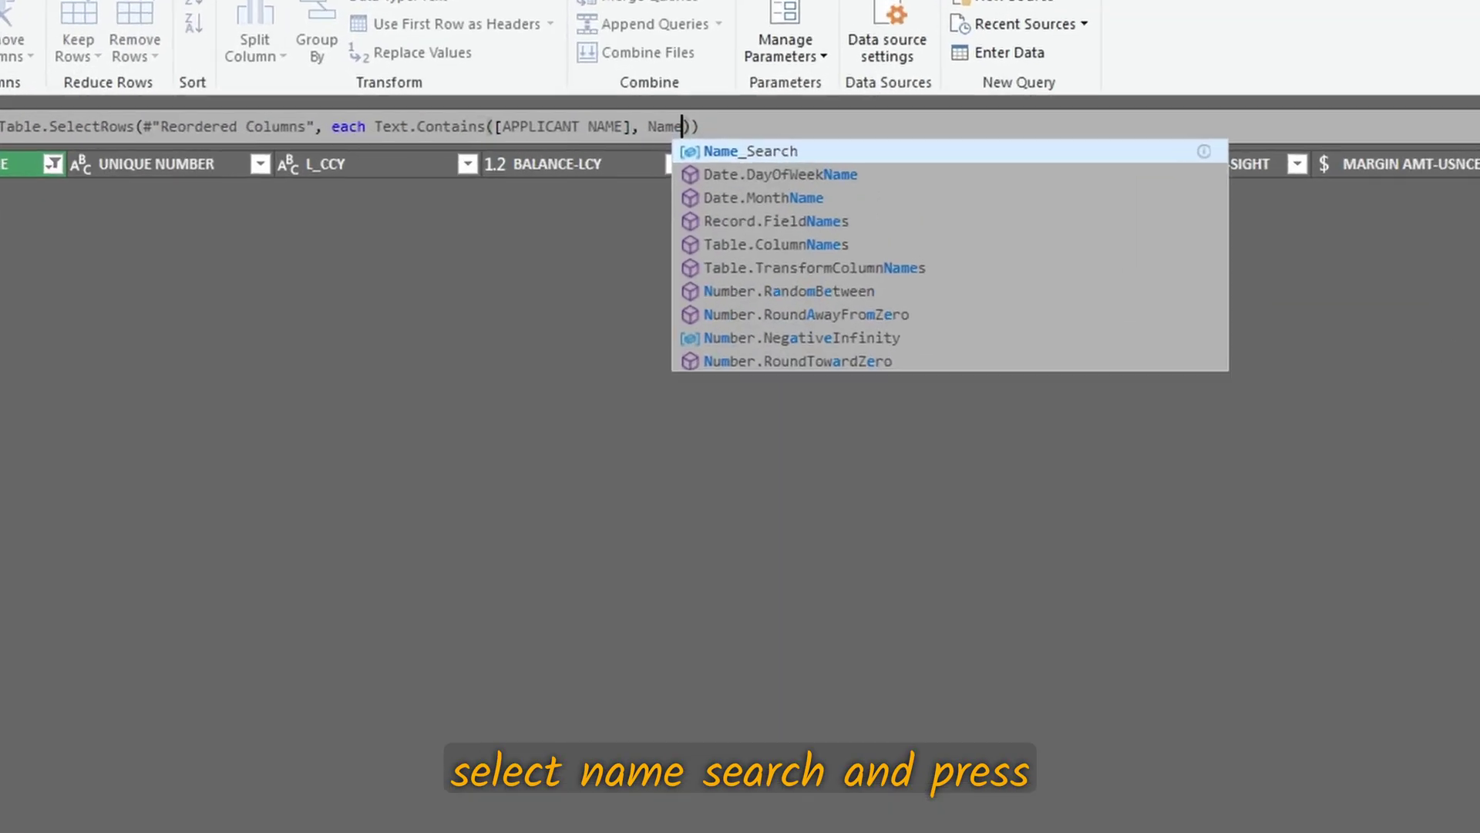
pyautogui.click(864, 152)
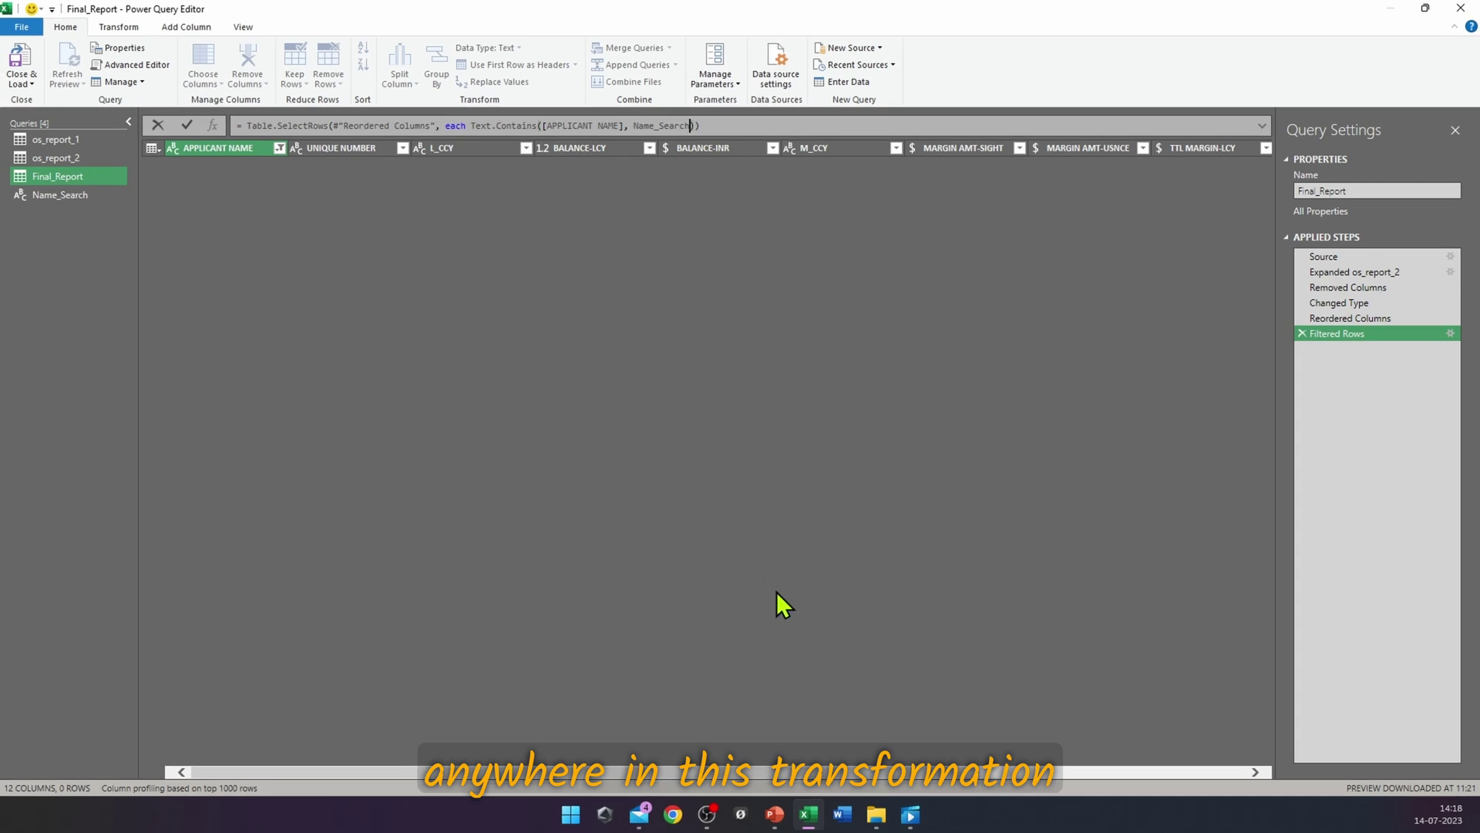
pyautogui.click(908, 561)
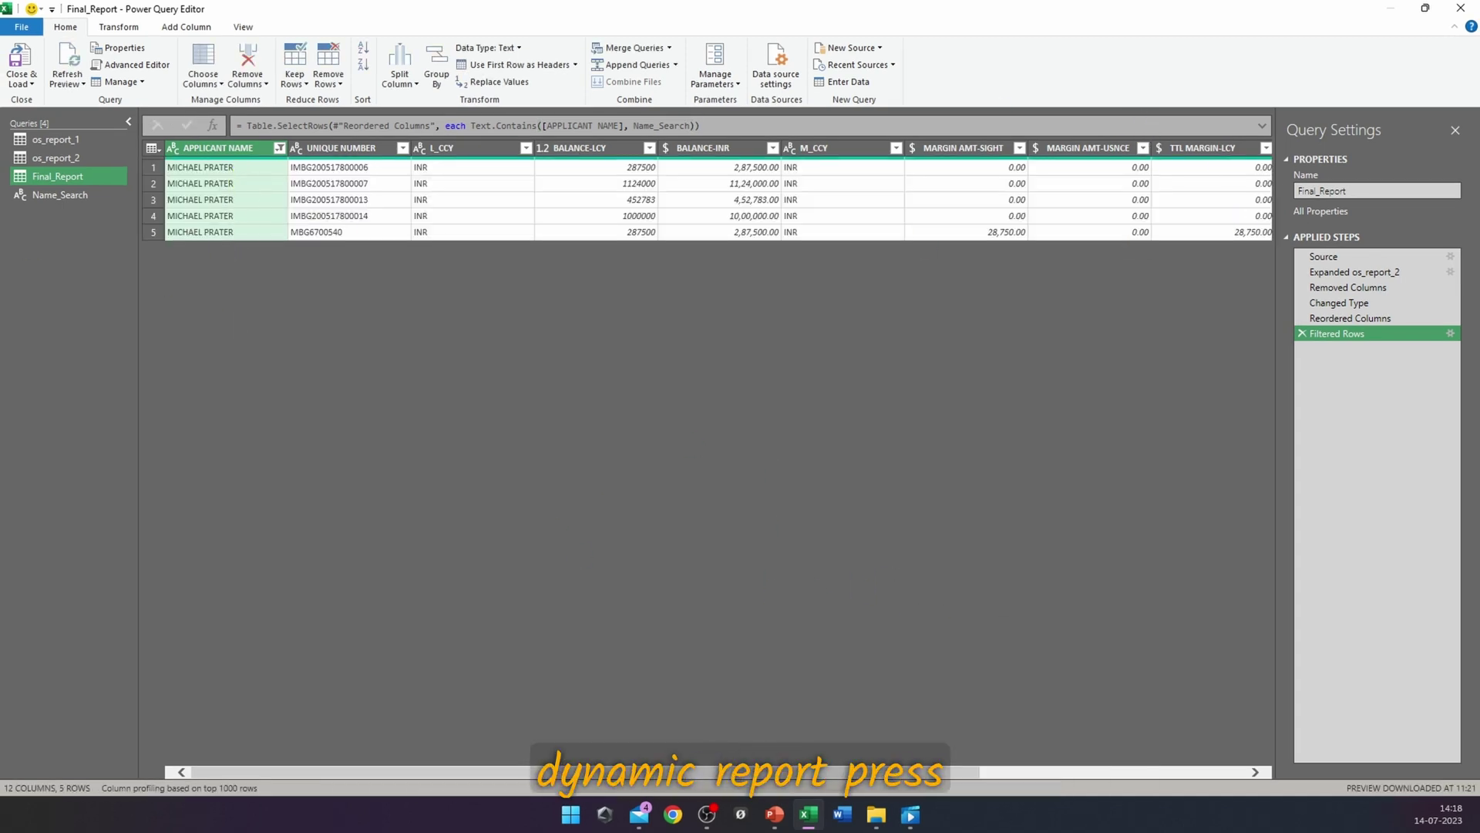
pyautogui.click(23, 60)
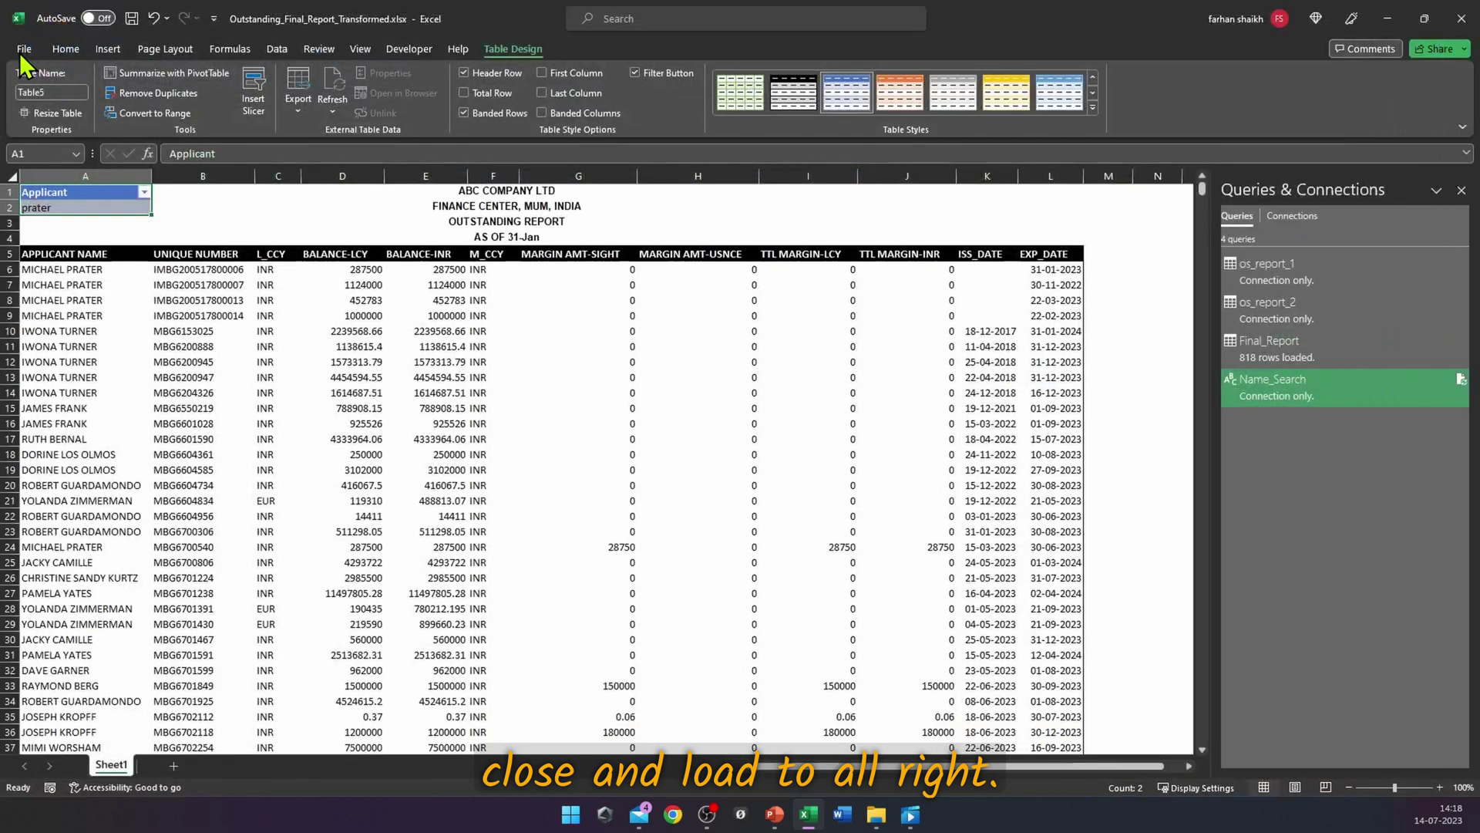
# Step: Give the Applicant search table in A1:A2 the black banded table style and remove its filter button
pyautogui.click(91, 193)
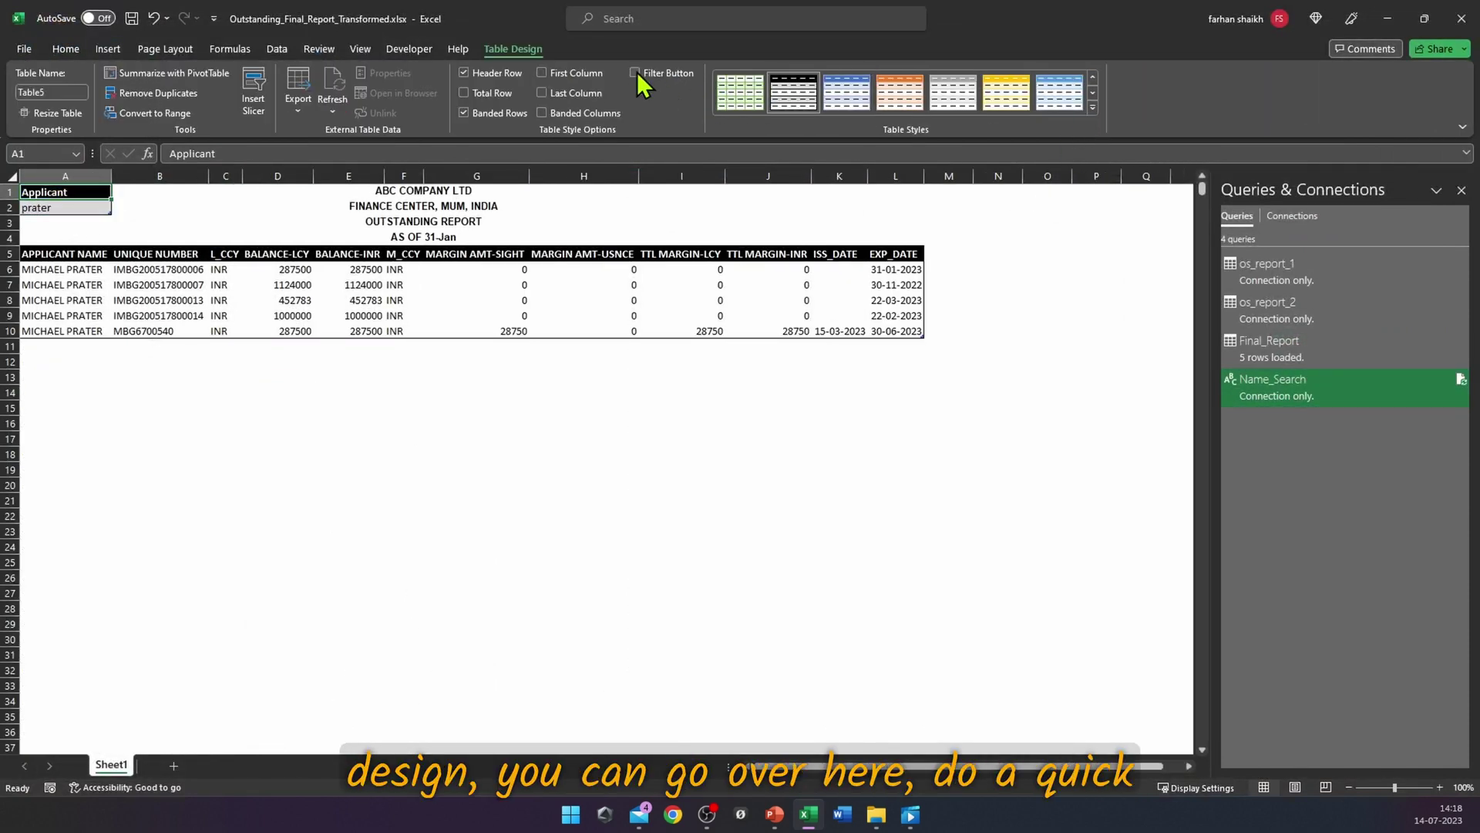
pyautogui.click(351, 205)
pyautogui.click(199, 314)
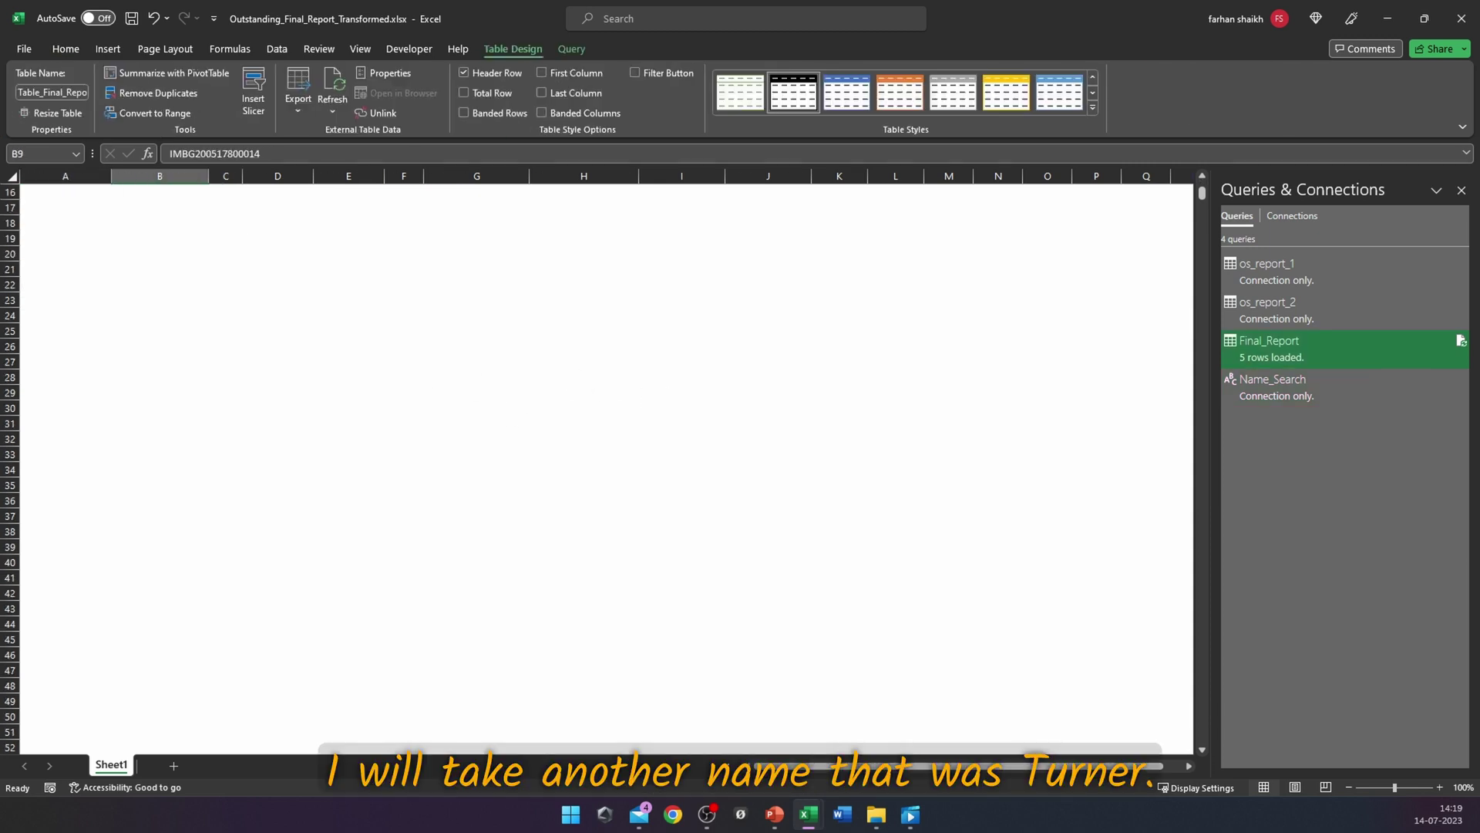
# Step: Enter a different applicant's surname in lower case in search cell A2 and refresh all data
pyautogui.click(81, 207)
pyautogui.write('turner')
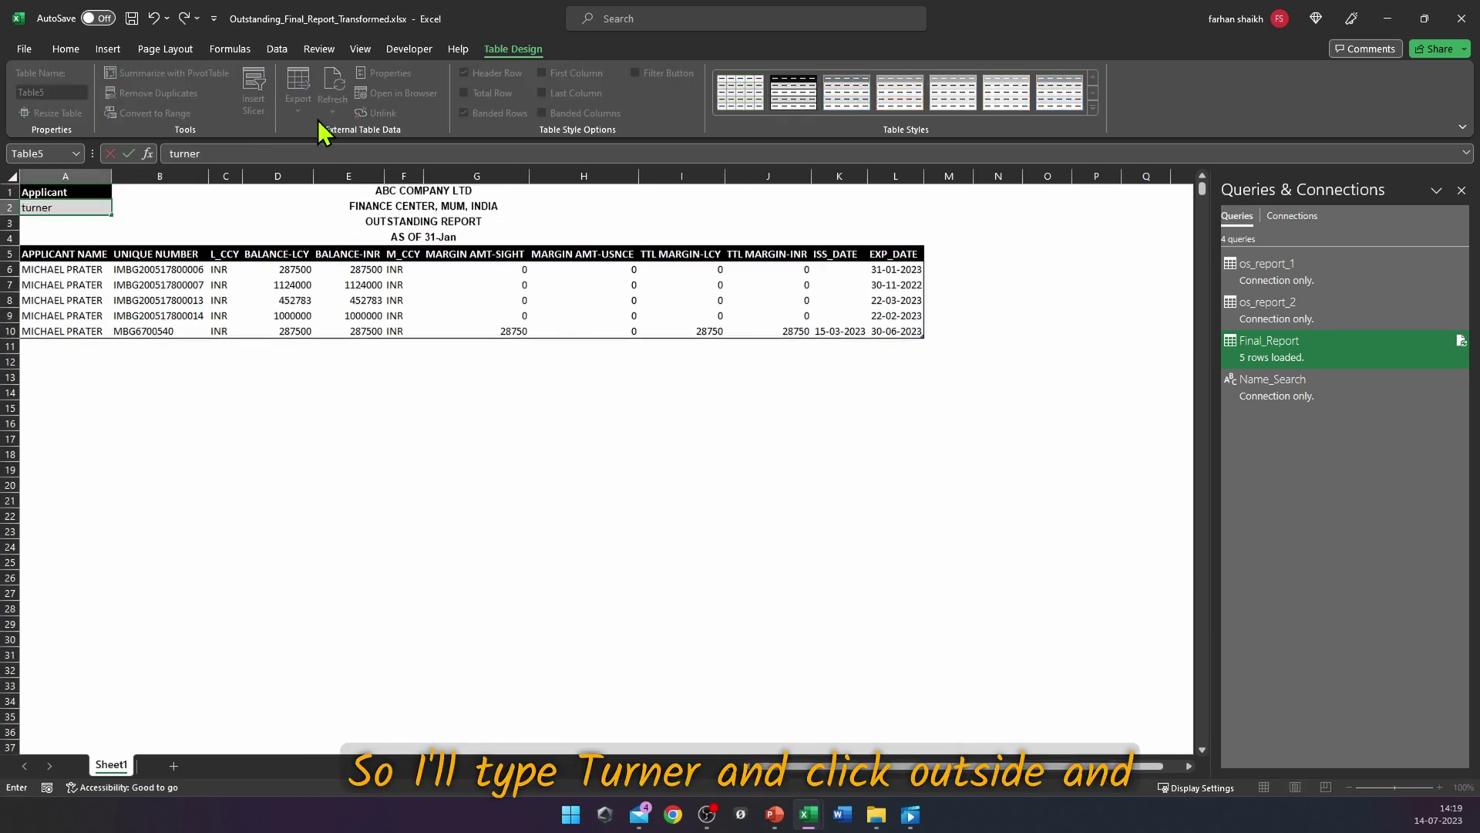
pyautogui.click(225, 207)
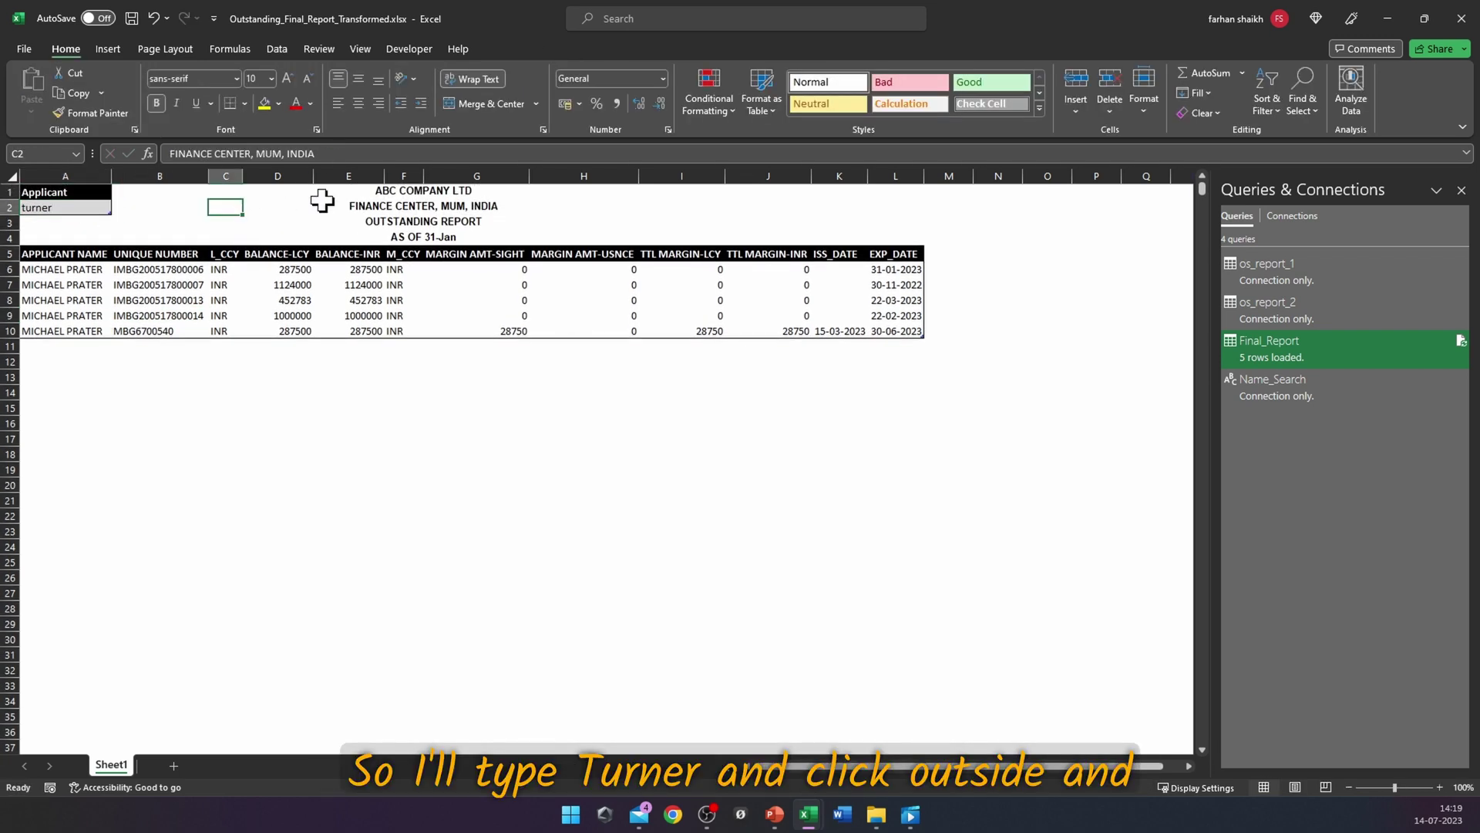
pyautogui.click(231, 50)
pyautogui.click(278, 50)
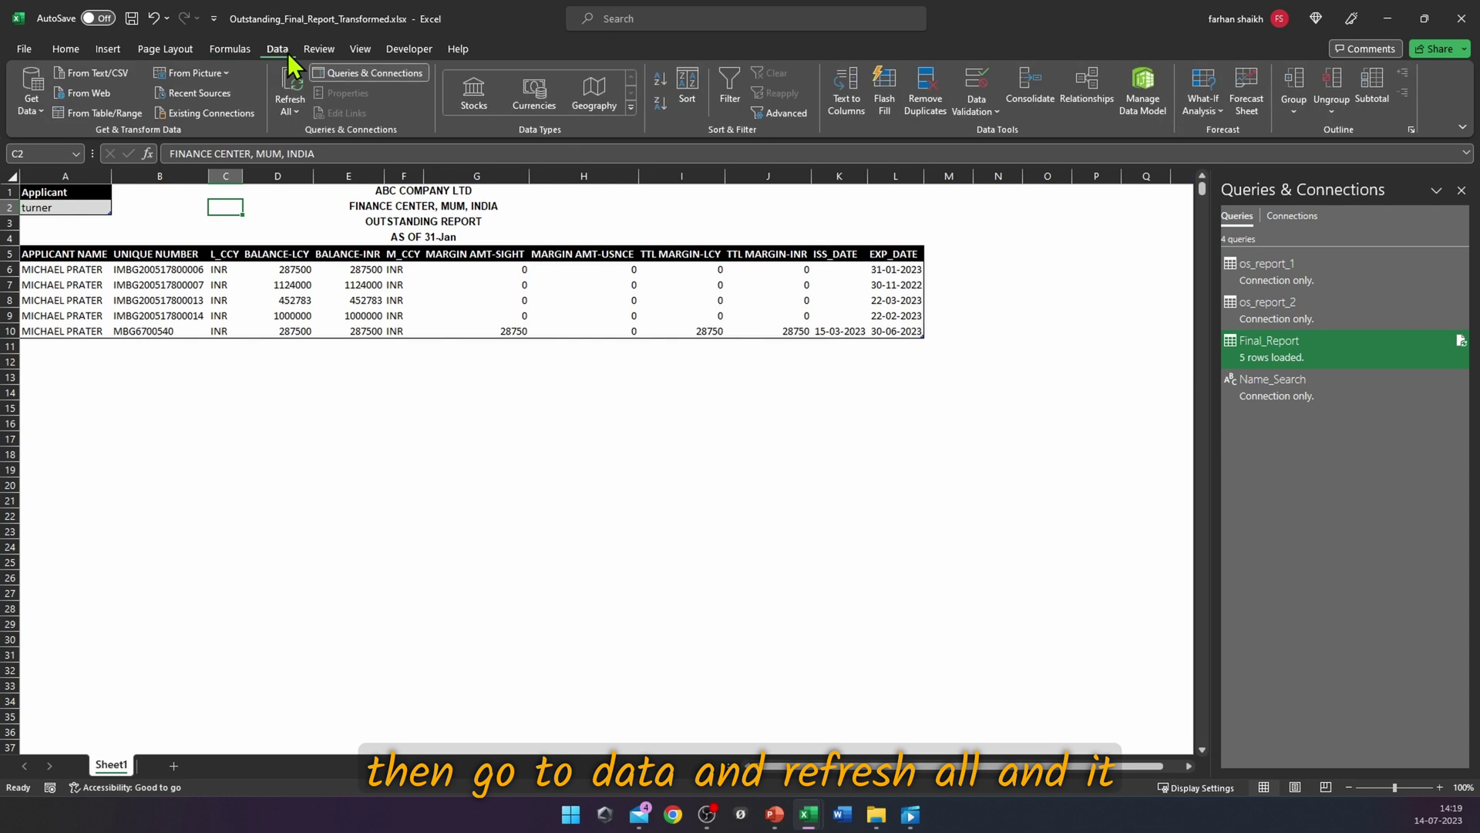
pyautogui.click(290, 98)
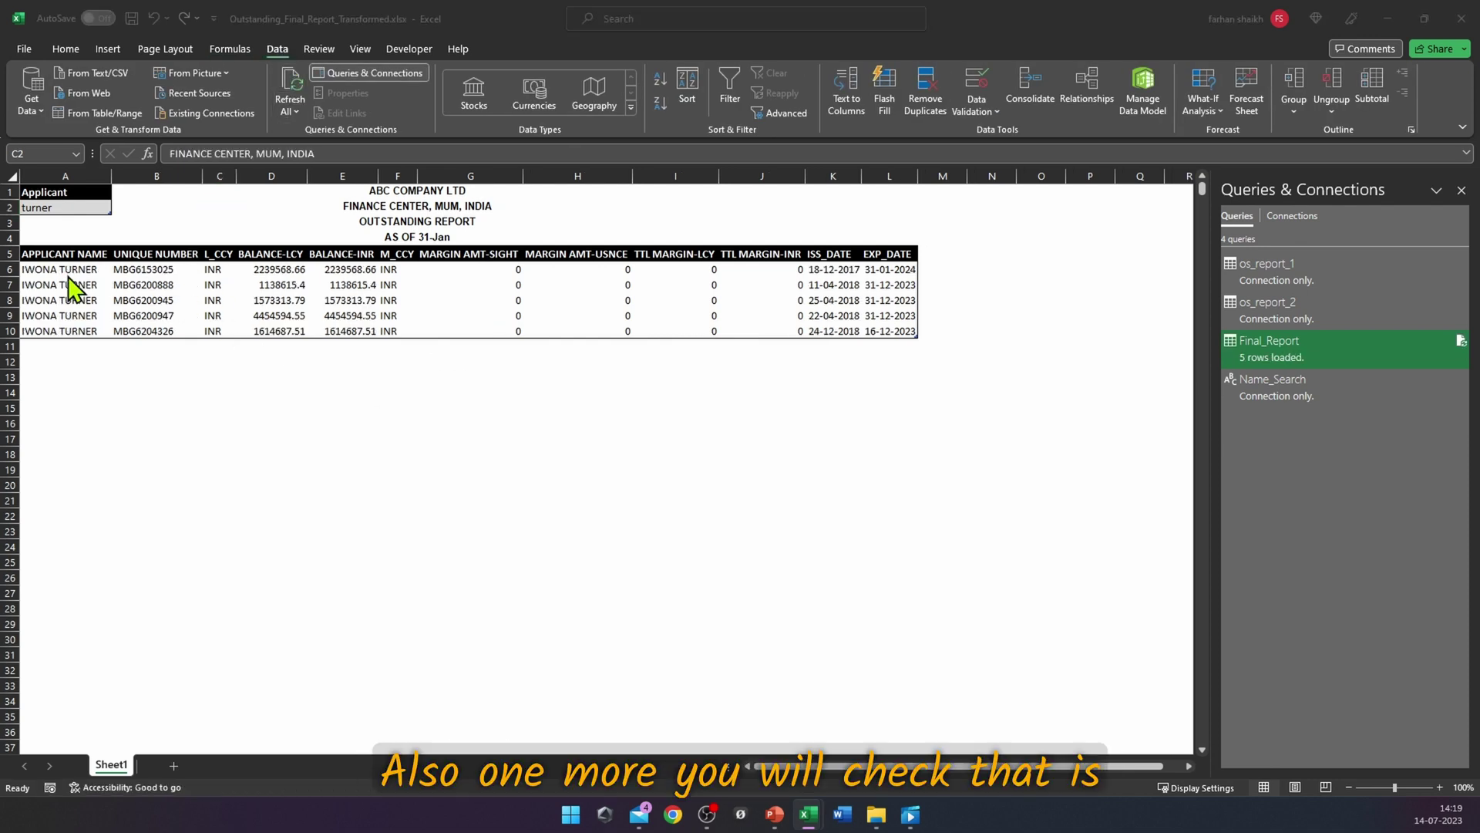
# Step: Change the search value in A2 to a third applicant's surname and refresh all queries again
pyautogui.click(67, 207)
pyautogui.write('frank')
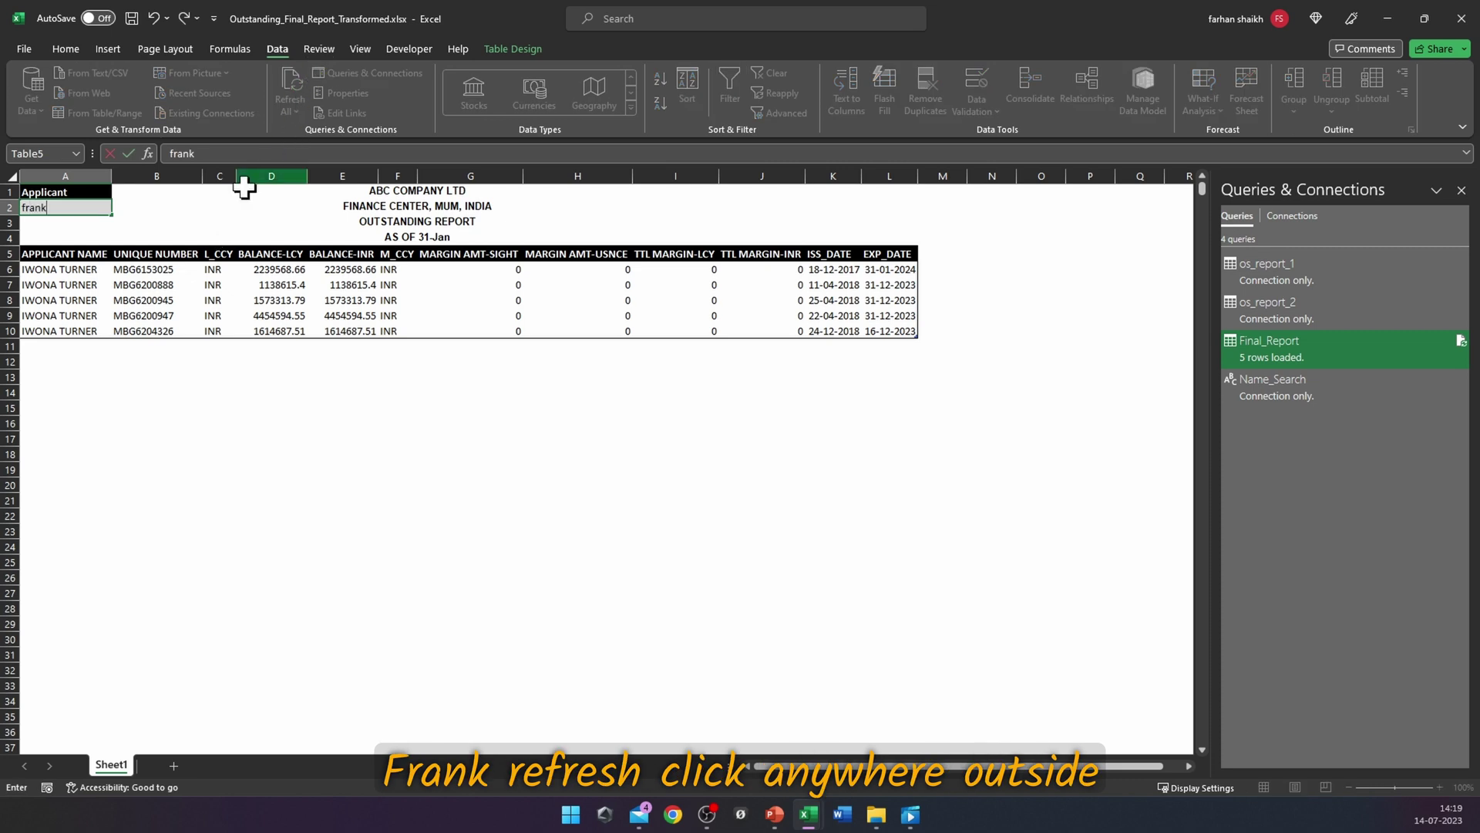
pyautogui.click(248, 205)
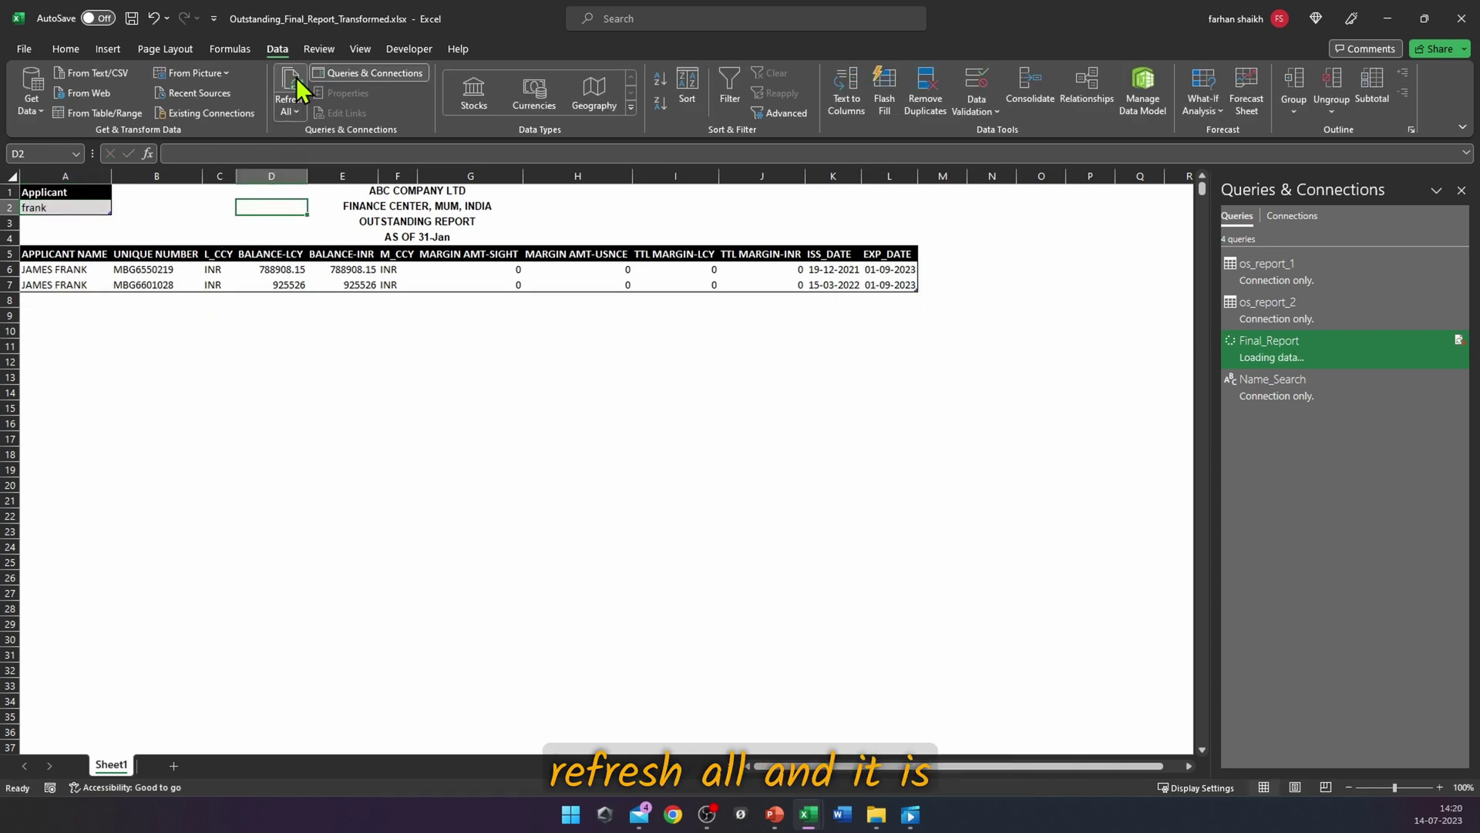
pyautogui.click(219, 545)
pyautogui.hotkey('alt', 'm')
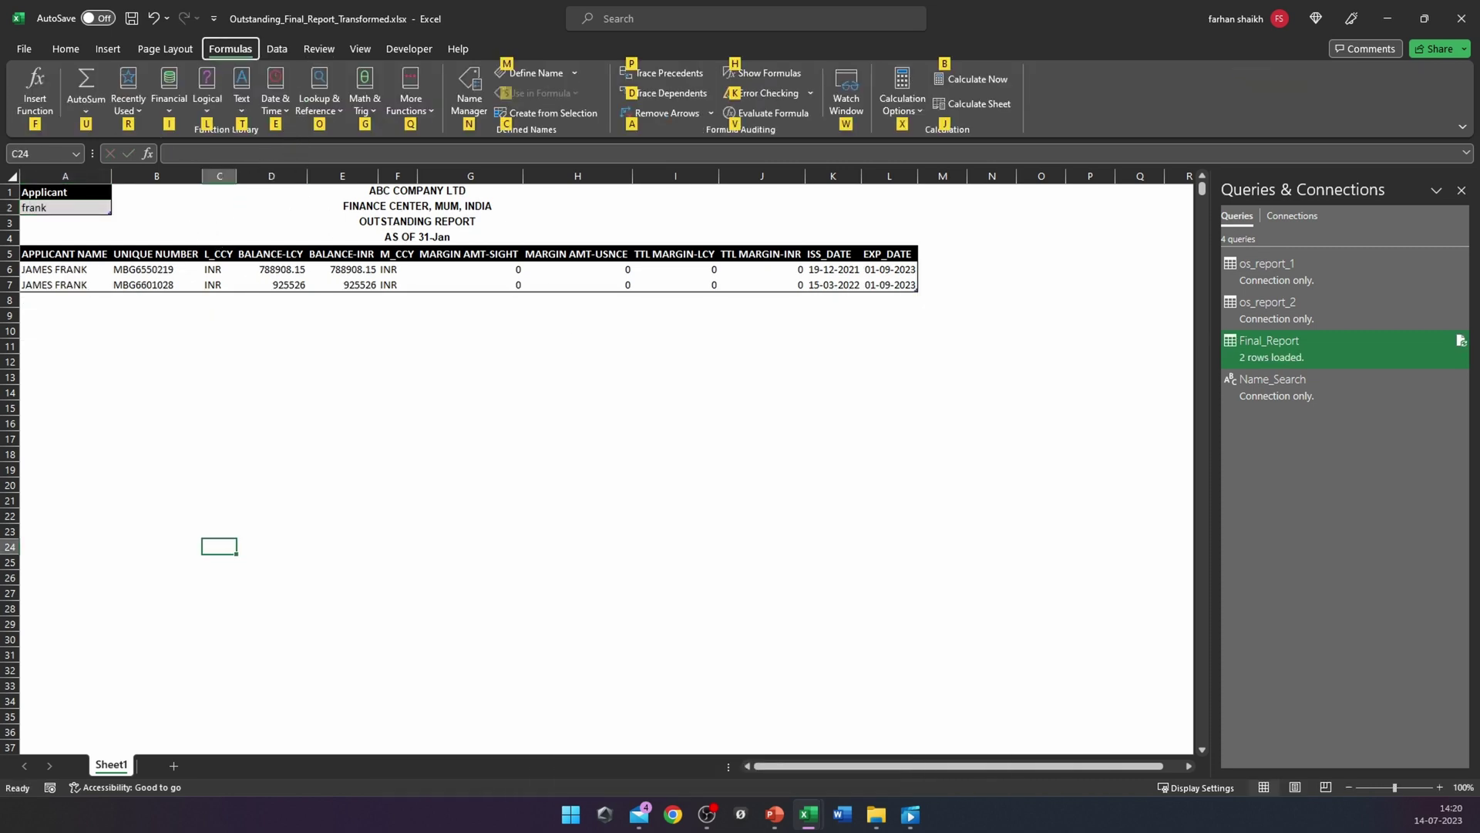
# Step: Insert a small rounded rectangle beside the Applicant search table, spanning roughly columns B and C next to row 2
pyautogui.click(266, 436)
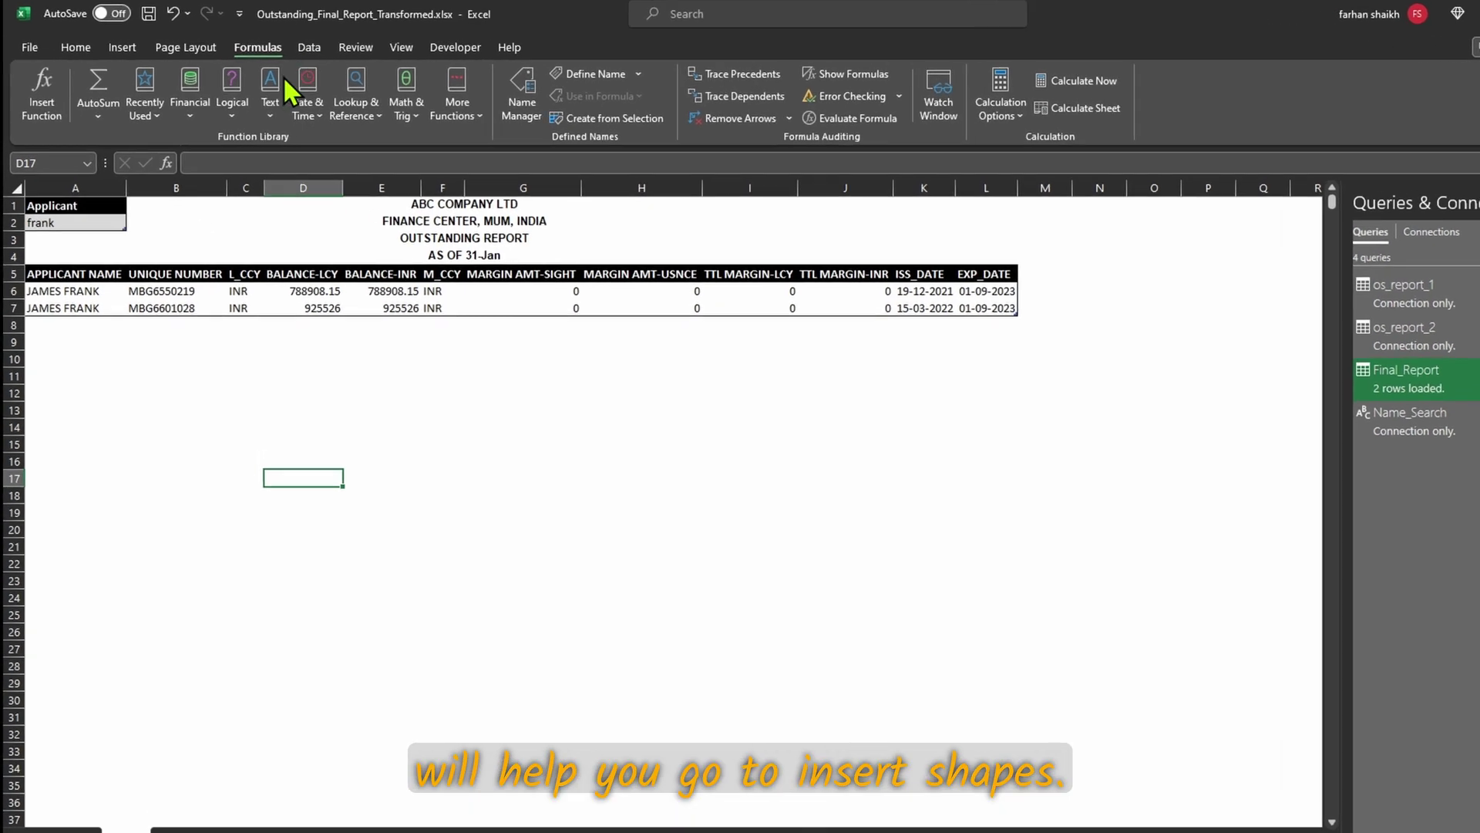
pyautogui.click(108, 48)
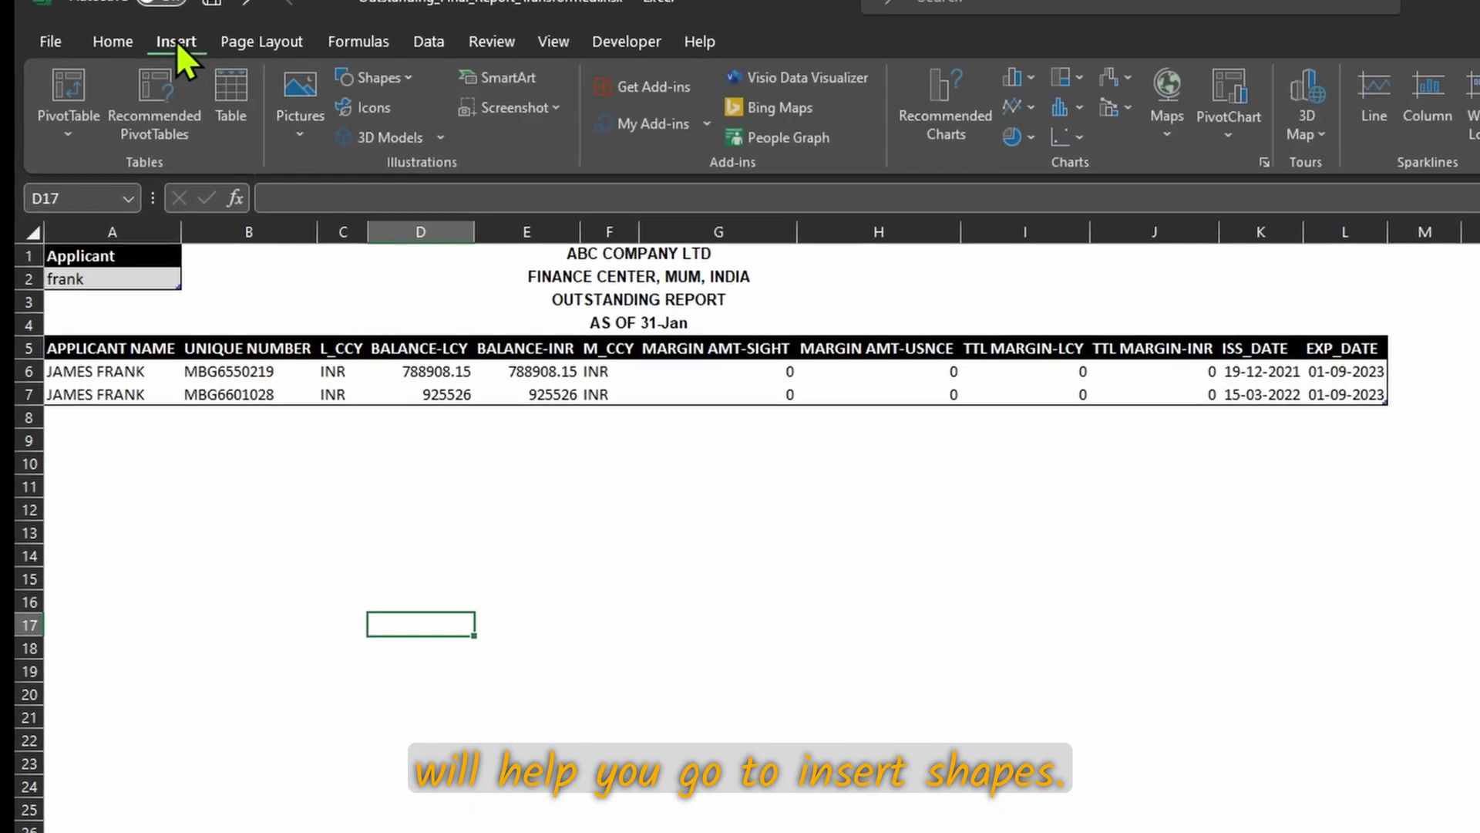
pyautogui.click(400, 69)
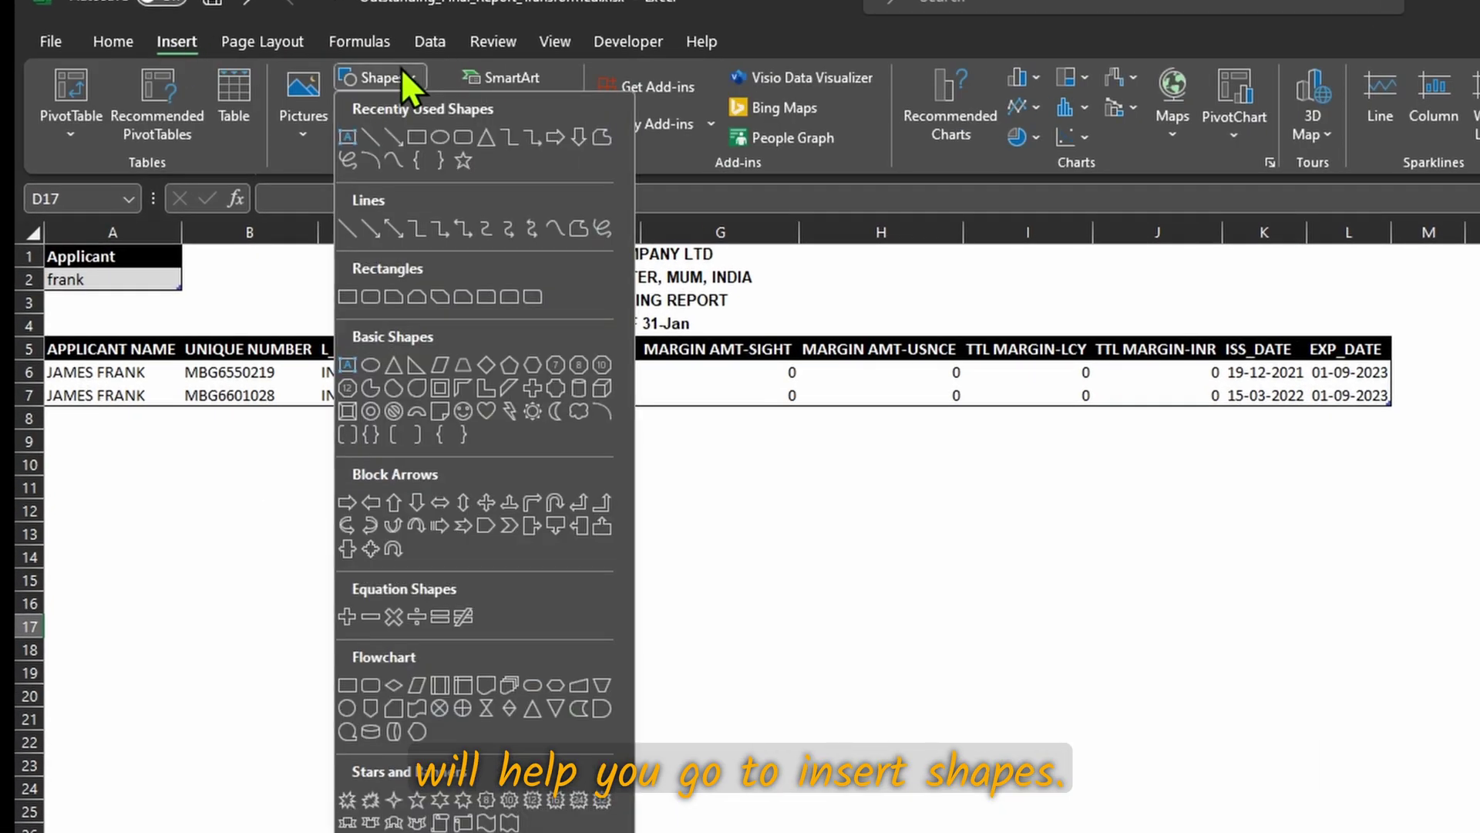
pyautogui.click(463, 139)
pyautogui.moveTo(222, 271)
pyautogui.mouseDown()
pyautogui.moveTo(275, 271)
pyautogui.moveTo(351, 303)
pyautogui.mouseUp()
# Step: Remove the rounded rectangle's outline and fill it with the standard dark blue
pyautogui.click(938, 110)
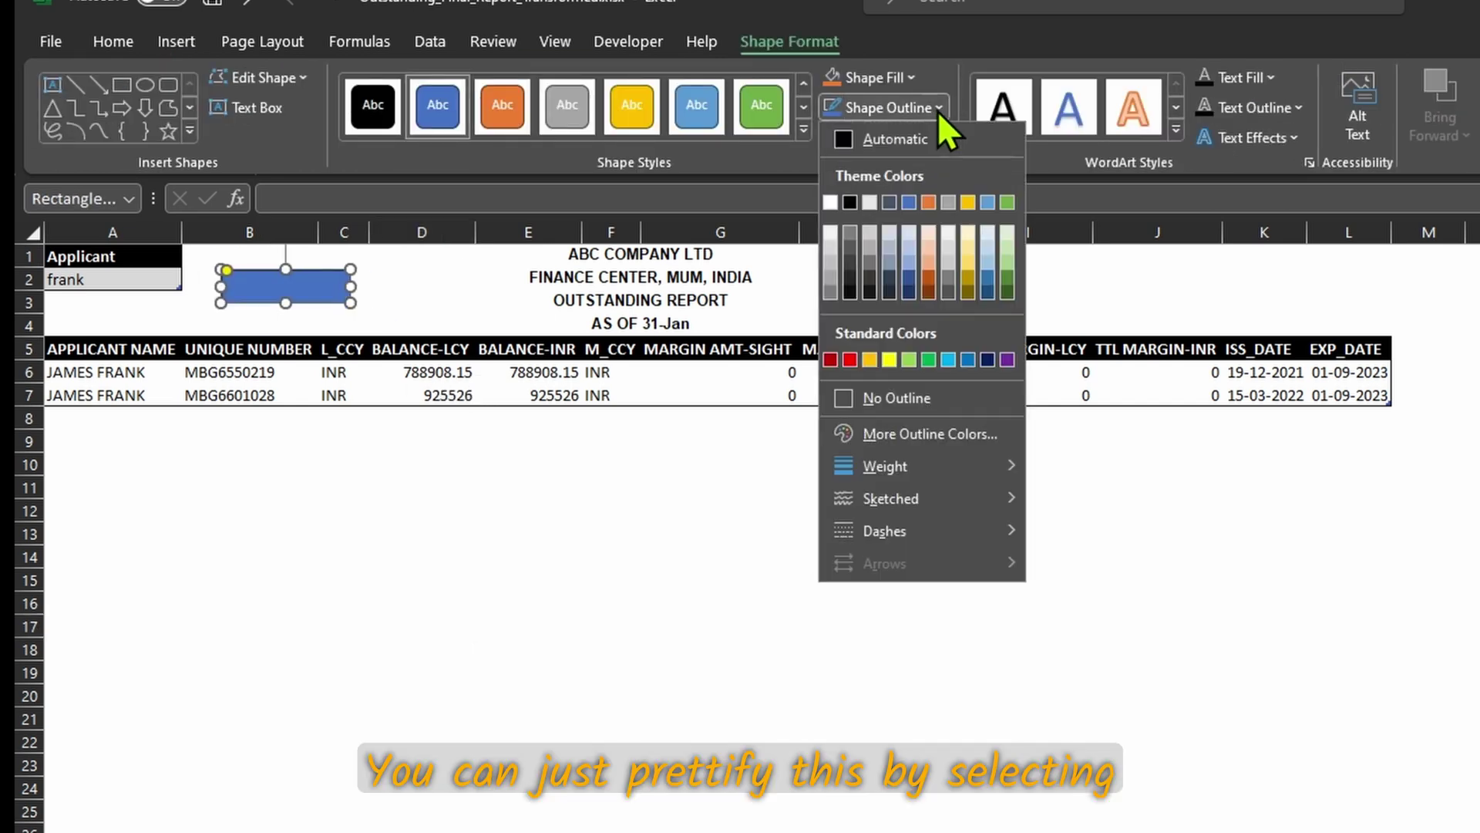
pyautogui.click(915, 402)
pyautogui.click(914, 75)
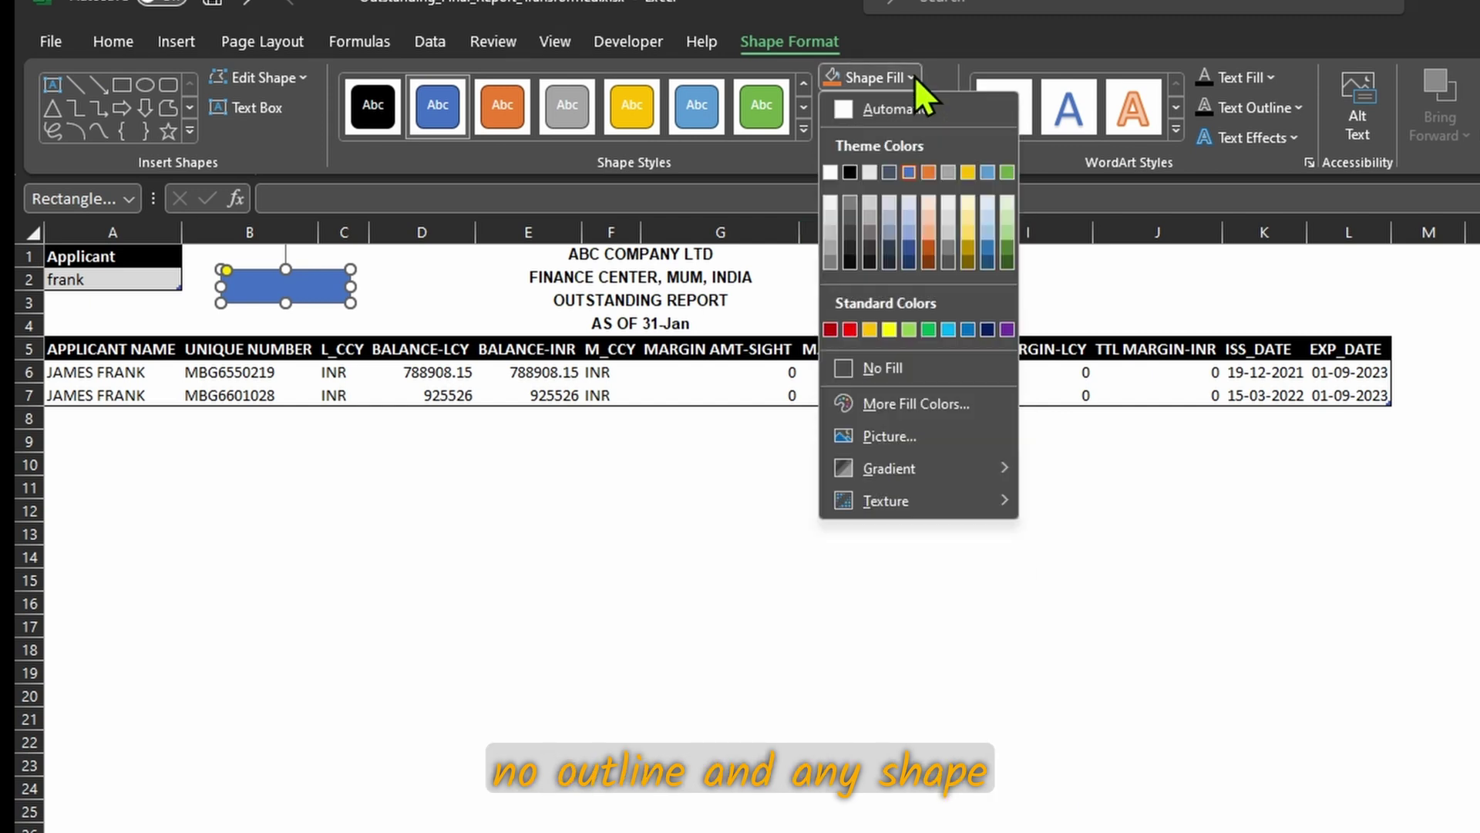
pyautogui.click(987, 330)
# Step: Label the rounded rectangle Refresh with centred text and narrow the shape to fit its label
pyautogui.write('R')
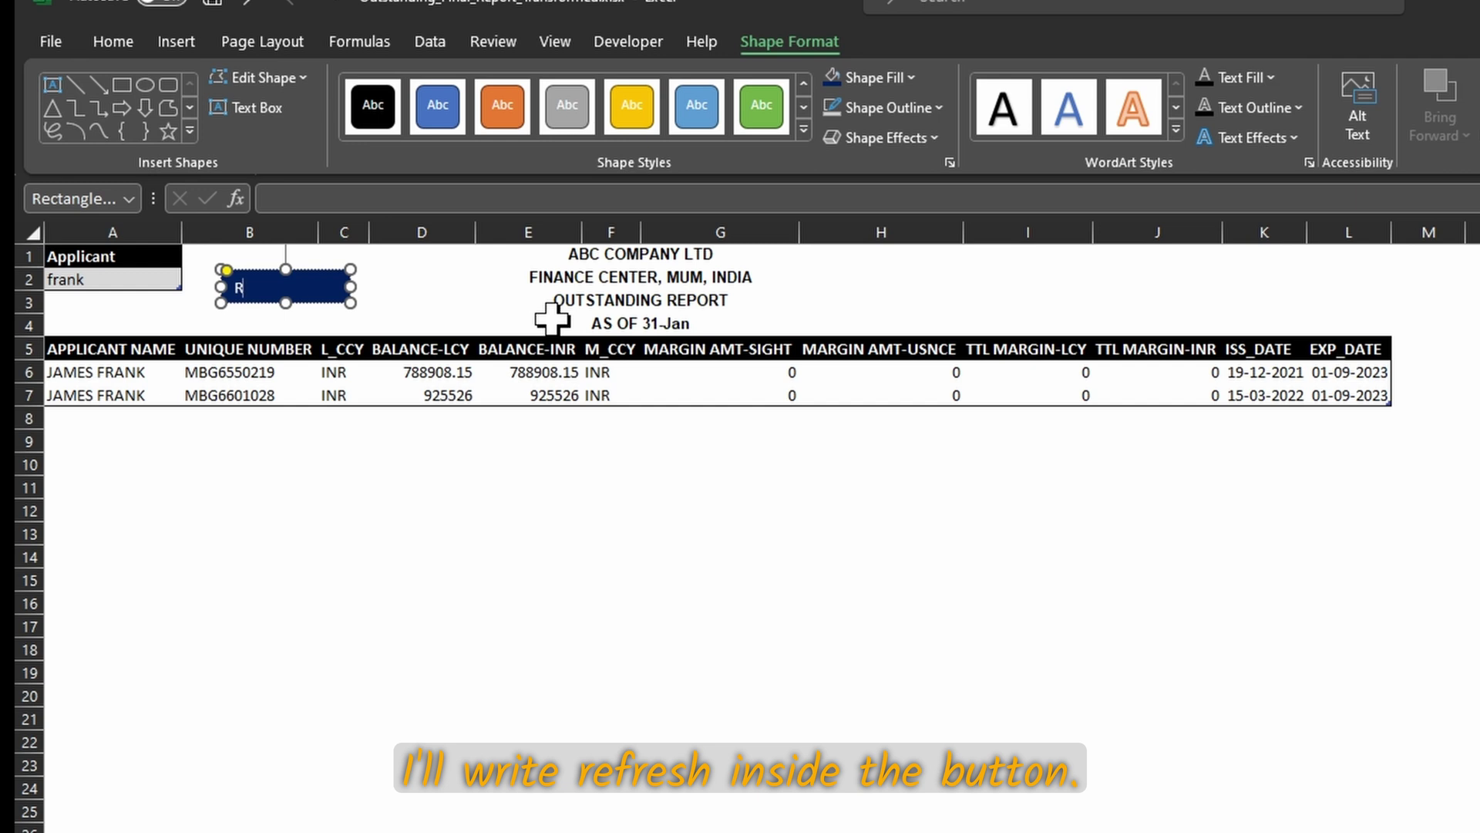
pyautogui.write('ef')
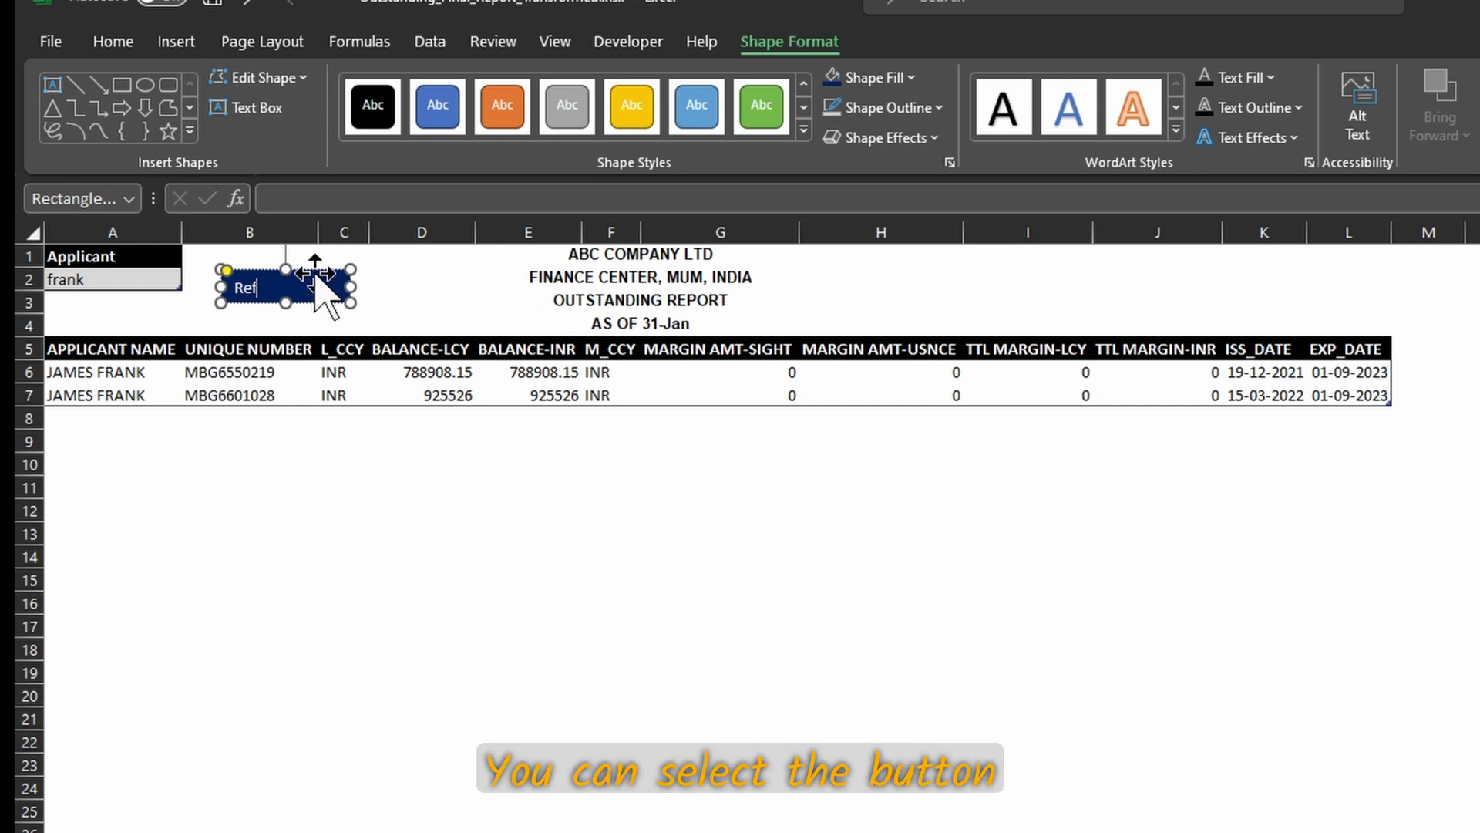
pyautogui.write('resh')
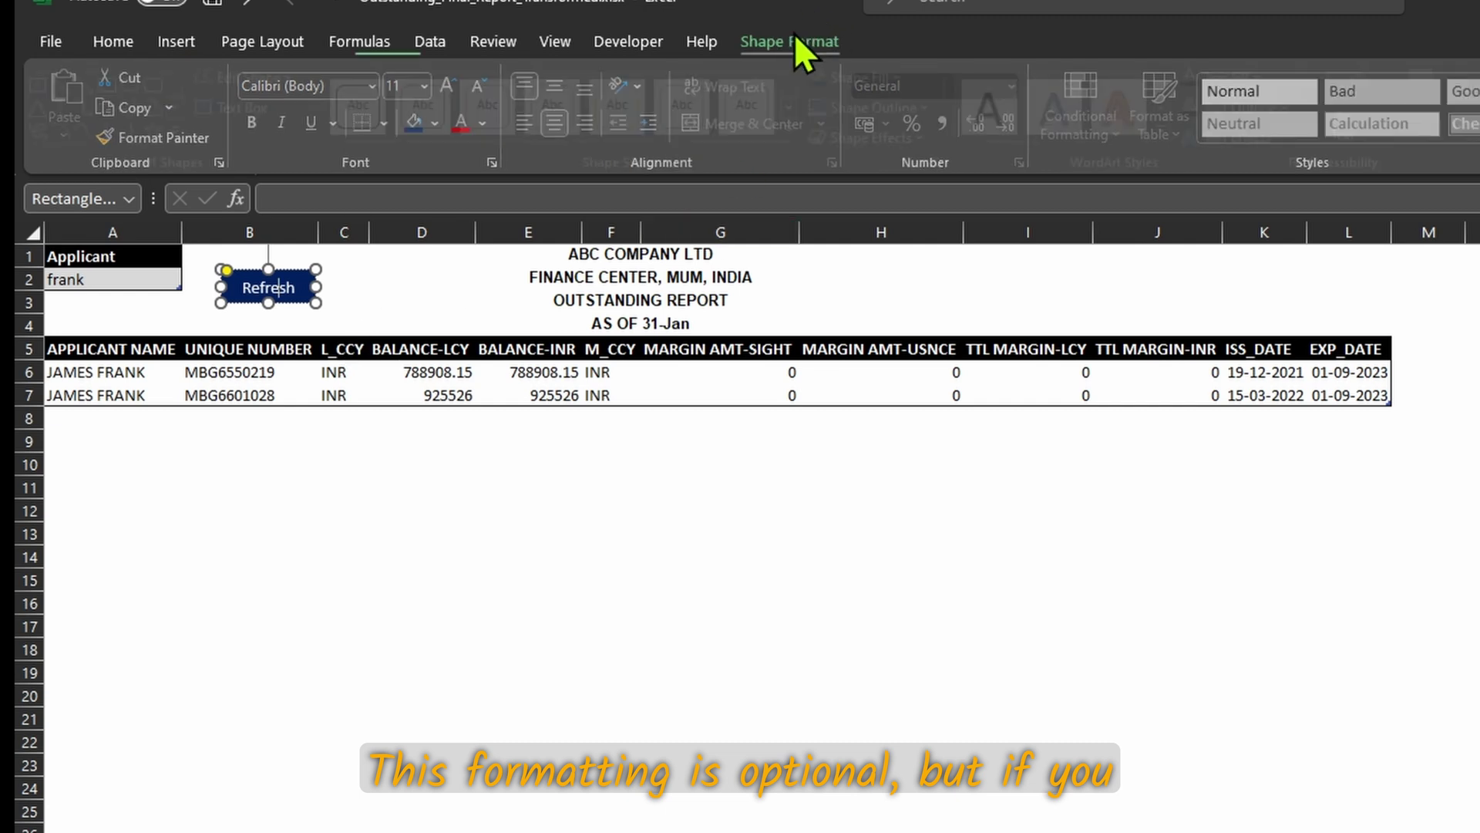
# Step: Add a shadow effect to the Refresh shape and deselect it
pyautogui.click(789, 41)
pyautogui.click(882, 137)
pyautogui.moveTo(925, 242)
pyautogui.click(1090, 386)
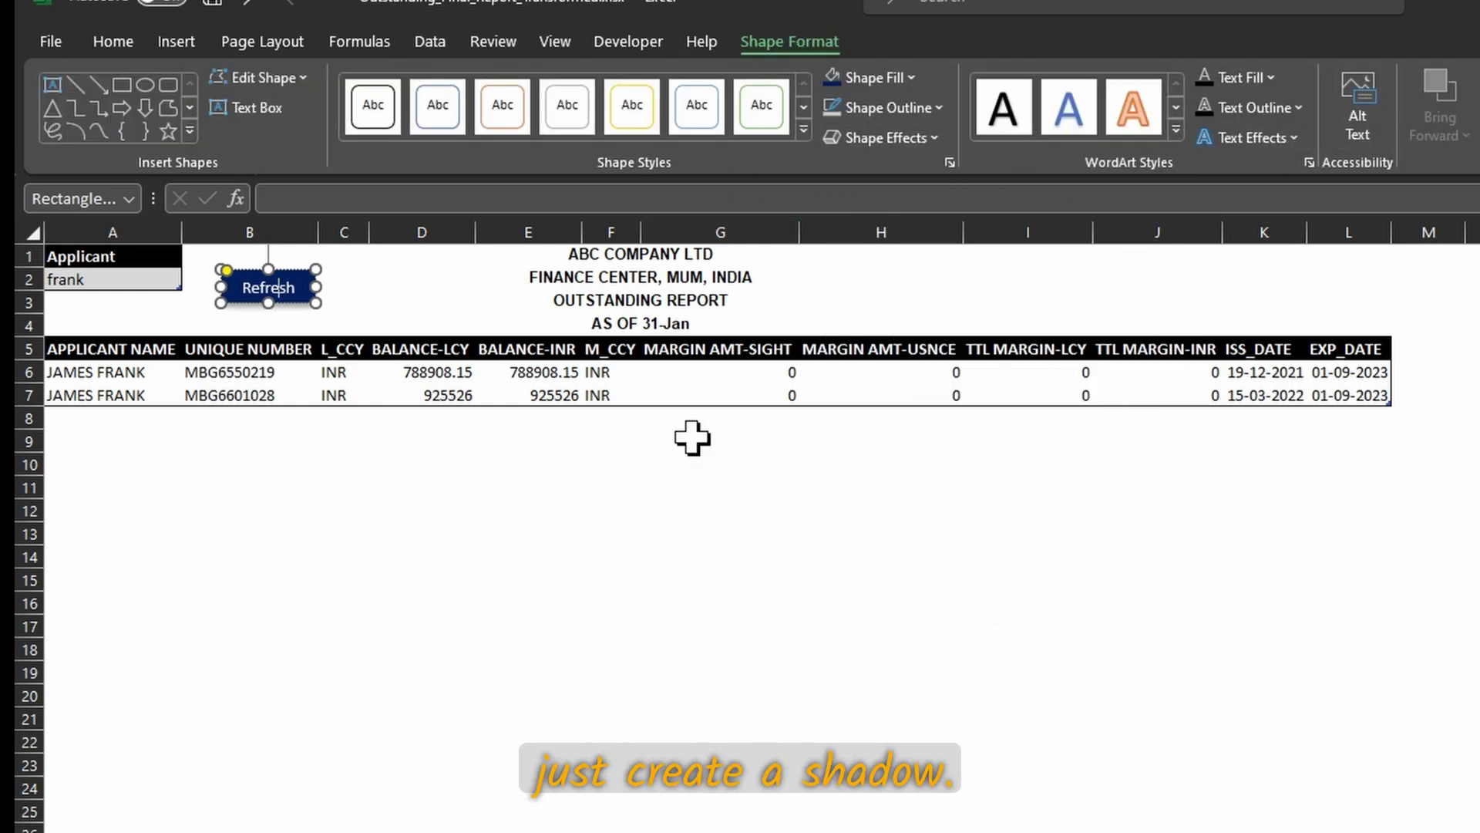
pyautogui.press('Escape')
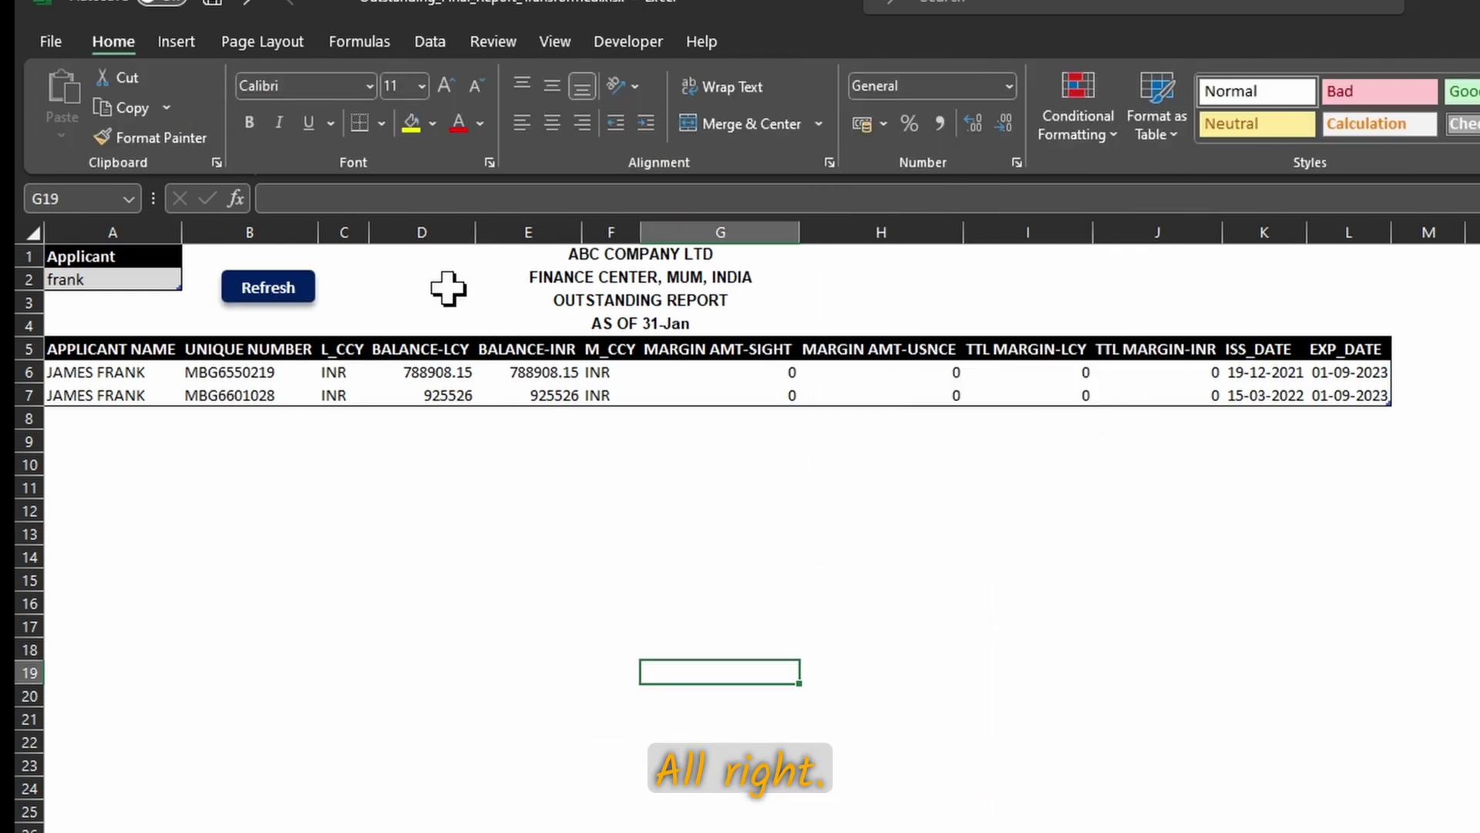
# Step: Check in the ribbon customization options whether the Developer tab is enabled
pyautogui.click(635, 33)
pyautogui.rightClick(525, 39)
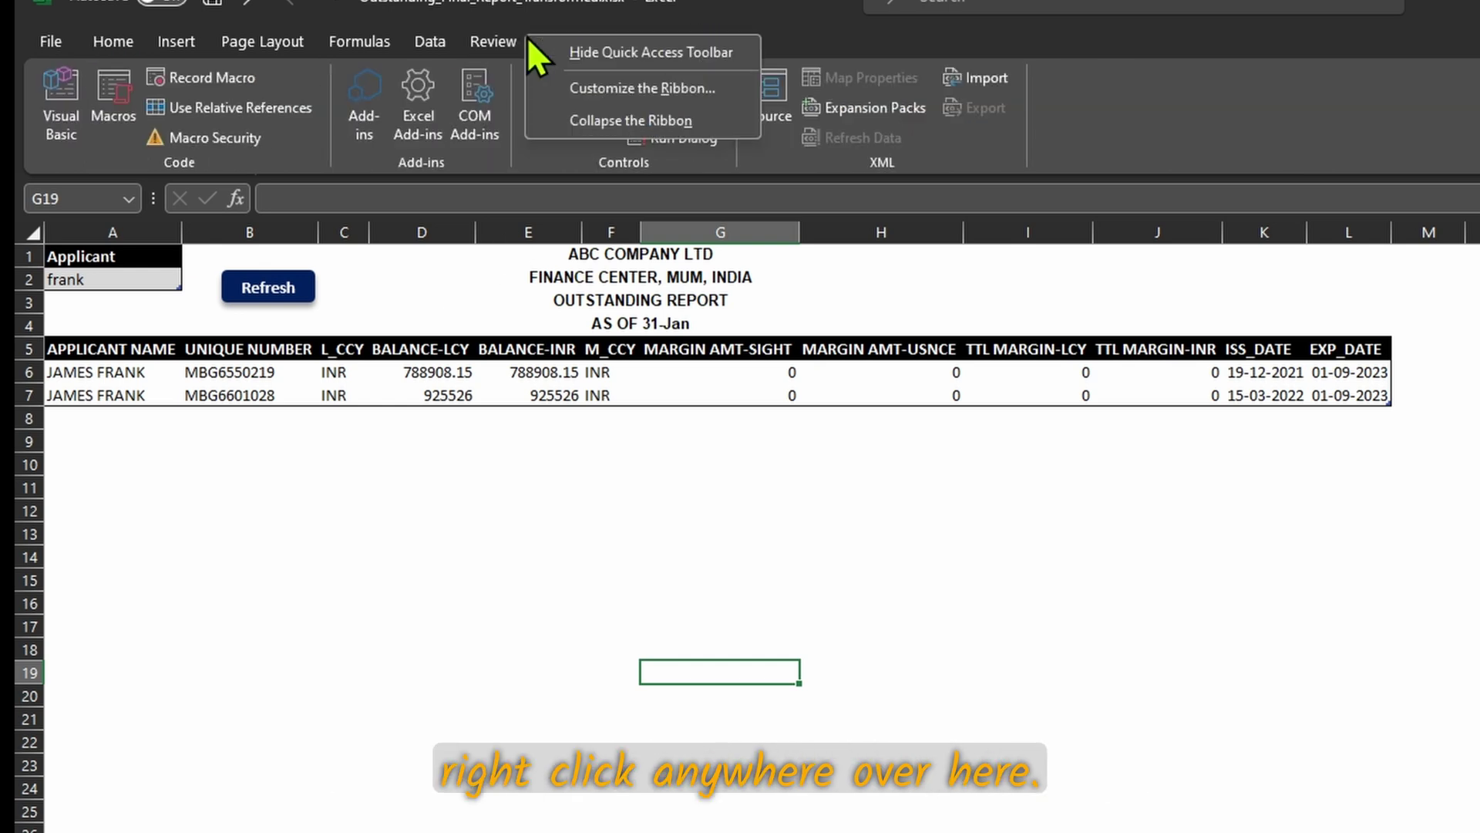
pyautogui.click(692, 89)
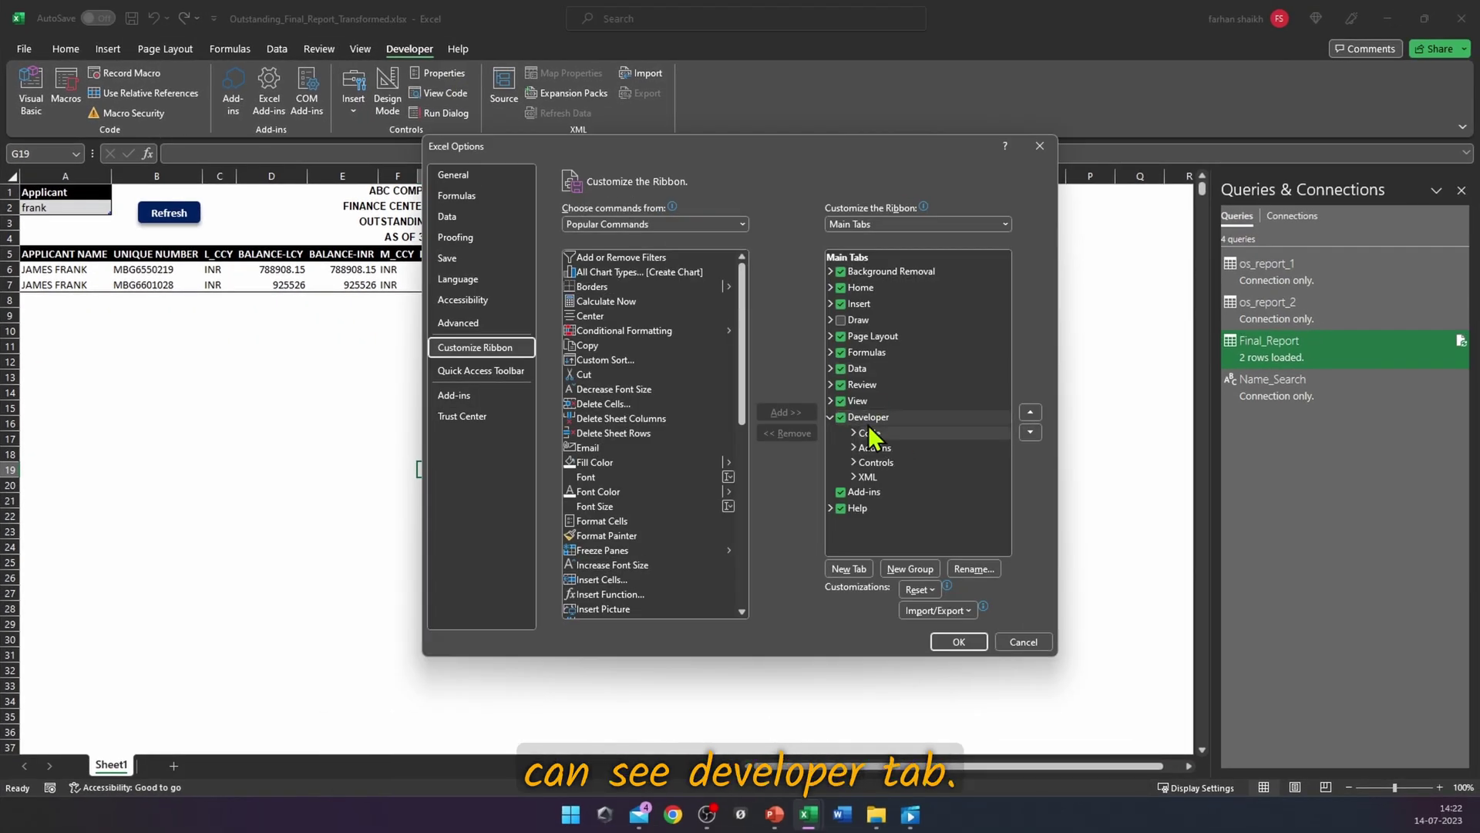
pyautogui.click(958, 641)
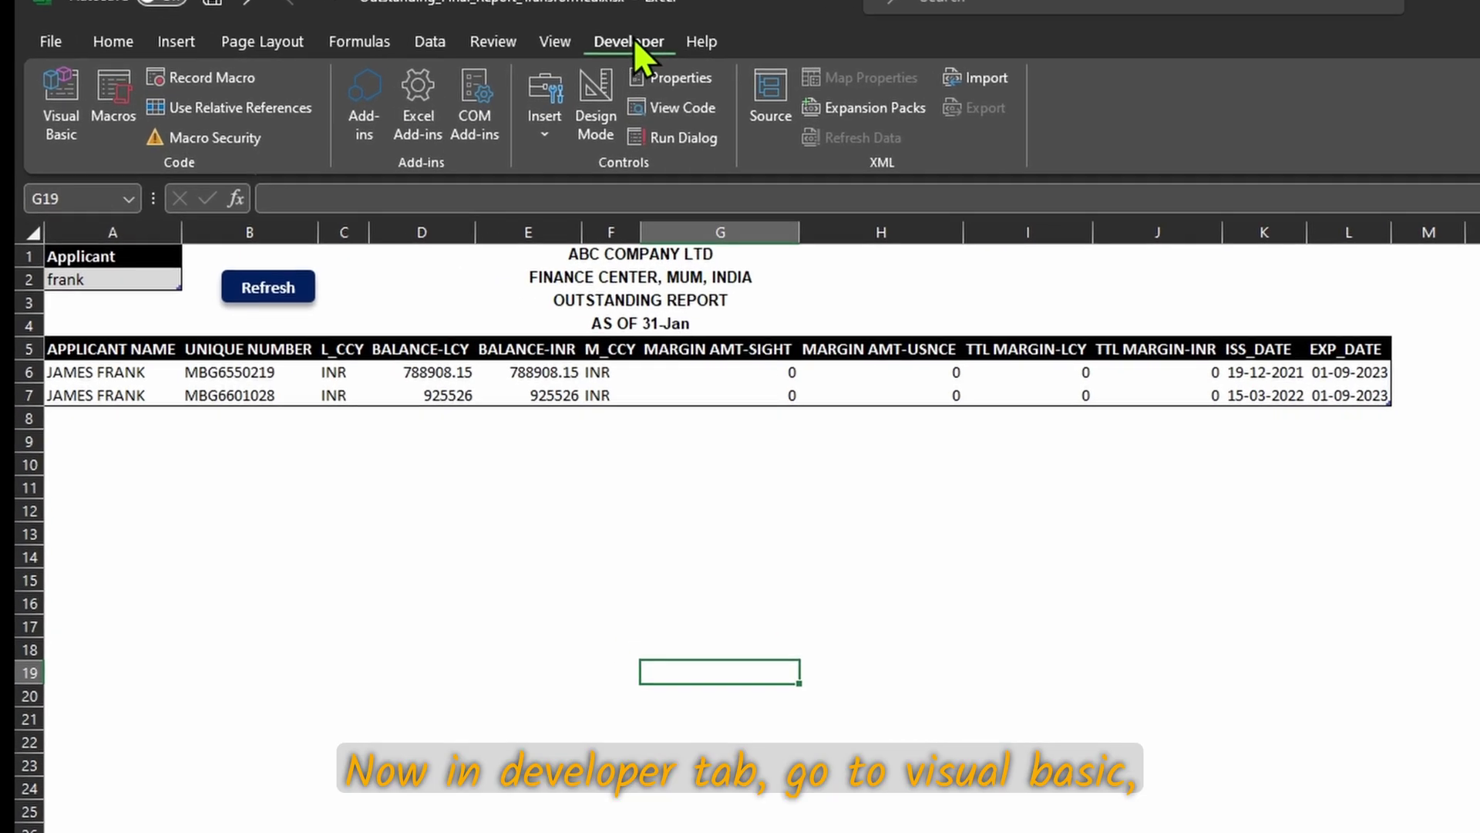
# Step: Open Sheet1's code module in the Visual Basic editor and declare a procedure with Sub Refresh_All()
pyautogui.click(52, 98)
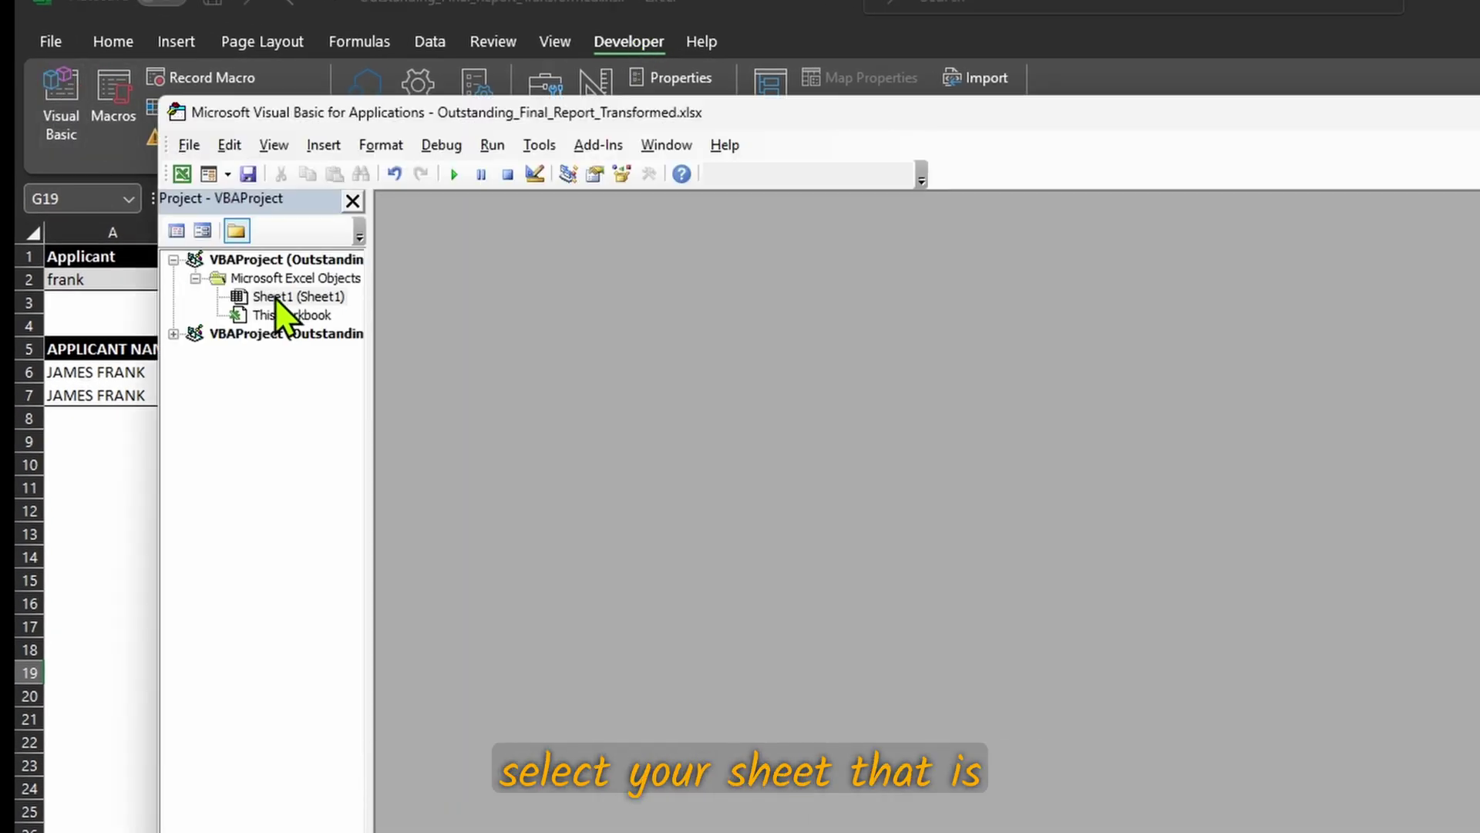
pyautogui.click(276, 299)
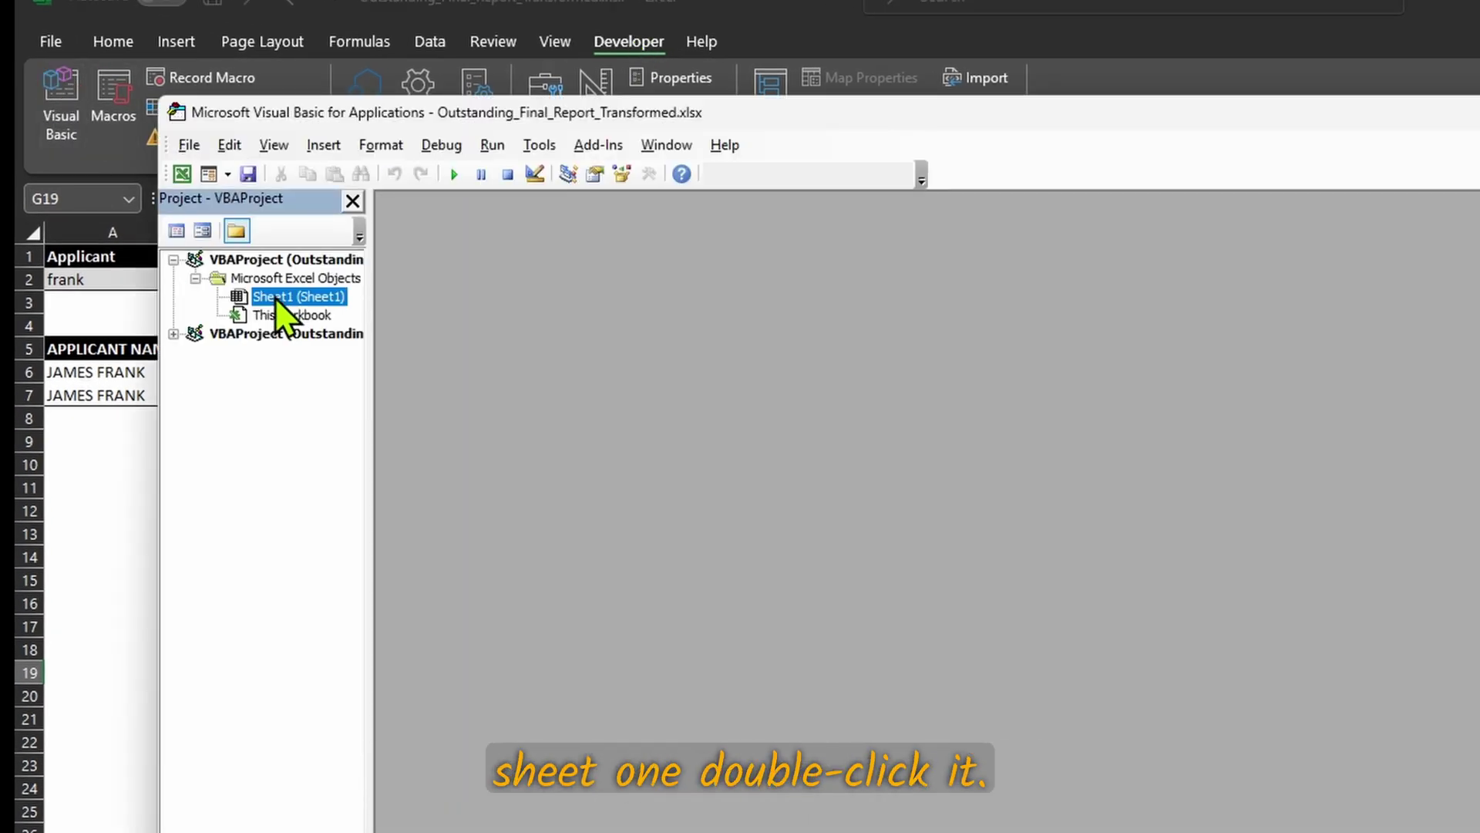
pyautogui.doubleClick(276, 301)
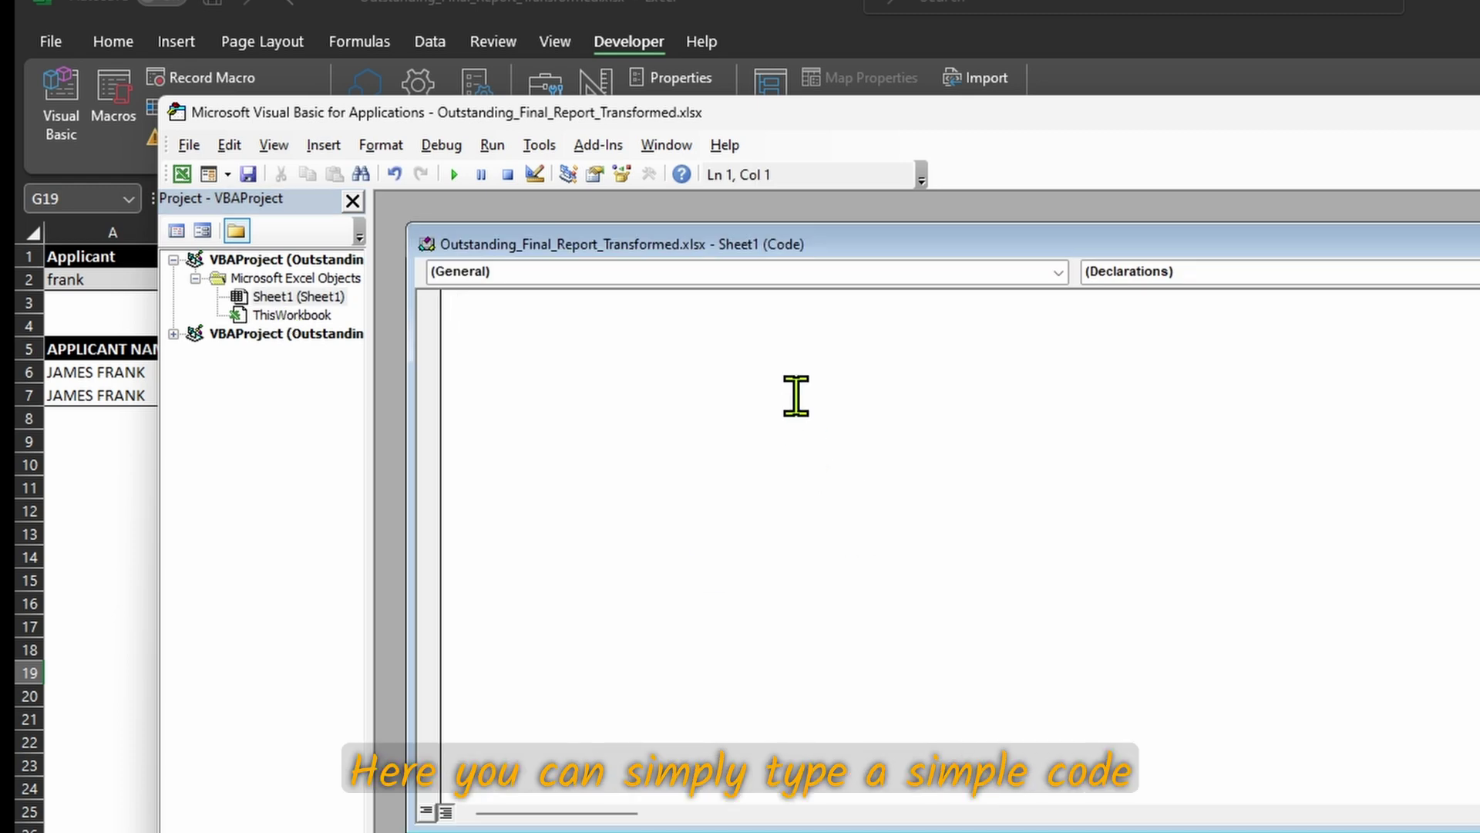
pyautogui.write('Sub ')
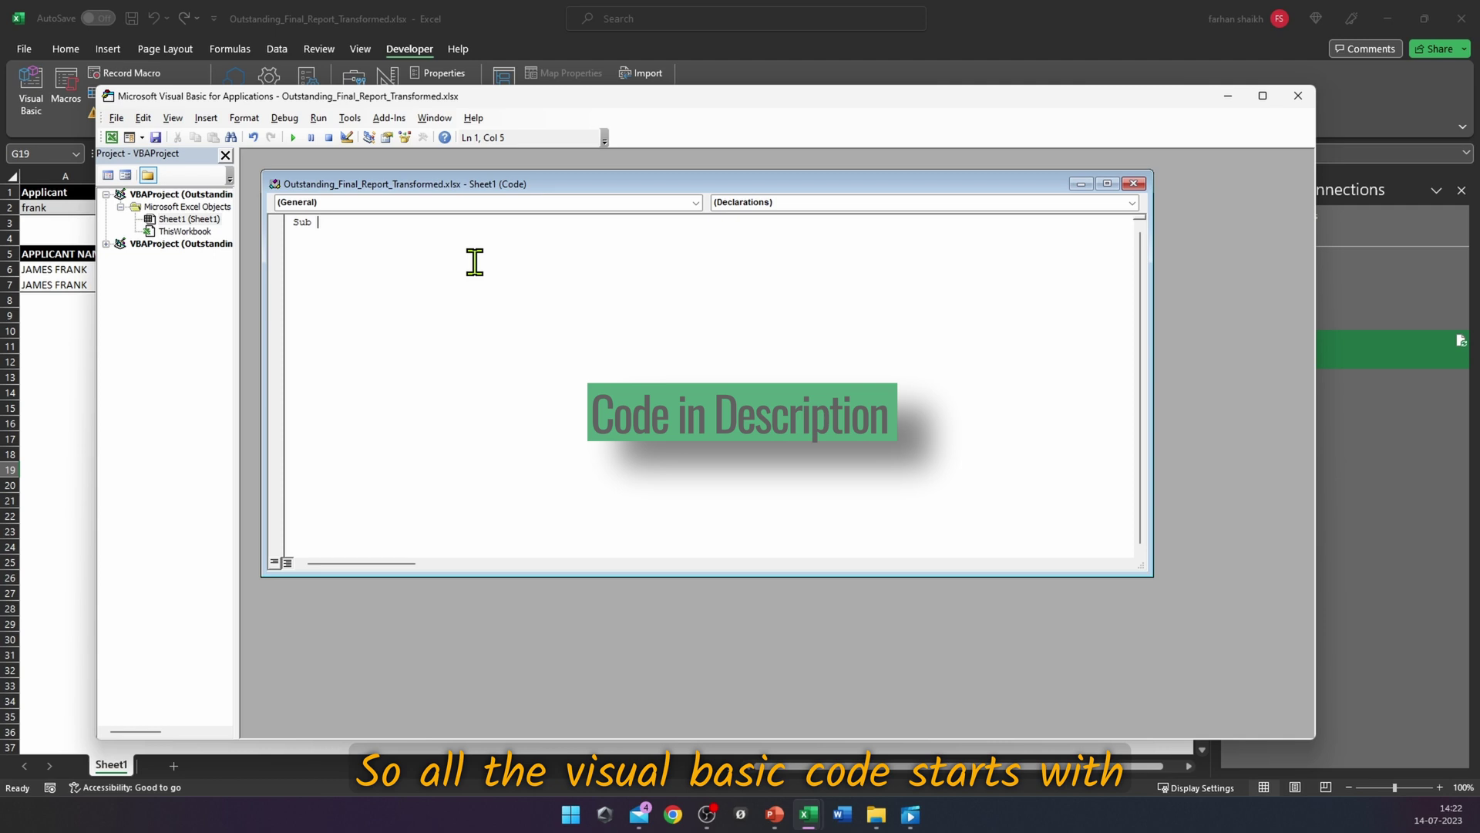
pyautogui.write('Refr')
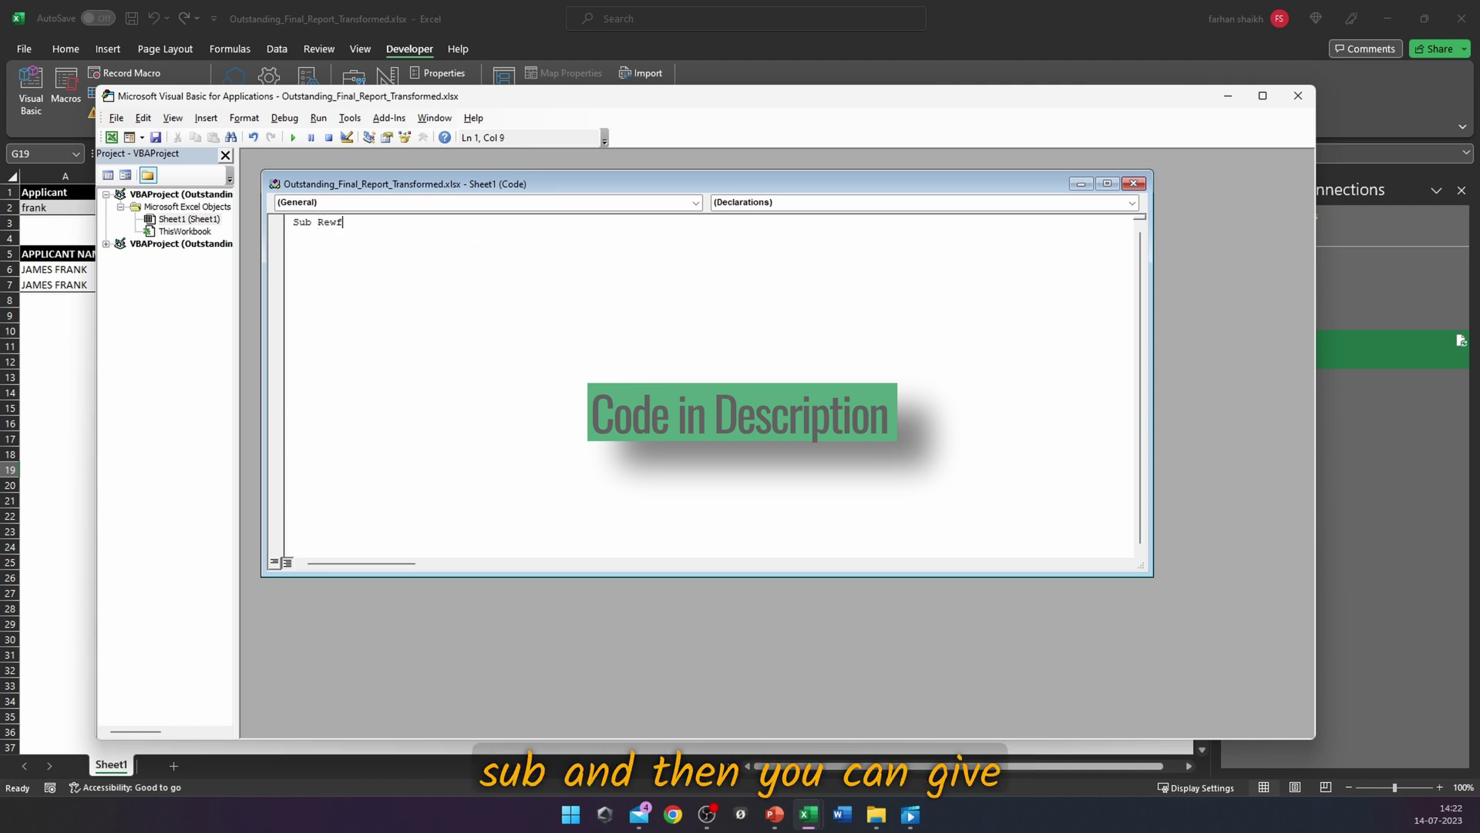
pyautogui.write('esh_A')
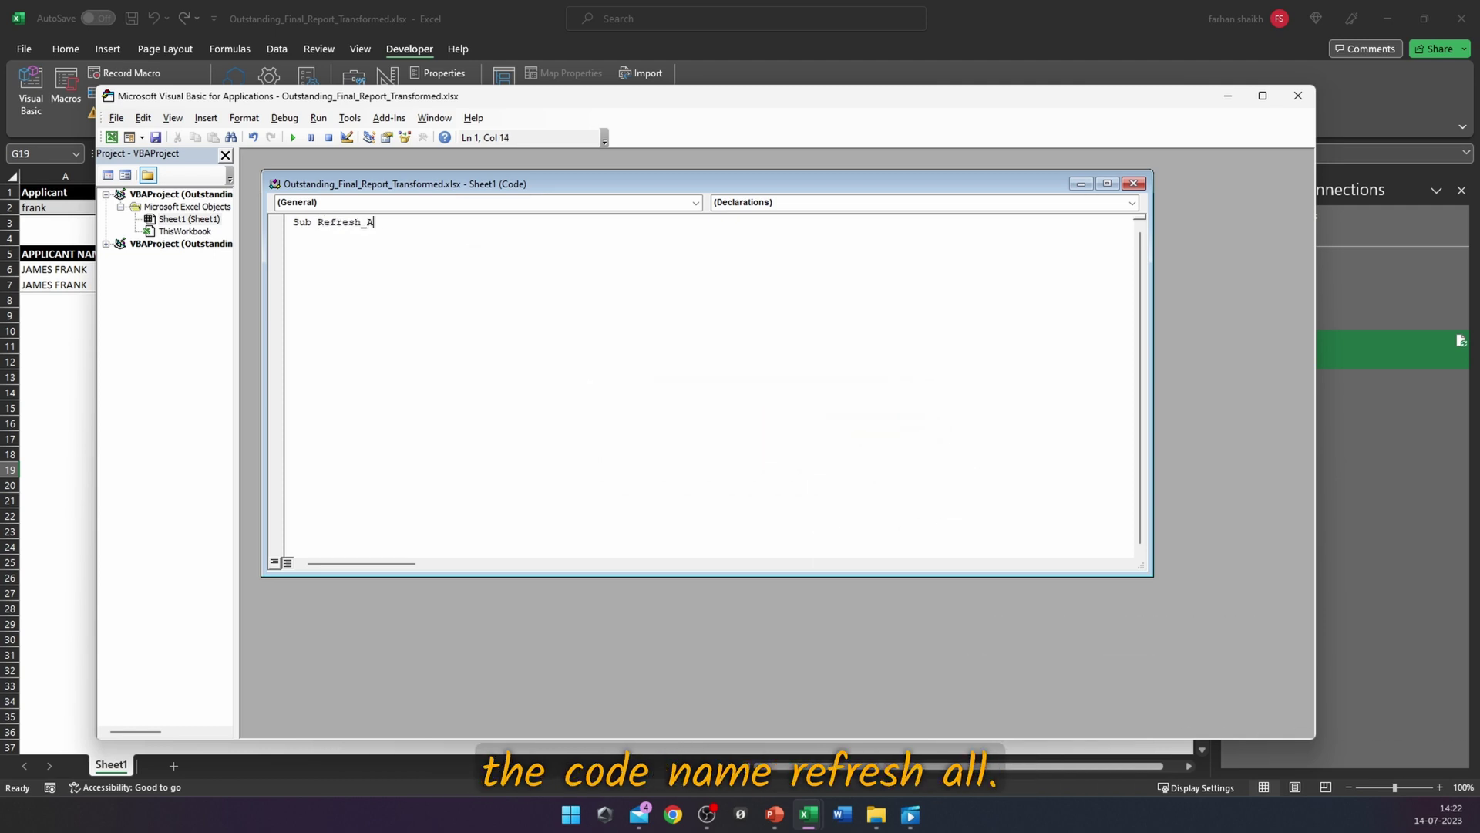
pyautogui.write('ll()')
pyautogui.press('Return')
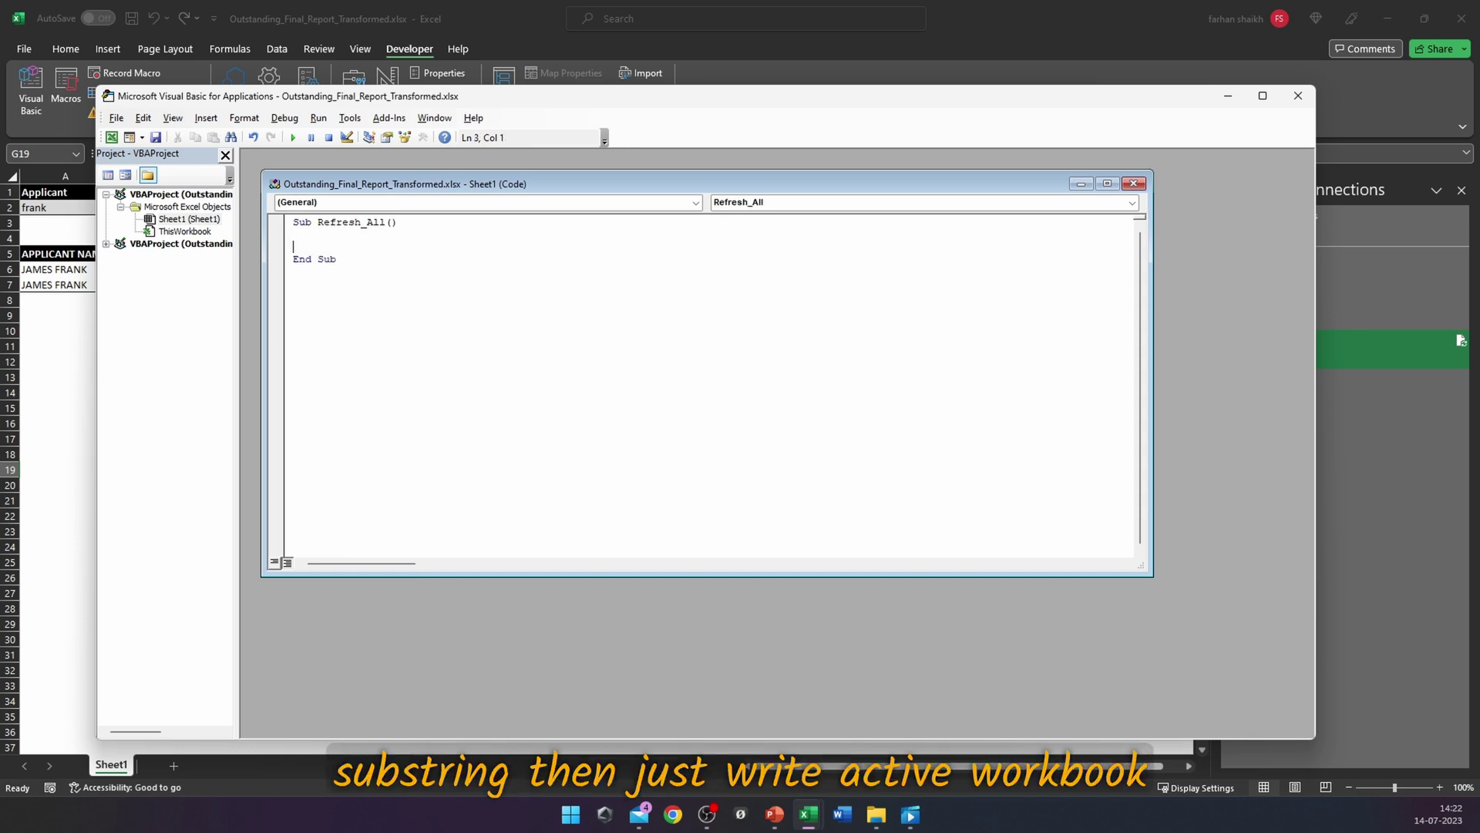
# Step: Add the statement ActiveWorkbook.RefreshAll to the body of the Refresh_All procedure
pyautogui.write('ActiveWorkbook.')
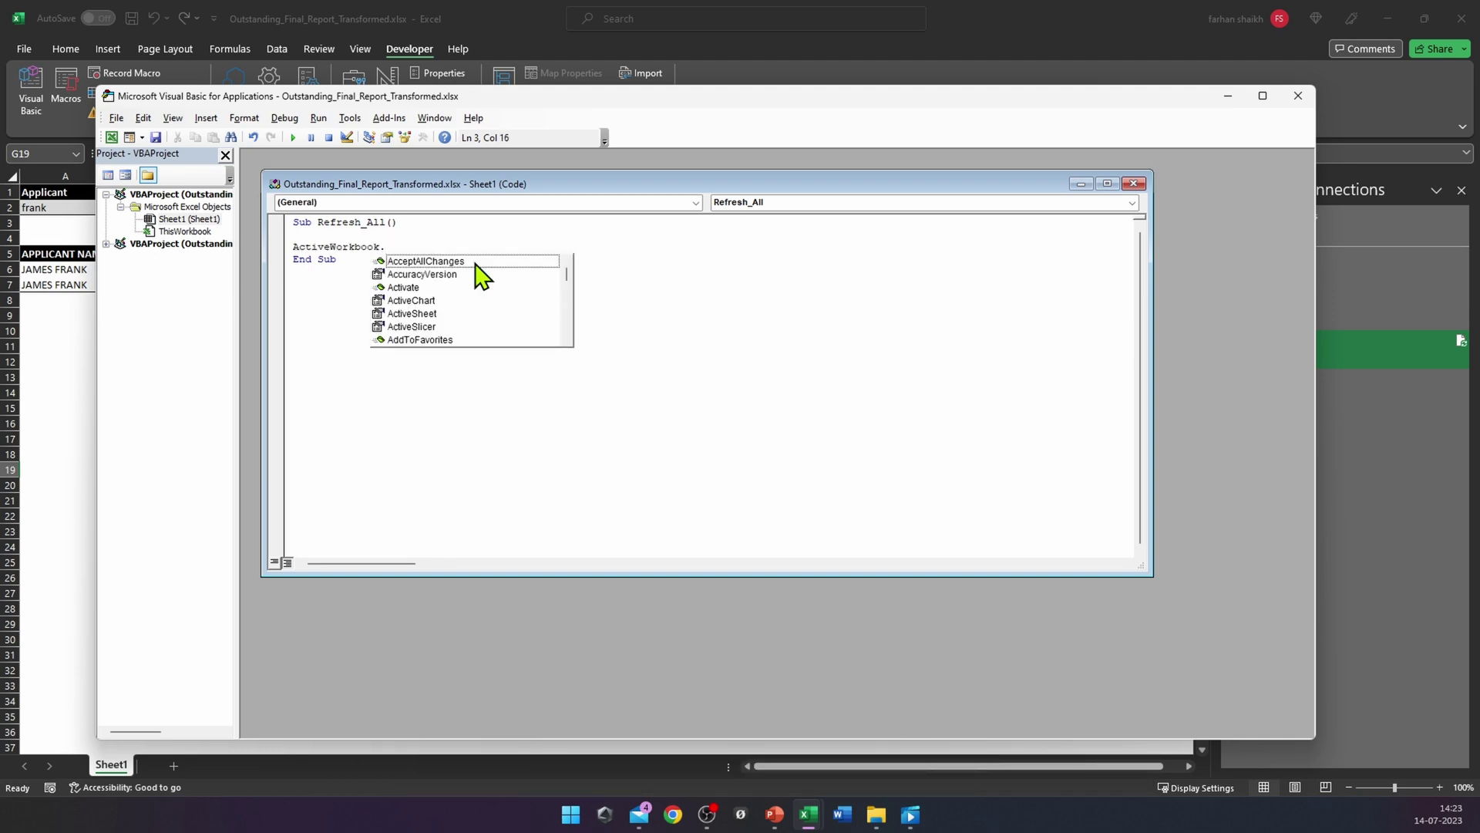
pyautogui.write('RefreshAll')
pyautogui.press('Return')
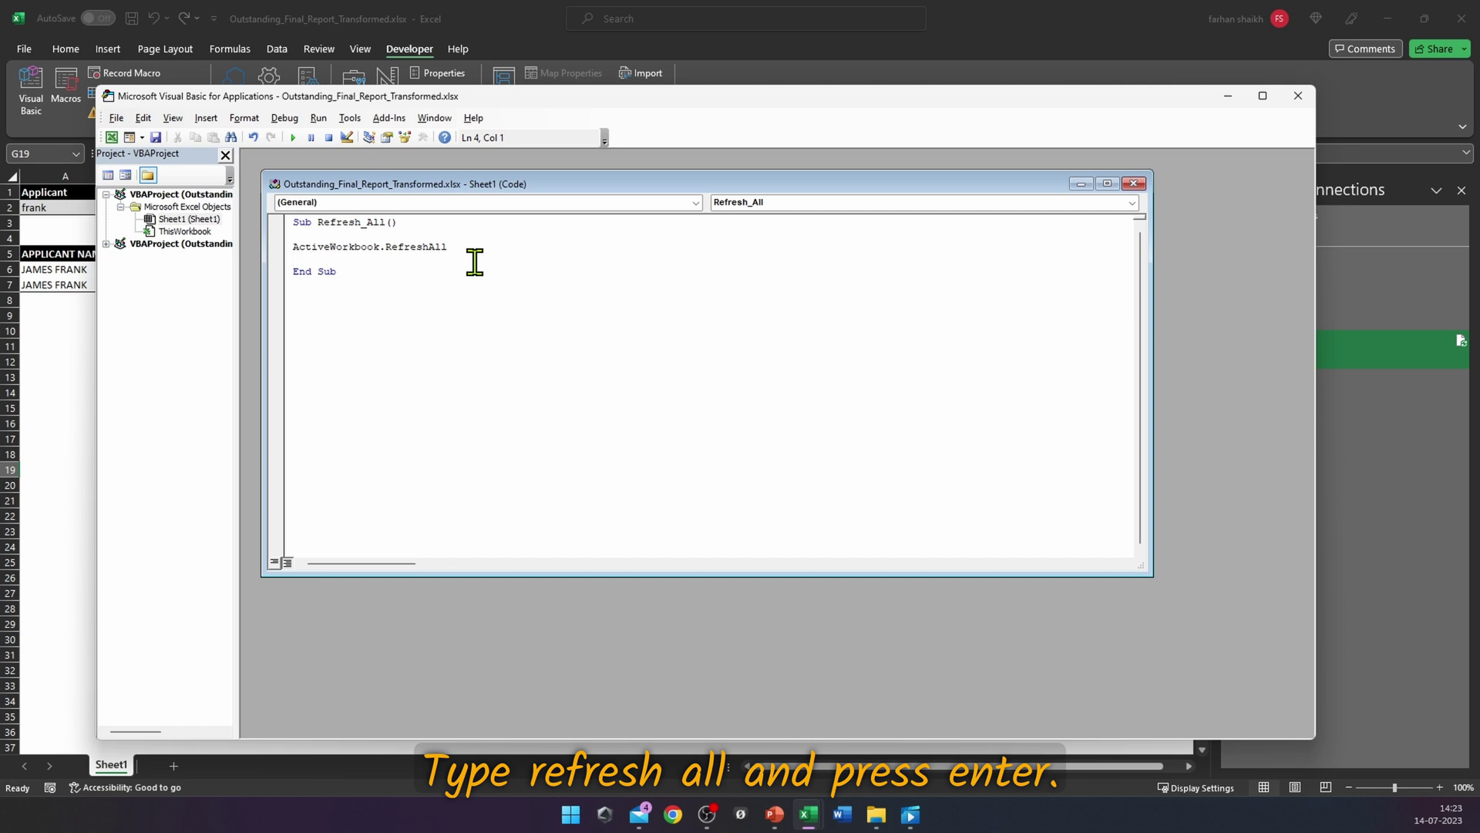
pyautogui.hotkey('ctrl', 'a')
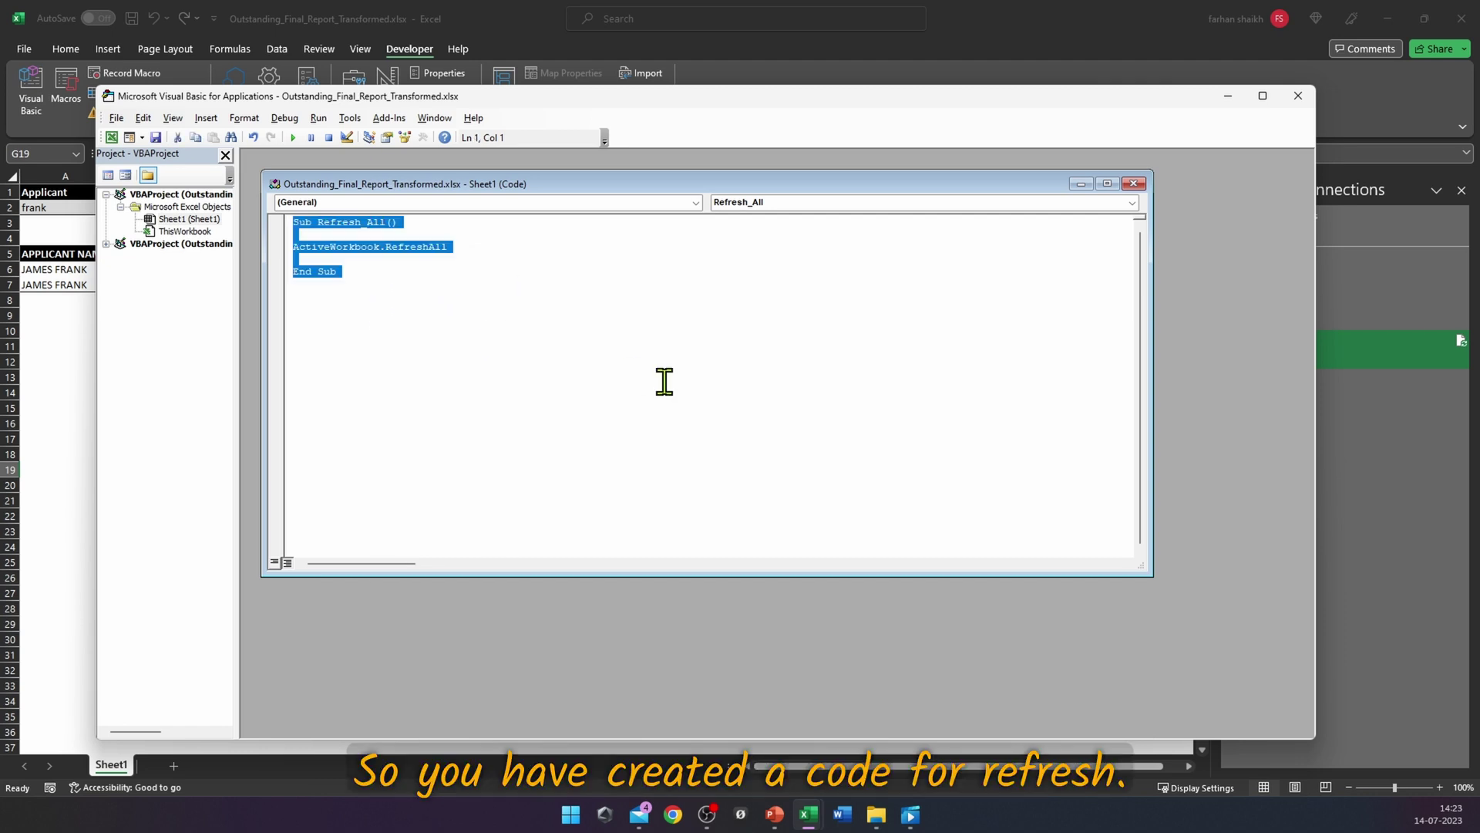
pyautogui.click(660, 379)
# Step: Save the file as a macro-free workbook and close the Visual Basic editor
pyautogui.hotkey('ctrl', 's')
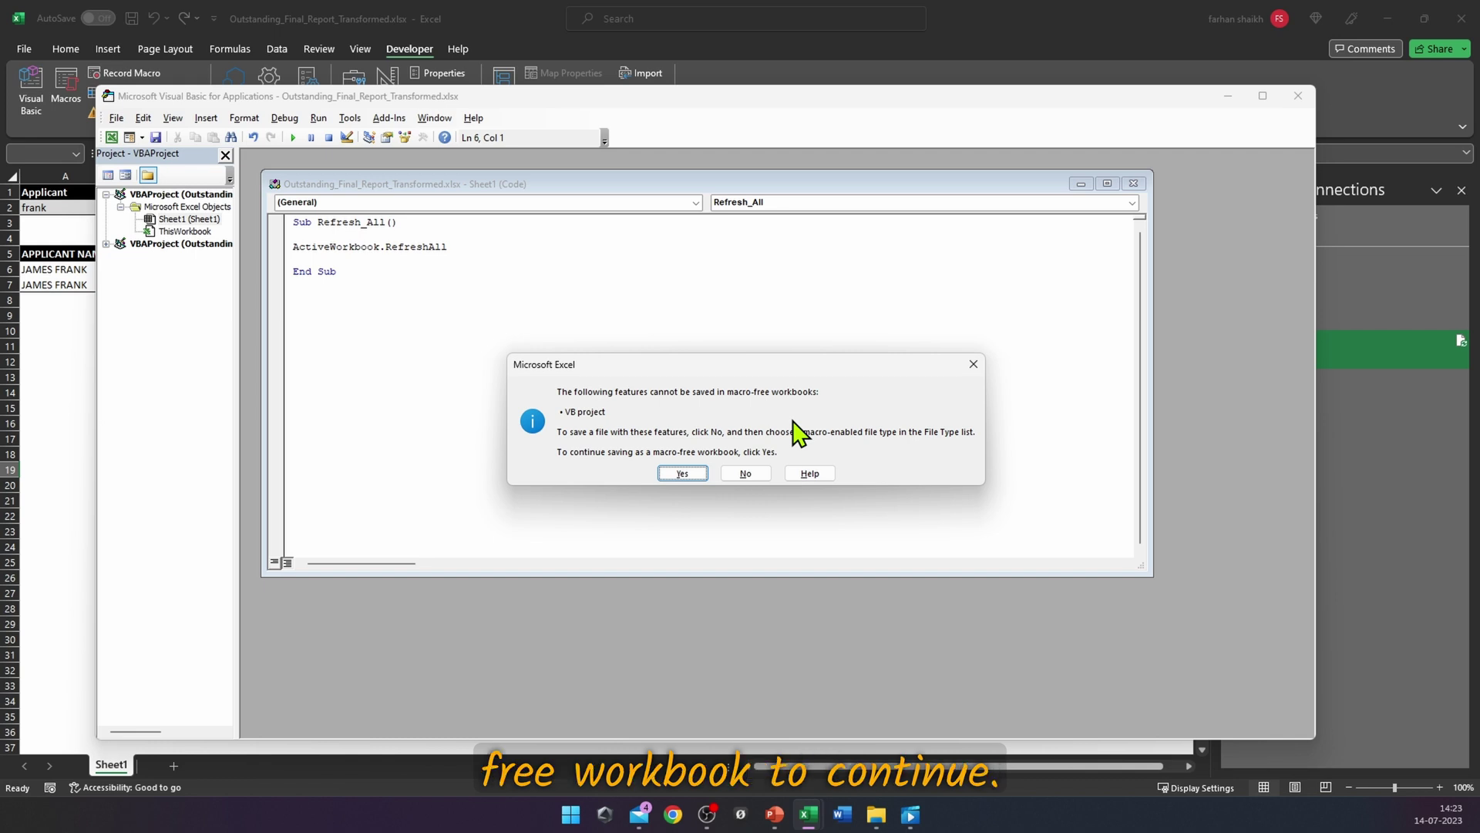
pyautogui.click(680, 474)
pyautogui.hotkey('alt', 'q')
# Step: Assign the Sheet1.Refresh_All macro to the Refresh shape
pyautogui.rightClick(194, 215)
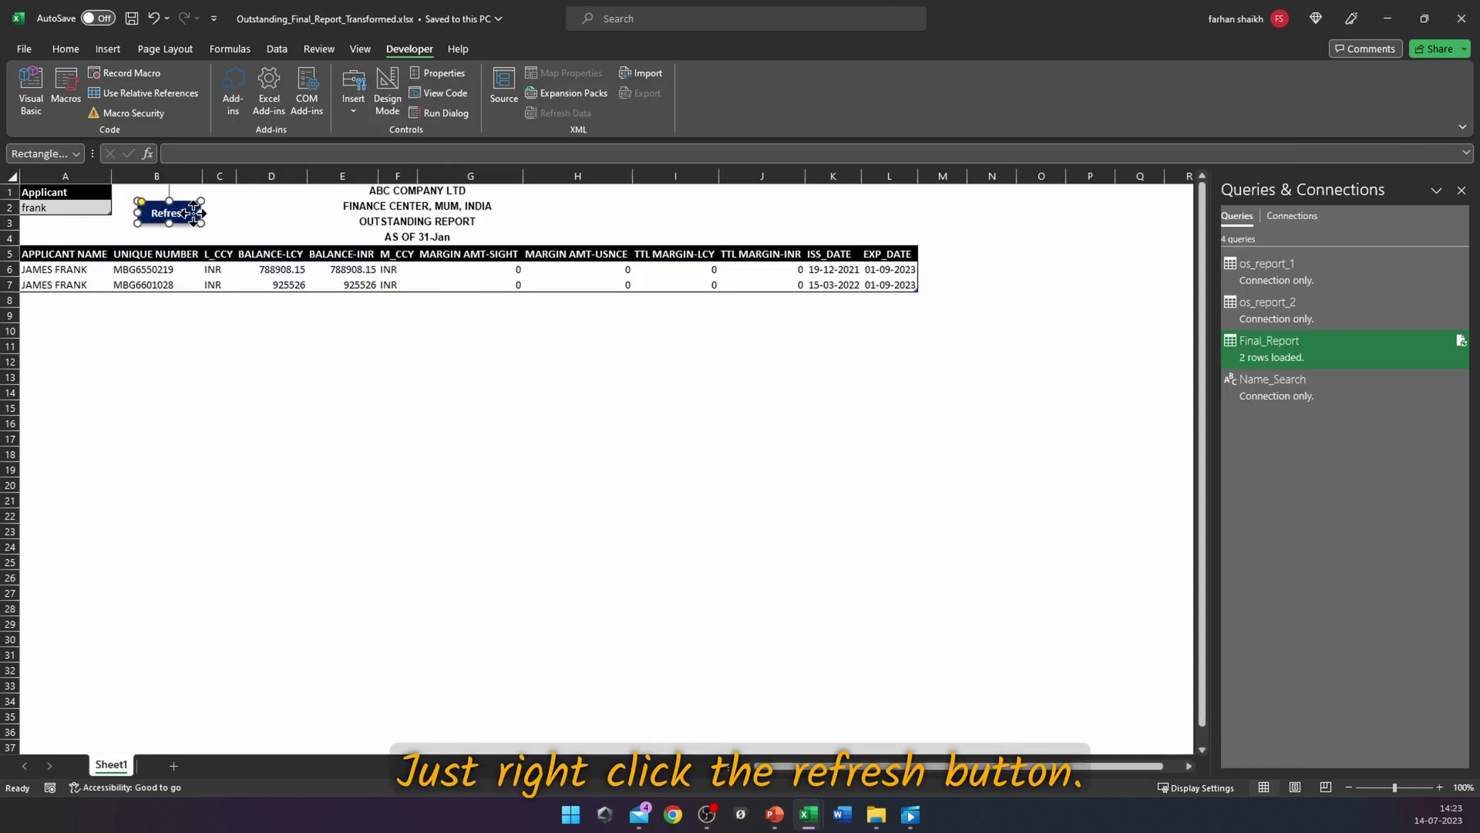
pyautogui.click(333, 532)
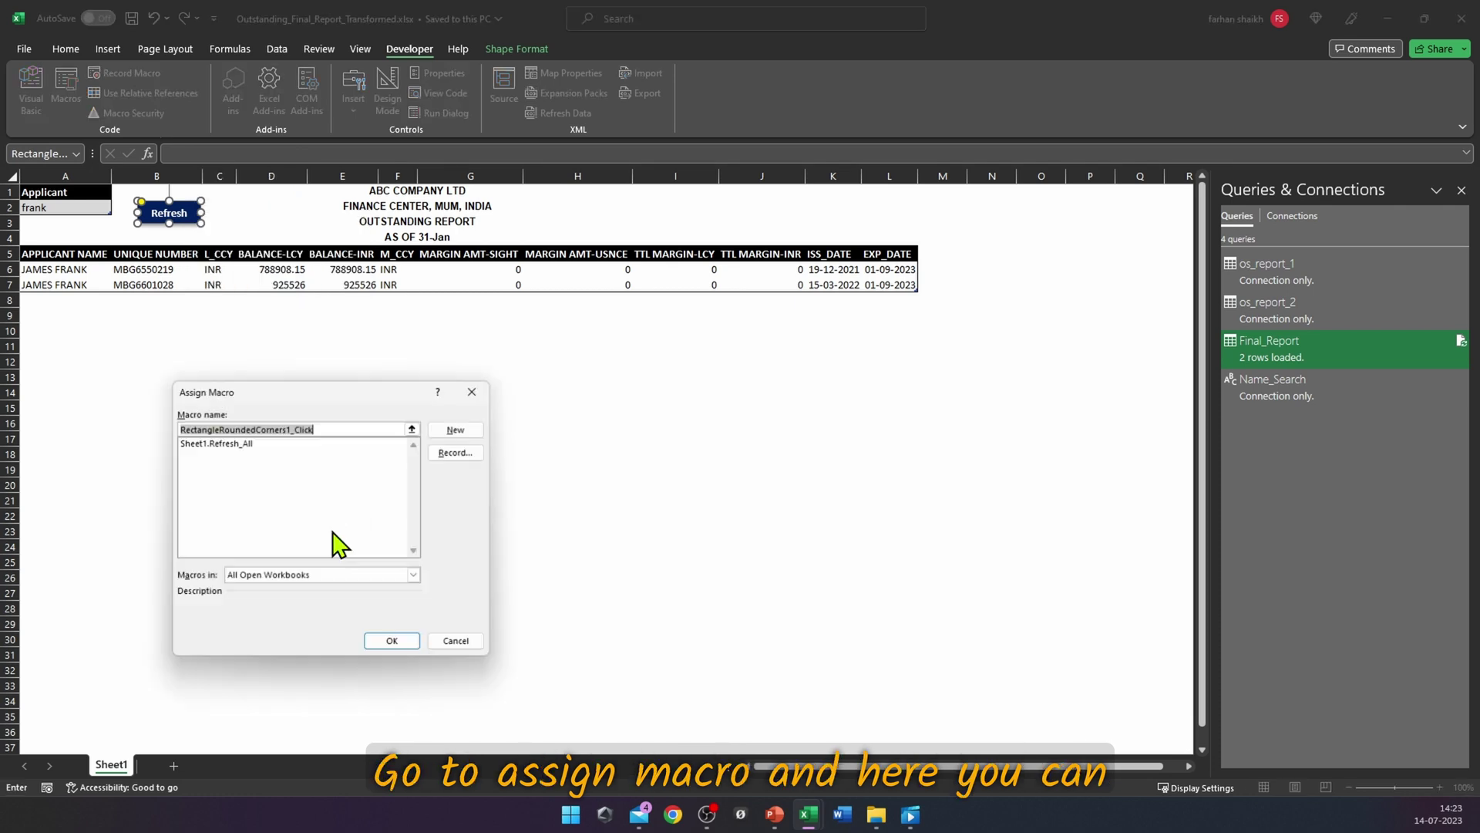
pyautogui.click(233, 444)
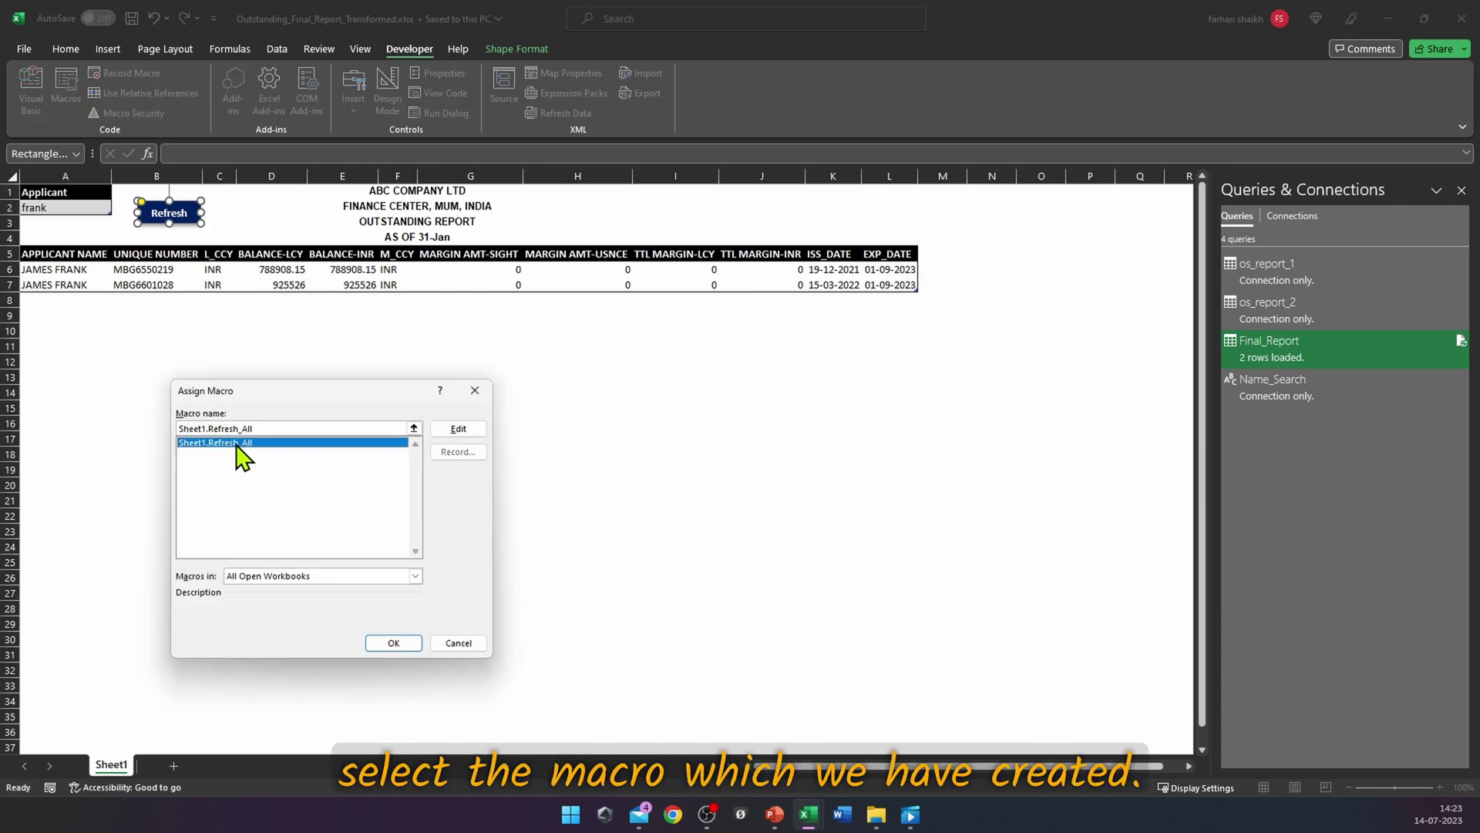
pyautogui.doubleClick(237, 454)
pyautogui.click(470, 420)
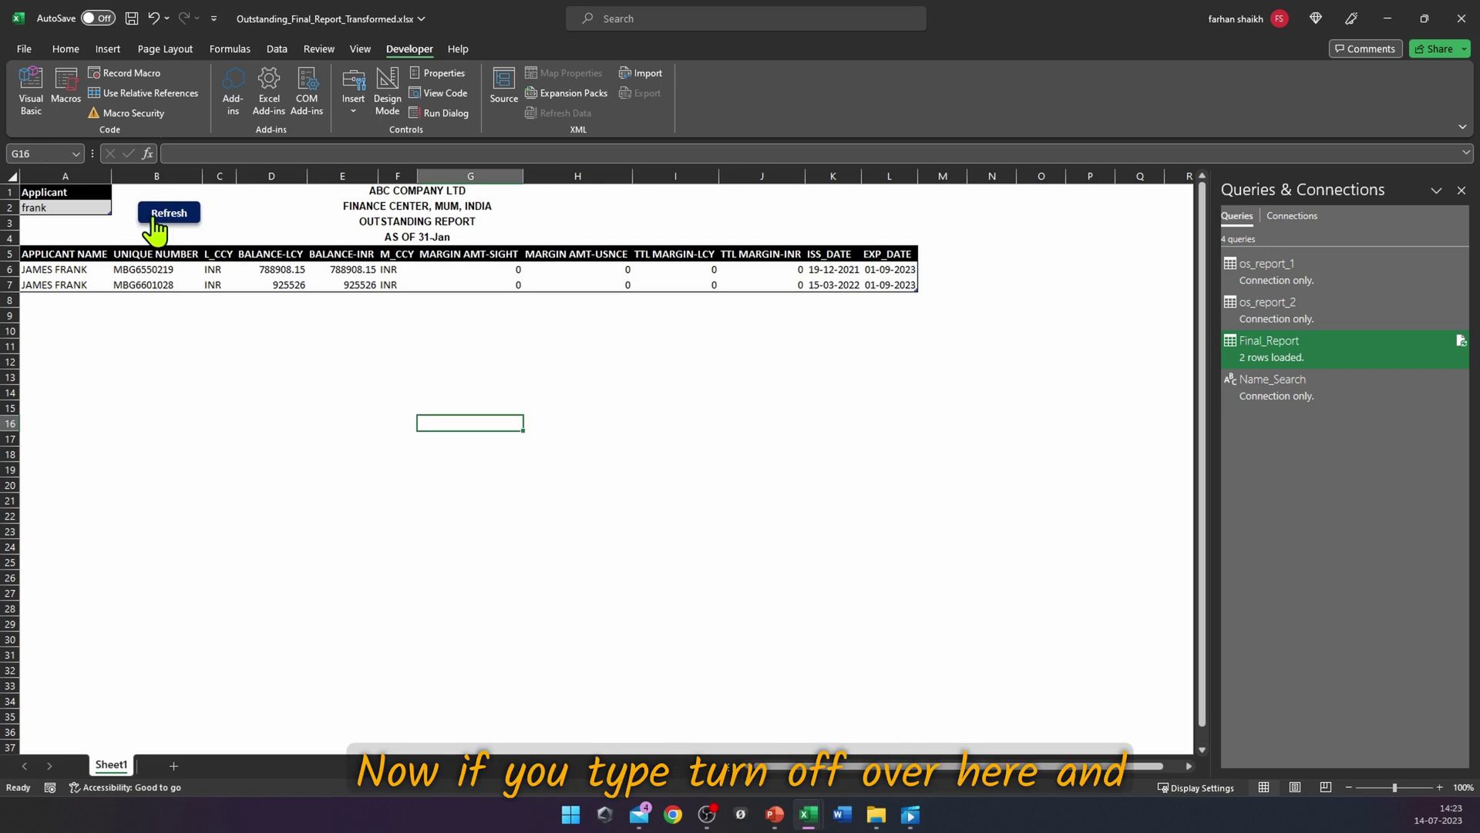
# Step: Enter another applicant's surname in search cell A2 and update the report by running the macro from the Refresh shape
pyautogui.click(65, 207)
pyautogui.write('turner')
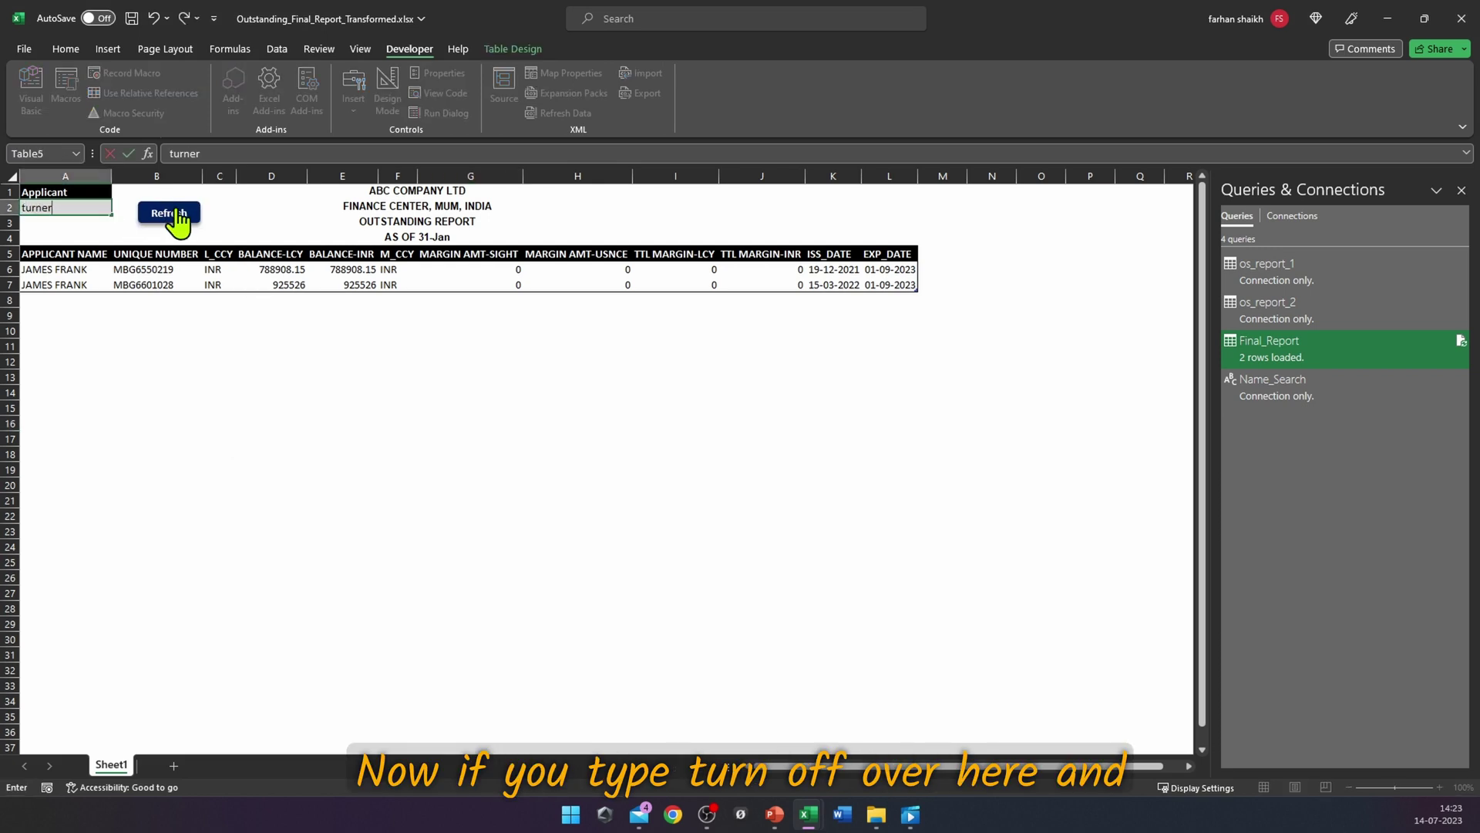
pyautogui.click(173, 222)
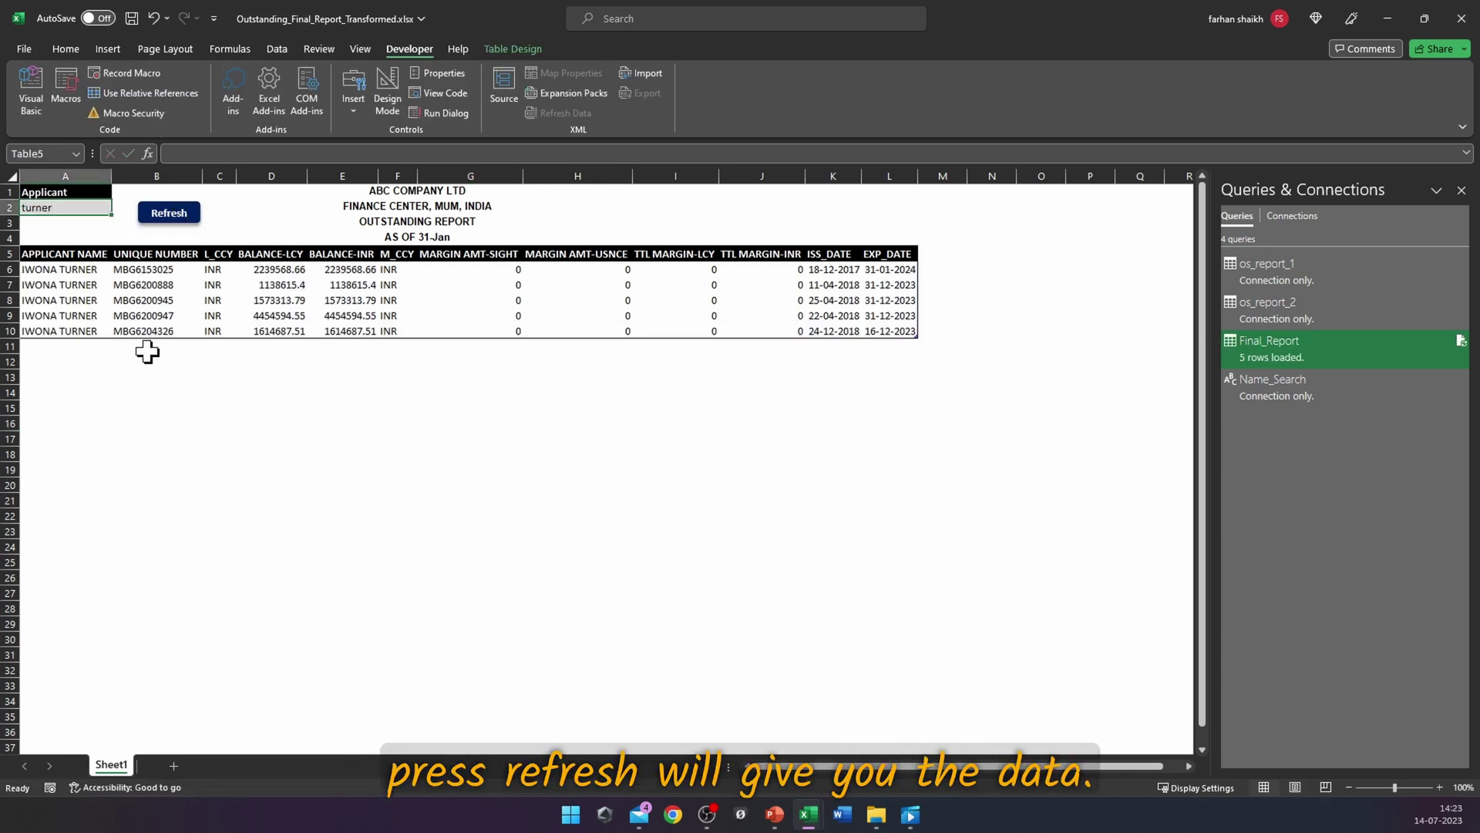
pyautogui.click(277, 49)
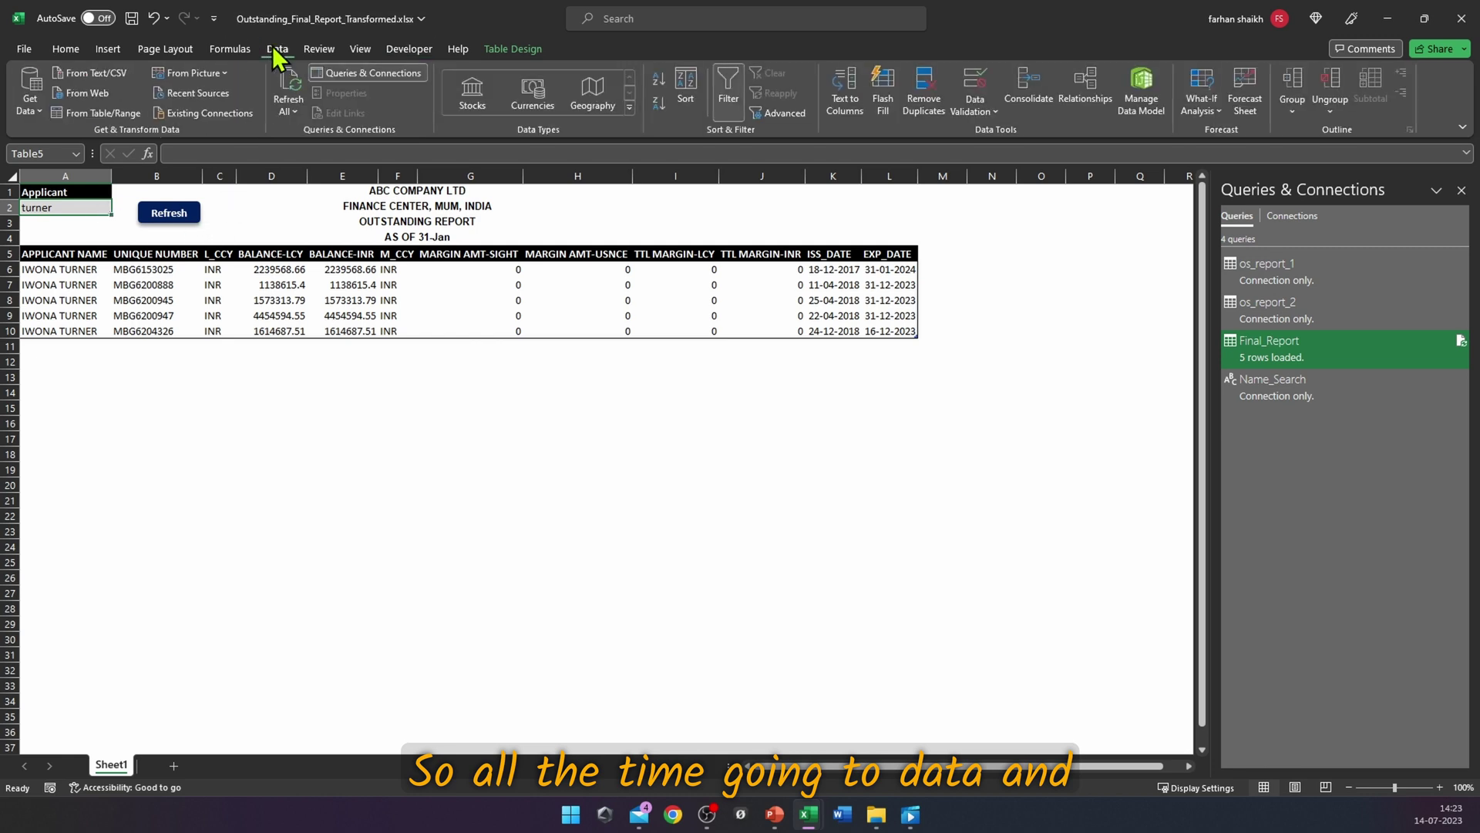
pyautogui.click(153, 214)
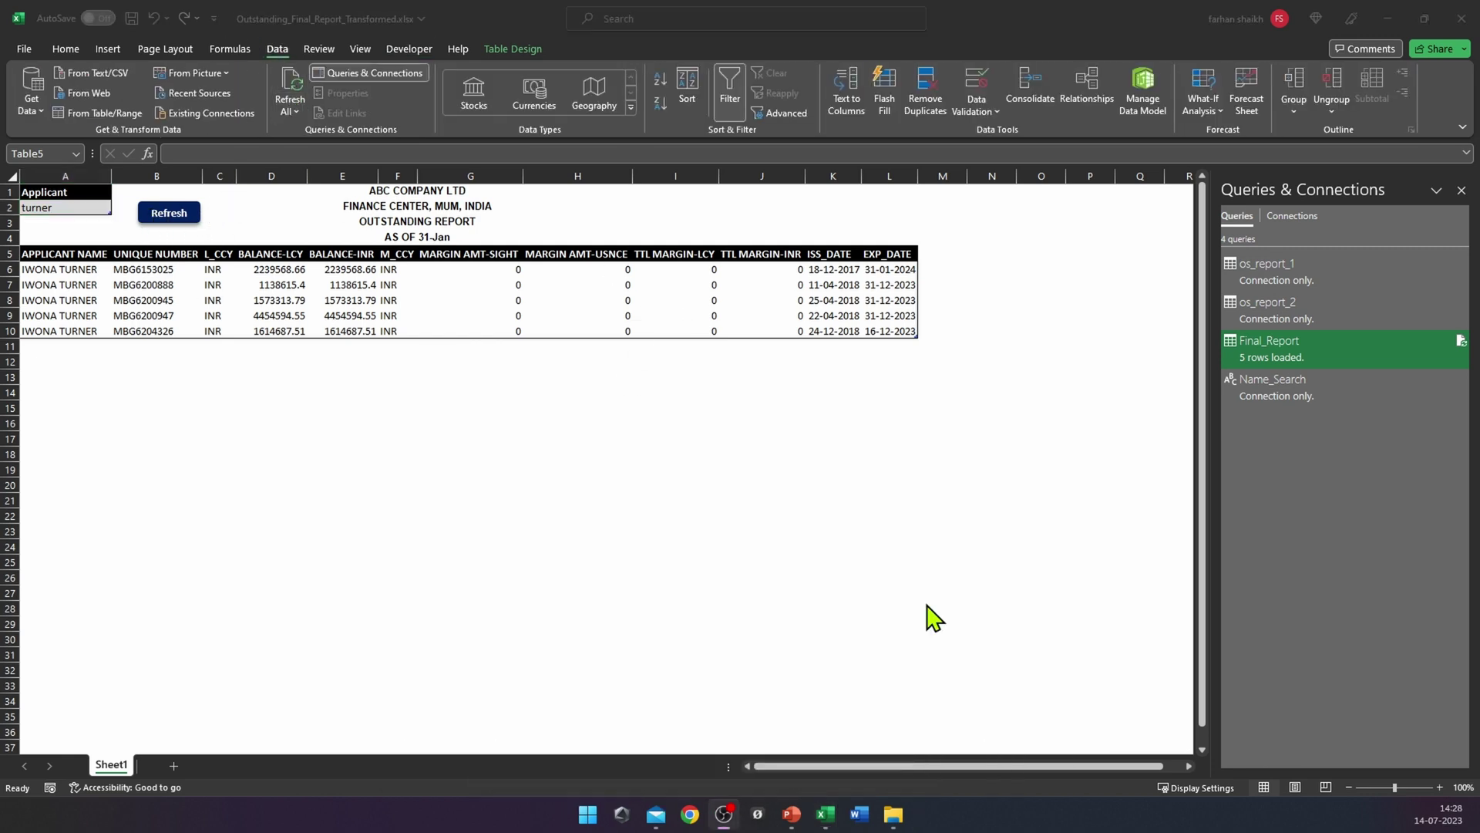